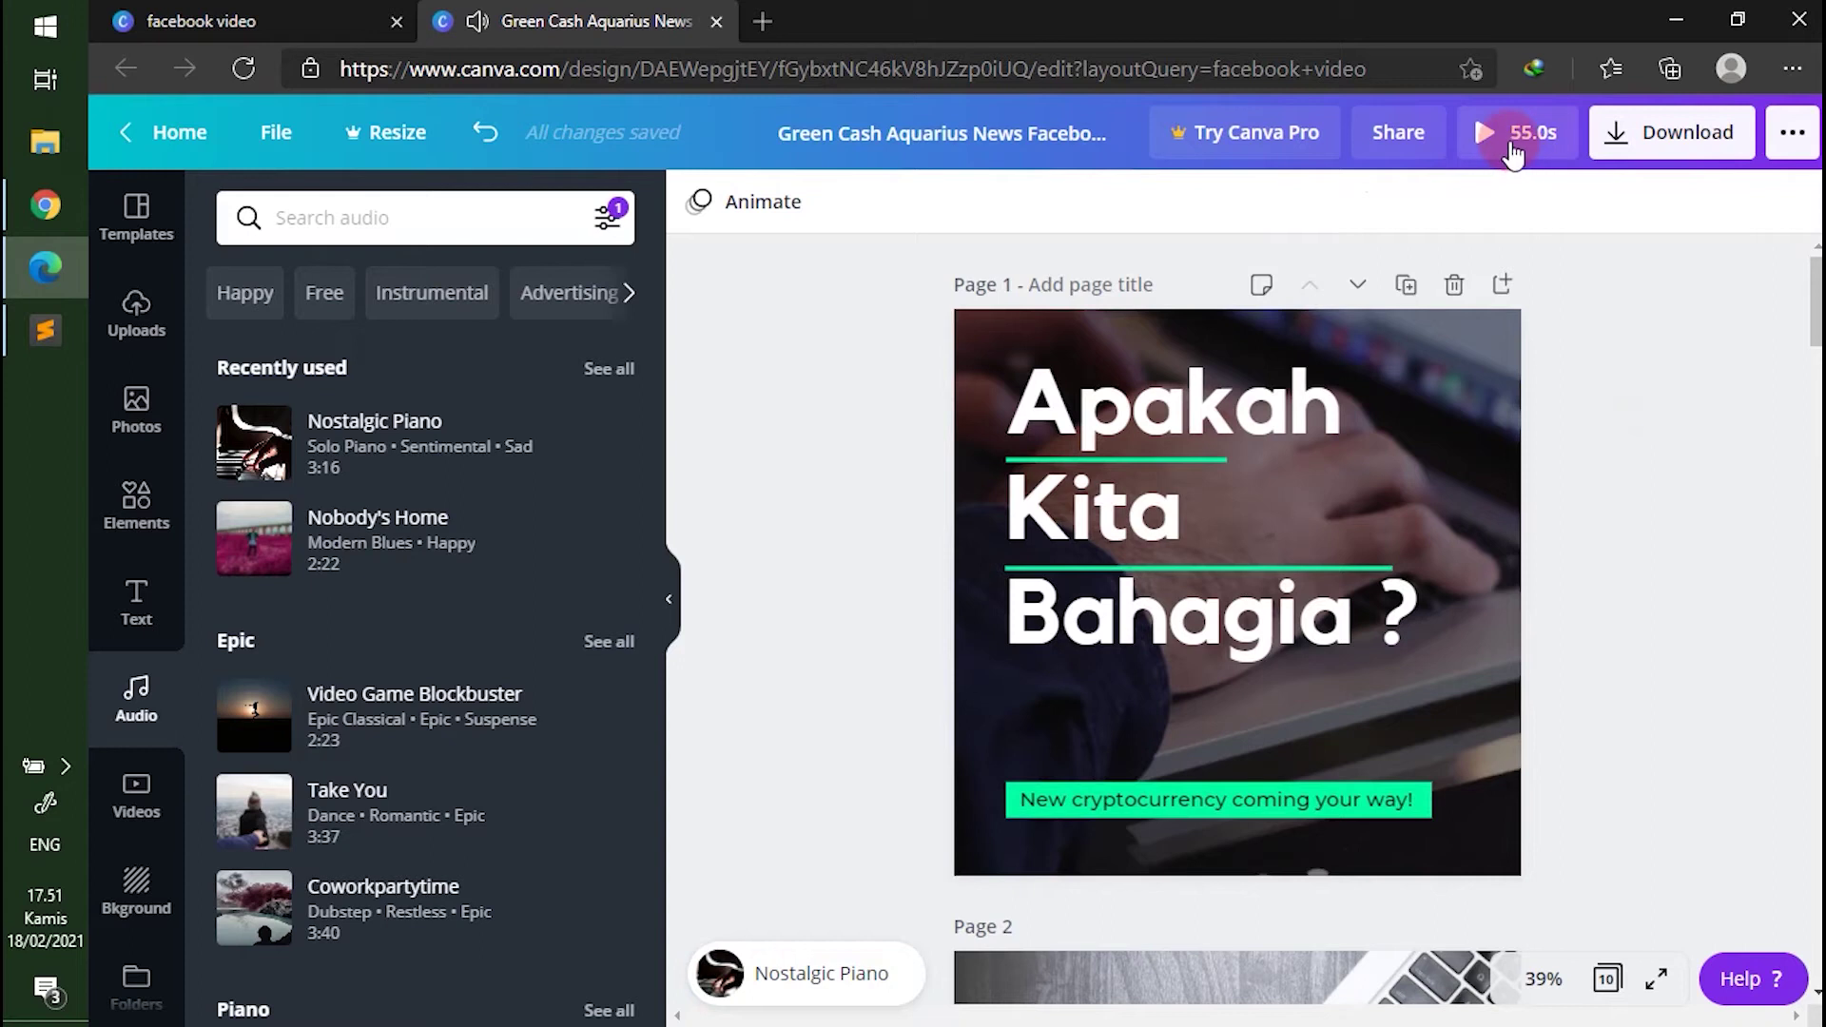
# Step: Play a fullscreen preview of the finished 55.0s 'Apakah Kita Bahagia ?' video
pyautogui.click(1512, 143)
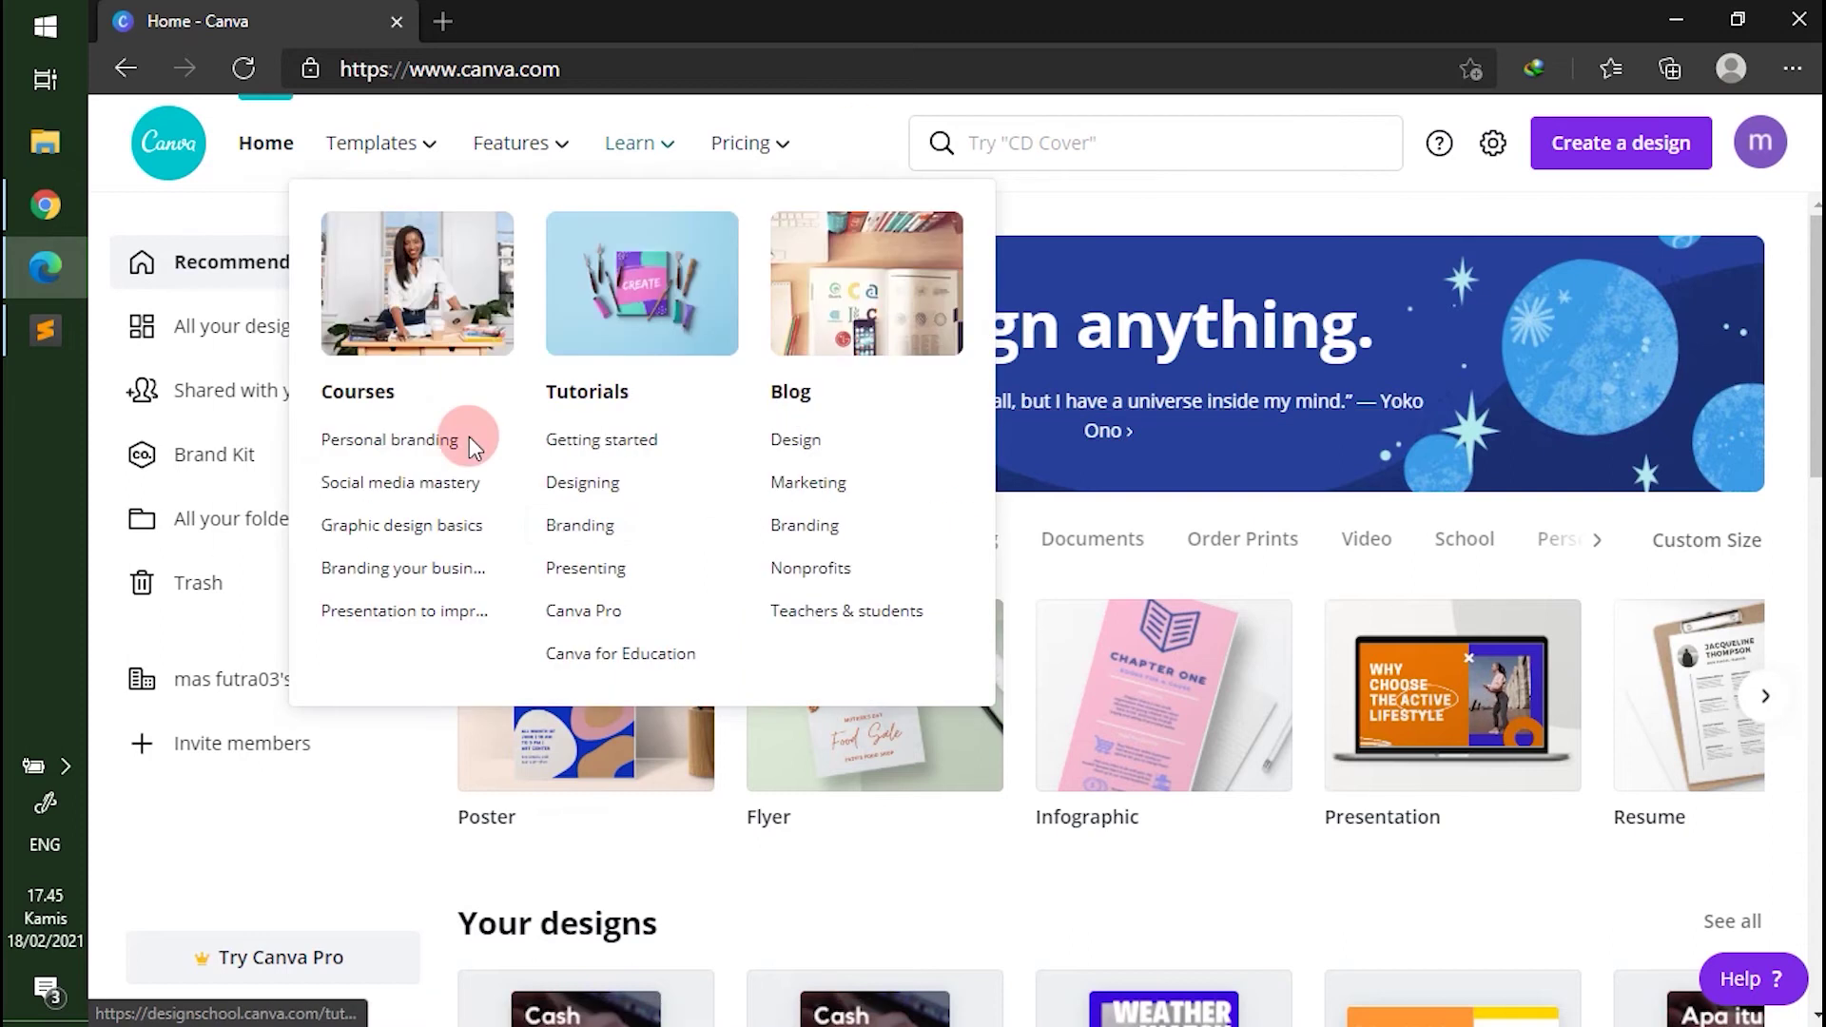
# Step: Scroll down and back up through the Canva home page
pyautogui.scroll(-1, 586, 659)
pyautogui.scroll(1, 656, 599)
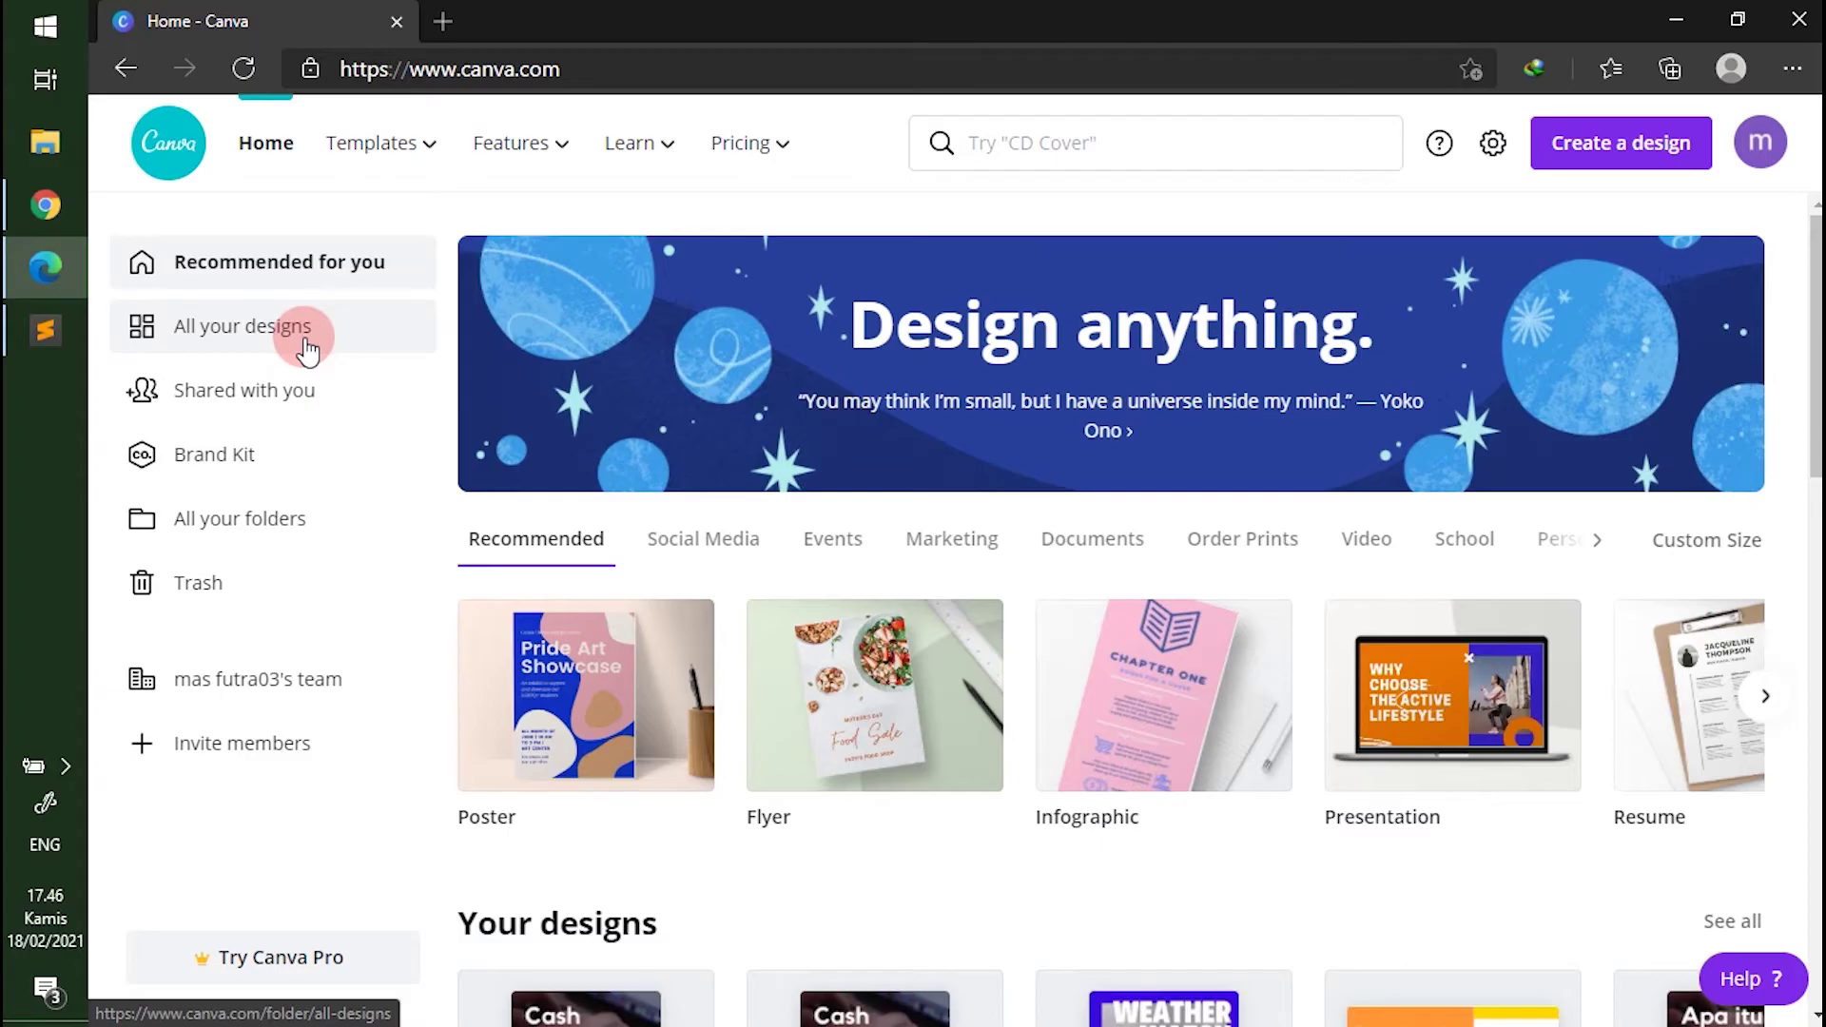
# Step: View 'All your designs', then go back to the home page's recommended design types
pyautogui.click(307, 348)
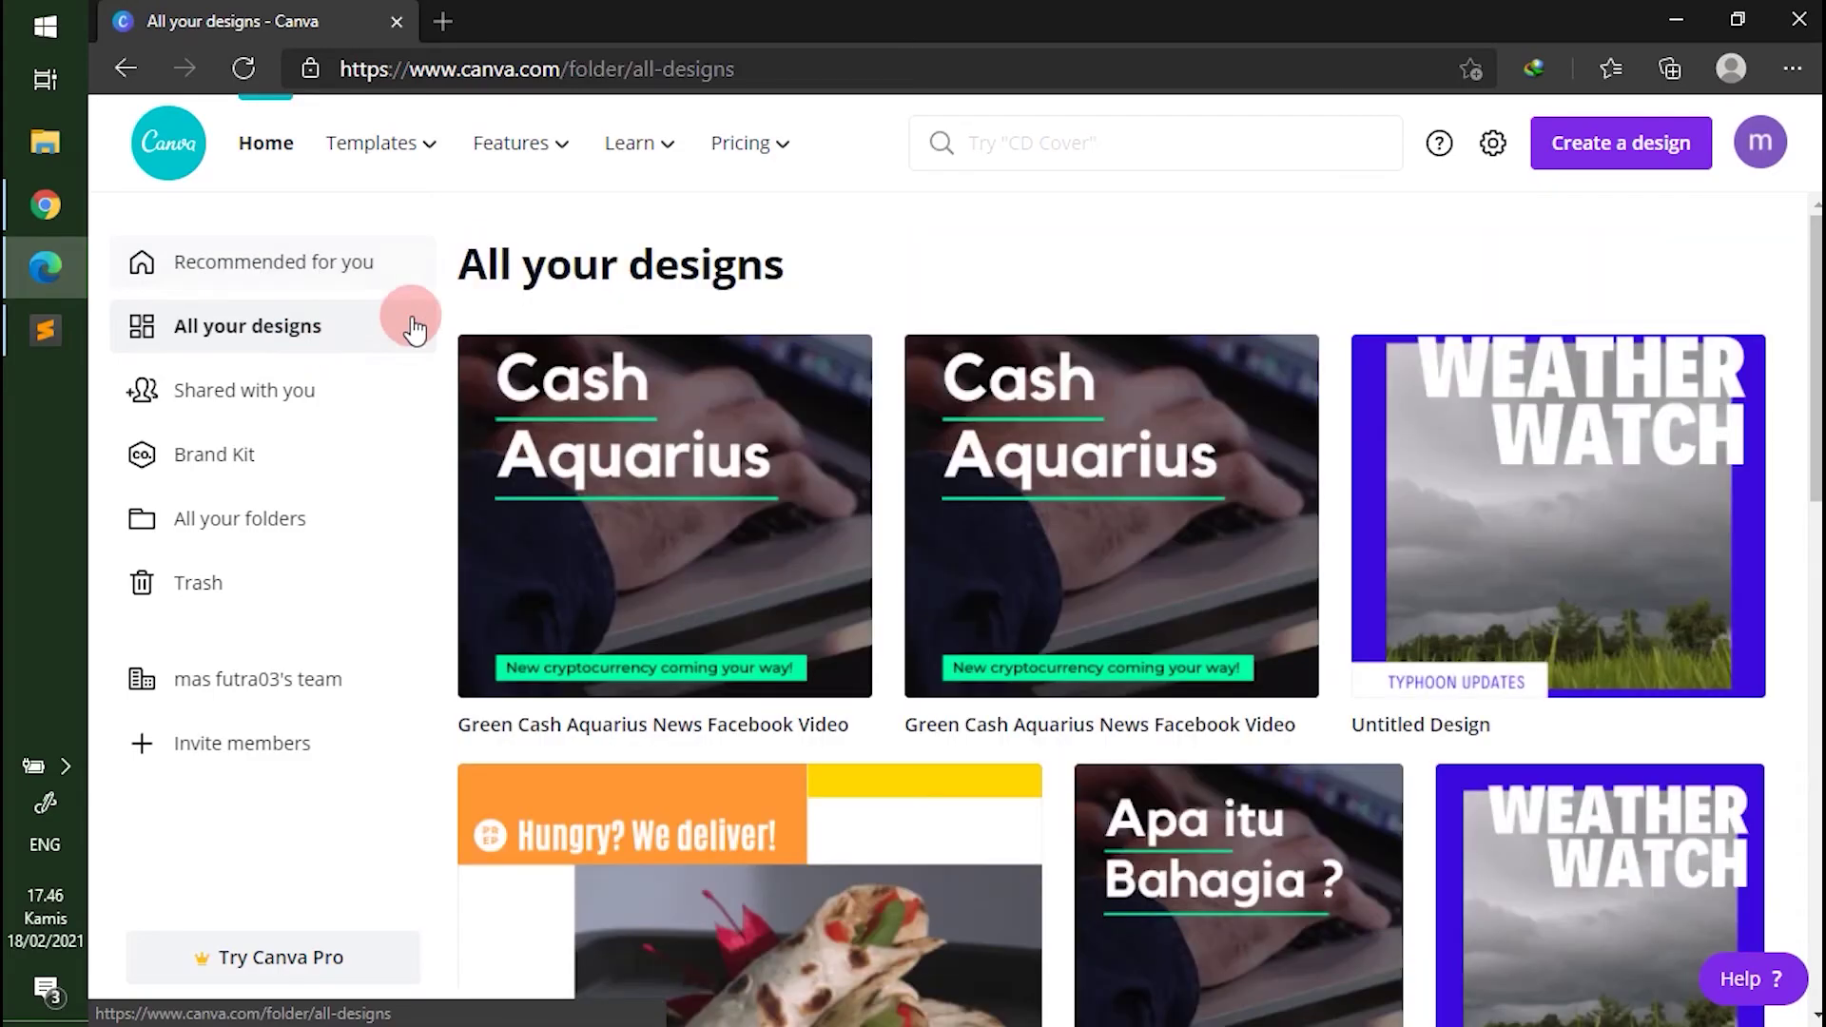
pyautogui.click(281, 266)
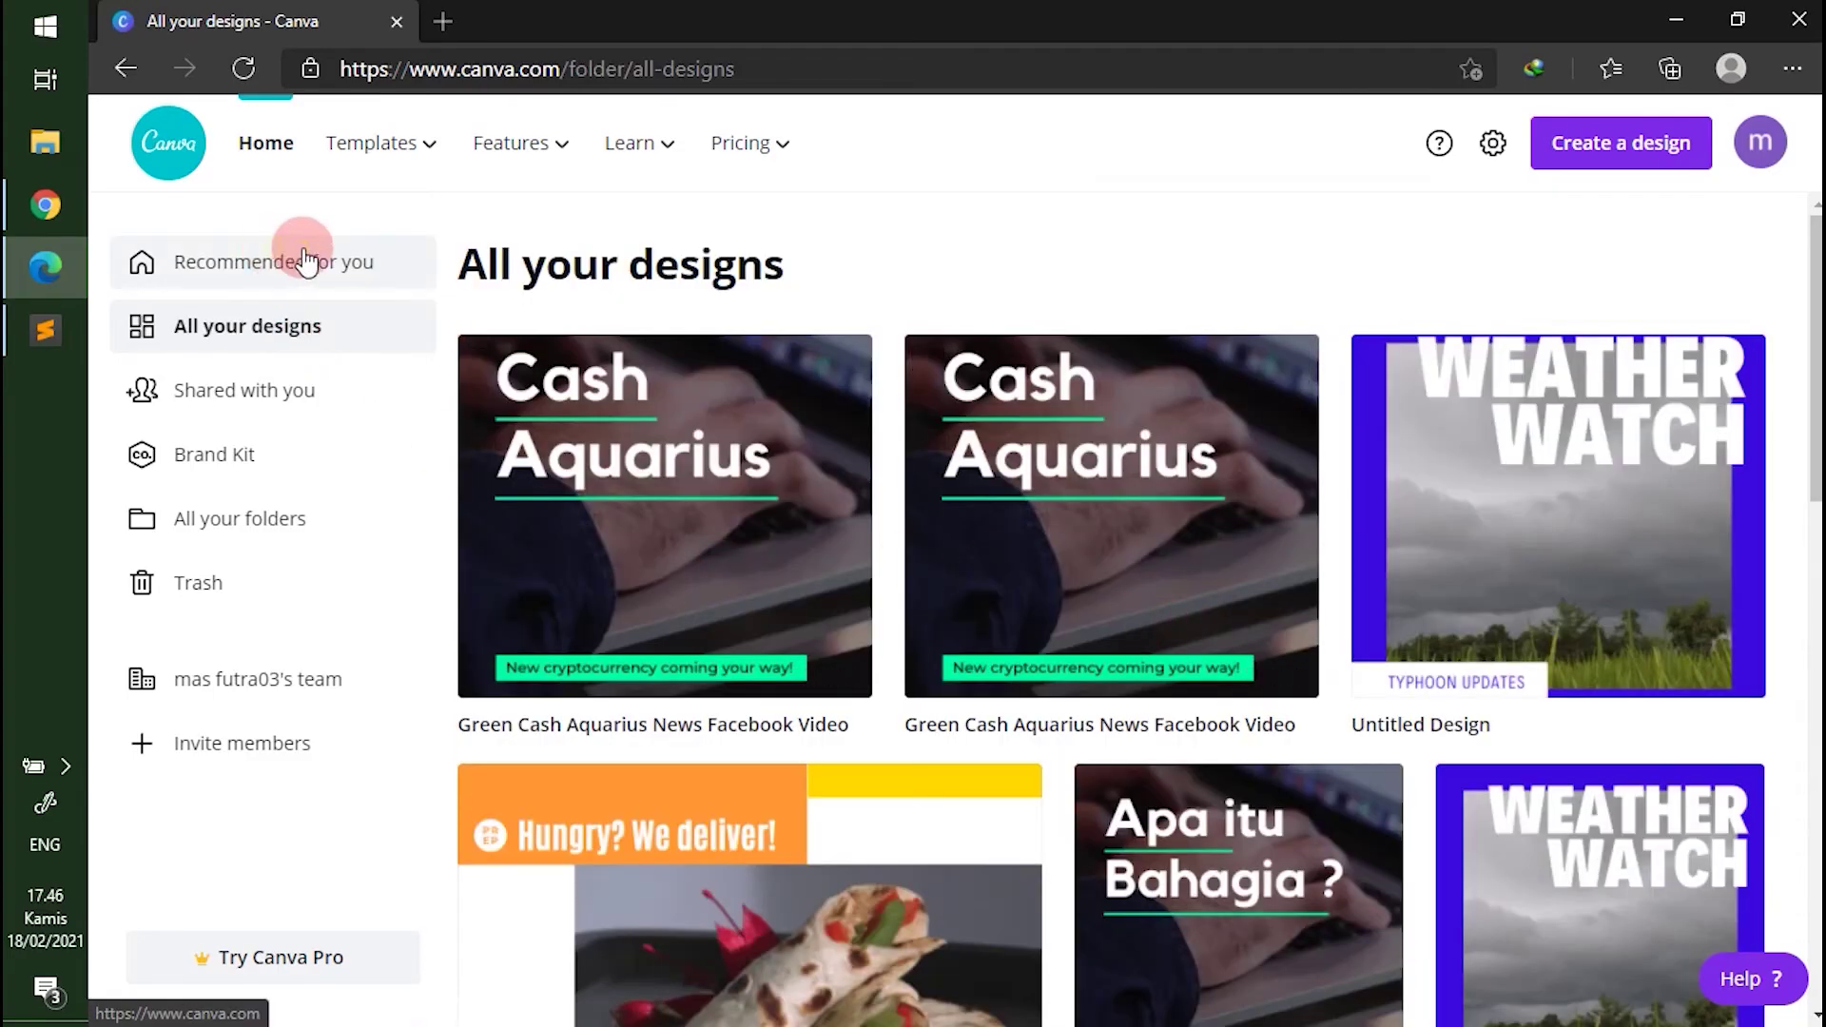
pyautogui.scroll(-1, 718, 466)
pyautogui.scroll(1, 718, 466)
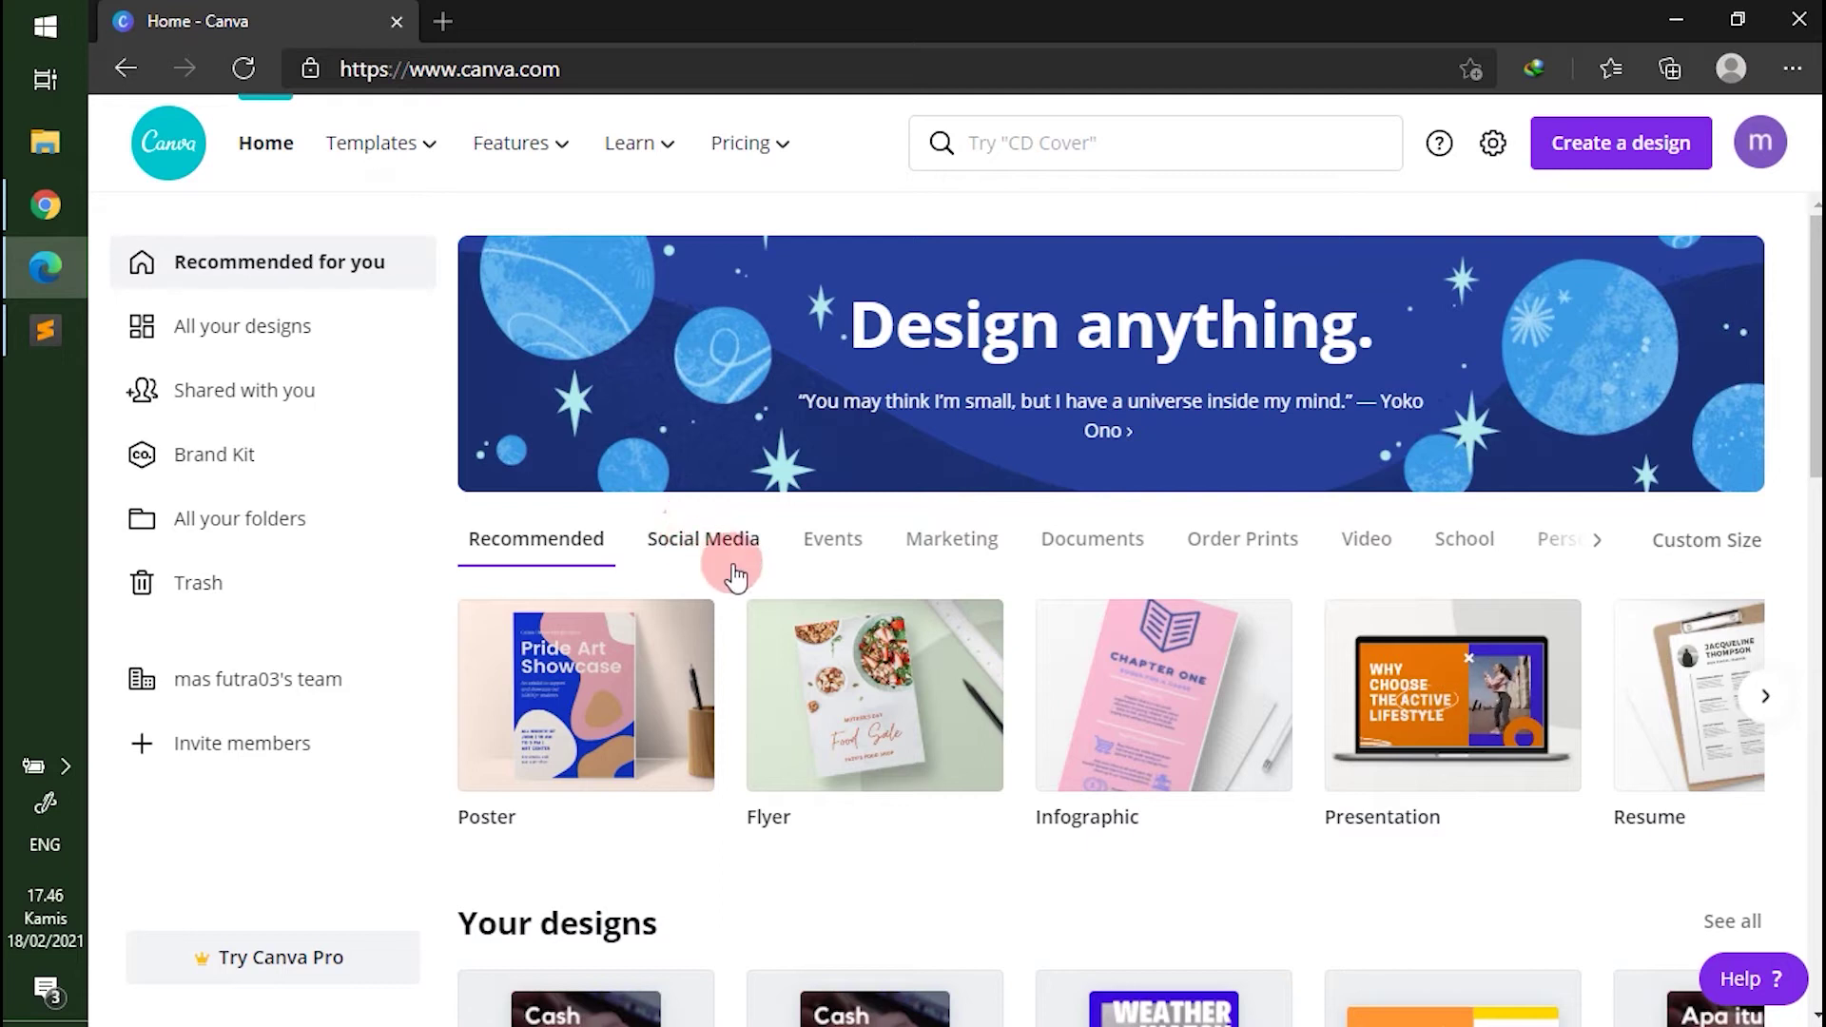
# Step: Search Canva for 'facebook video' templates
pyautogui.click(1039, 144)
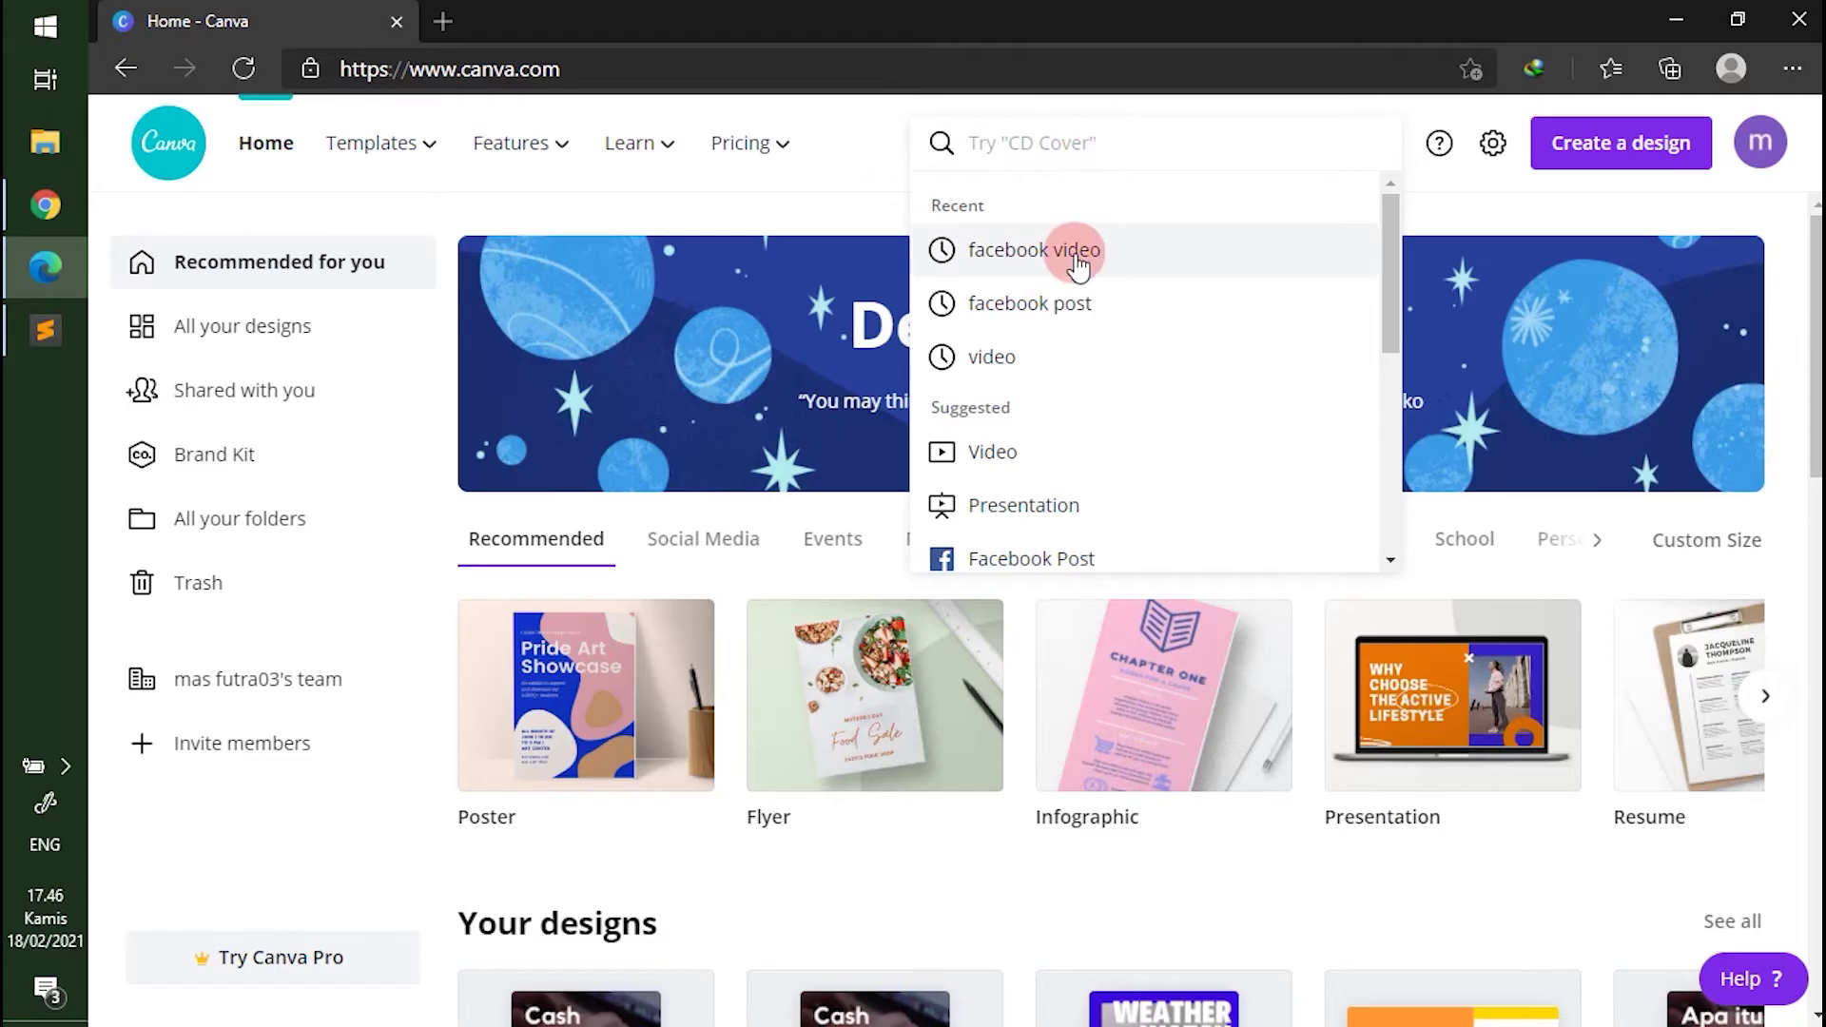
pyautogui.click(1075, 251)
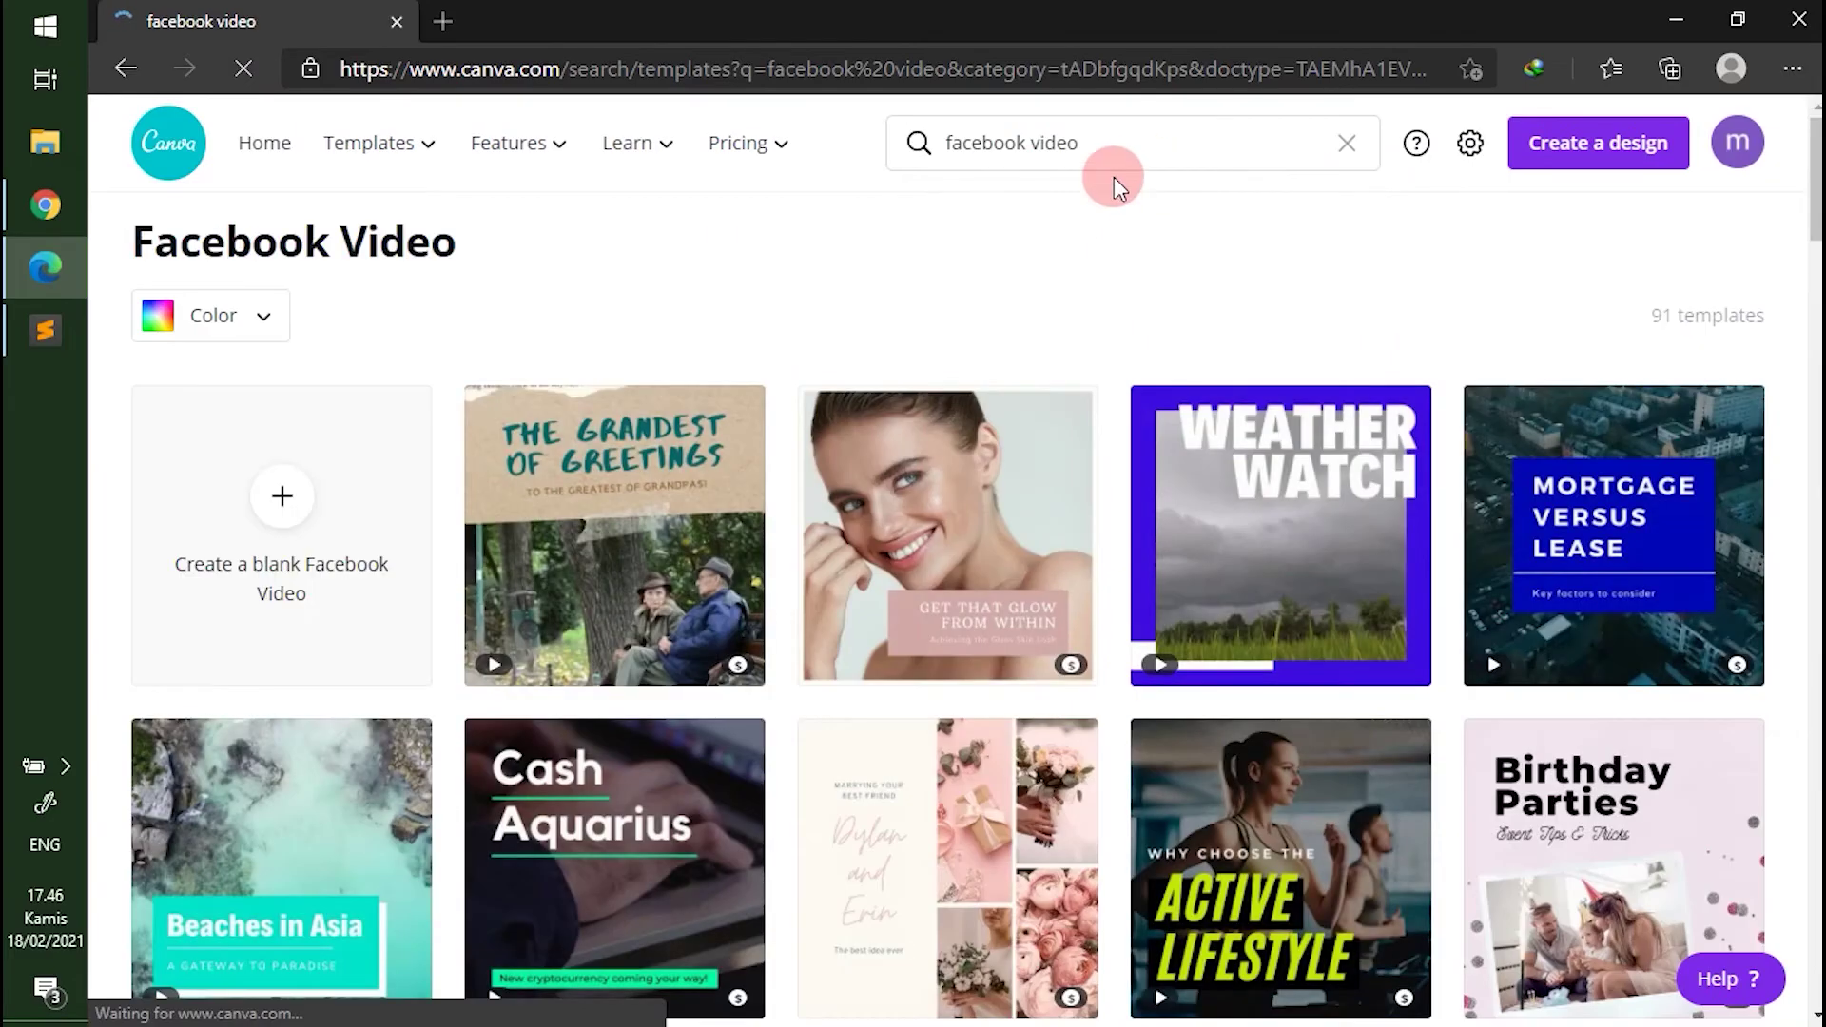
pyautogui.scroll(-3, 816, 494)
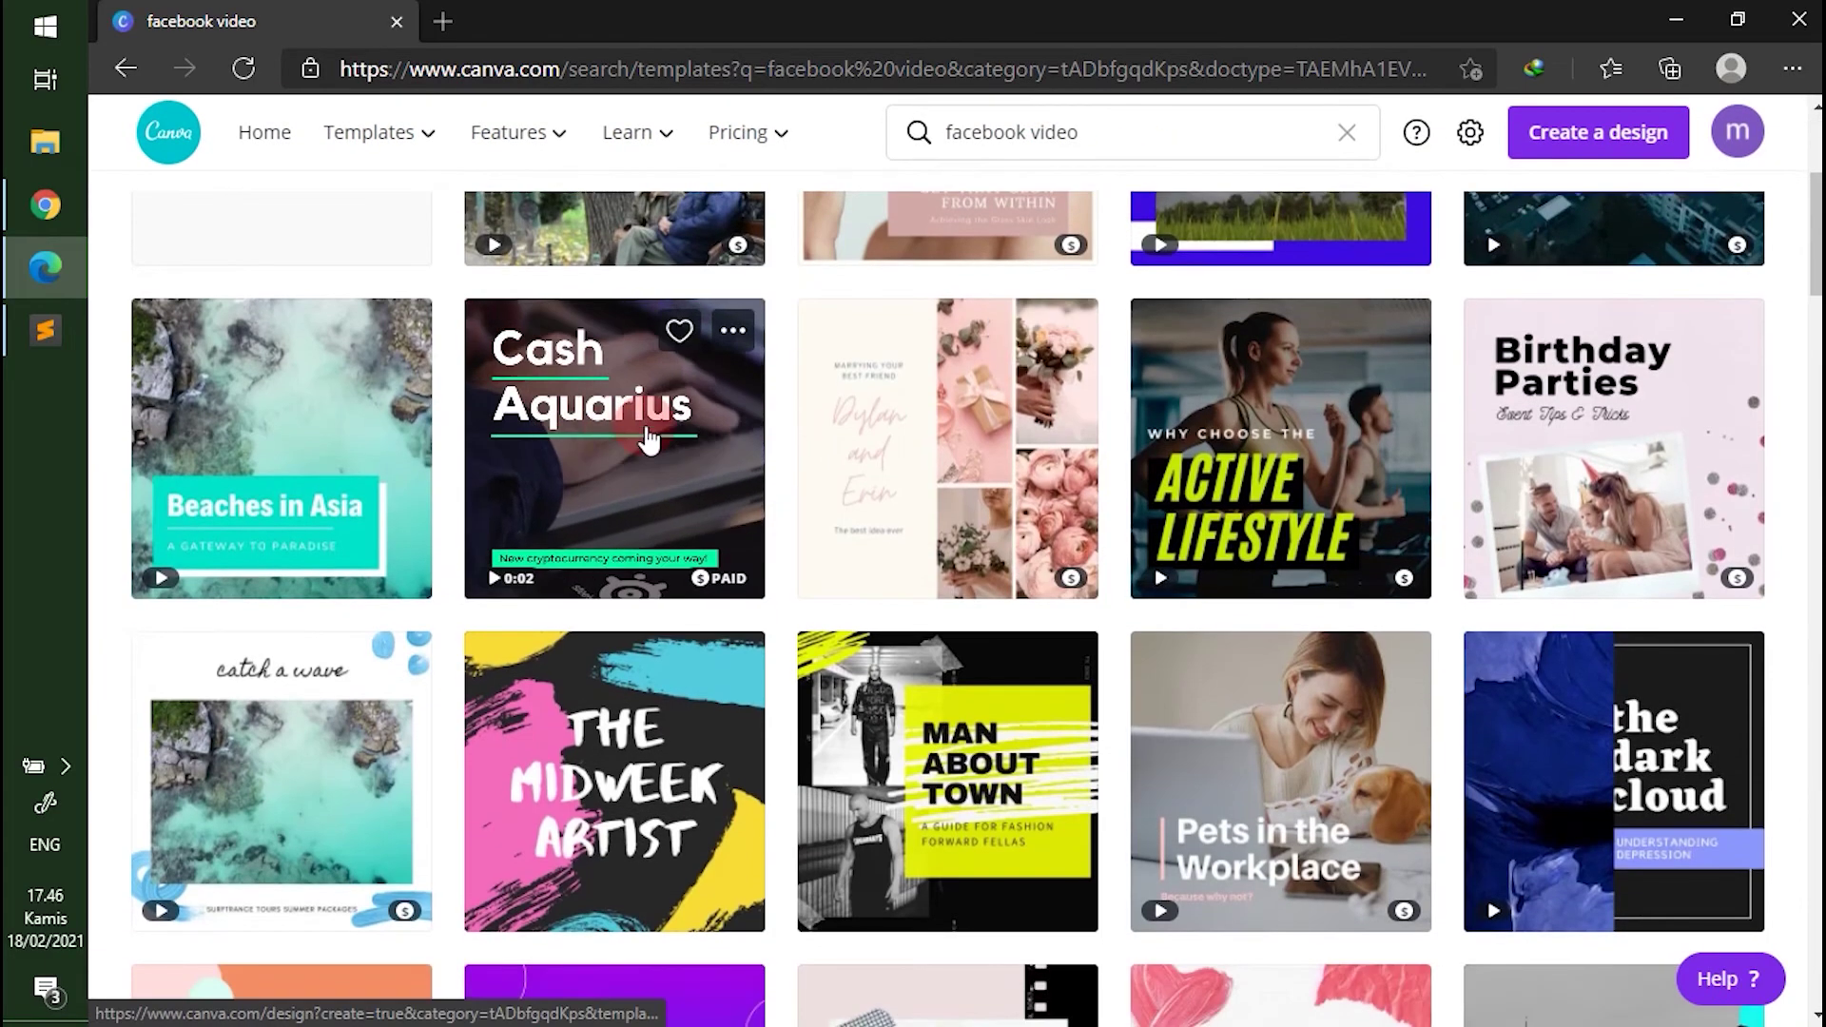
pyautogui.scroll(3, 653, 437)
# Step: Open the Cash Aquarius Facebook video template in a new browser tab
pyautogui.click(552, 632)
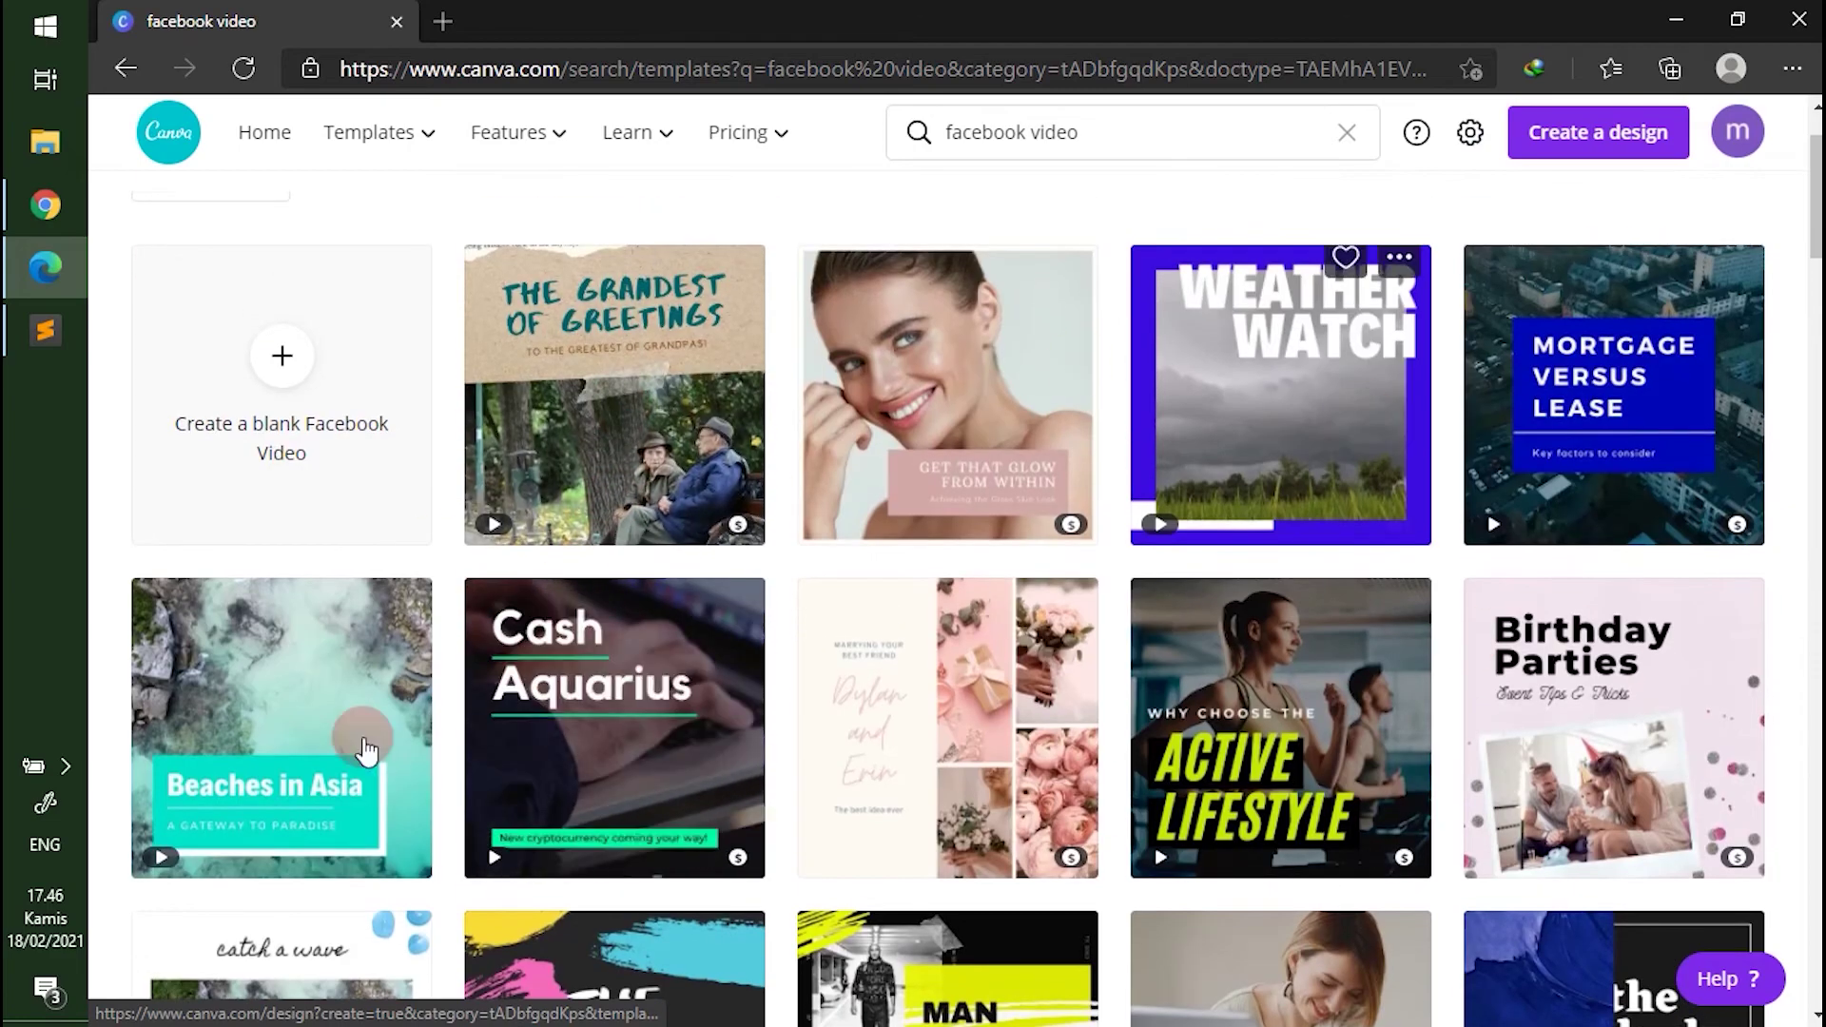
pyautogui.scroll(-3, 485, 537)
pyautogui.scroll(-1, 485, 538)
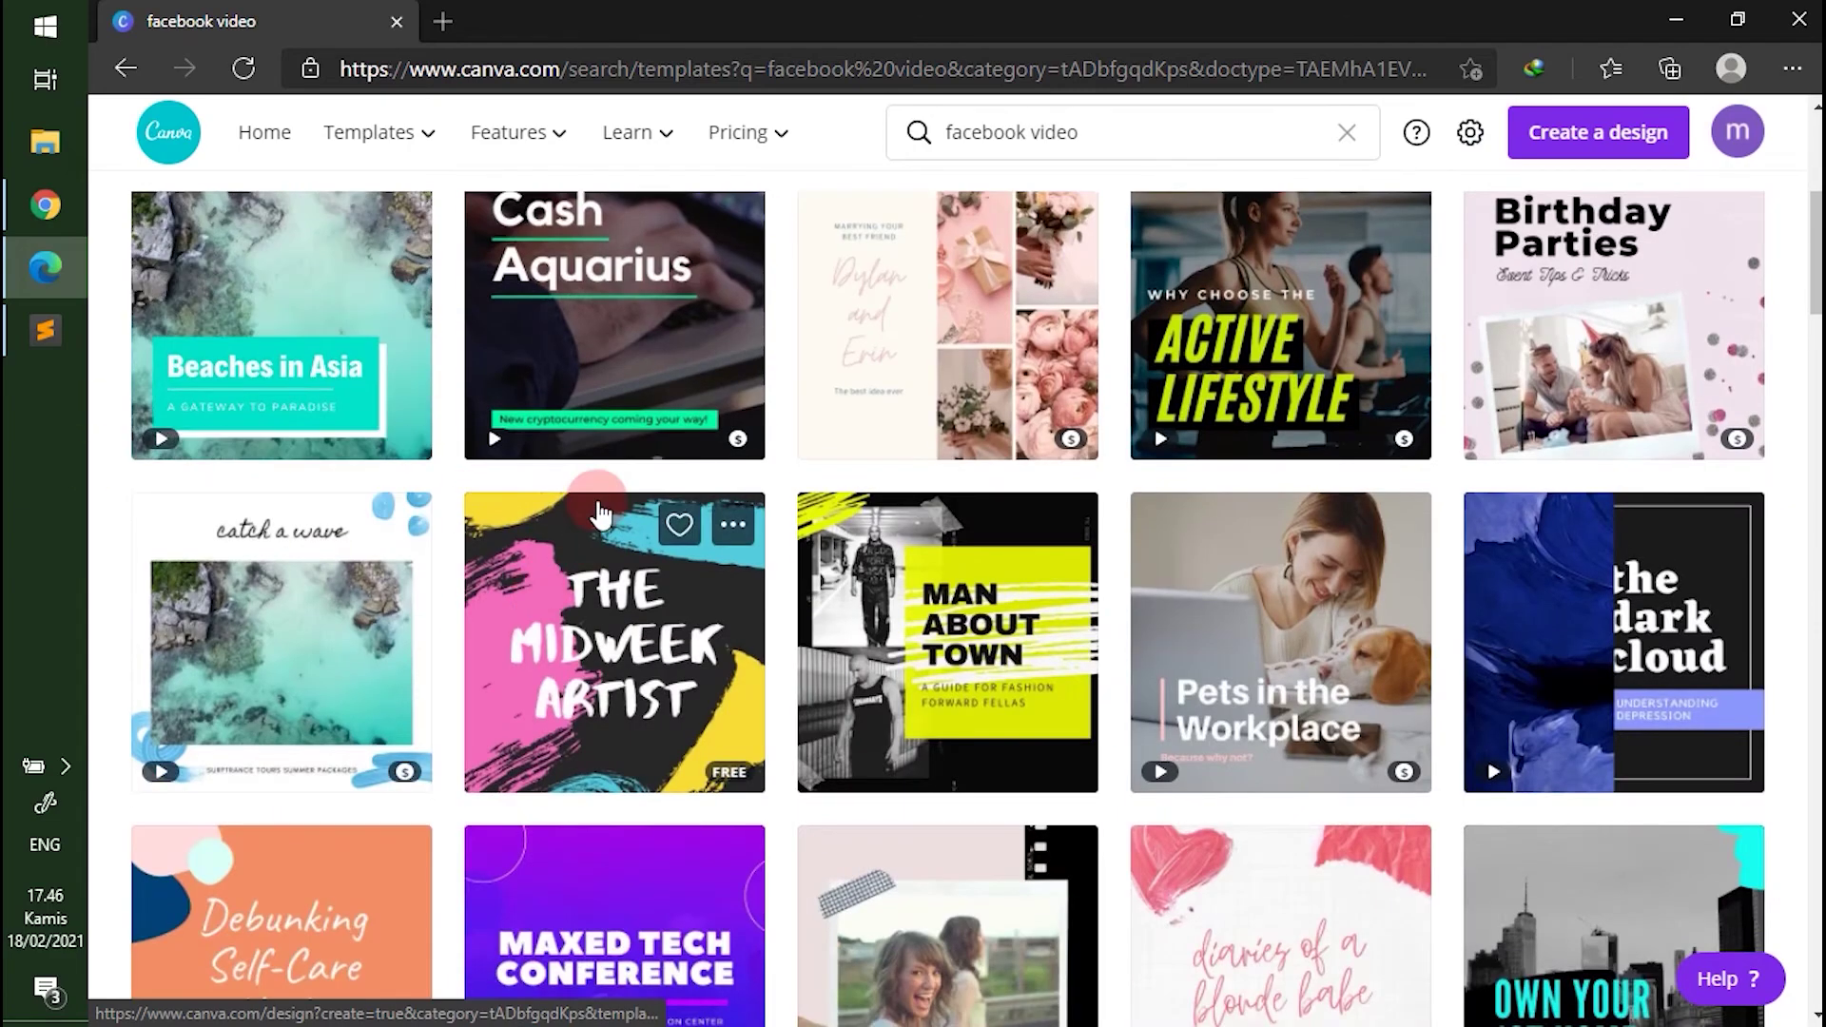
pyautogui.scroll(4, 609, 504)
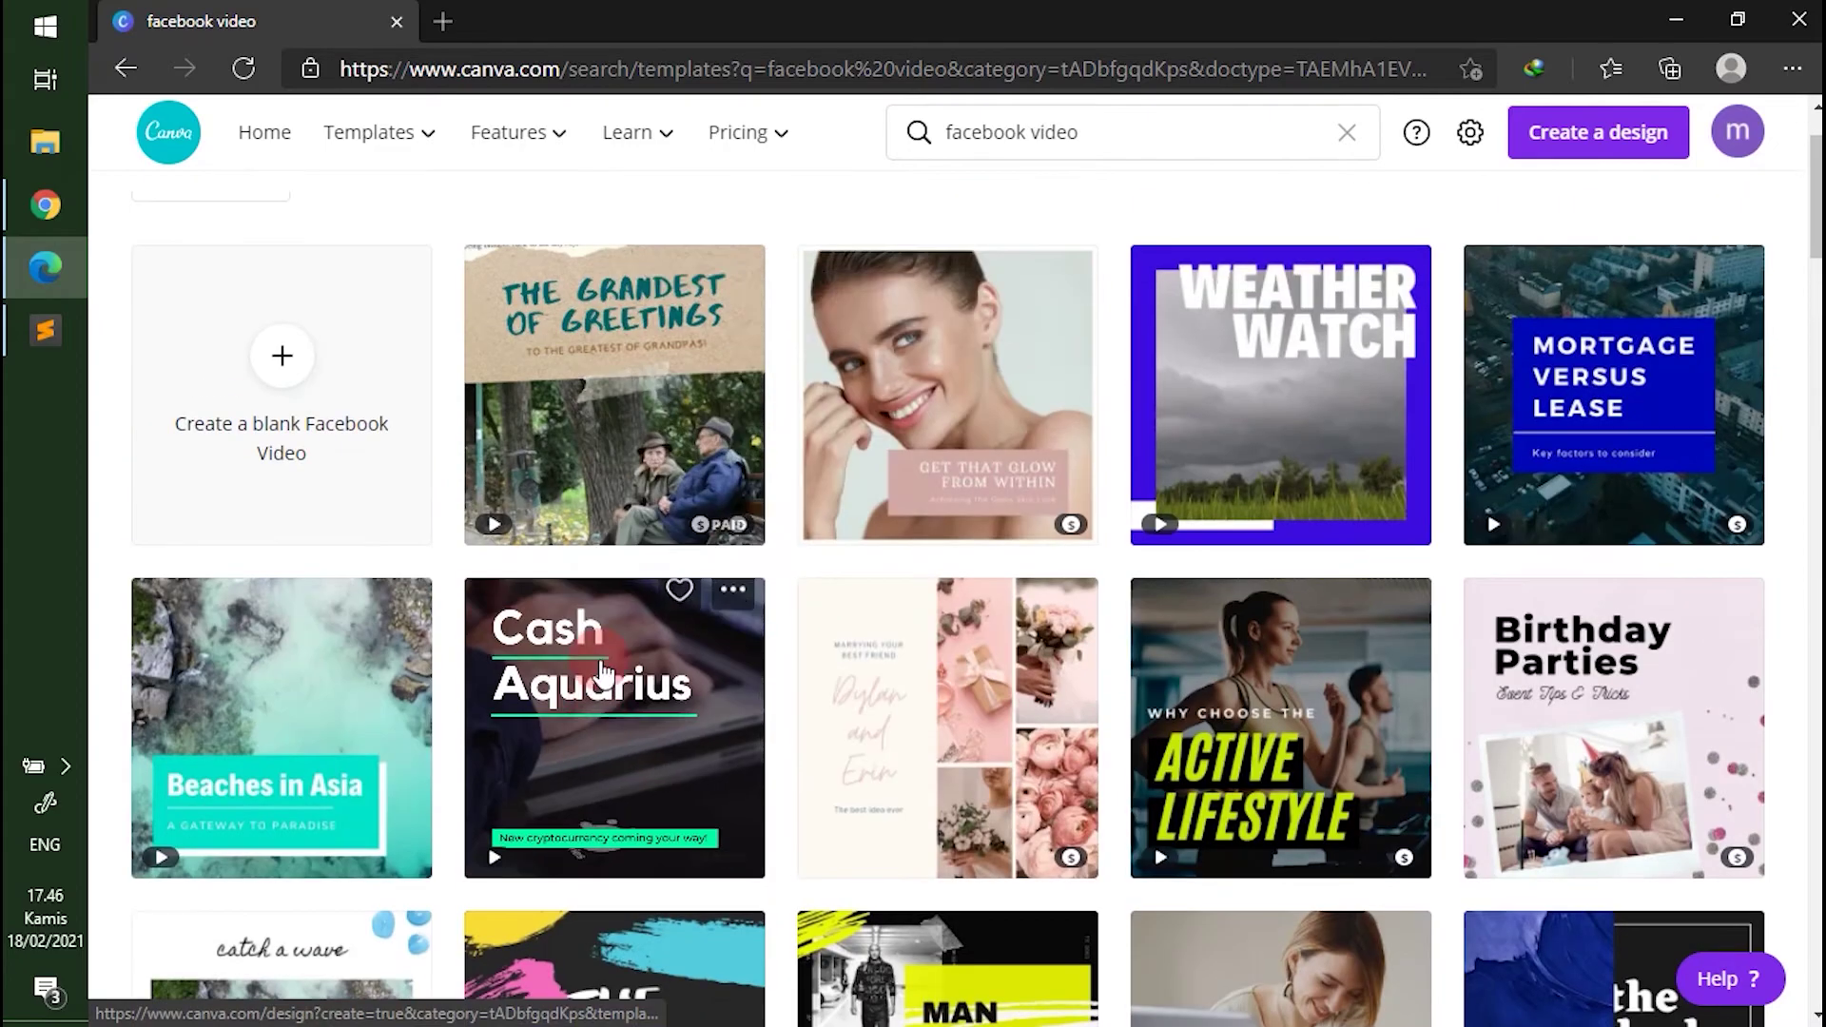
pyautogui.rightClick(603, 276)
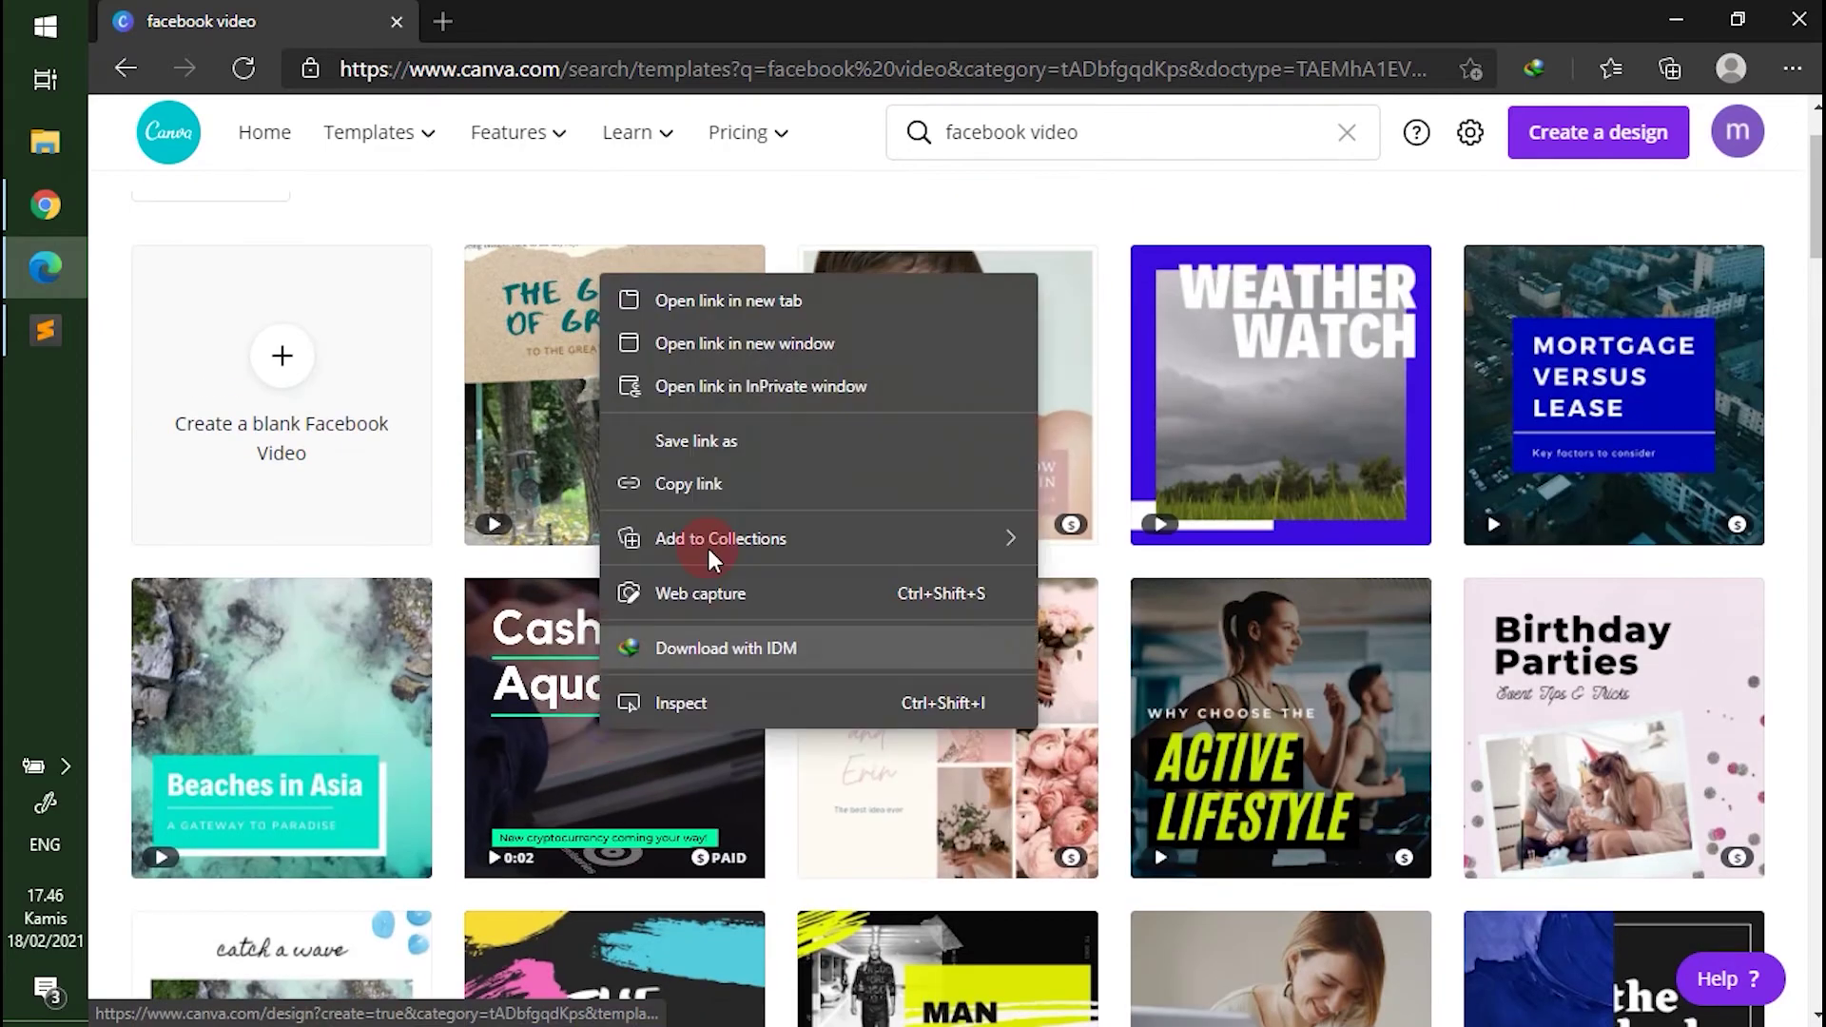
pyautogui.click(729, 301)
# Step: In the new template tab, start uploading media from the device
pyautogui.click(571, 21)
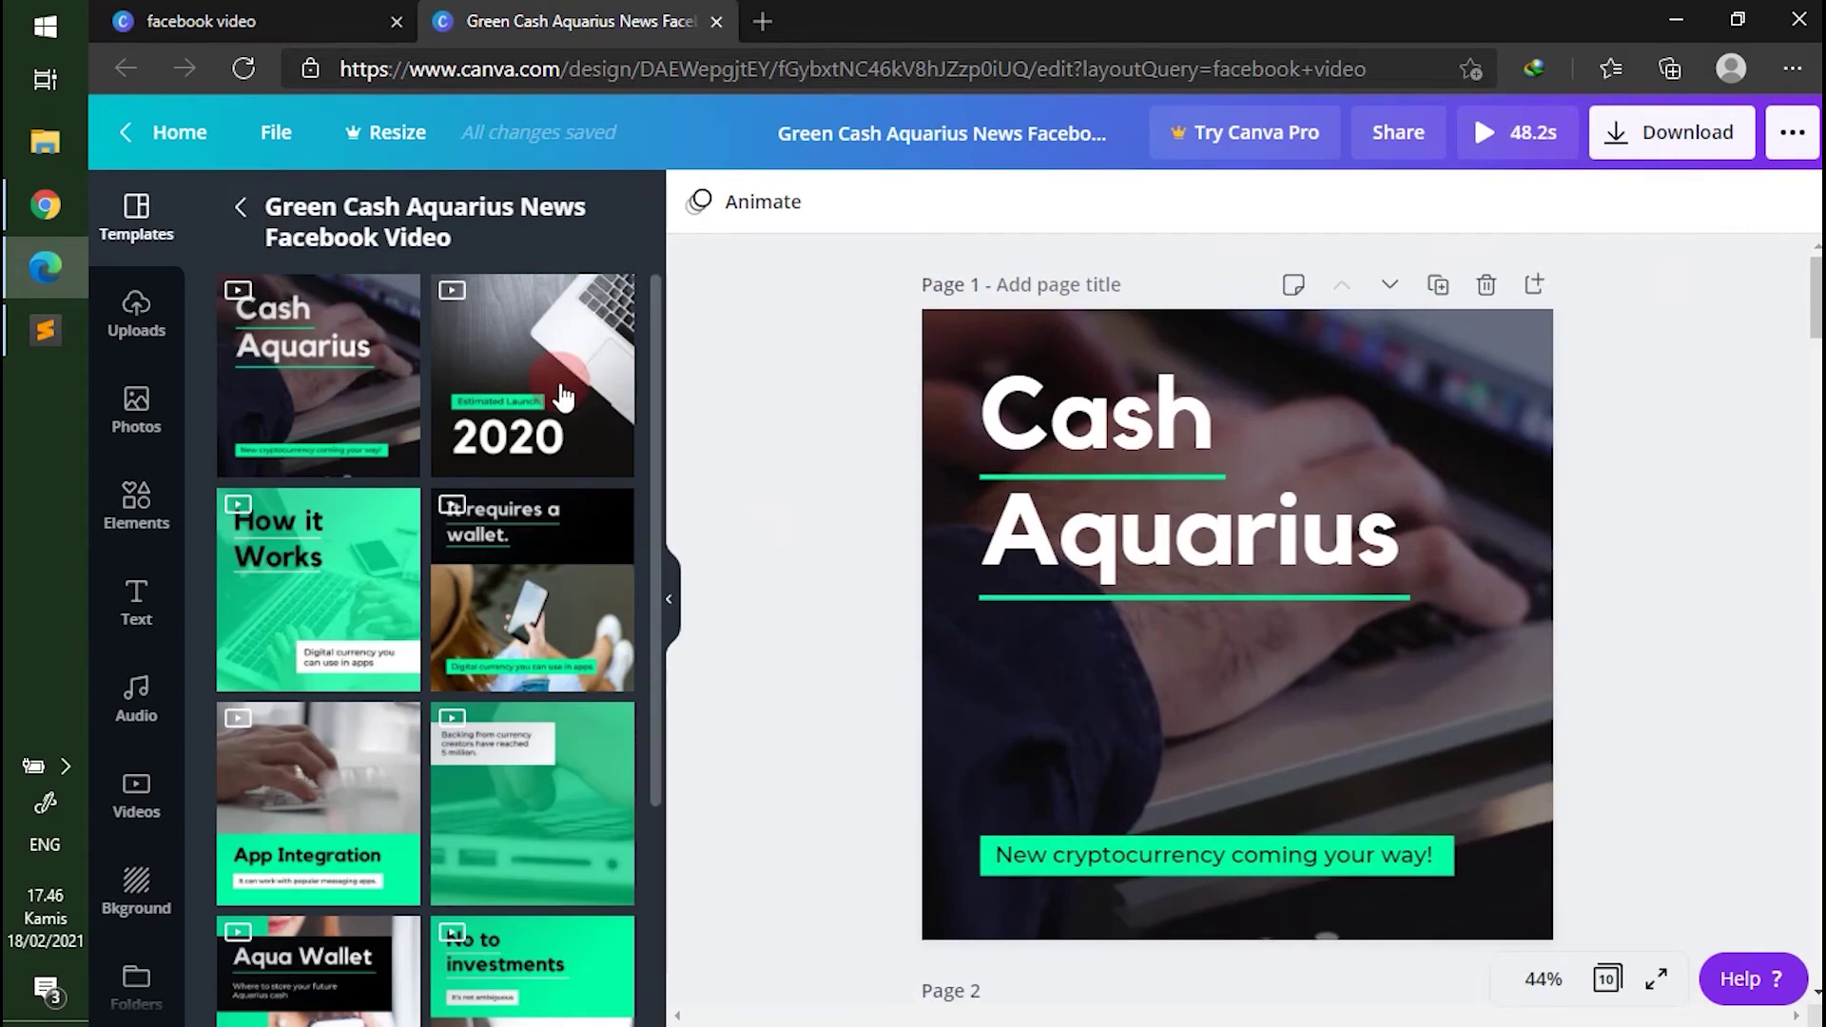
pyautogui.click(138, 333)
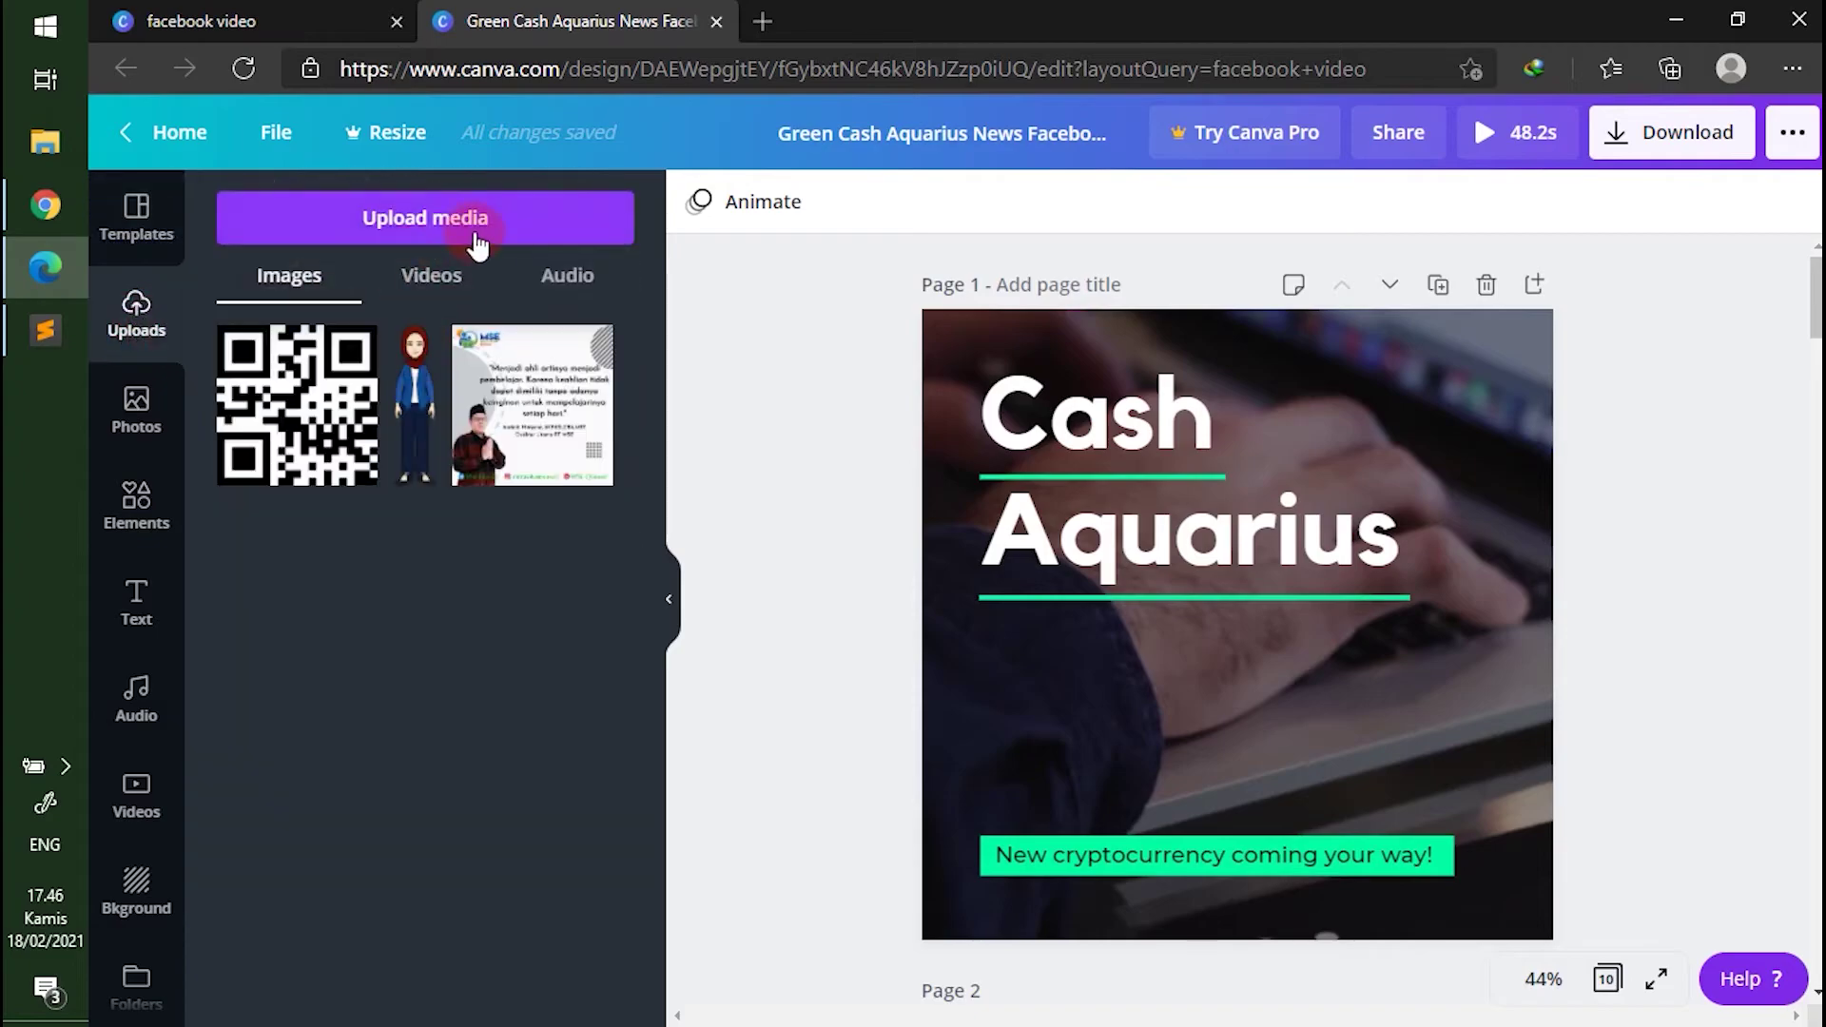
pyautogui.click(470, 229)
pyautogui.click(259, 361)
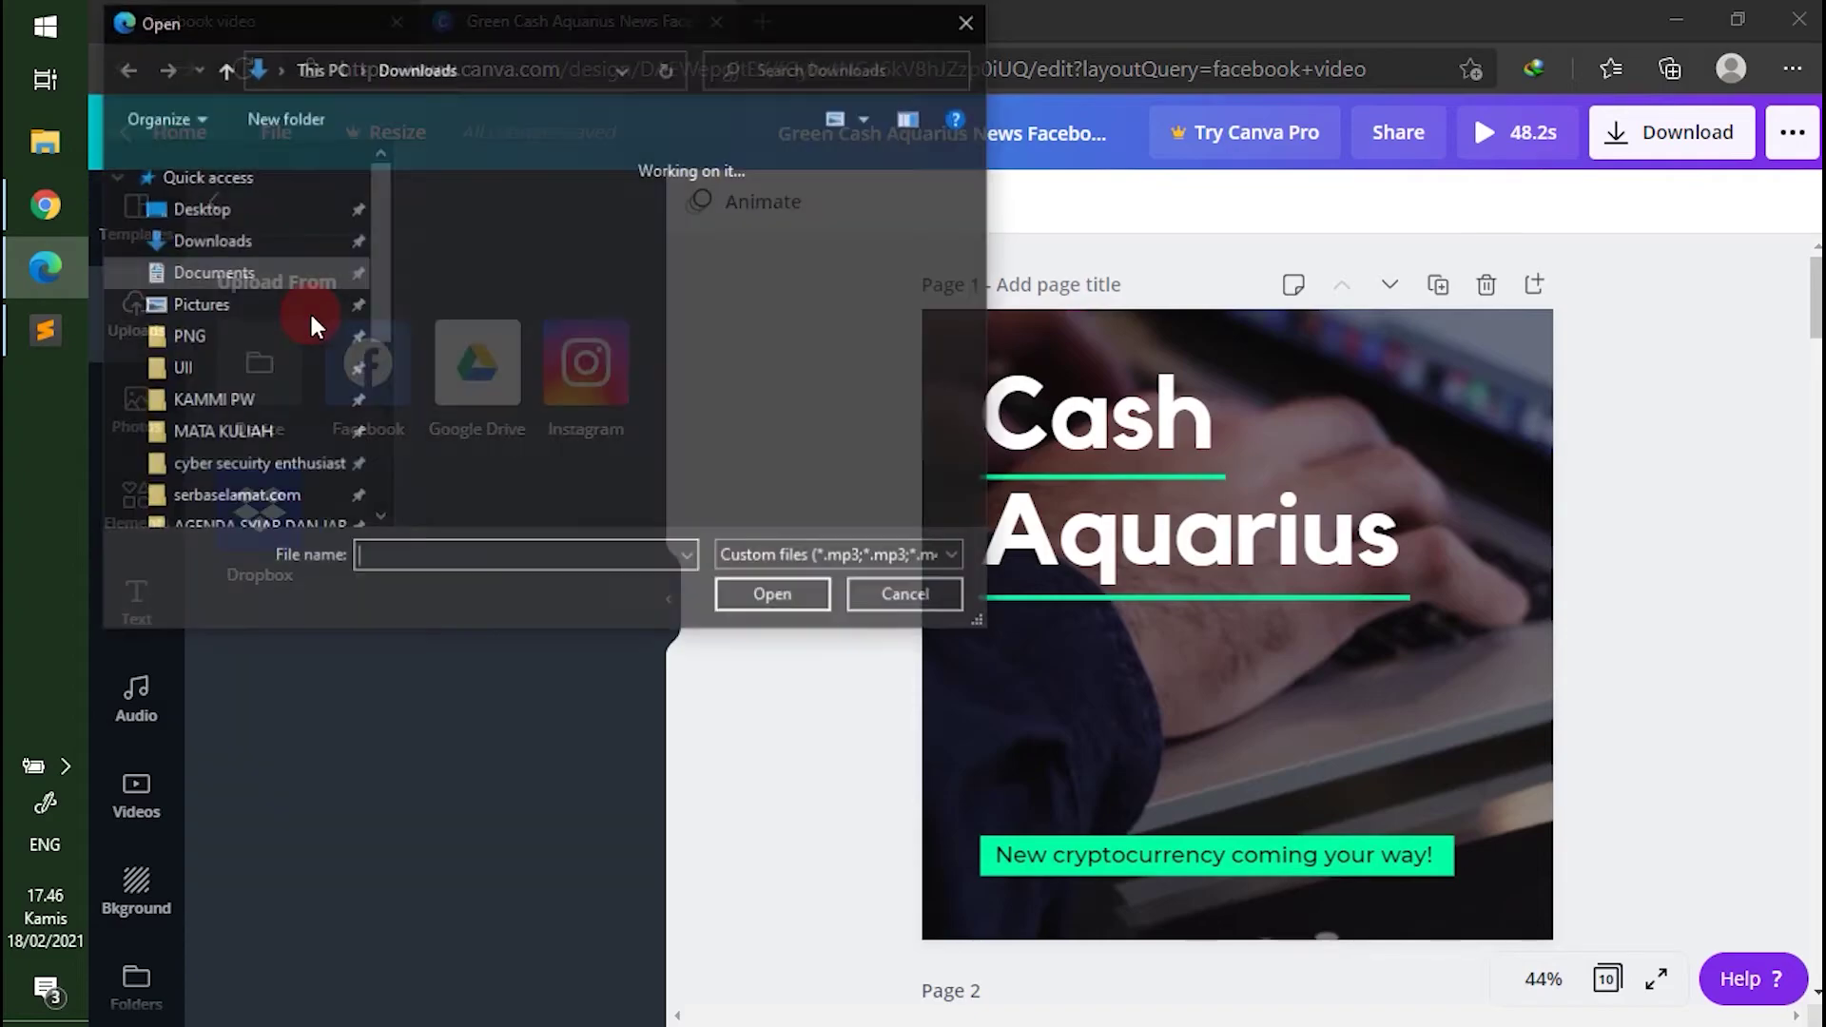
# Step: Upload JANGAN LUPA BAHAGIA.mp4 from DATA II (F:) > EDITING VEDEO > PEMBUATAN TUTORIAL > CANVA
pyautogui.scroll(-1, 366, 411)
pyautogui.click(205, 411)
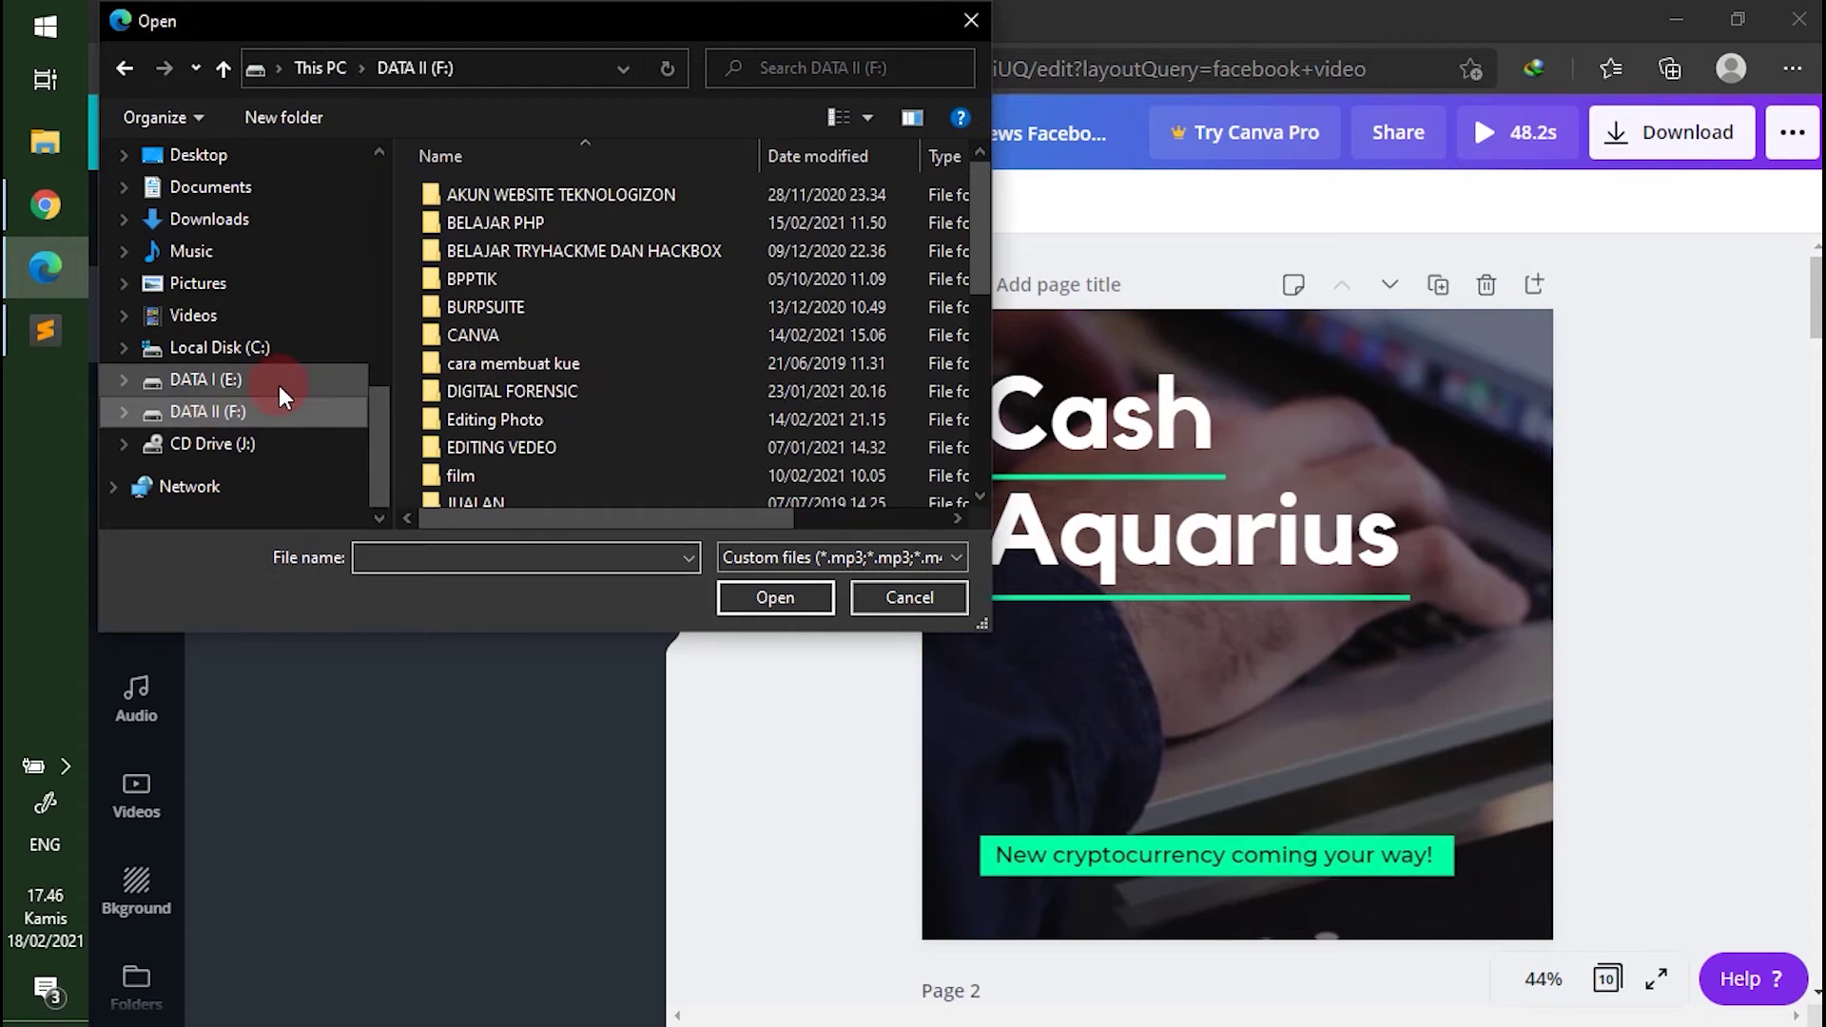
pyautogui.scroll(-2, 571, 399)
pyautogui.scroll(-1, 587, 396)
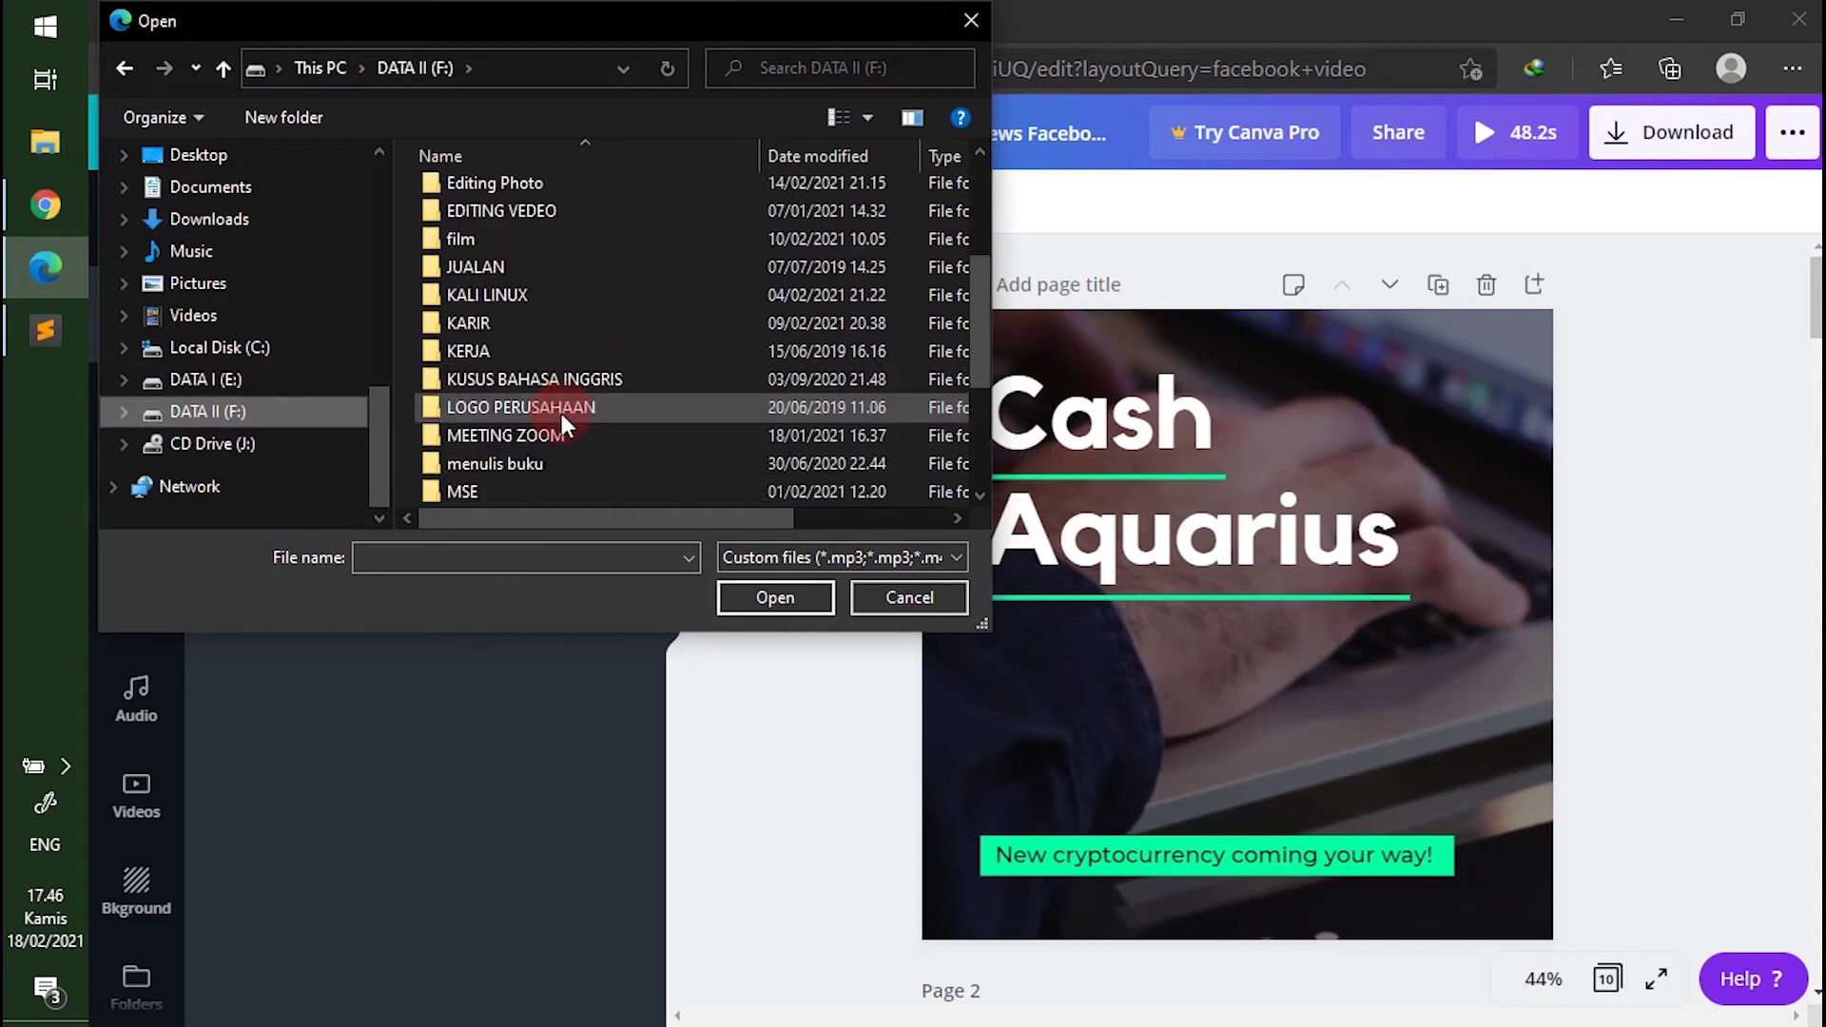
pyautogui.scroll(-1, 561, 413)
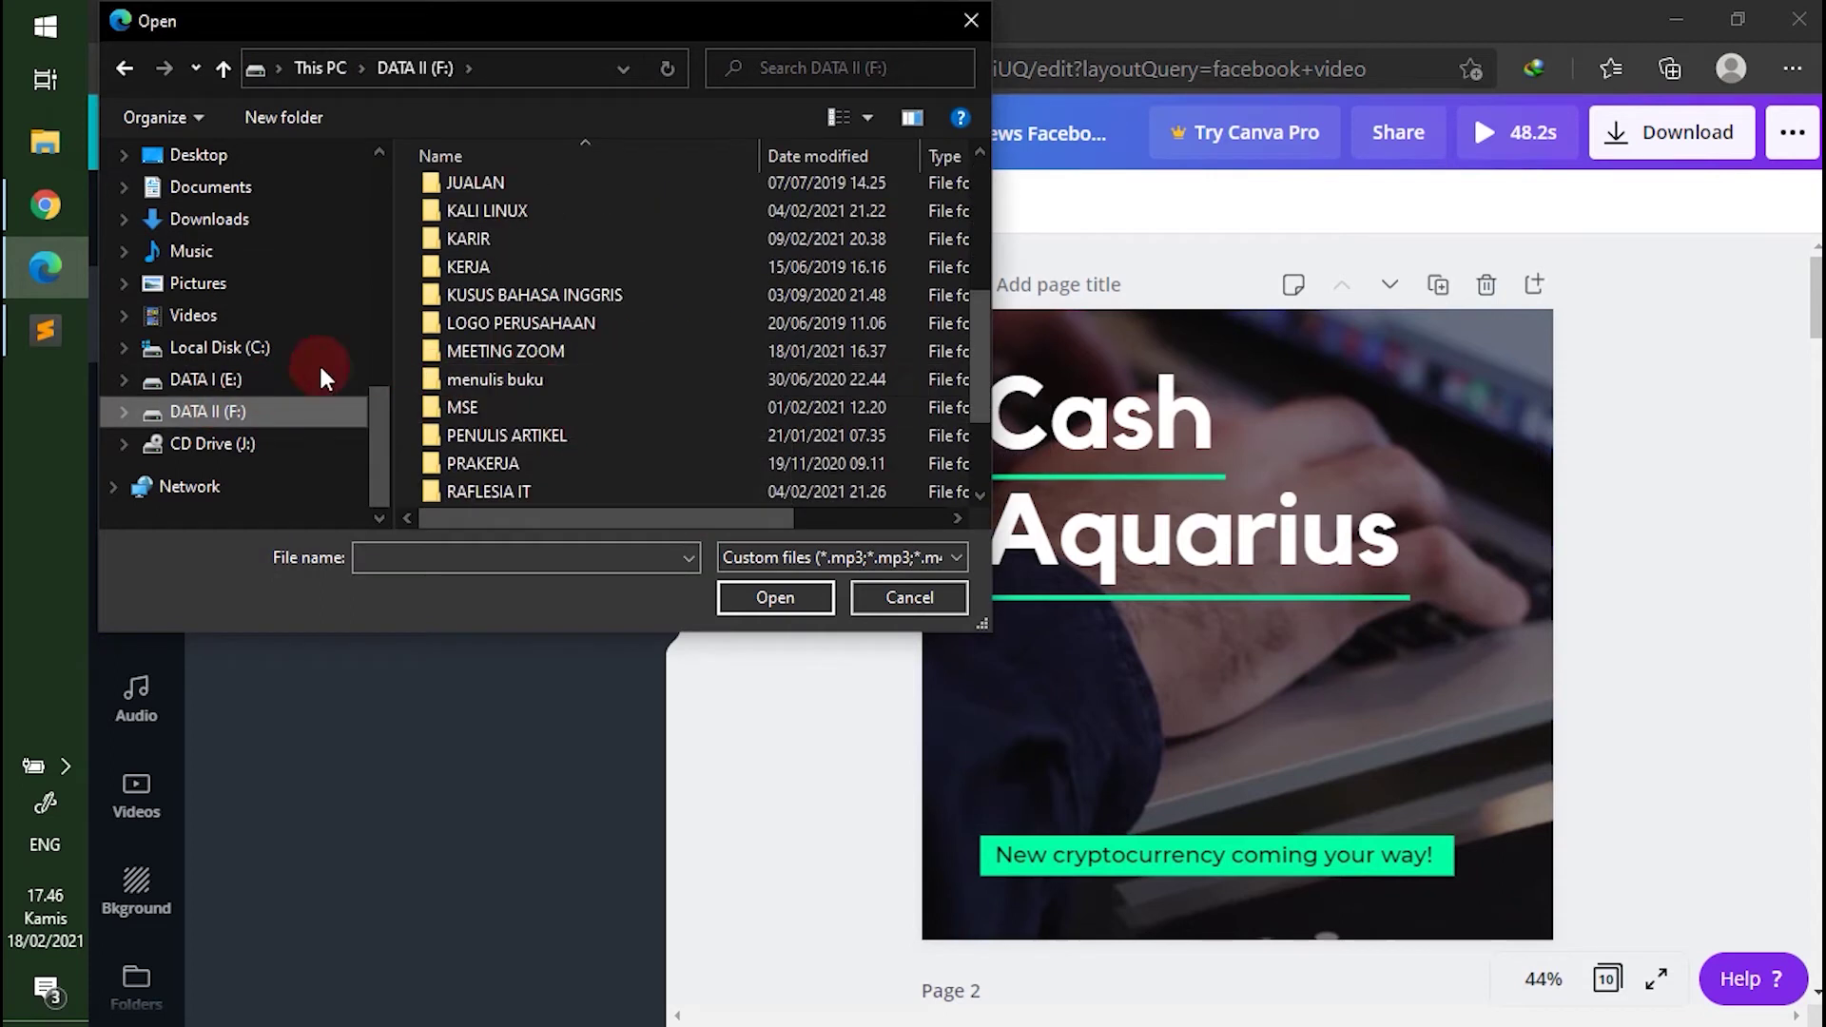
pyautogui.scroll(-2, 488, 407)
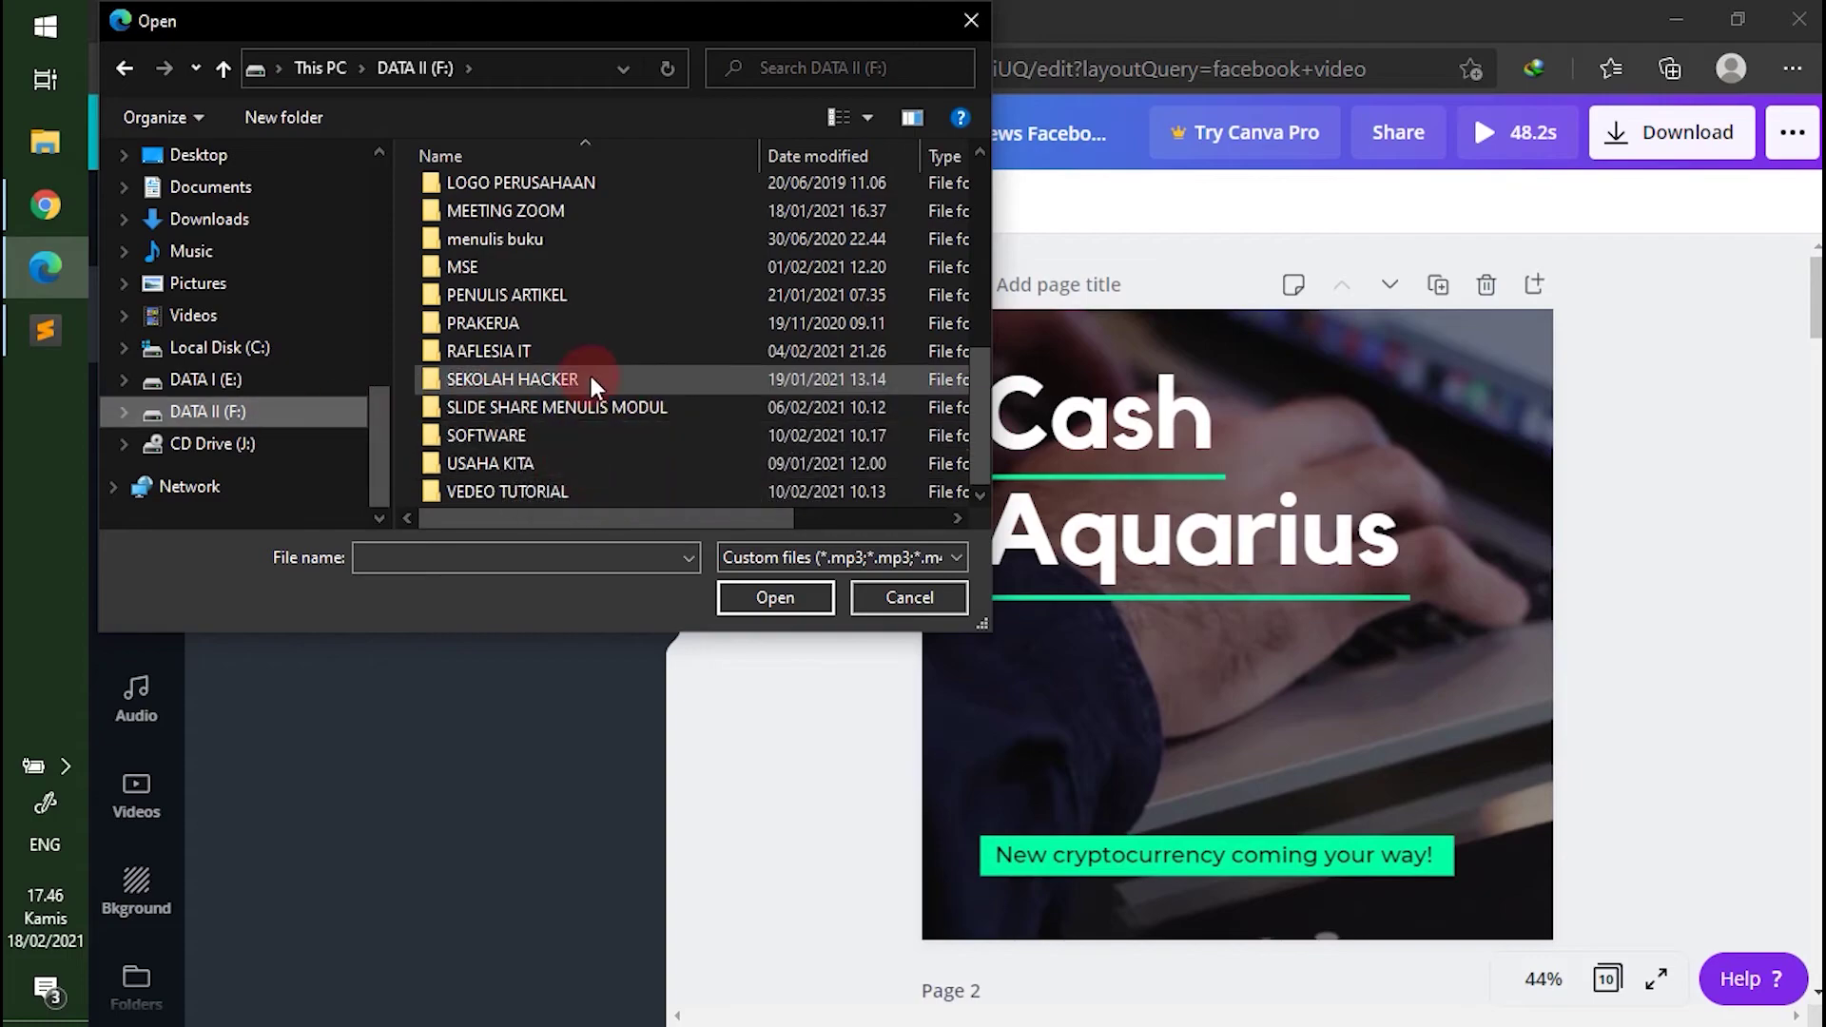
pyautogui.scroll(3, 589, 373)
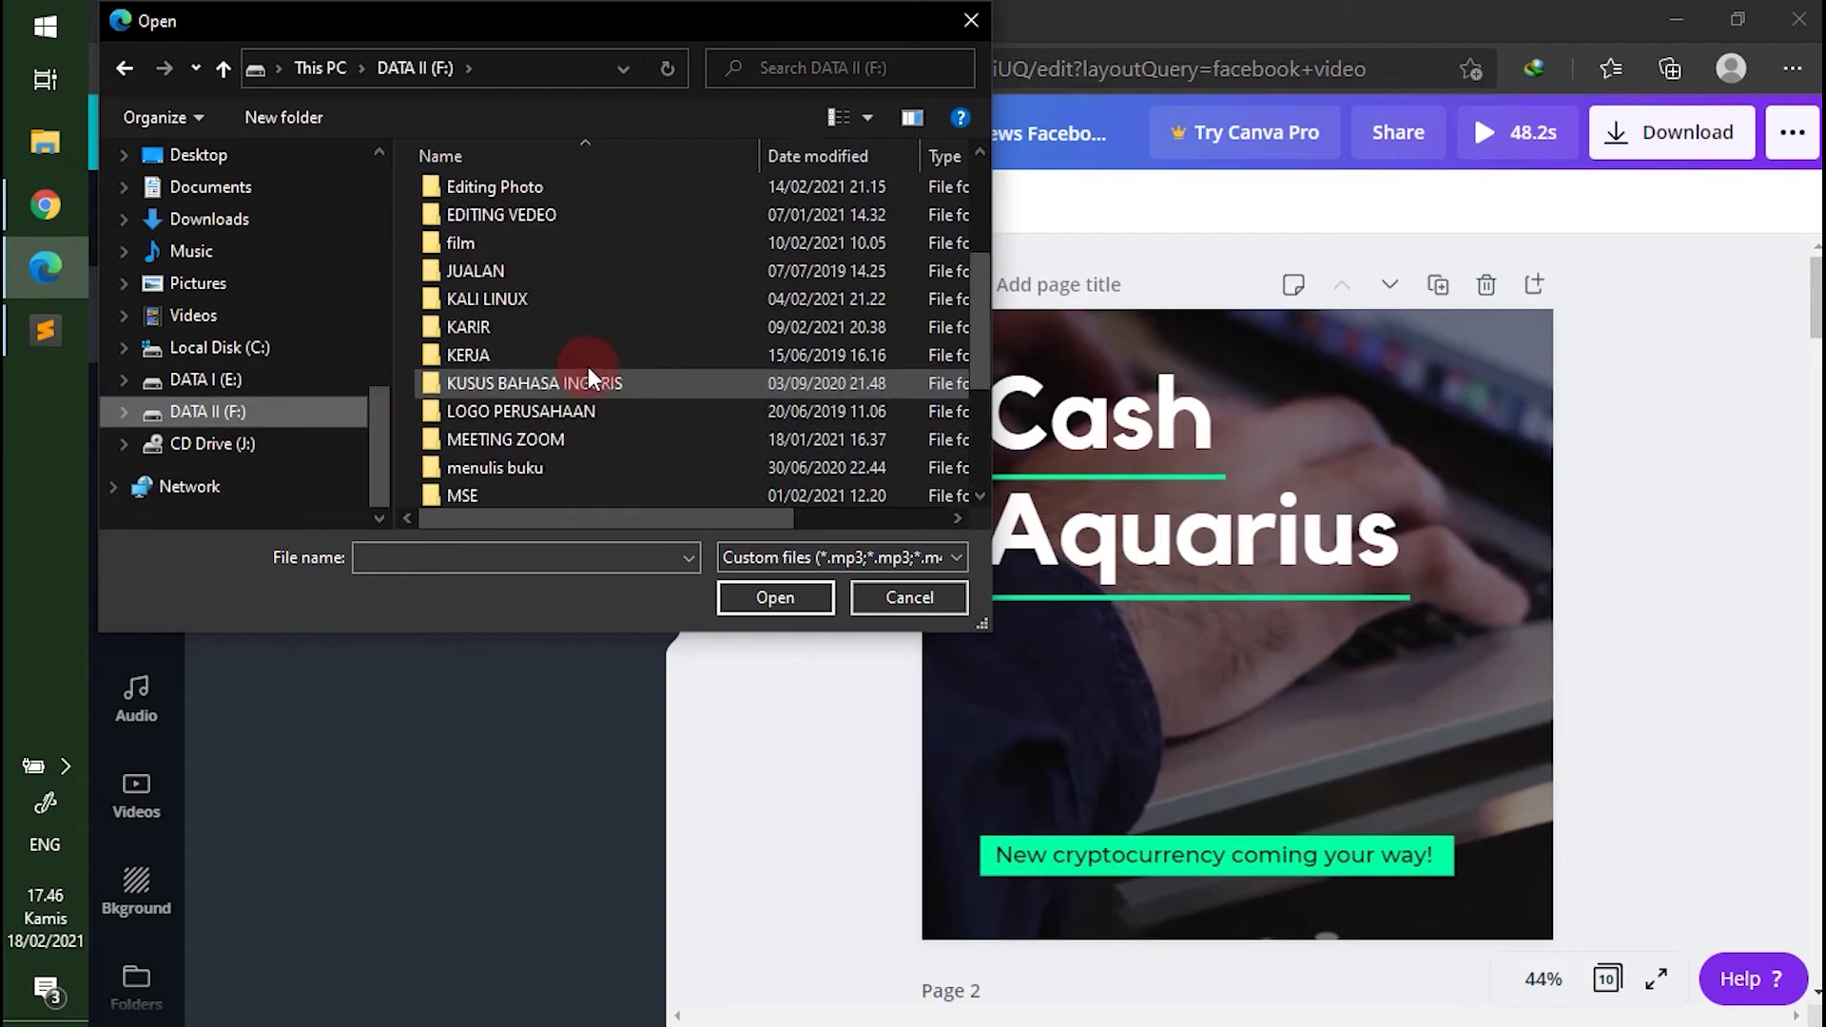
pyautogui.doubleClick(556, 221)
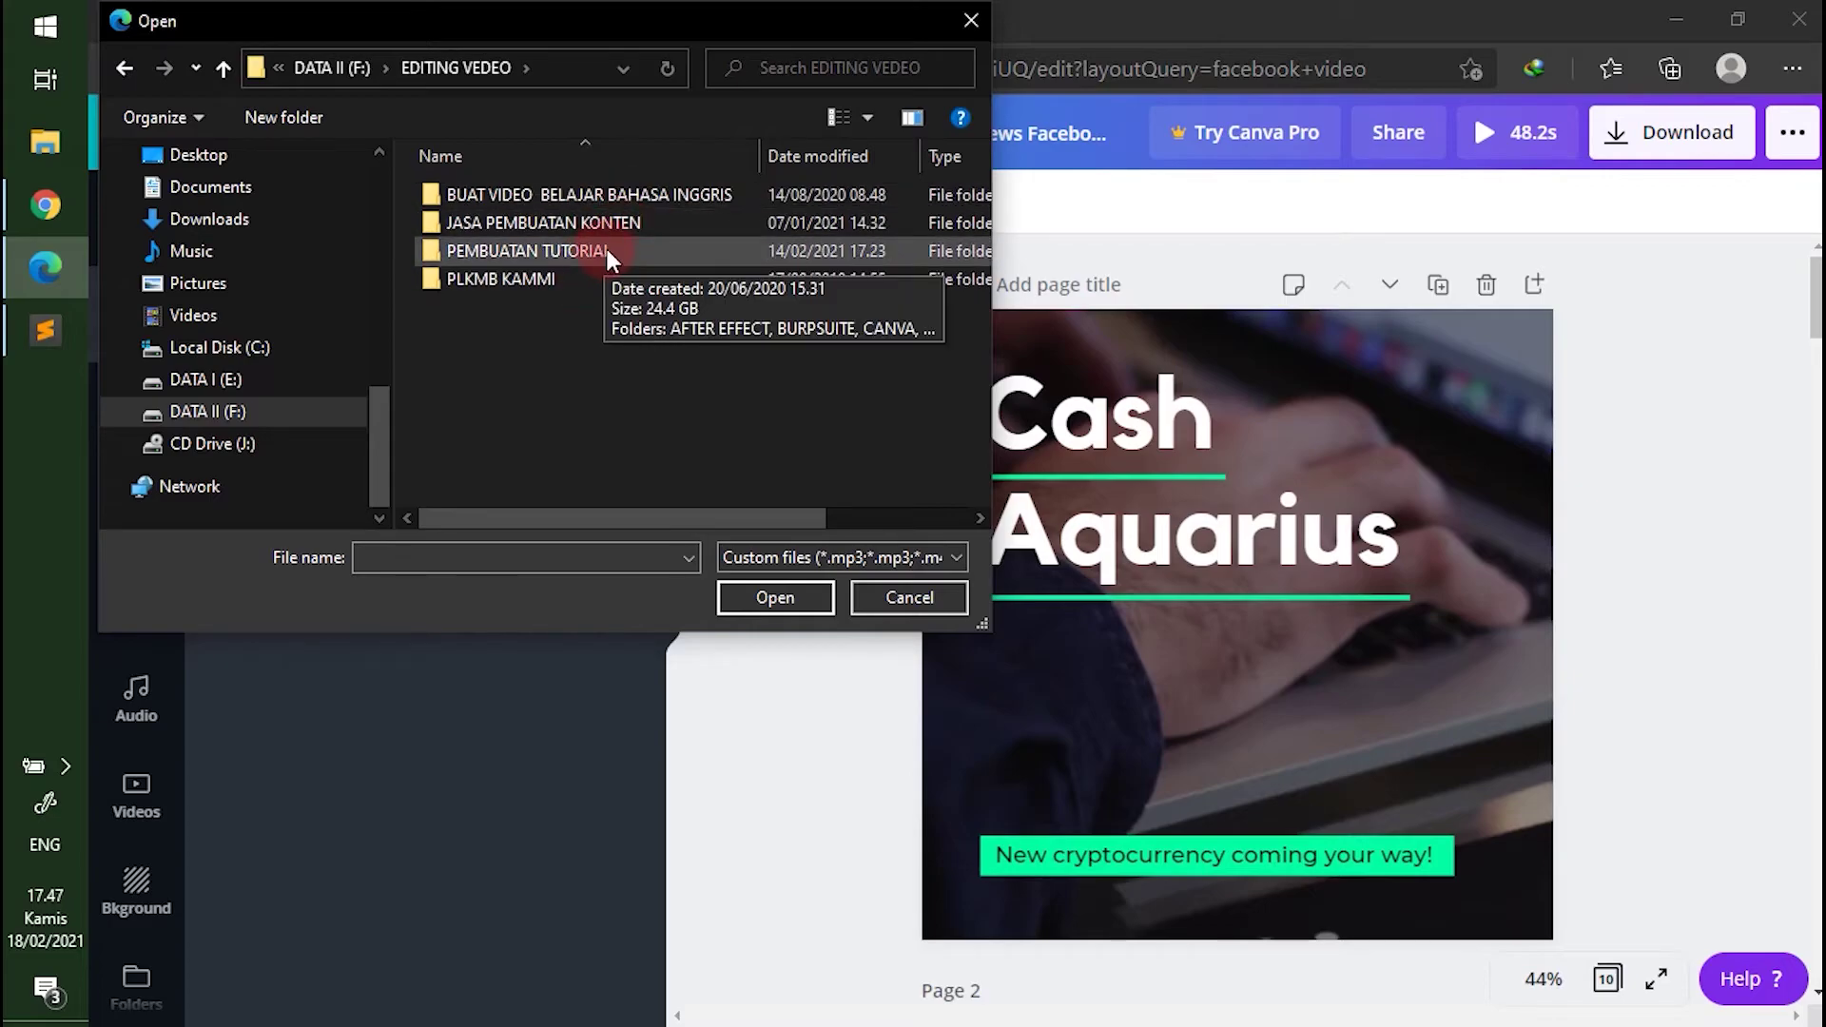
pyautogui.doubleClick(607, 249)
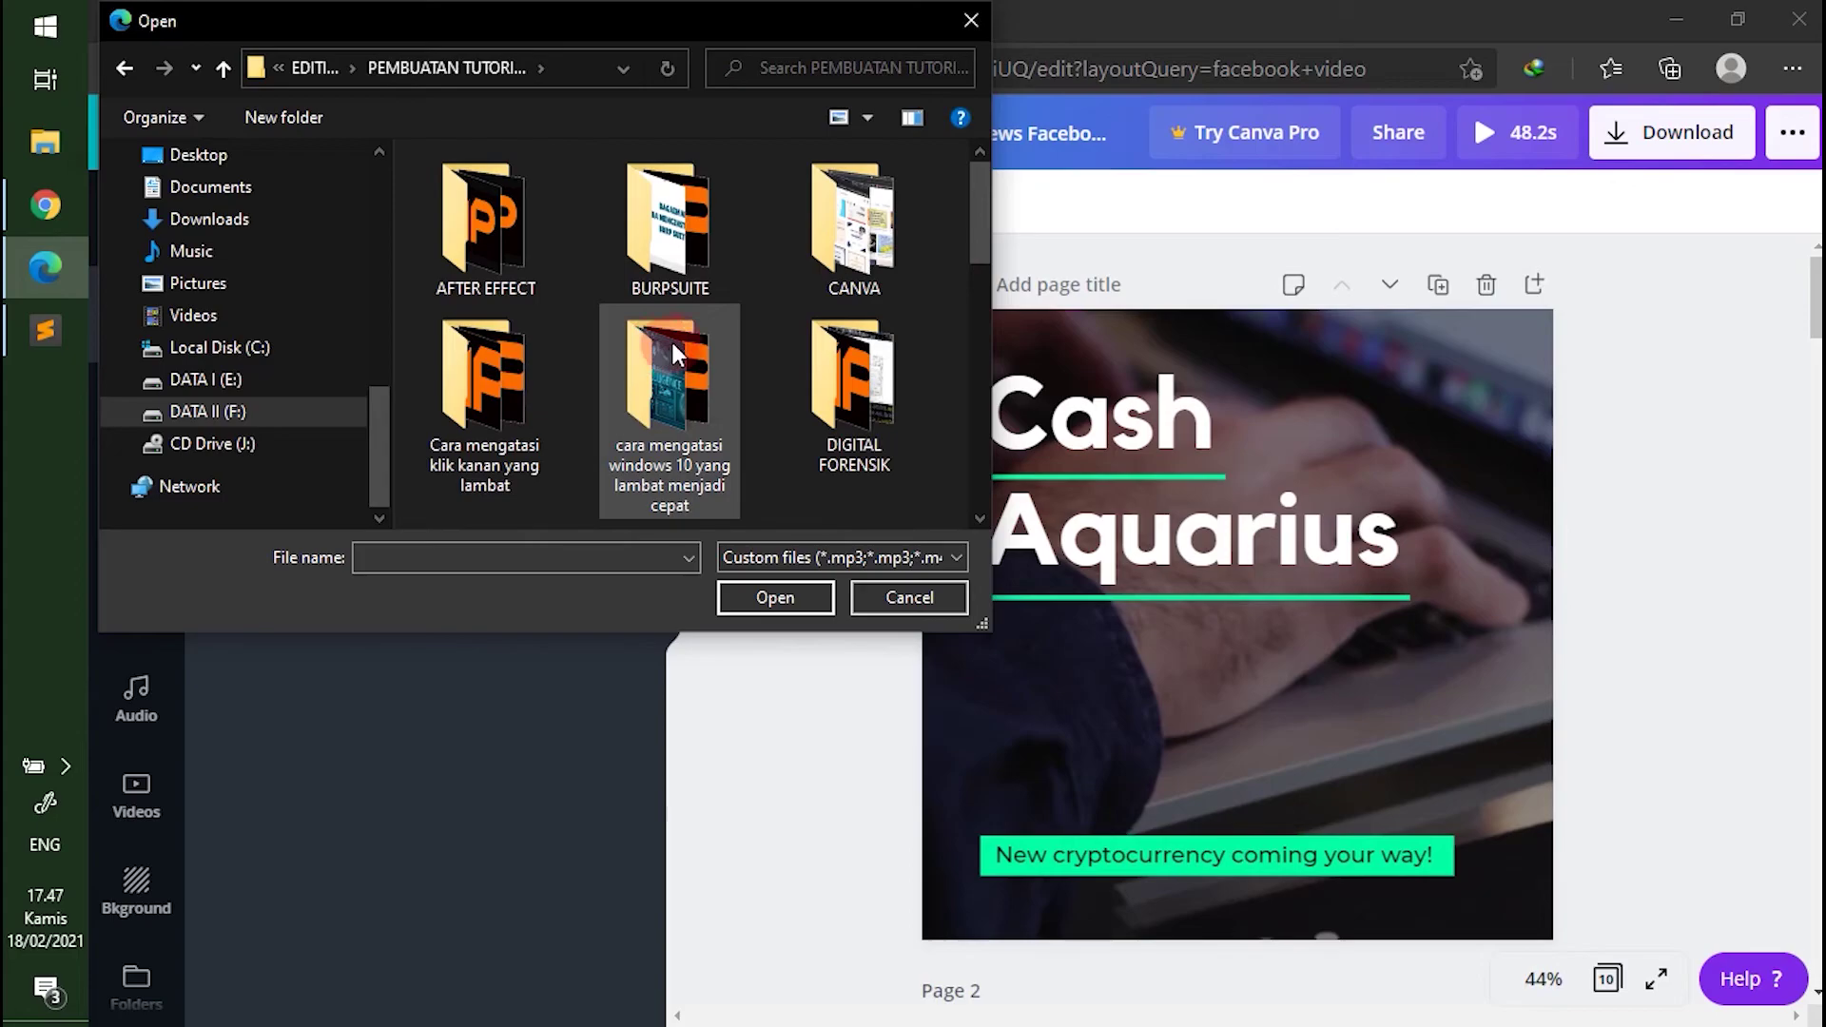
pyautogui.doubleClick(835, 276)
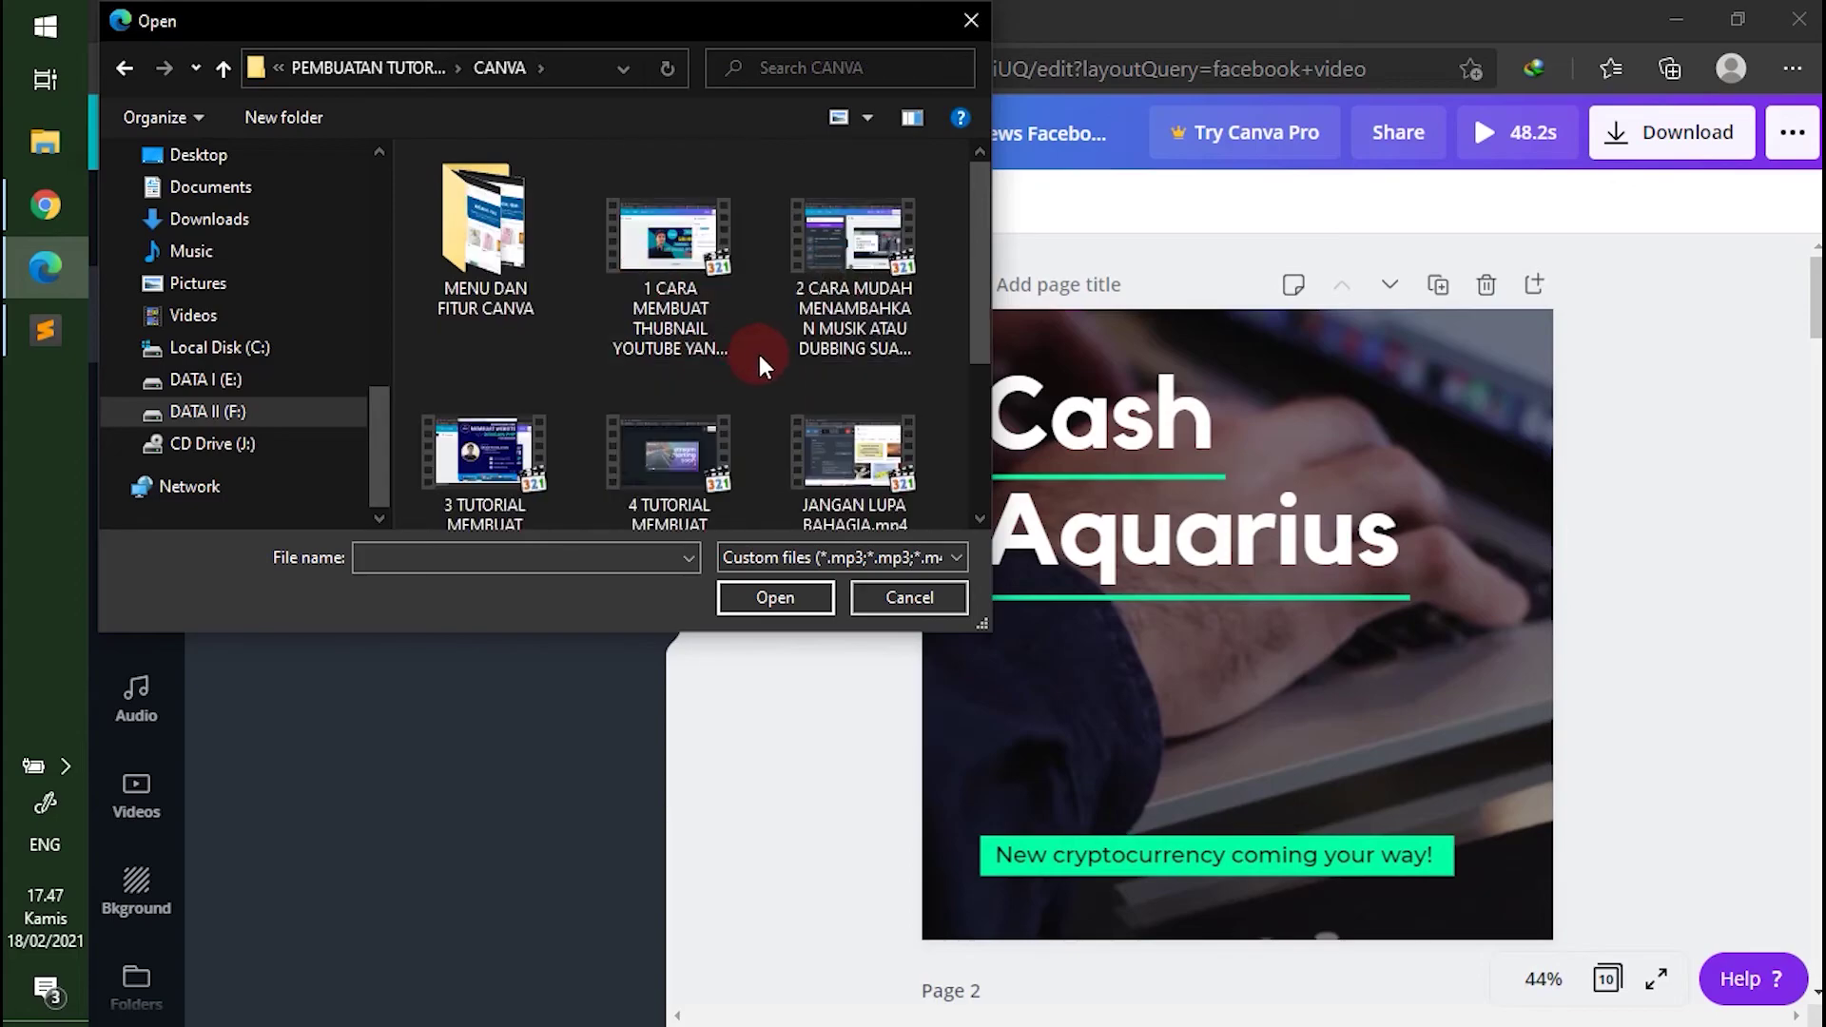
pyautogui.scroll(-1, 758, 350)
pyautogui.click(854, 428)
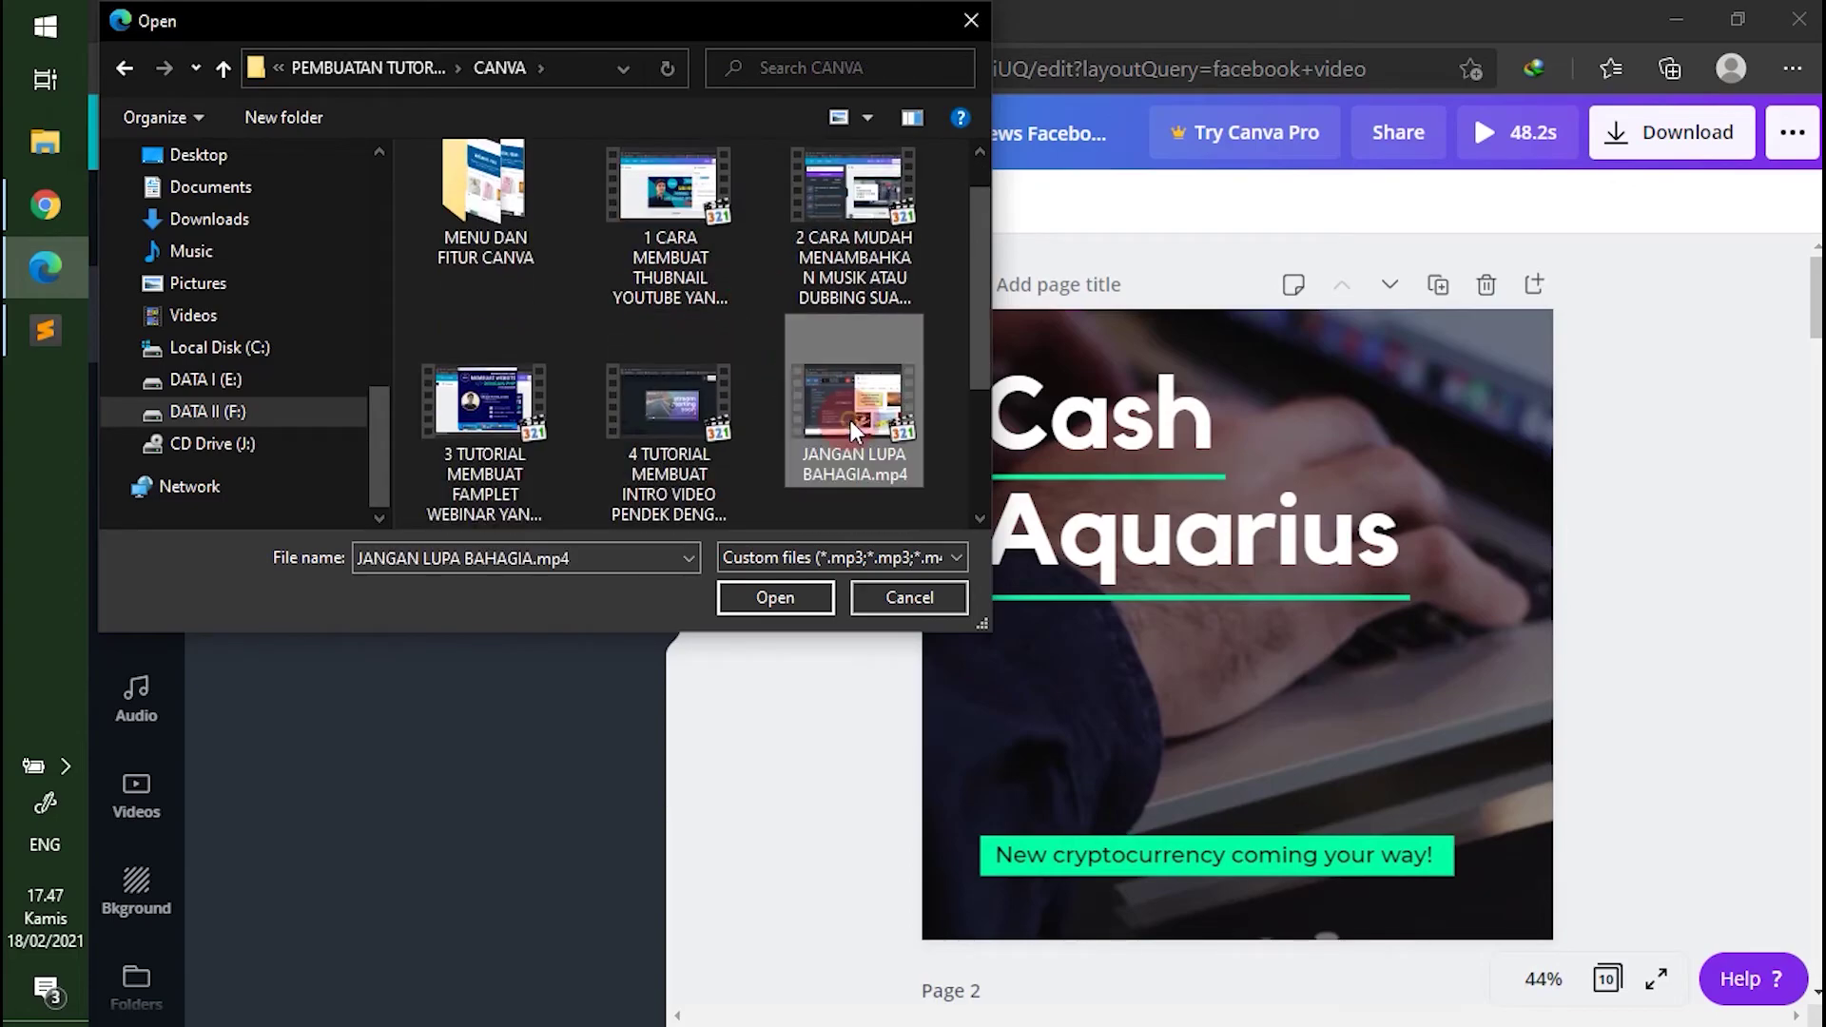
pyautogui.click(802, 597)
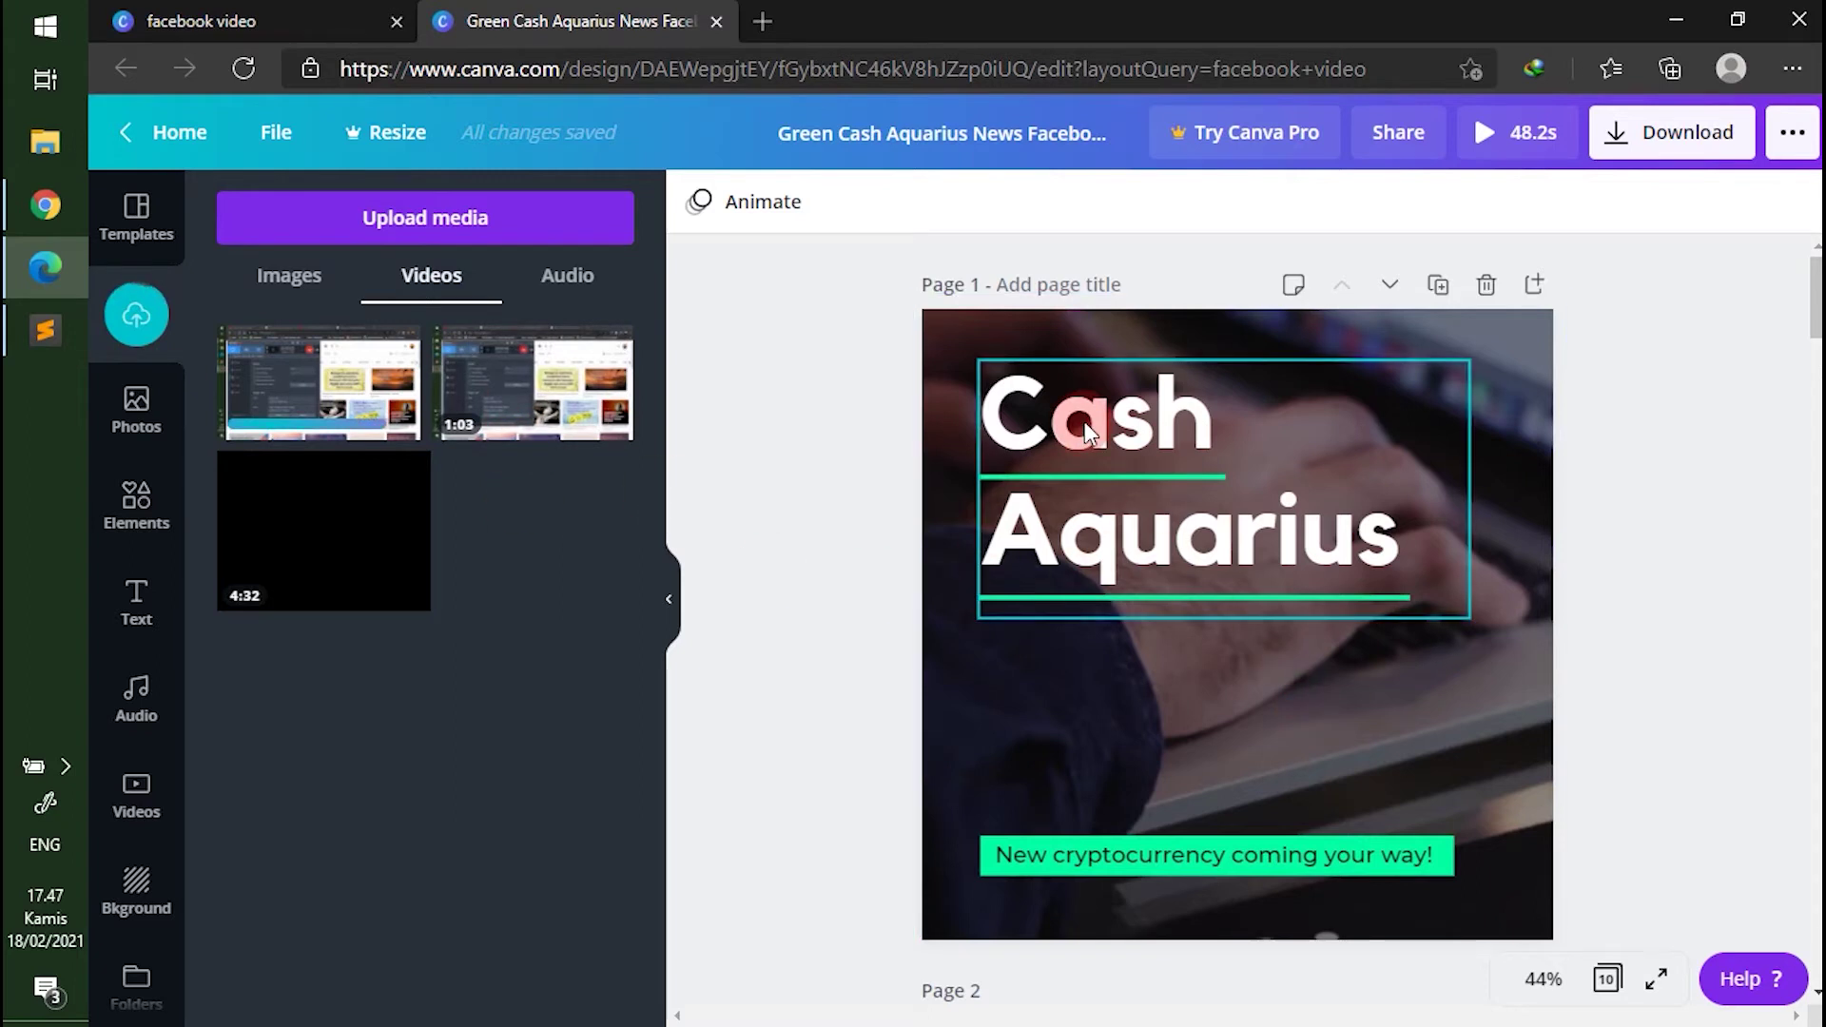
# Step: Replace the page 1 heading 'Cash Aquarius' with 'Apakah Kita Bahagia ?'
pyautogui.doubleClick(1132, 448)
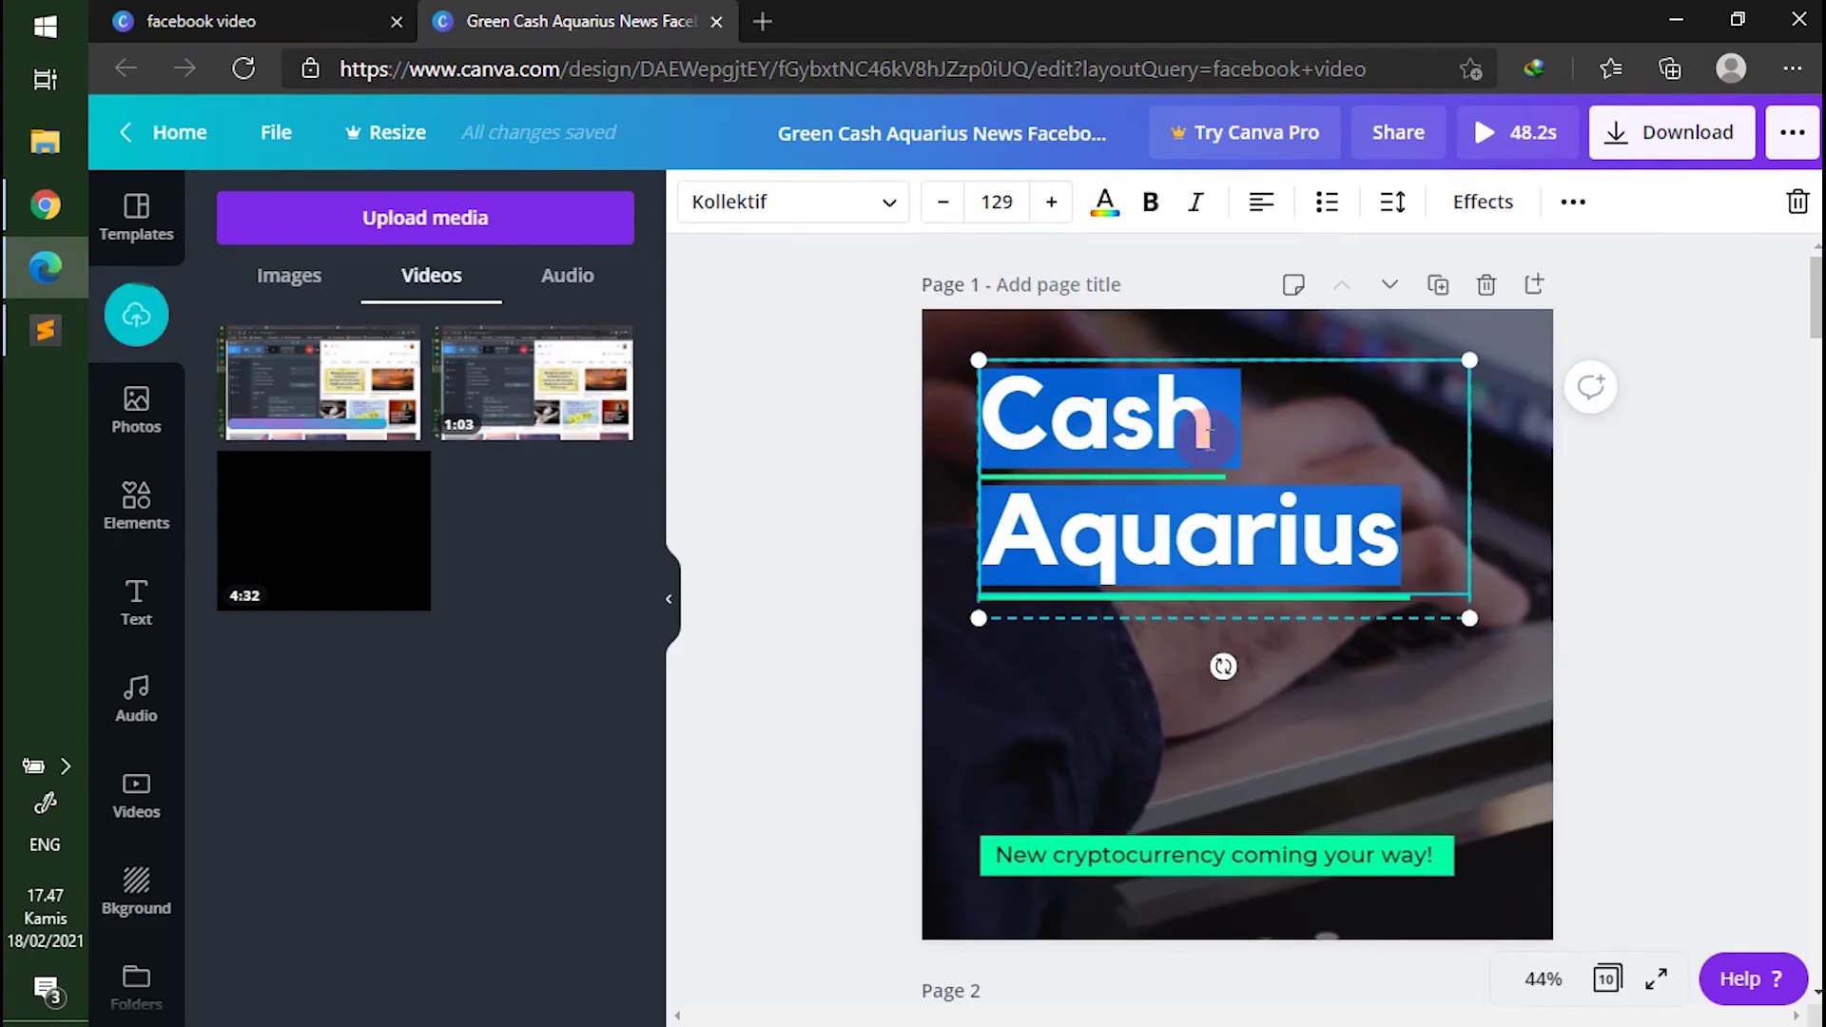
pyautogui.moveTo(1206, 432); pyautogui.dragTo(1015, 405)
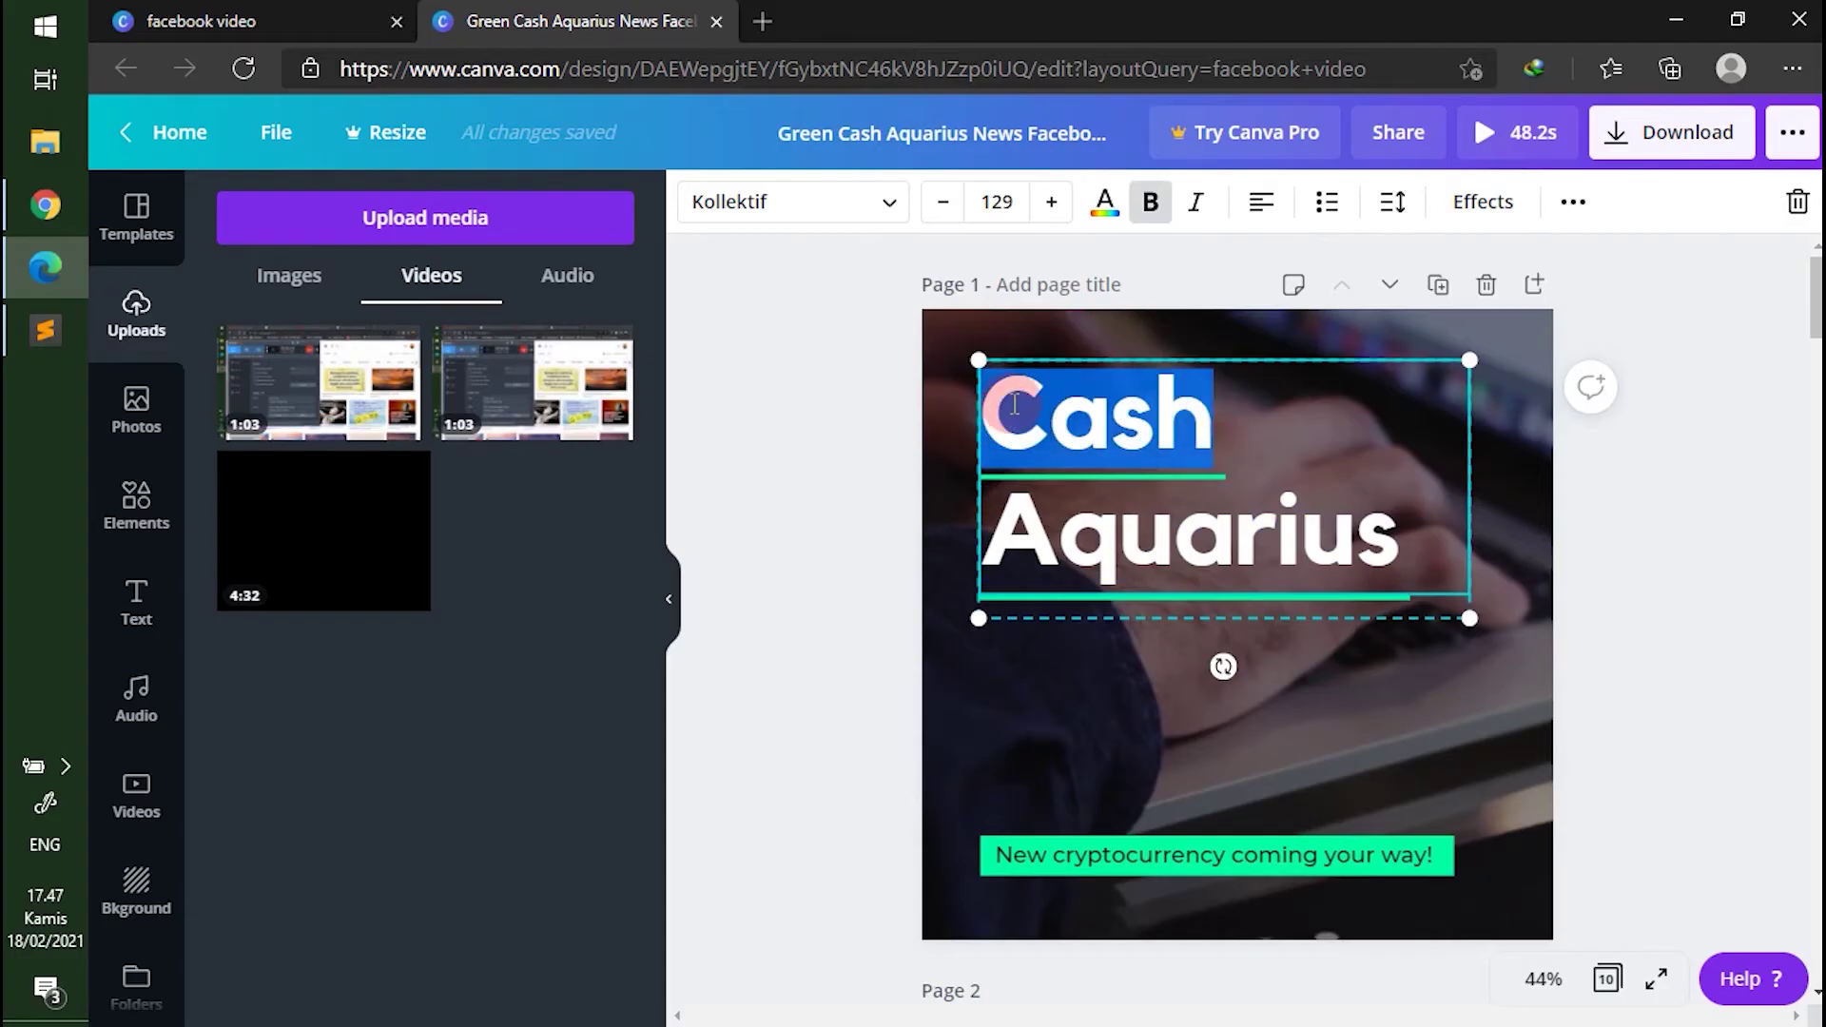
pyautogui.write('Apakah')
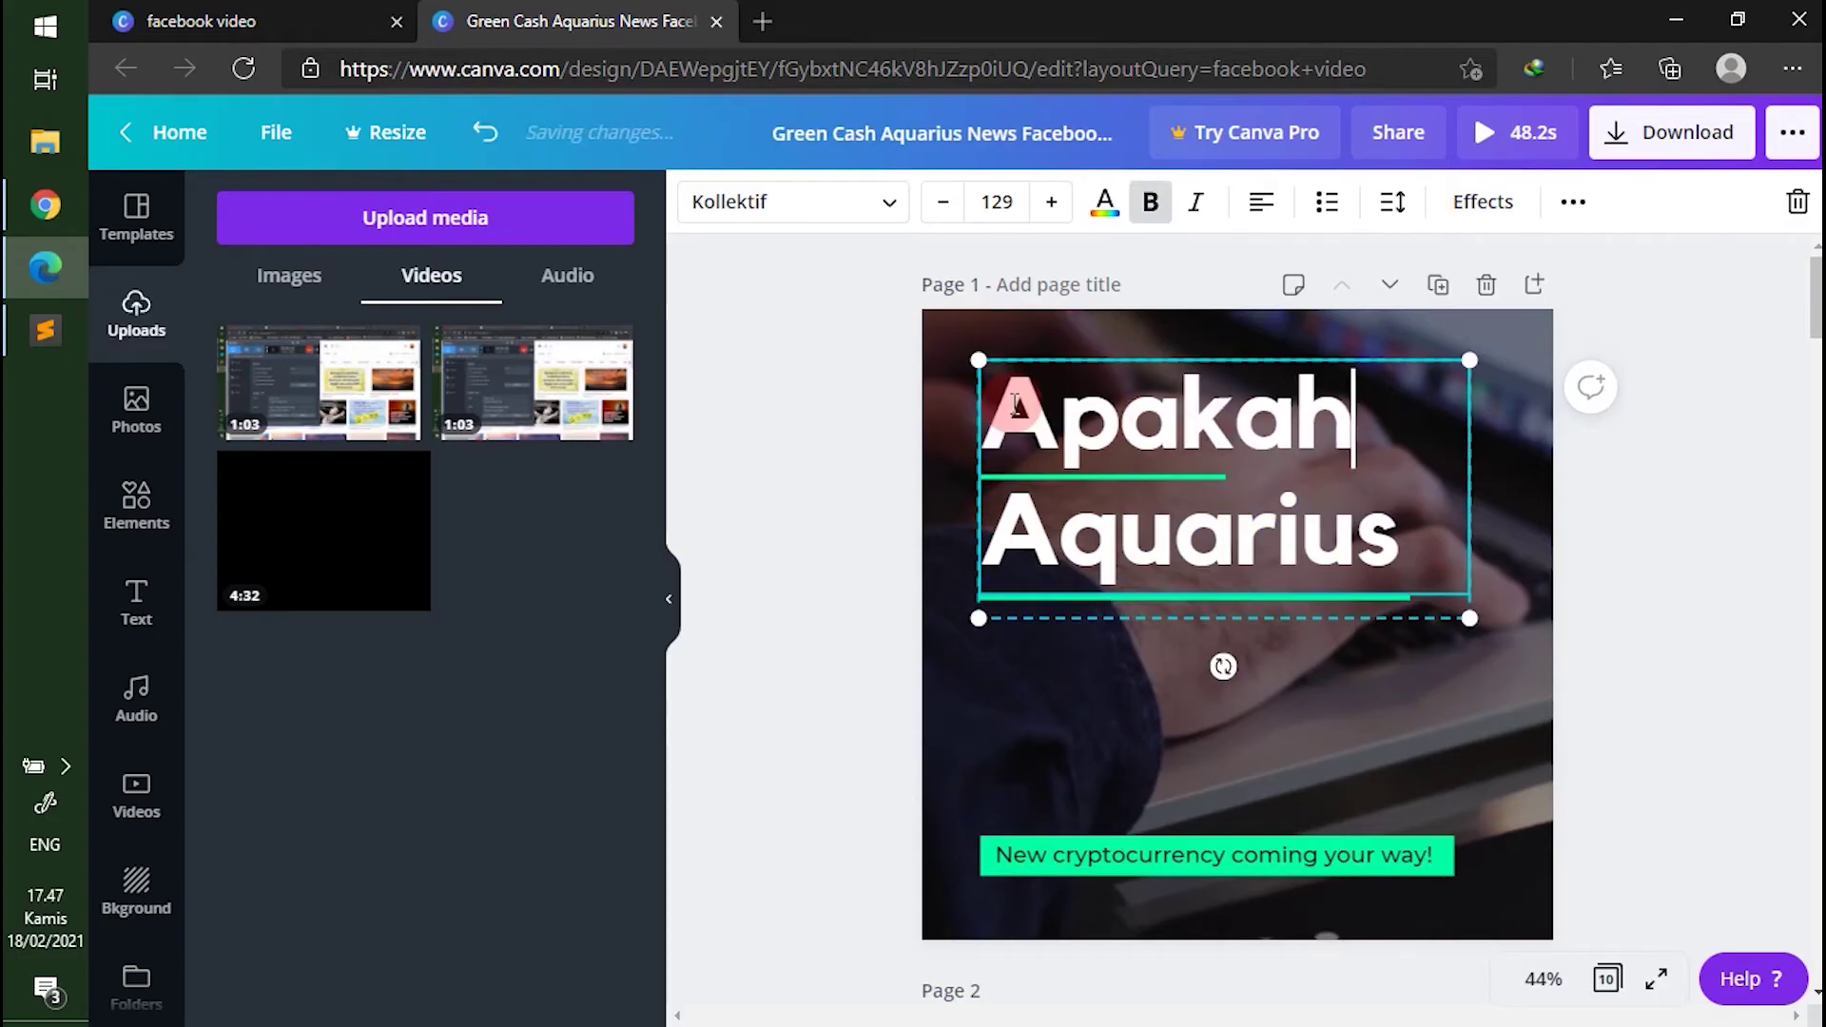
pyautogui.click(1285, 571)
pyautogui.moveTo(1394, 539); pyautogui.dragTo(987, 530)
pyautogui.write('Ki')
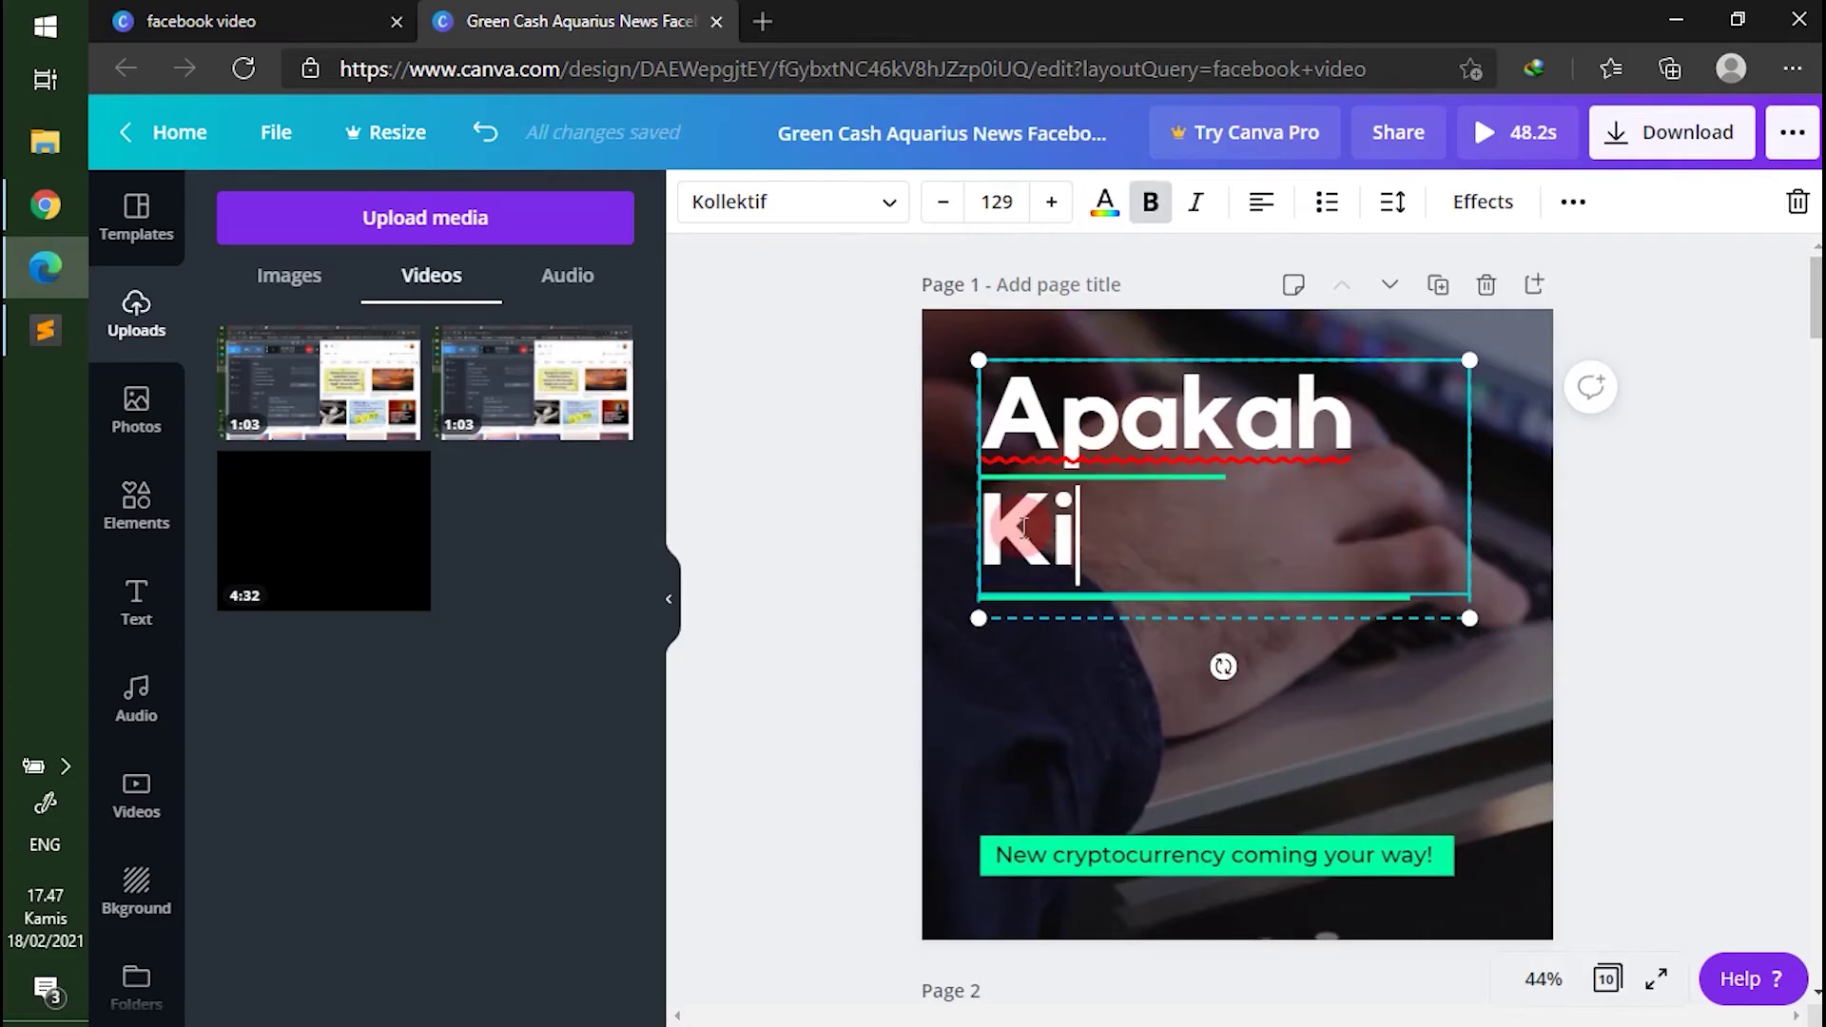
pyautogui.write('ta Bahagia')
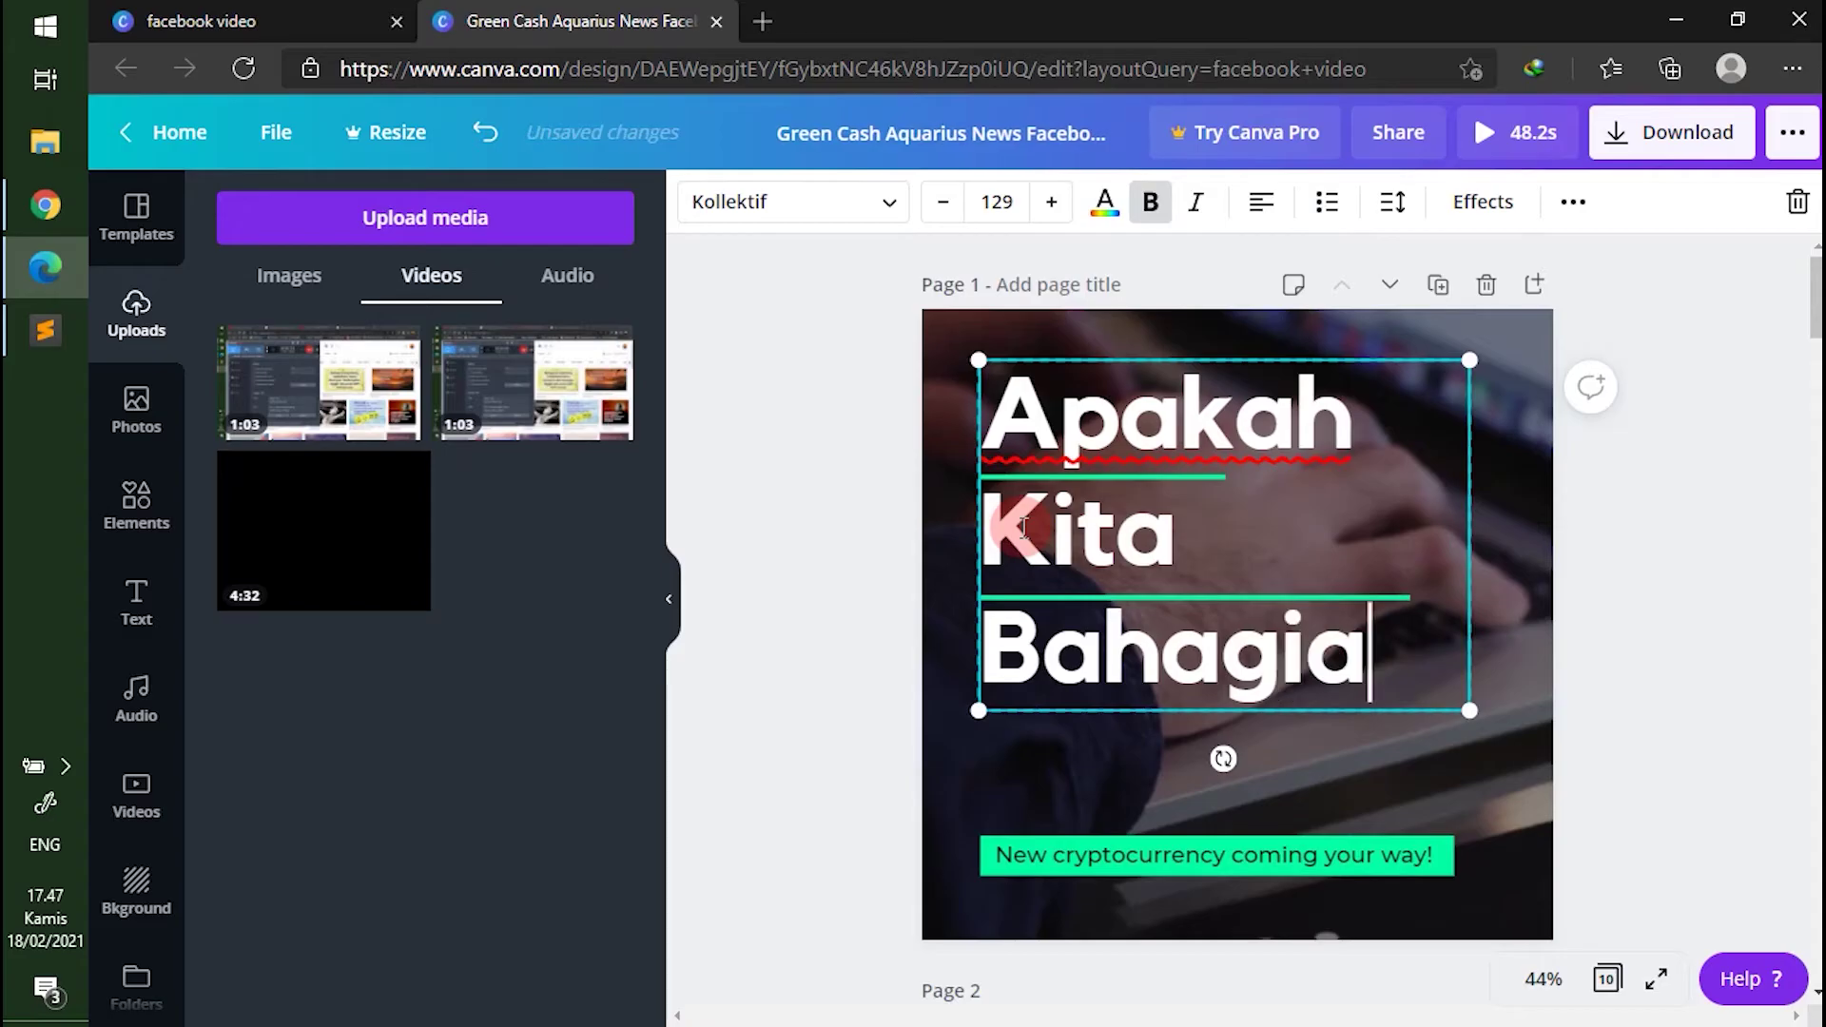
pyautogui.write(' ?')
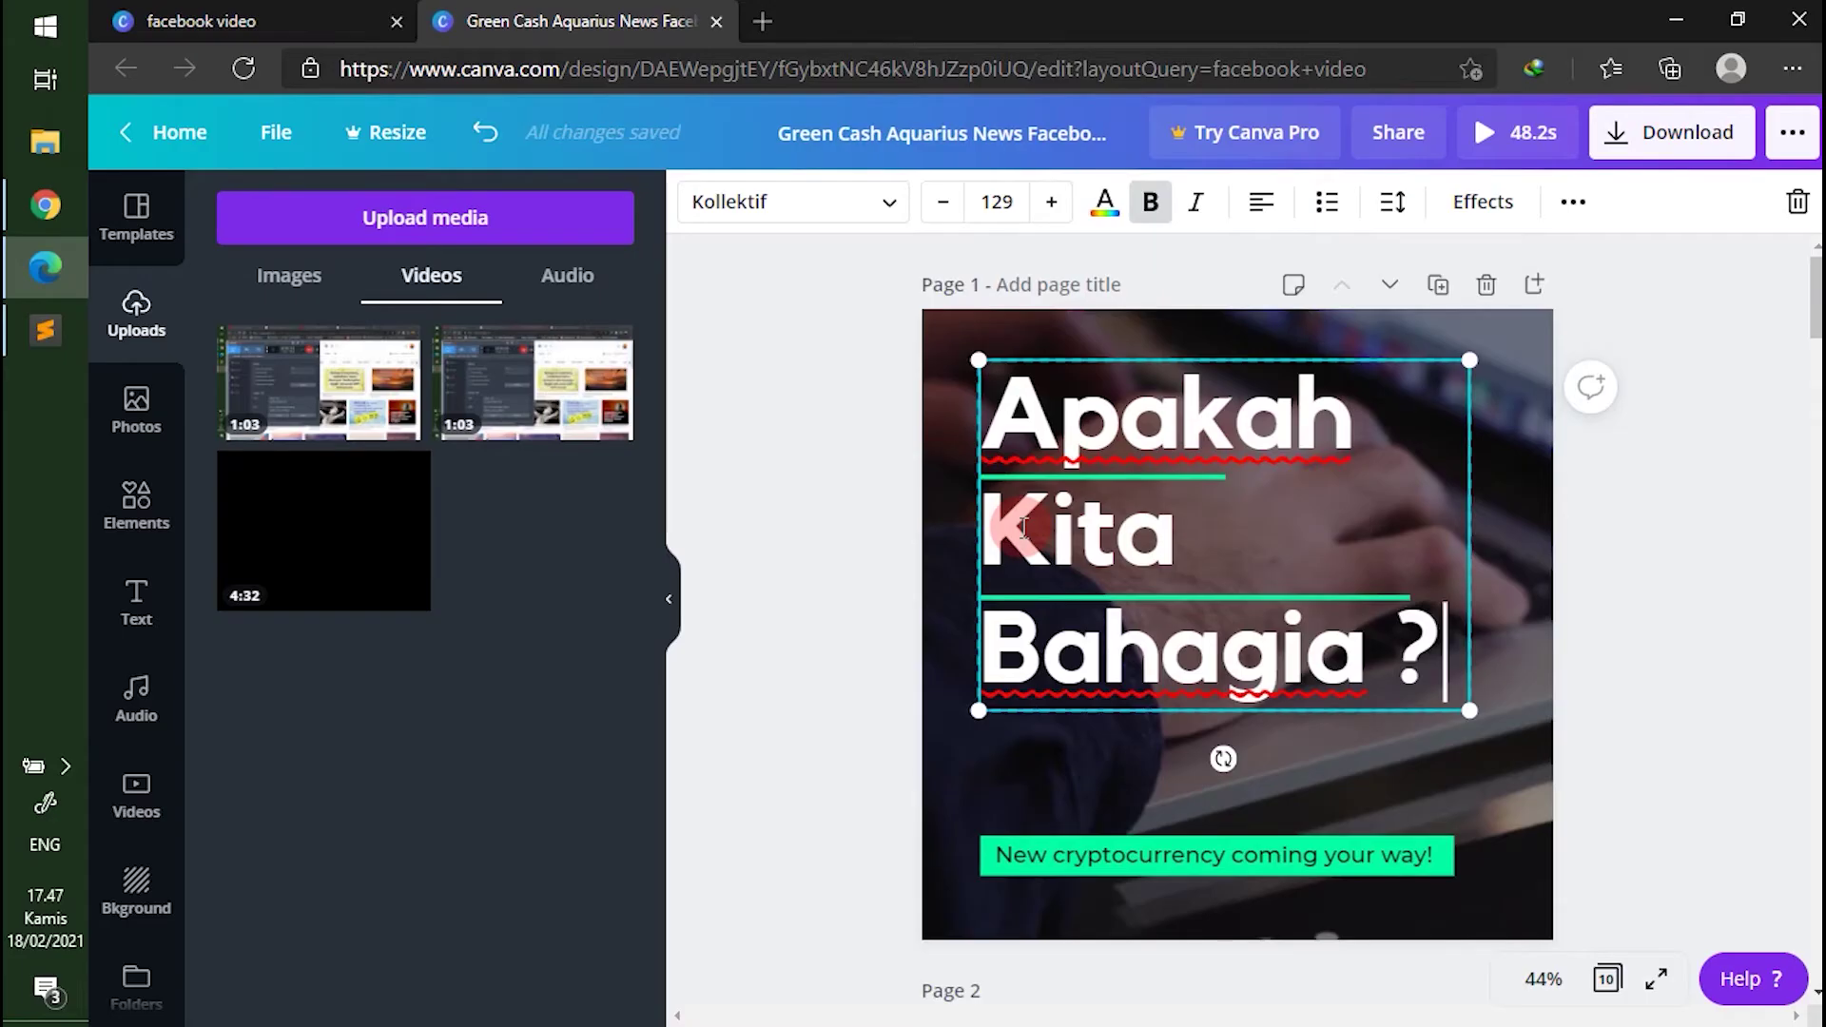
pyautogui.click(1651, 601)
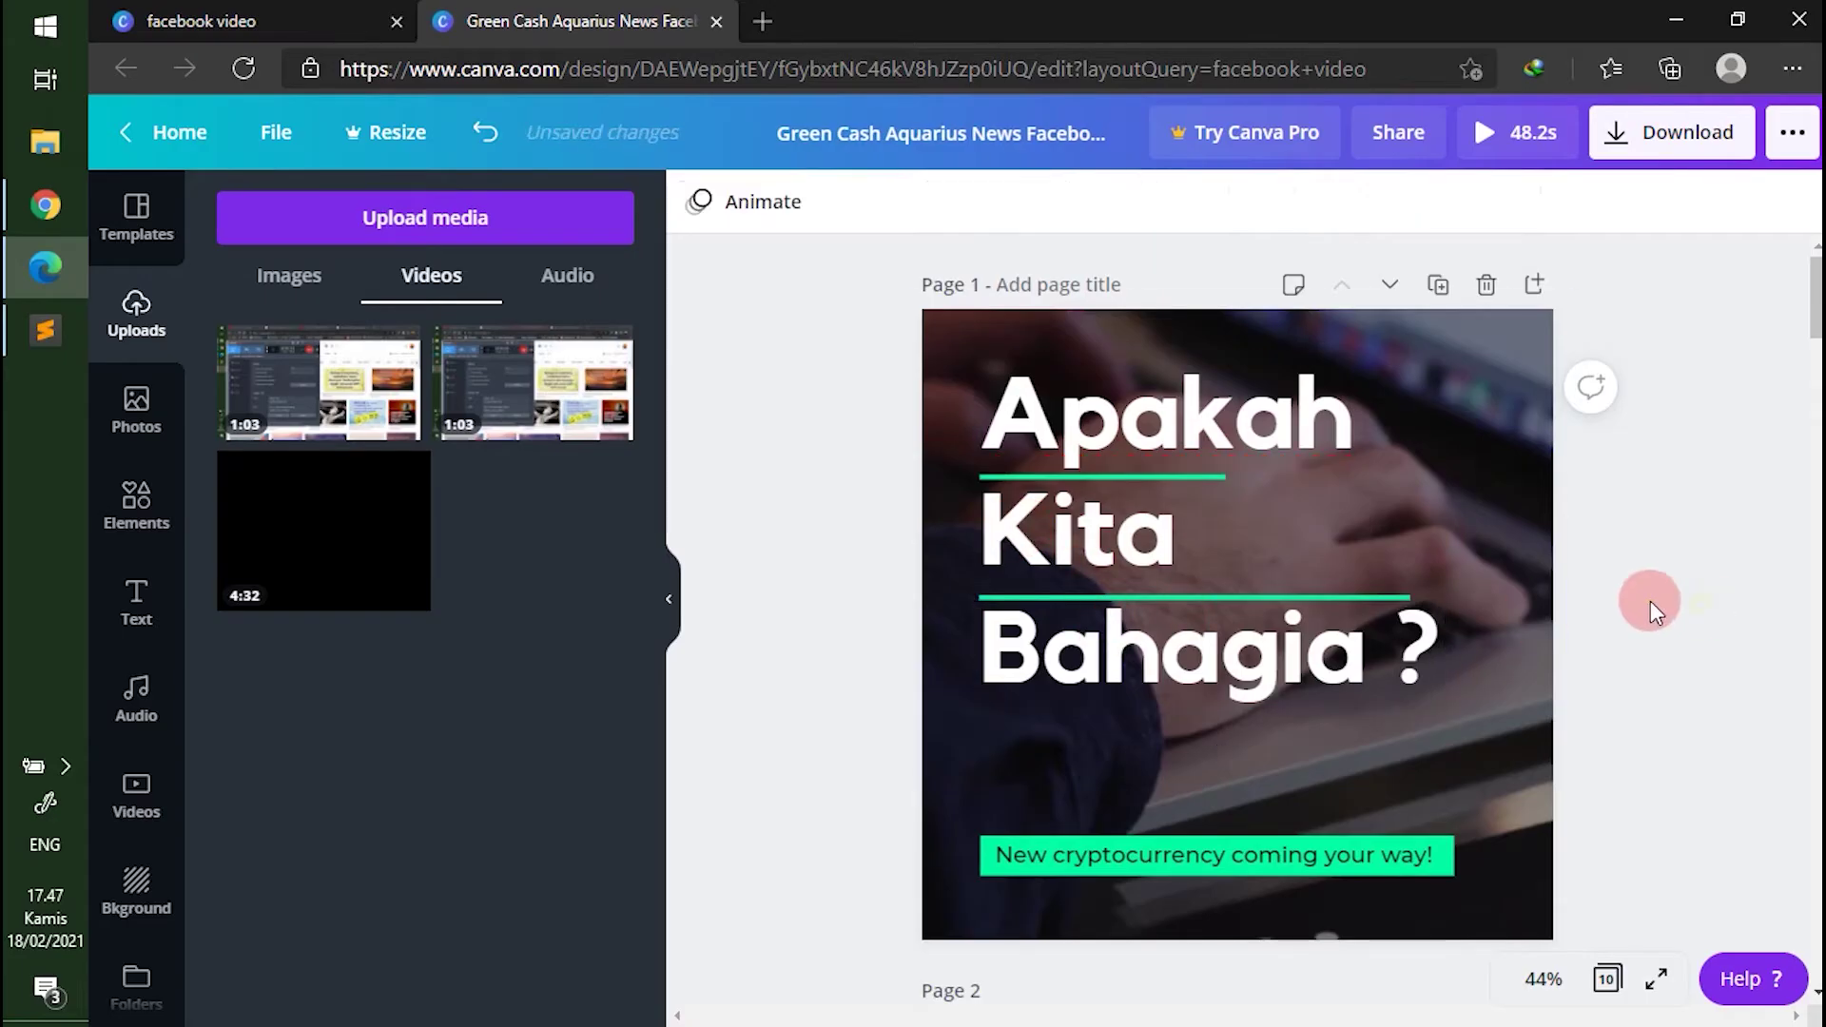
# Step: Replace page 1's background video with the uploaded screen recording
pyautogui.click(1503, 546)
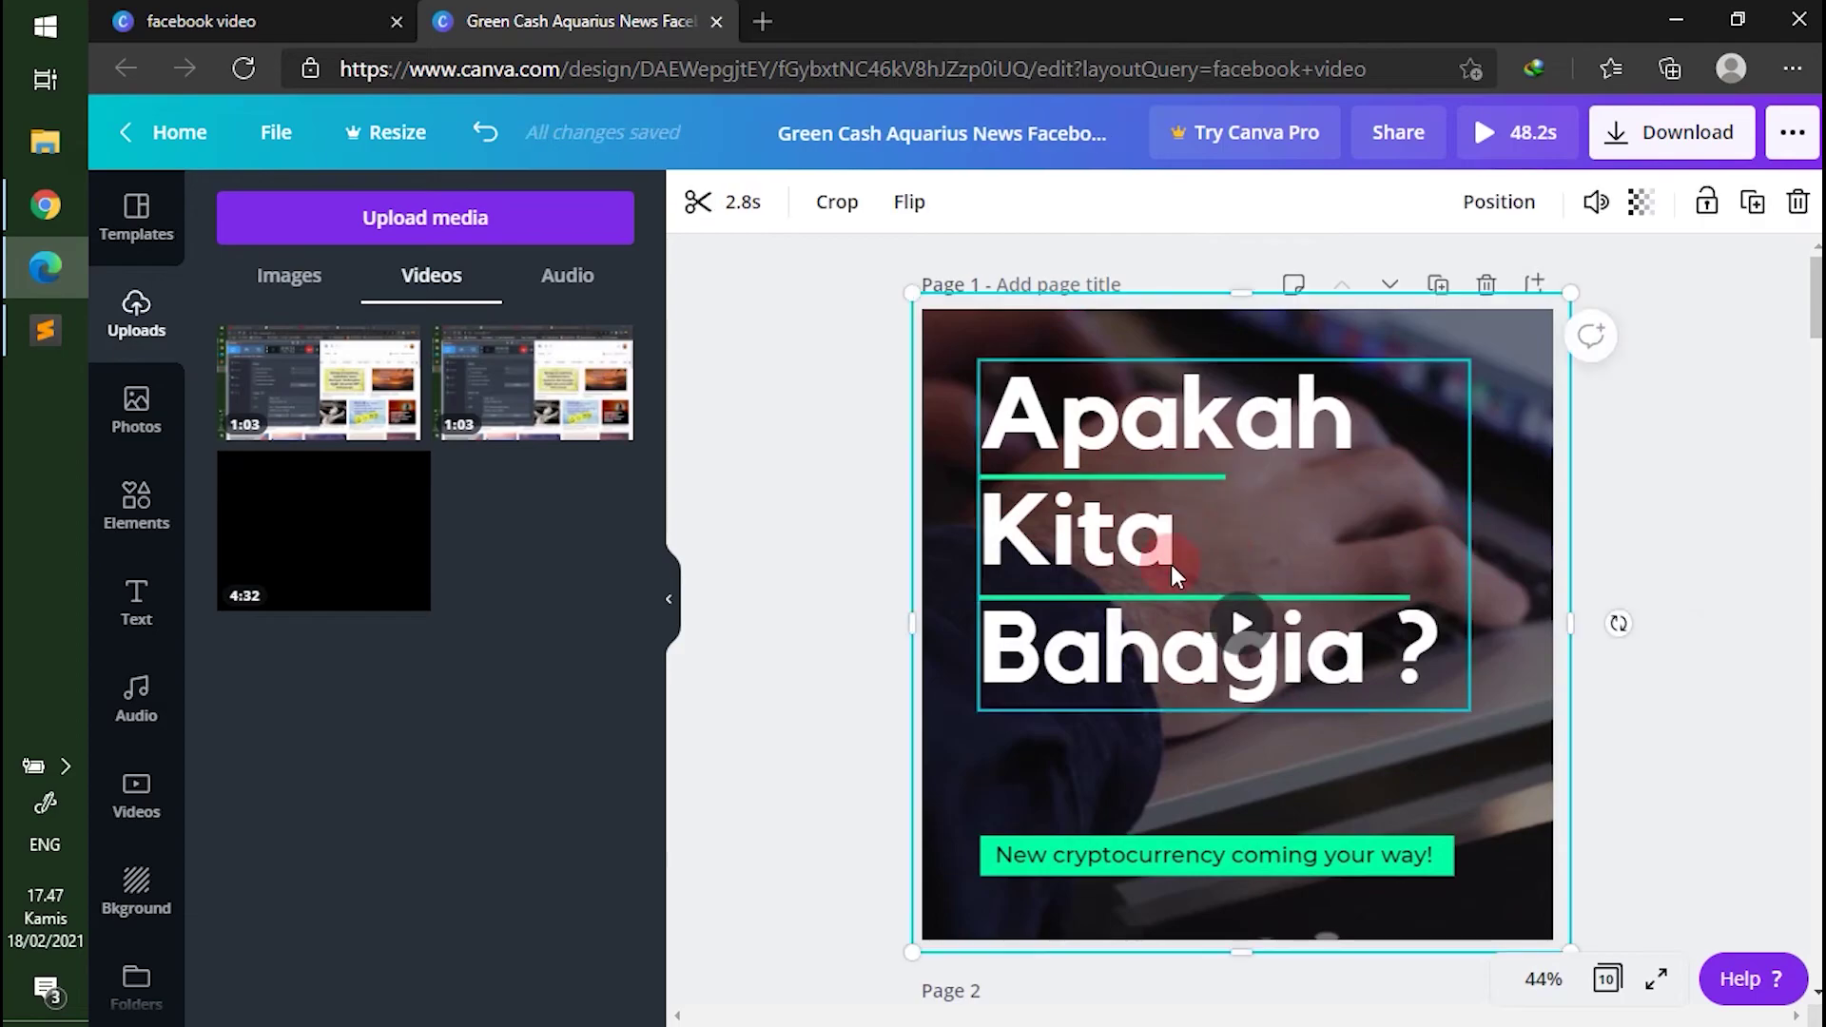
pyautogui.click(437, 668)
pyautogui.scroll(-5, 1404, 610)
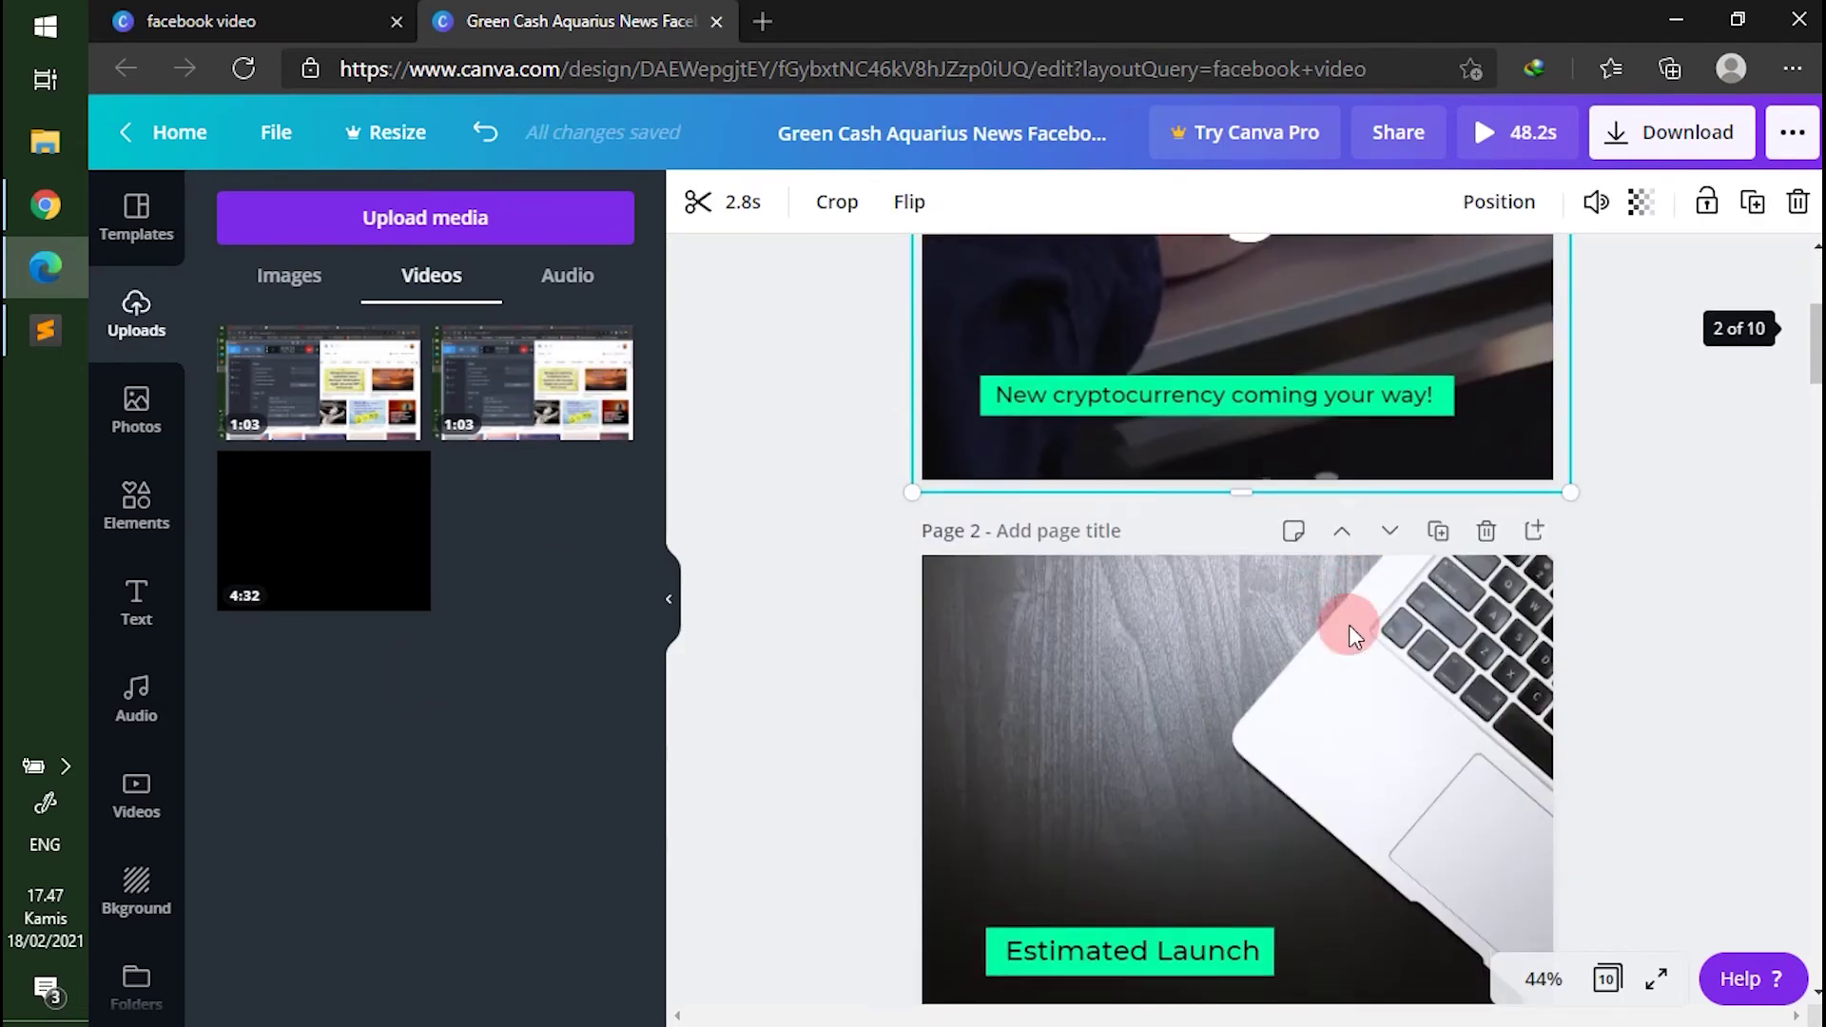
pyautogui.scroll(-2, 1344, 610)
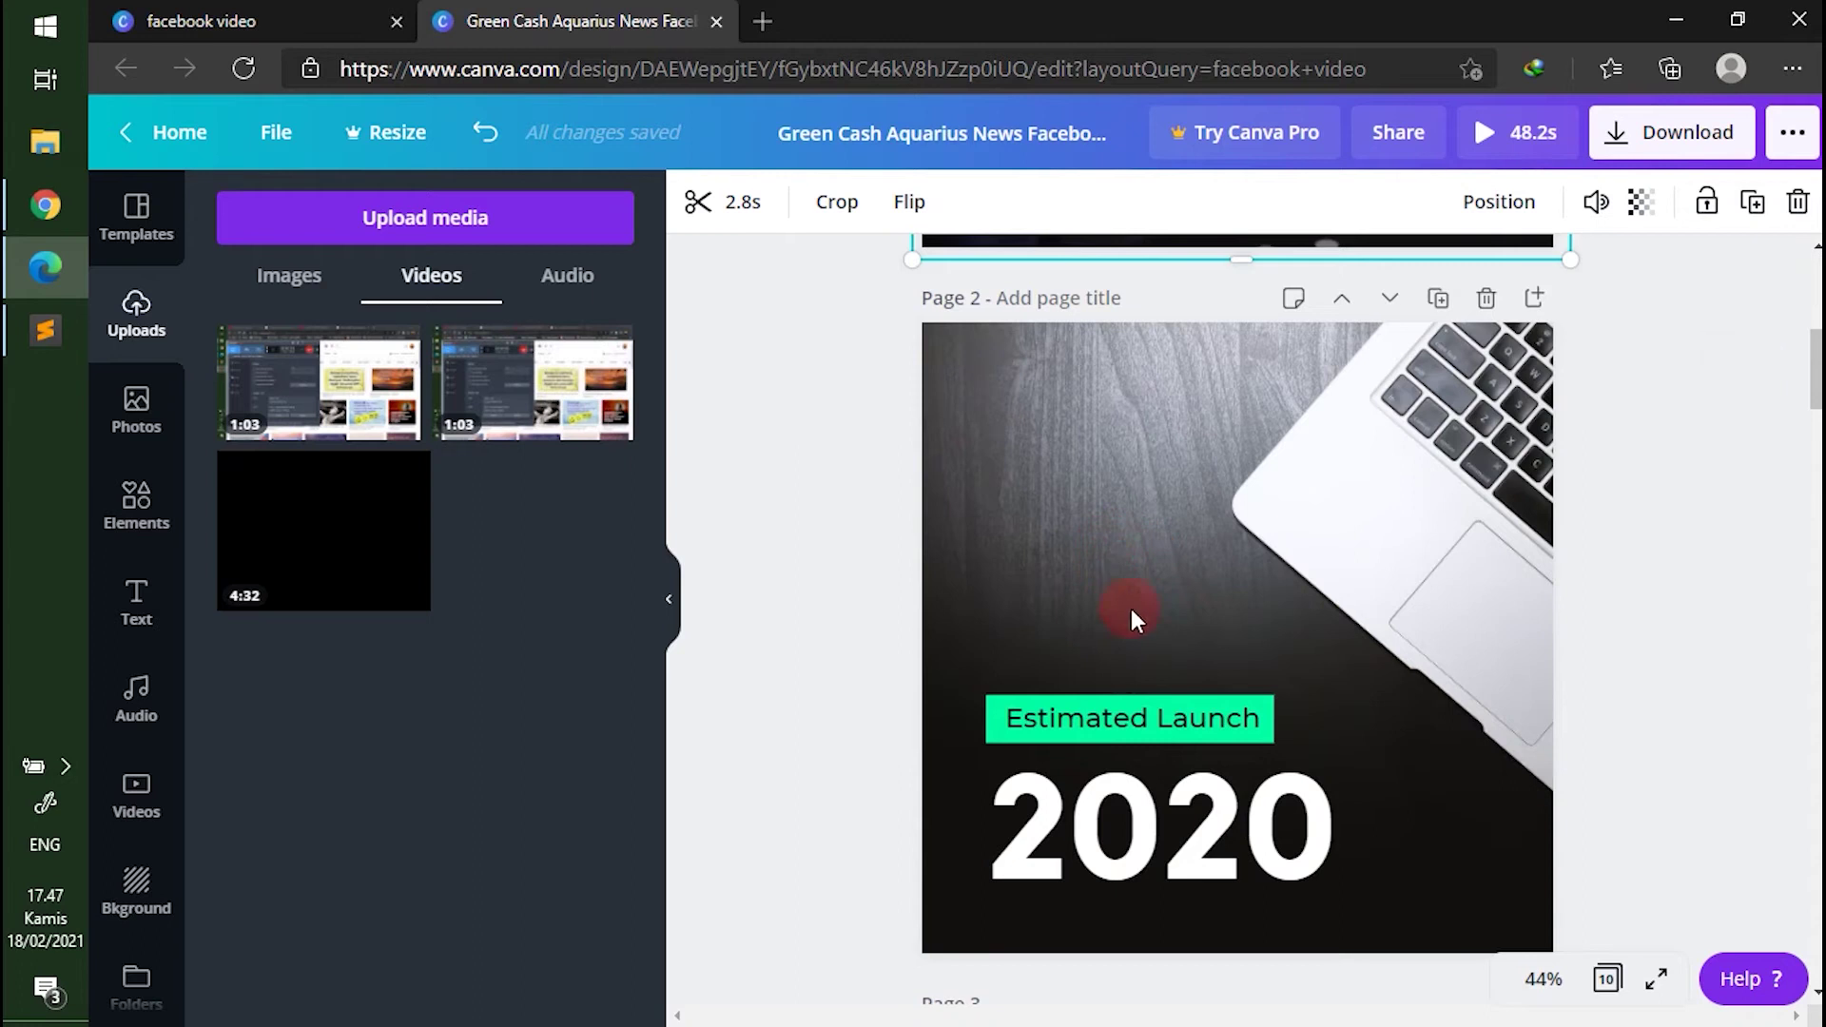
pyautogui.scroll(5, 1189, 604)
pyautogui.scroll(1, 1196, 581)
pyautogui.scroll(-4, 1166, 585)
pyautogui.scroll(5, 1179, 561)
pyautogui.scroll(-4, 1197, 531)
pyautogui.scroll(-2, 1246, 571)
pyautogui.scroll(5, 1157, 591)
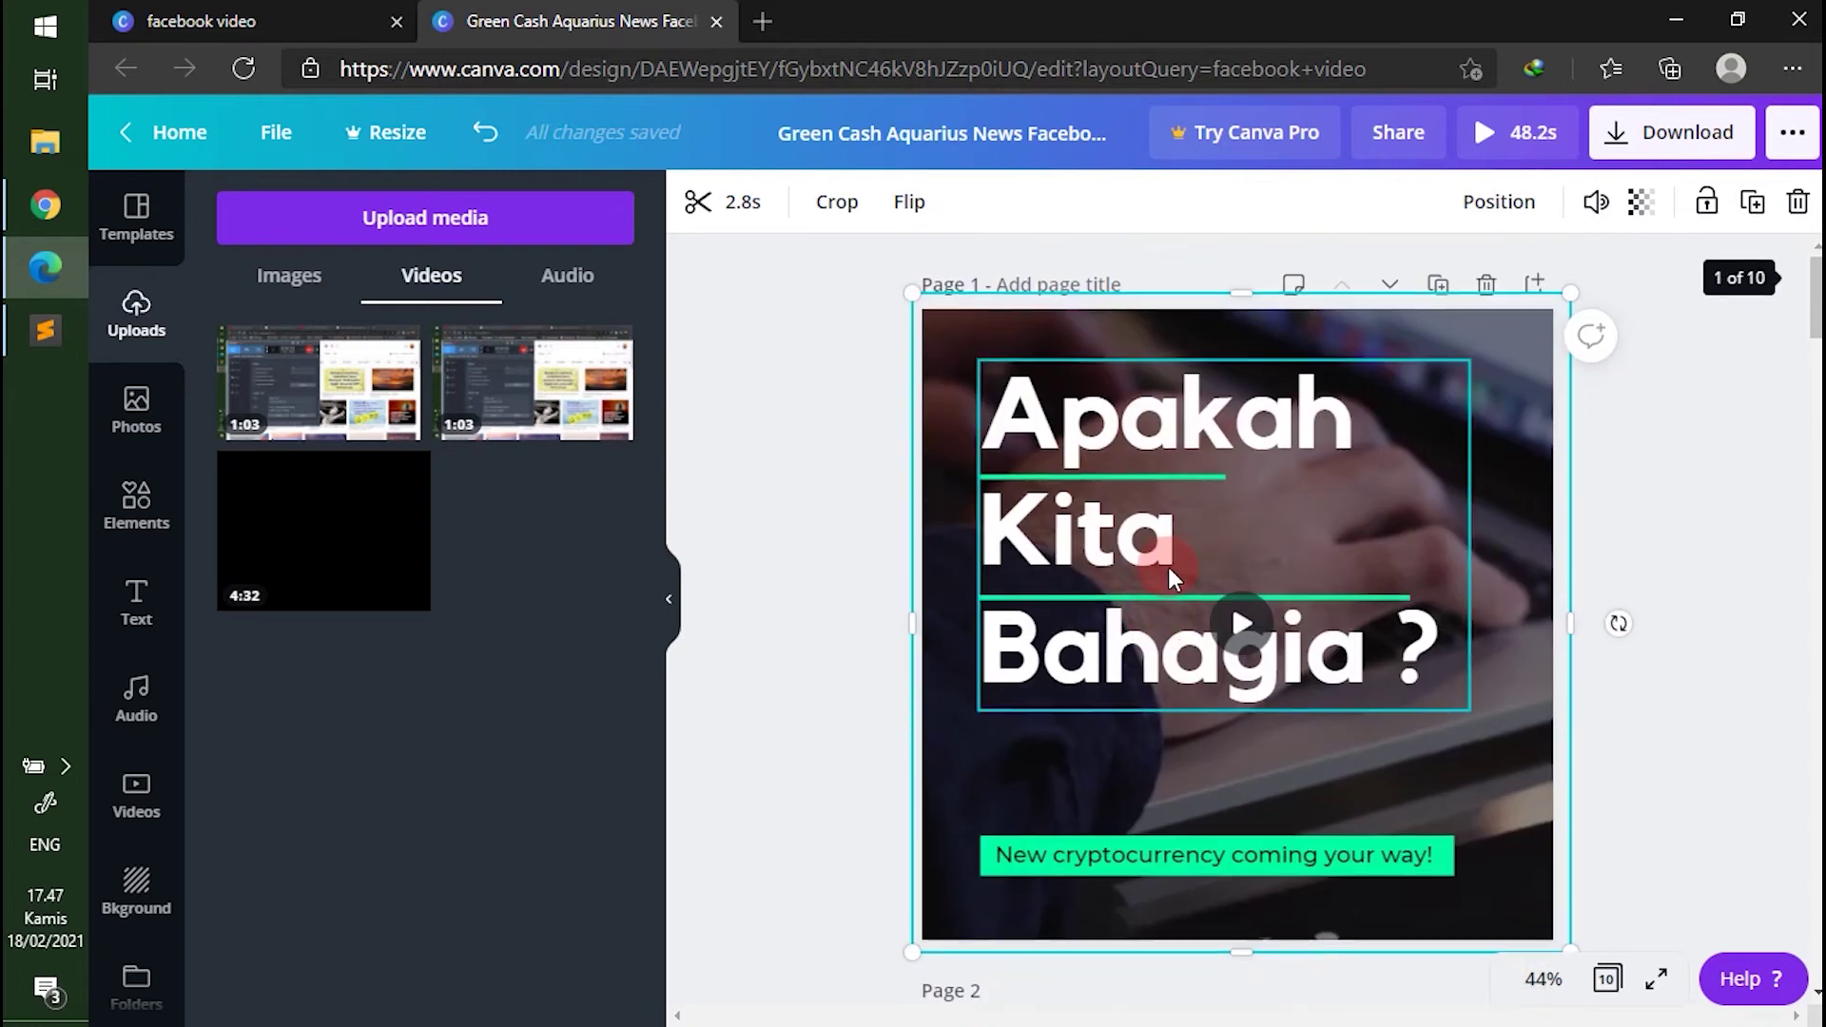
pyautogui.moveTo(533, 383)
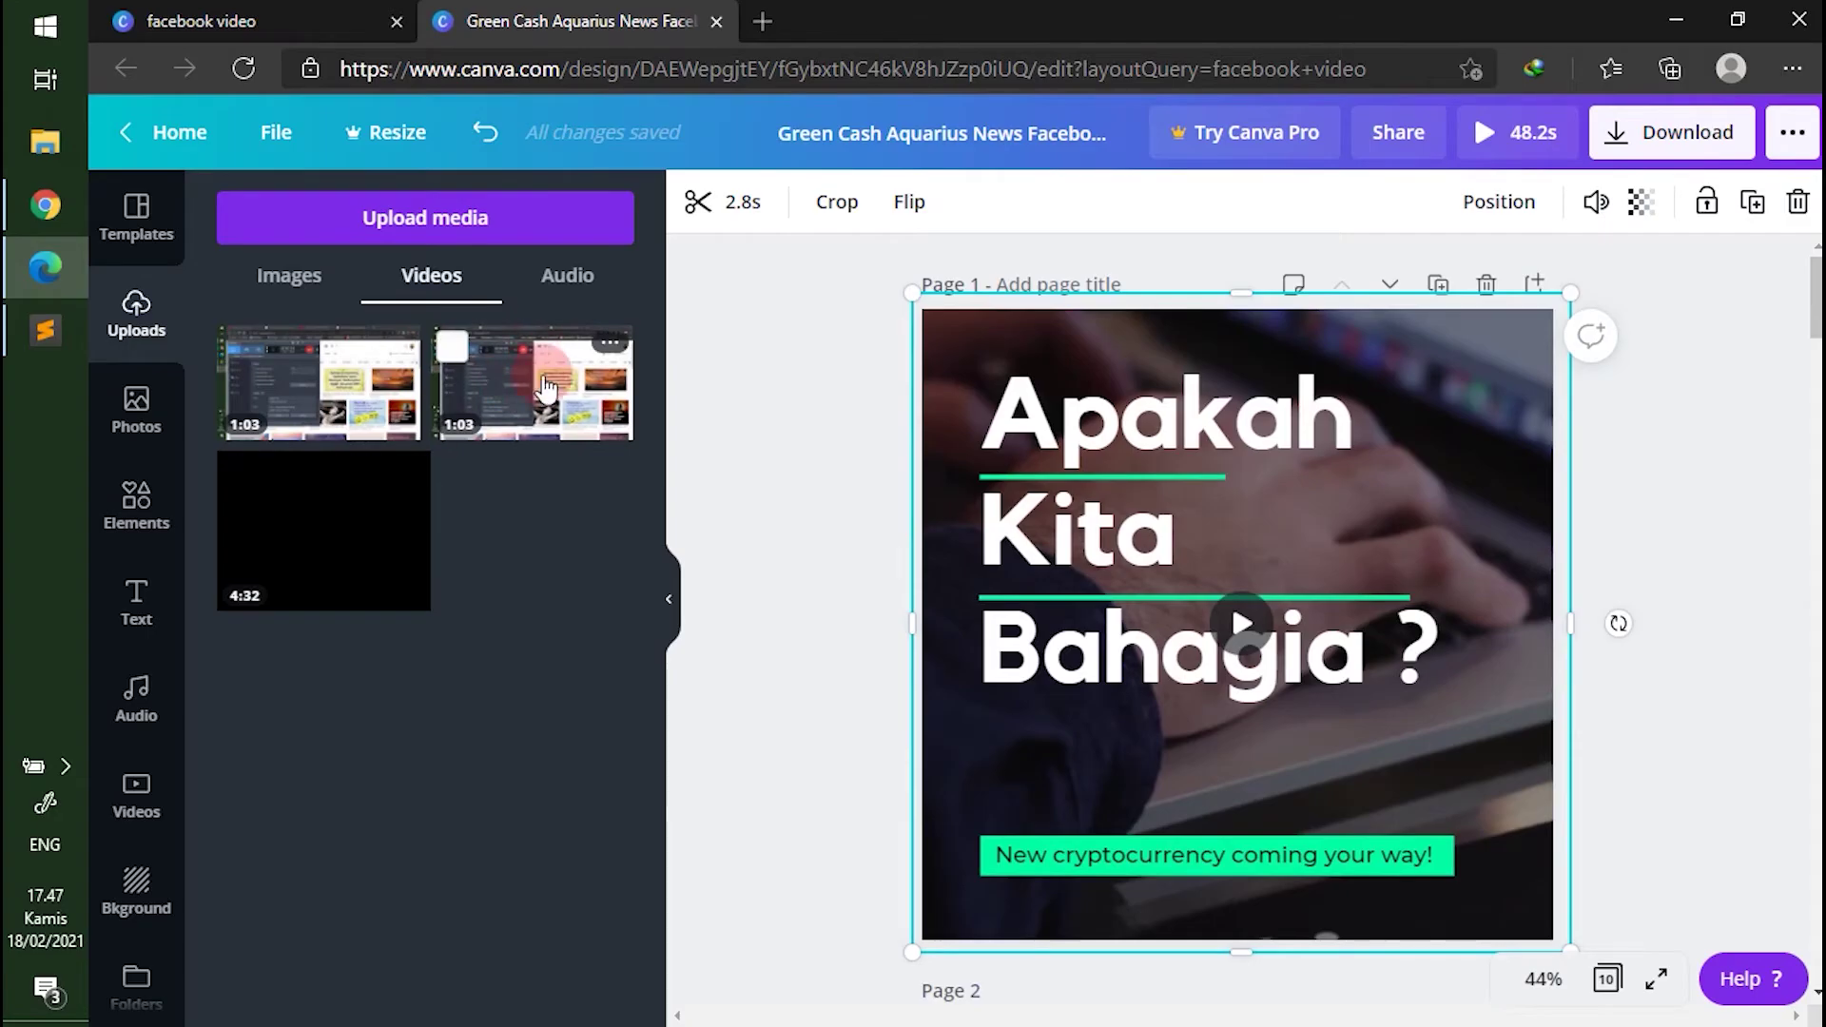
pyautogui.click(528, 394)
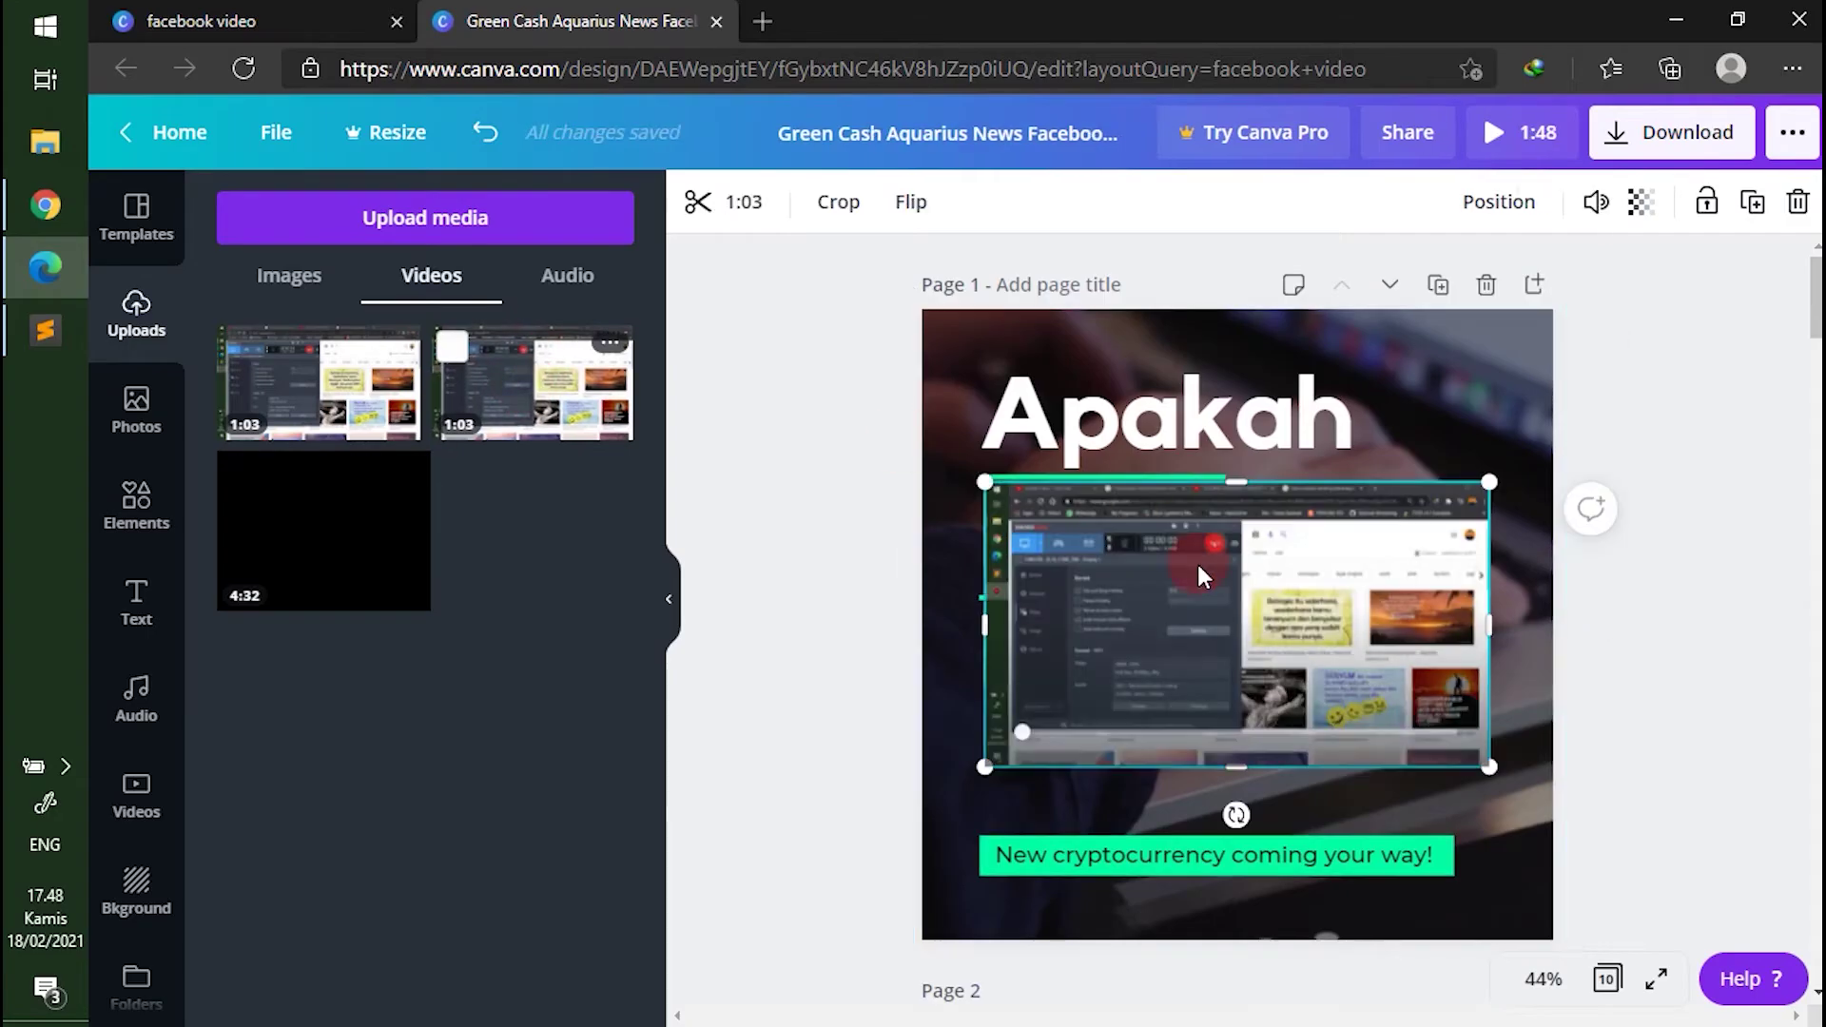
# Step: Open the clip's trim timeline and cut off most of its end
pyautogui.click(1233, 626)
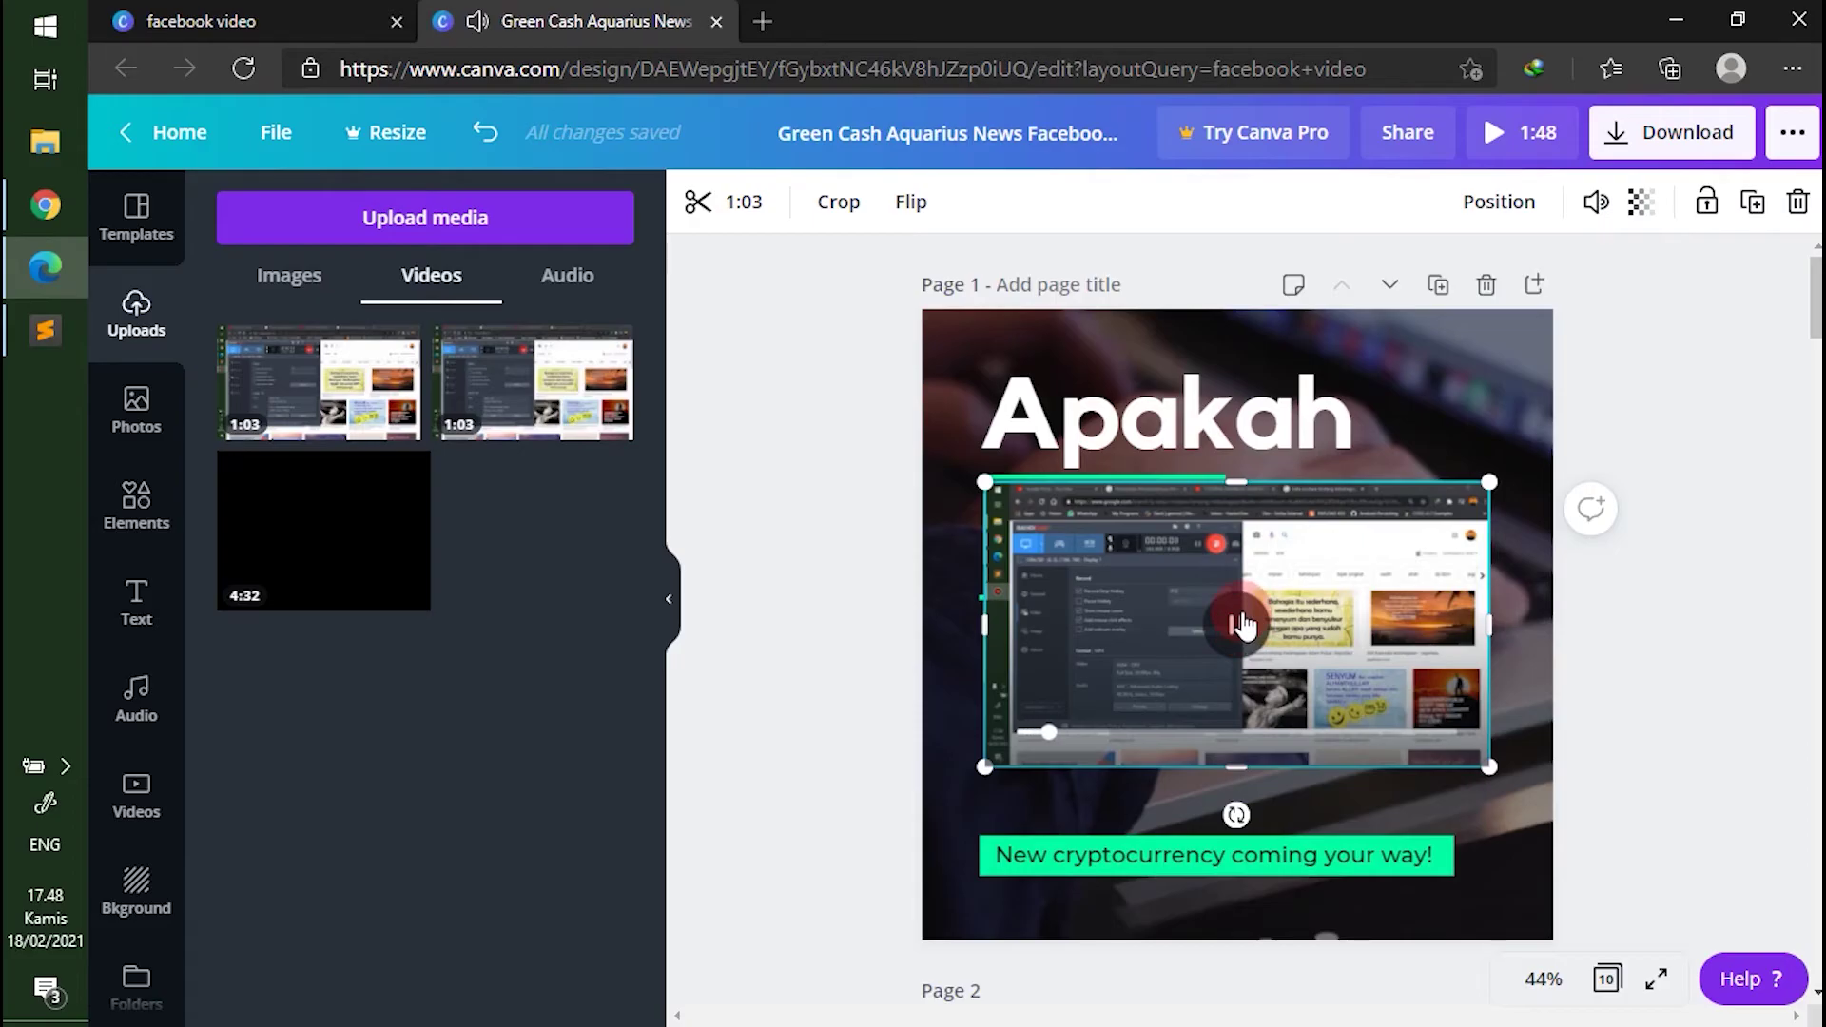
pyautogui.click(1236, 622)
pyautogui.click(728, 207)
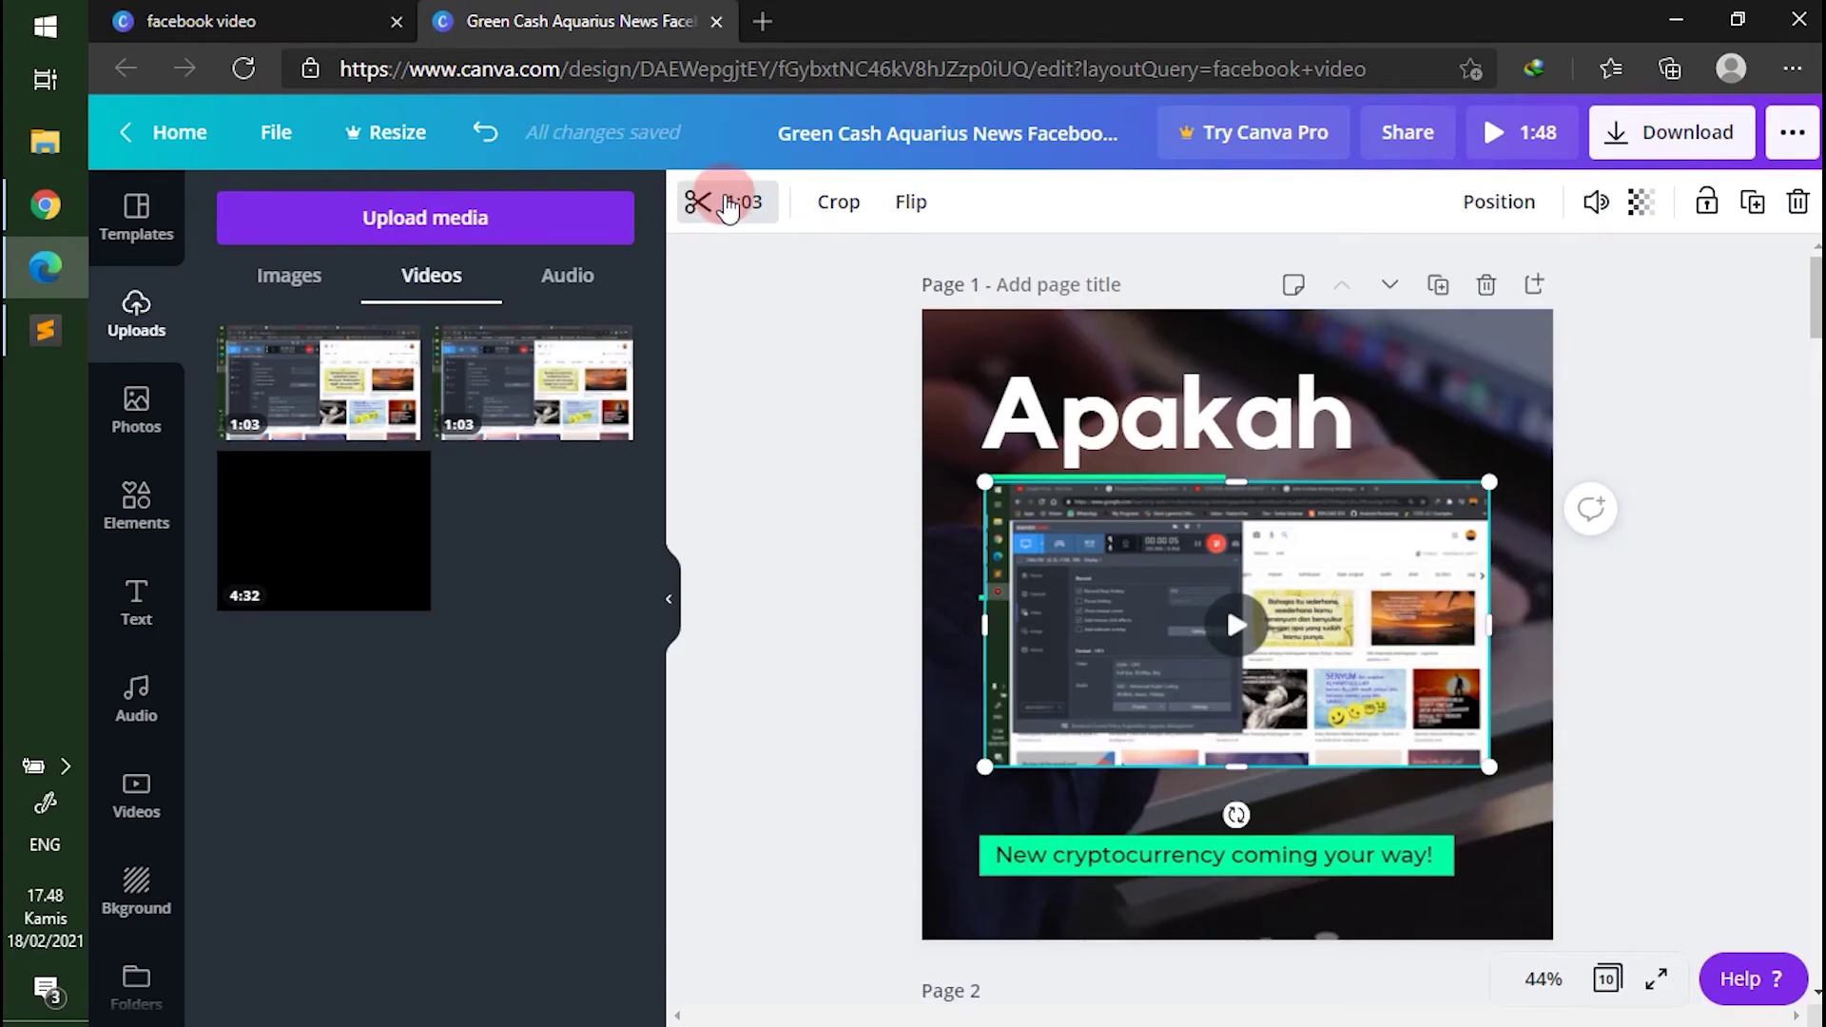
pyautogui.click(728, 204)
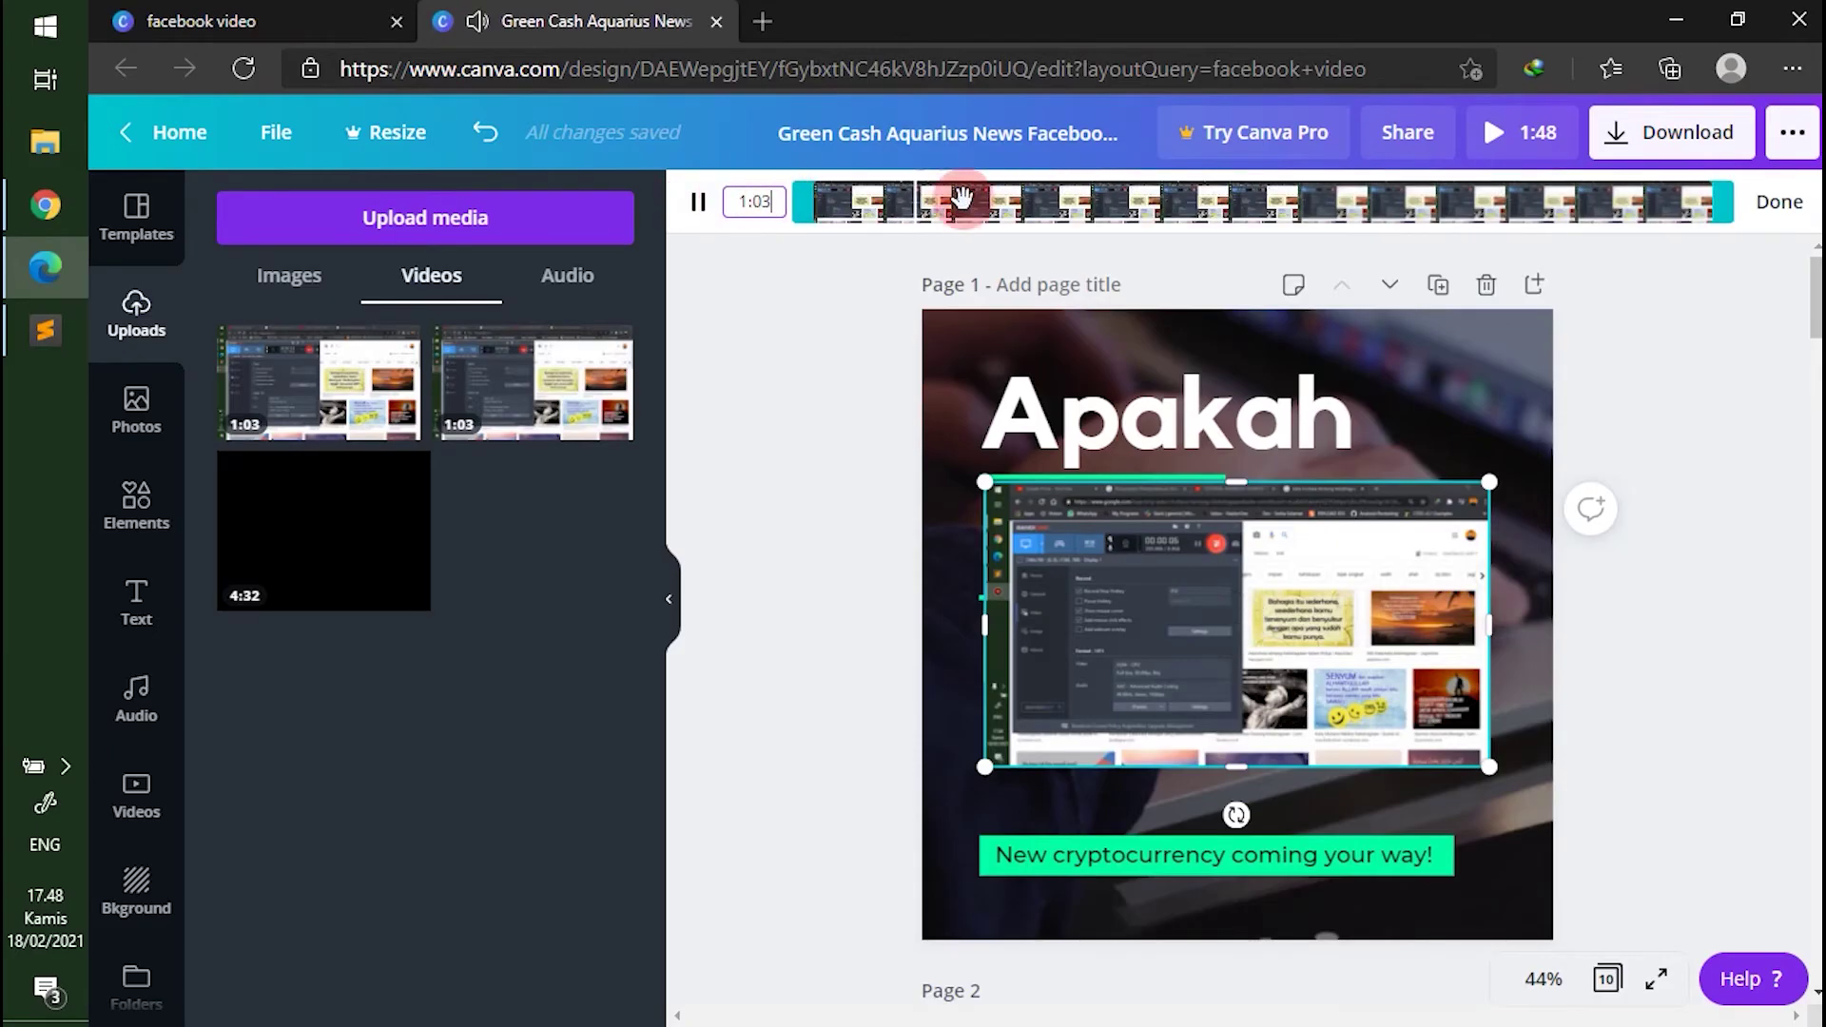
pyautogui.click(709, 214)
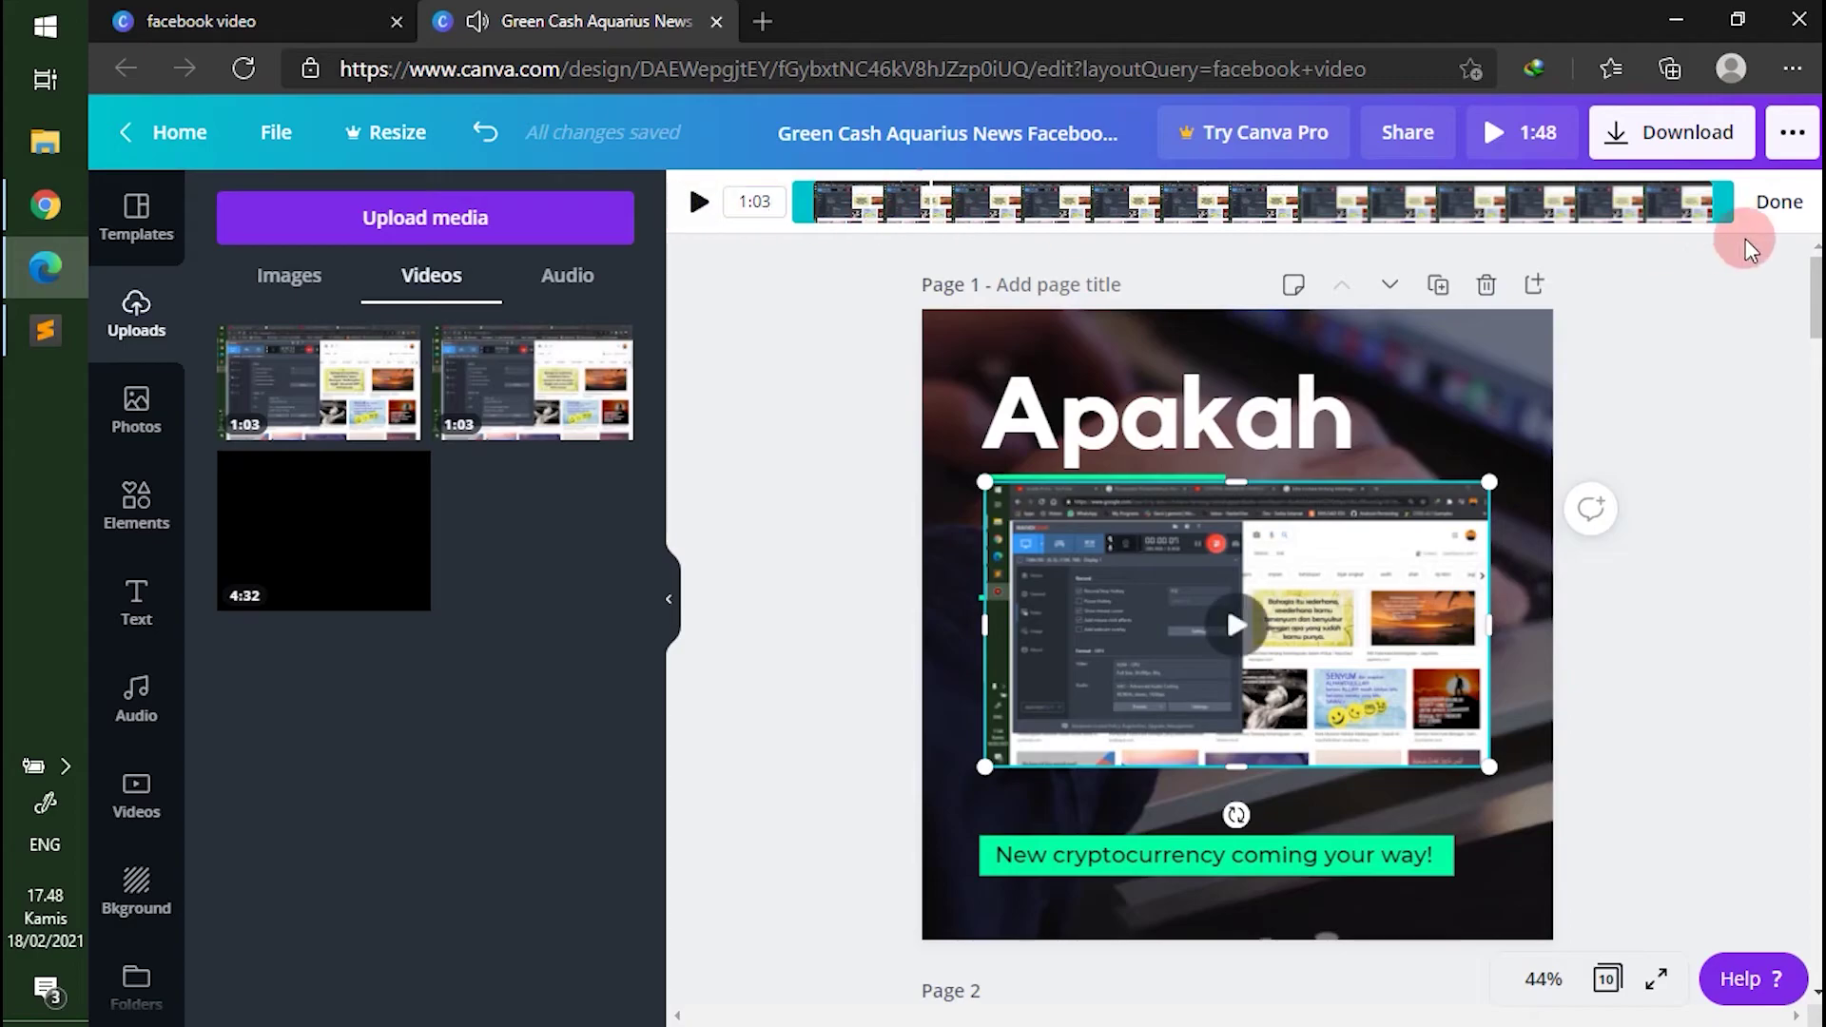
pyautogui.moveTo(1723, 203); pyautogui.dragTo(887, 199)
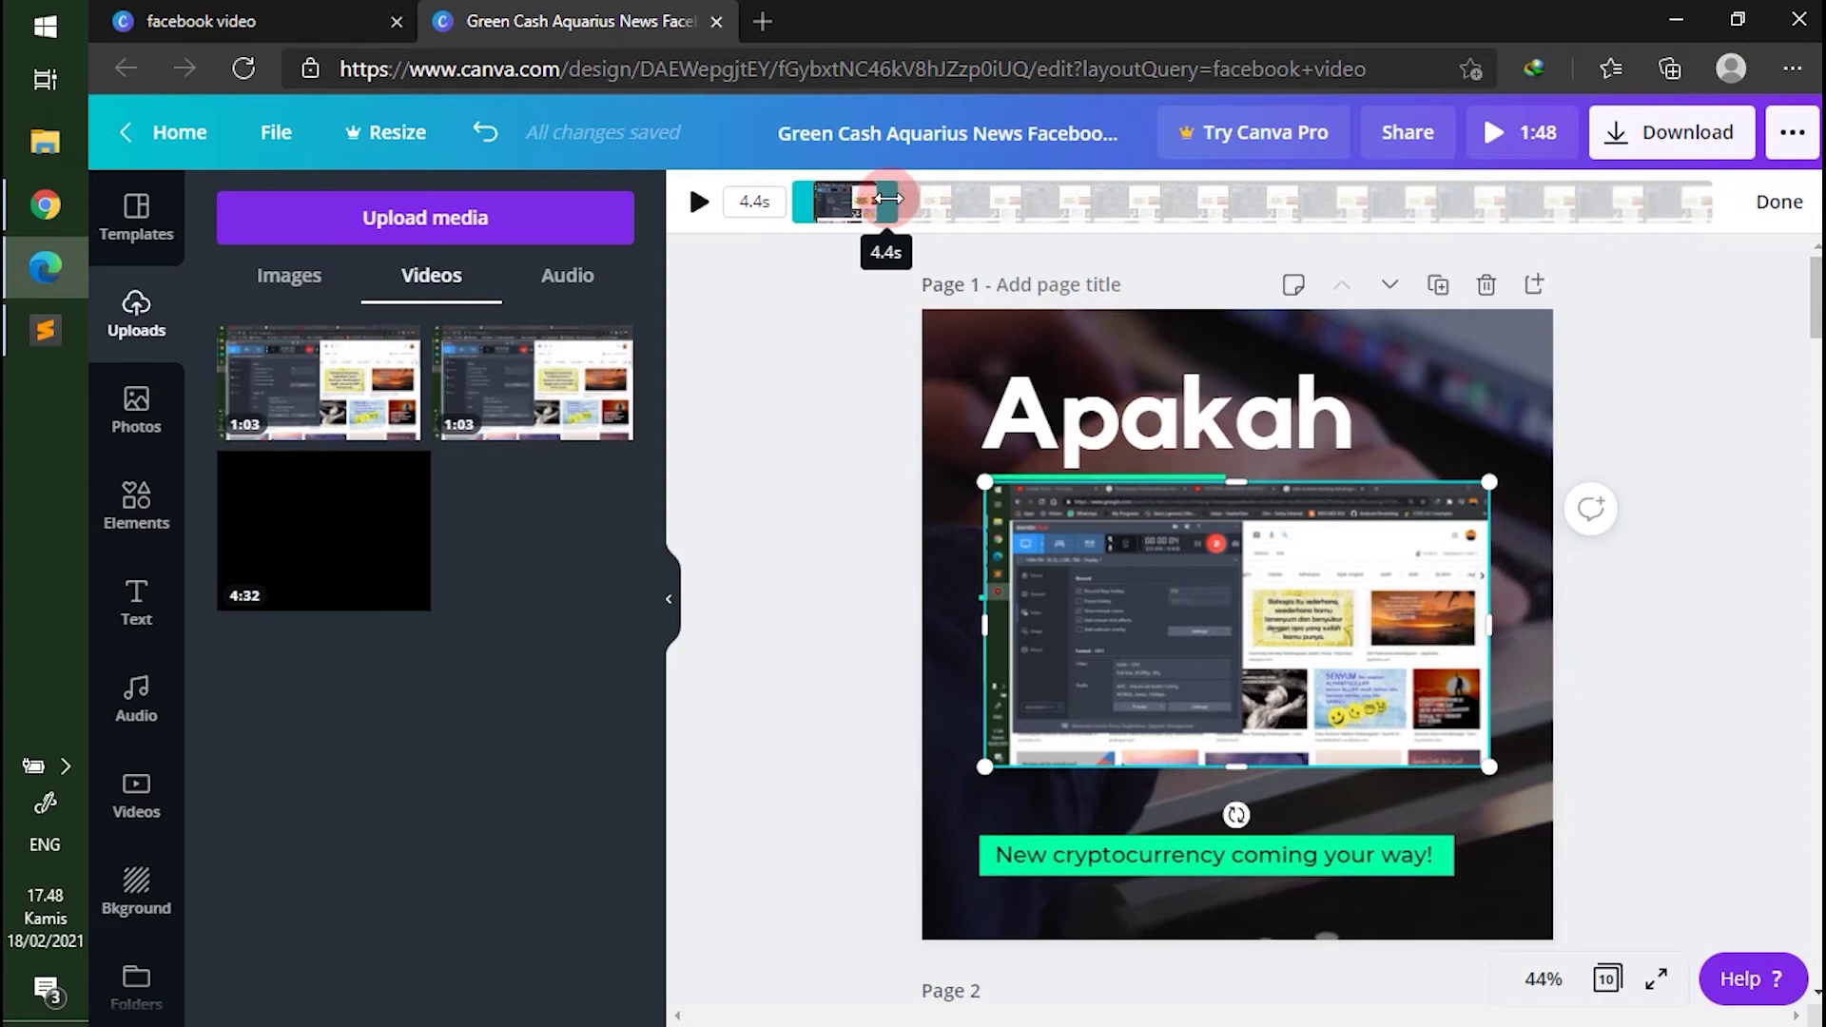
# Step: Adjust the page 1 clip's trim to 5.3 seconds and confirm it
pyautogui.click(700, 203)
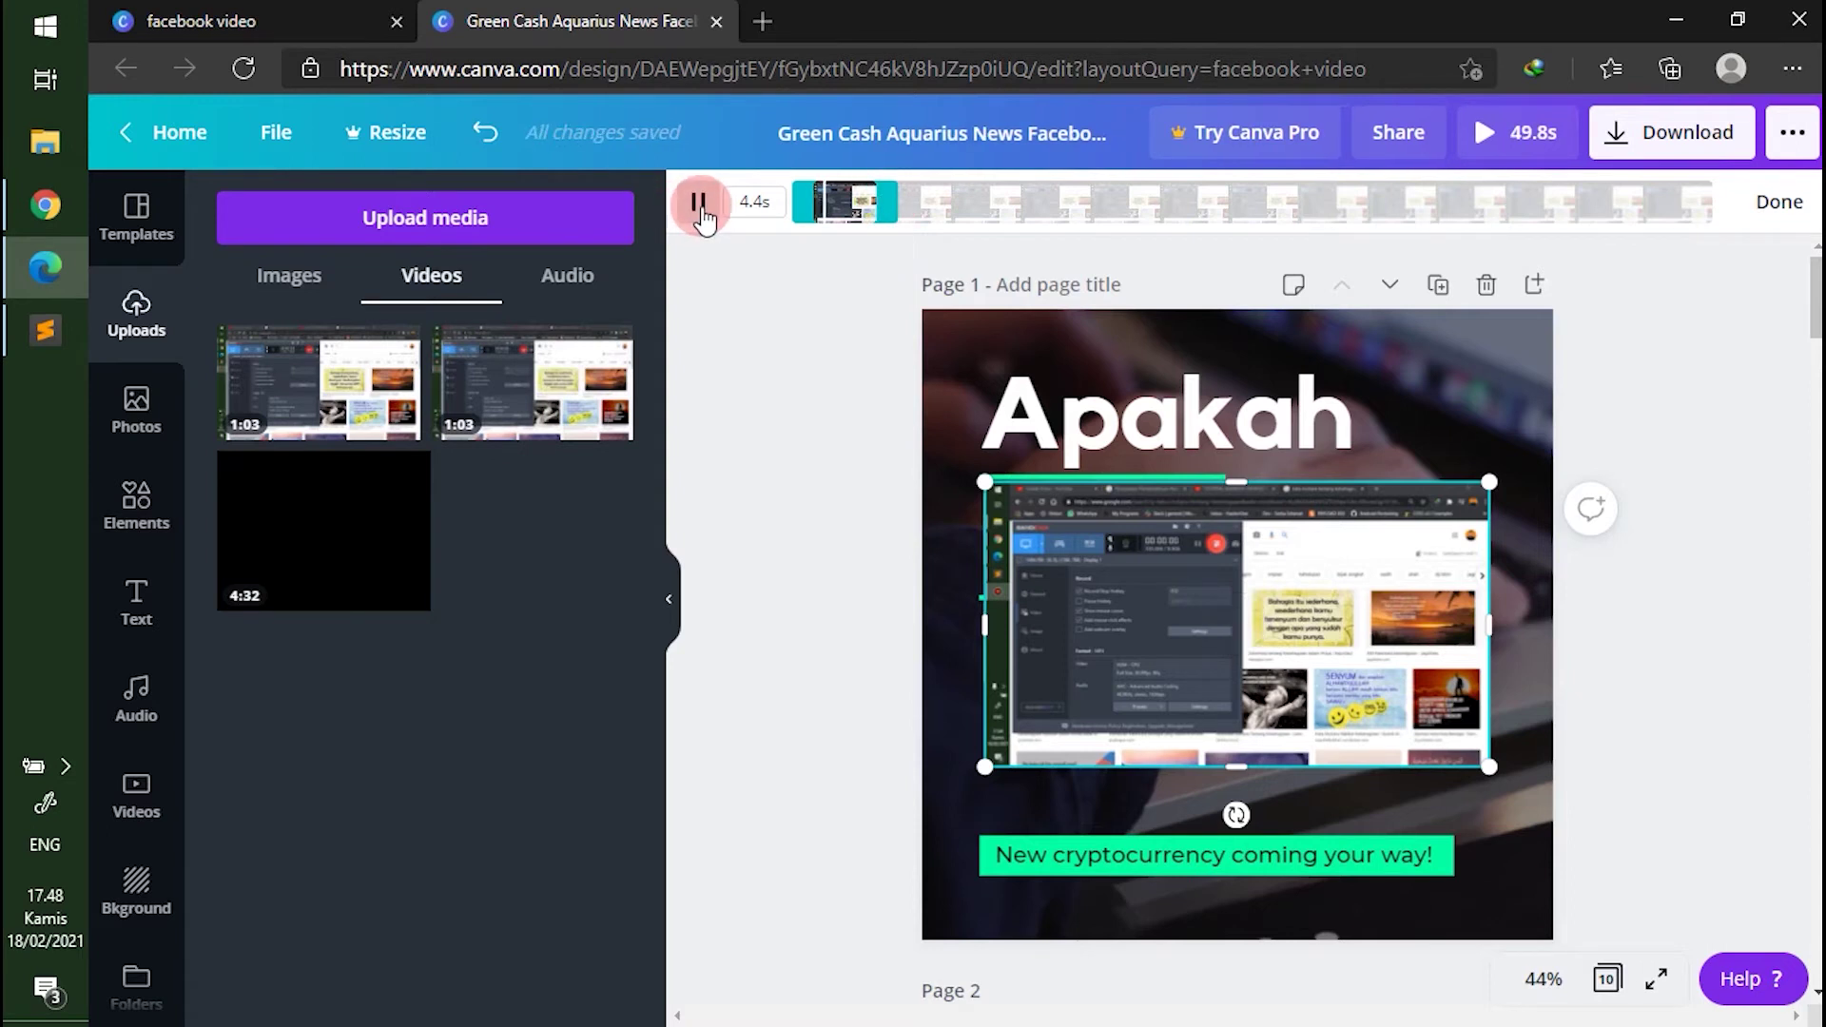
pyautogui.click(904, 206)
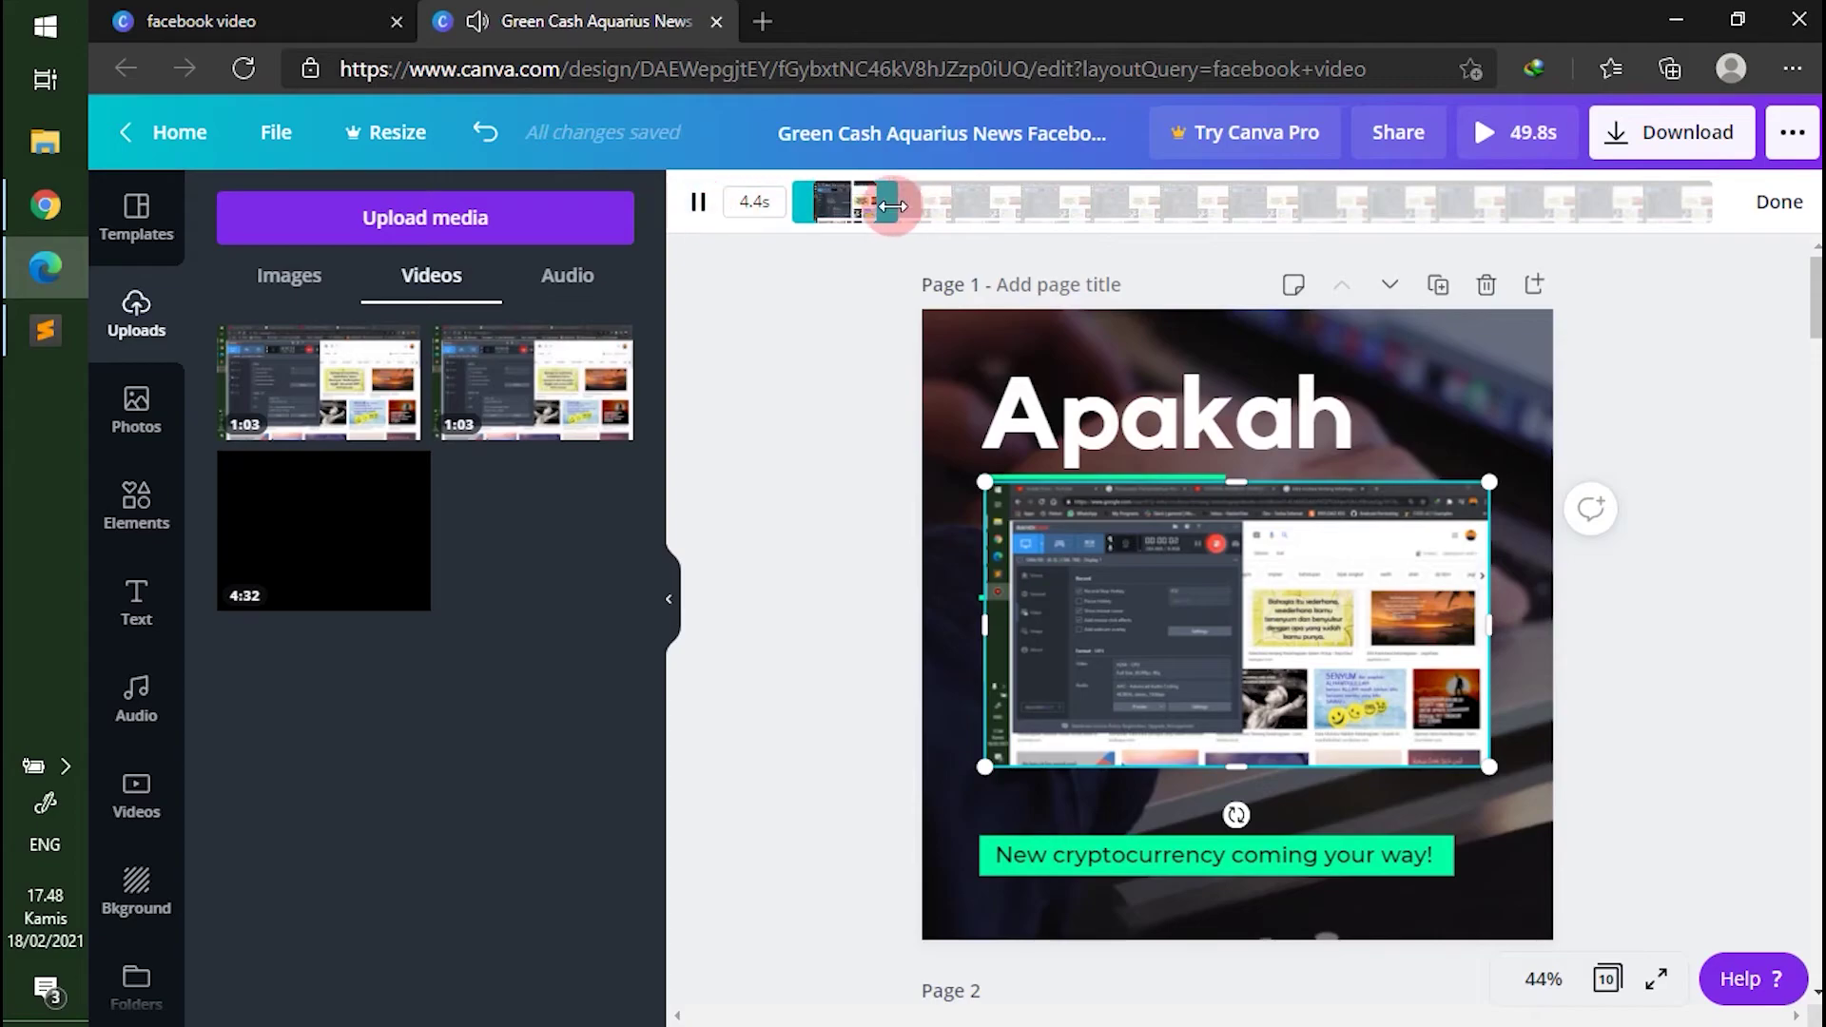
pyautogui.moveTo(891, 208); pyautogui.dragTo(901, 211)
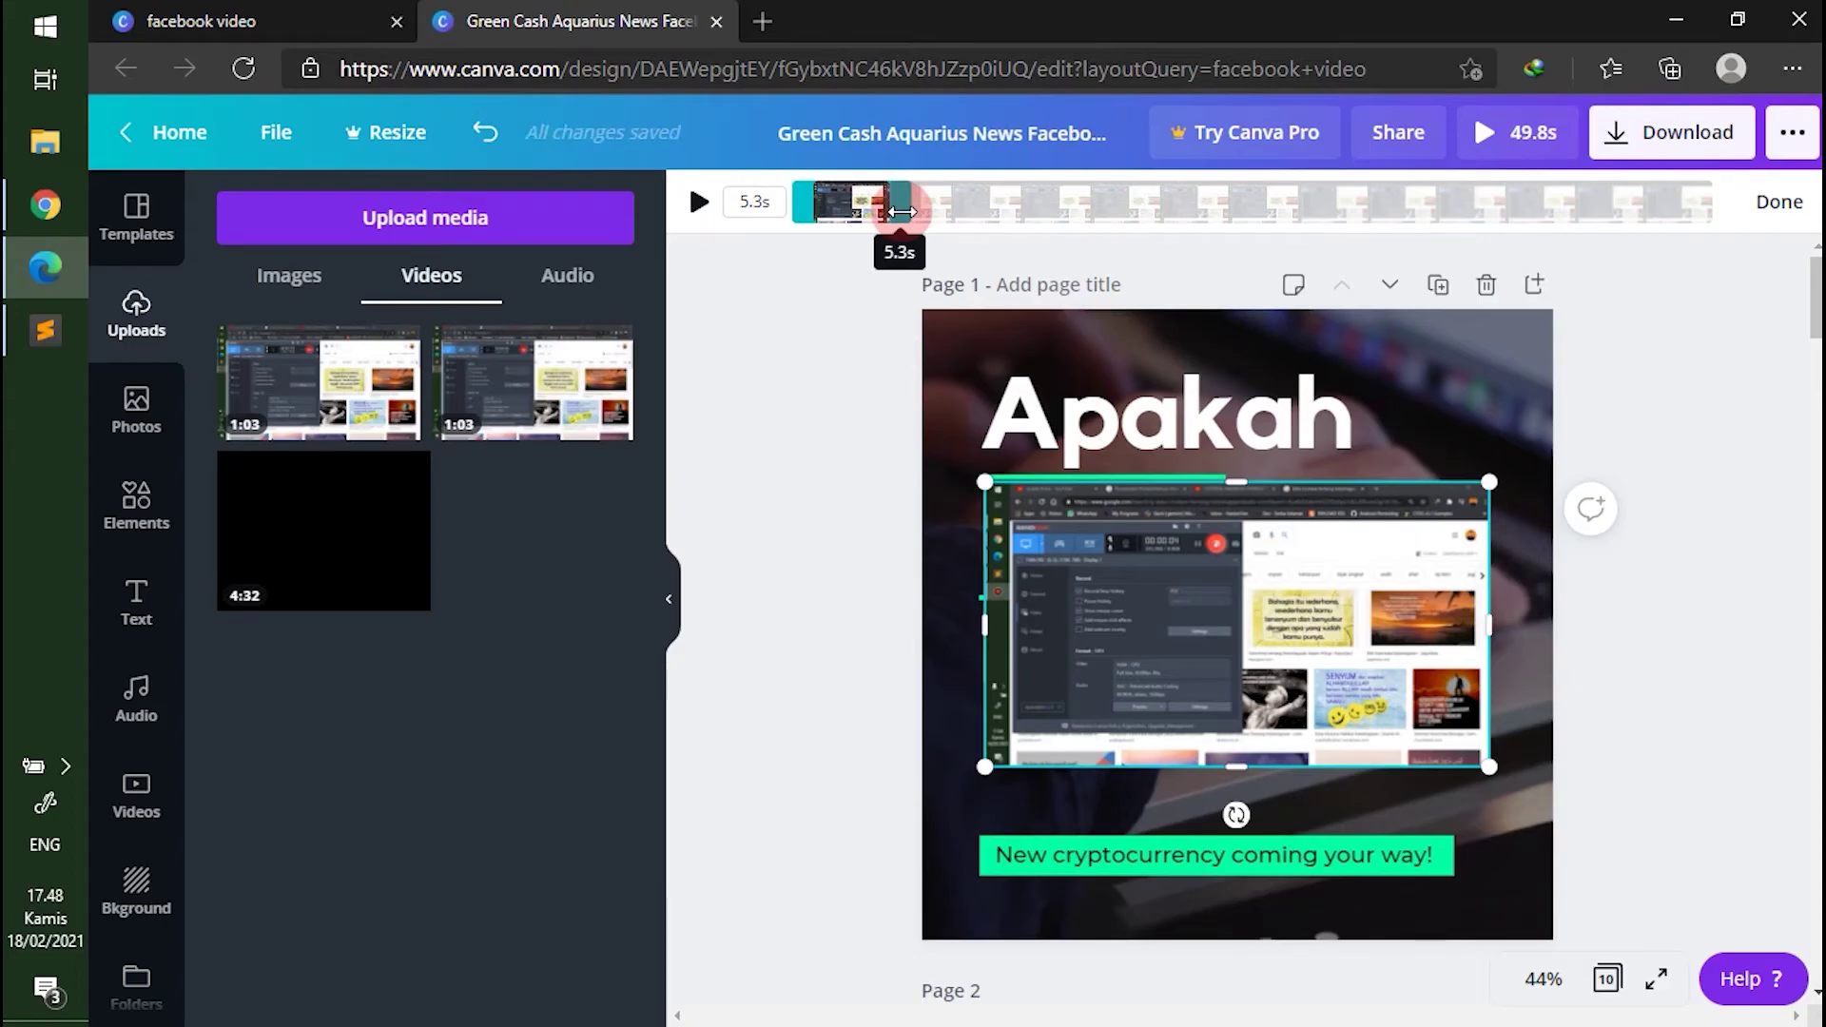
pyautogui.click(901, 211)
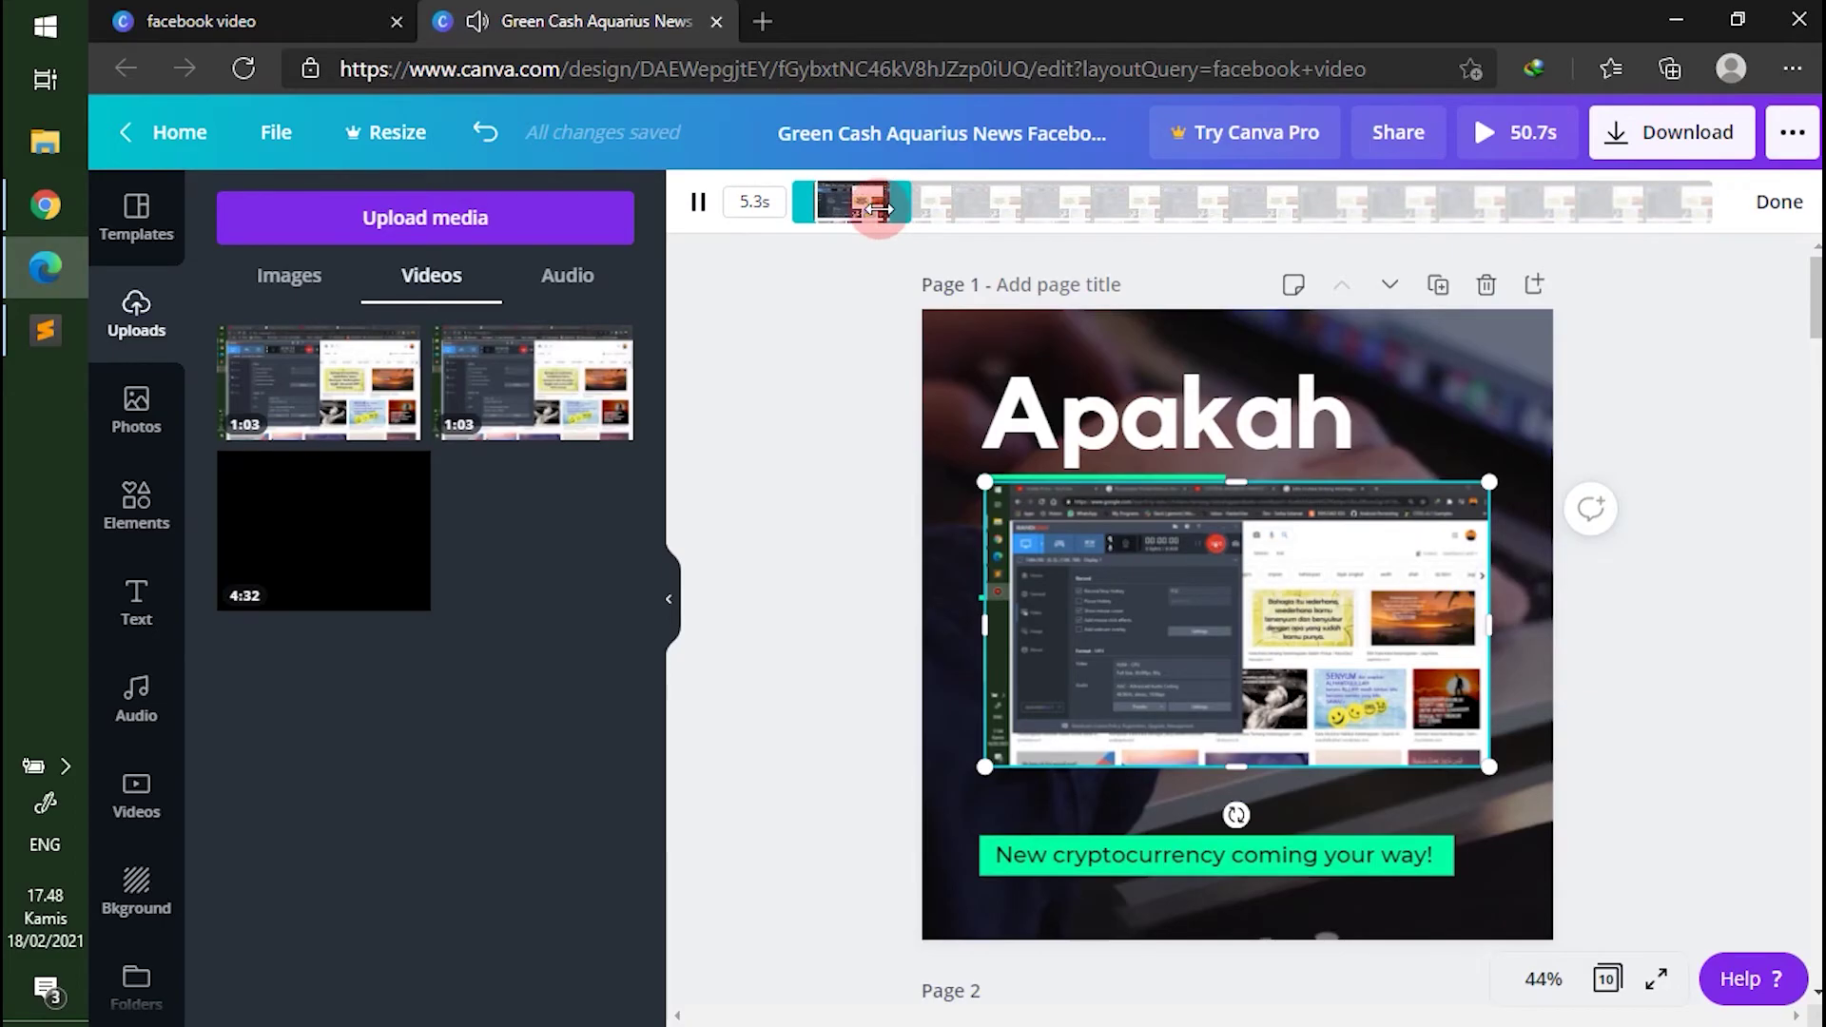
pyautogui.click(697, 204)
pyautogui.click(1779, 202)
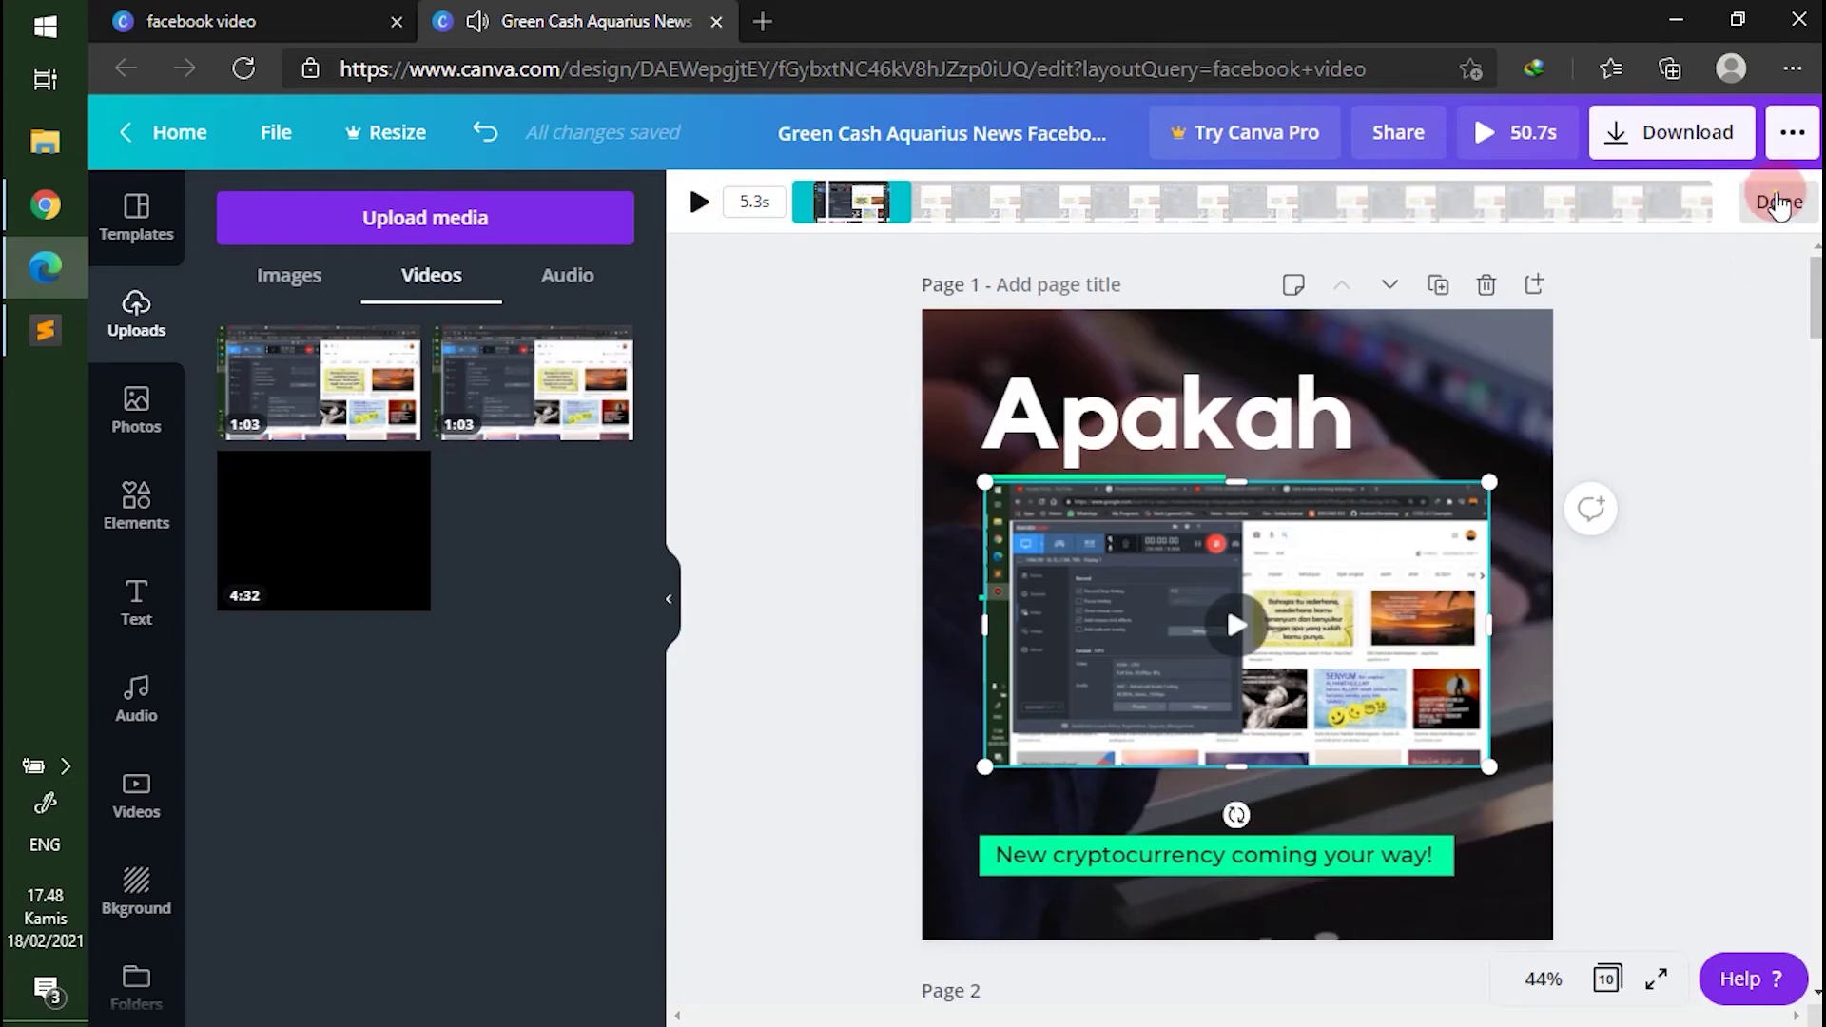
pyautogui.scroll(-5, 1325, 509)
pyautogui.scroll(4, 1355, 542)
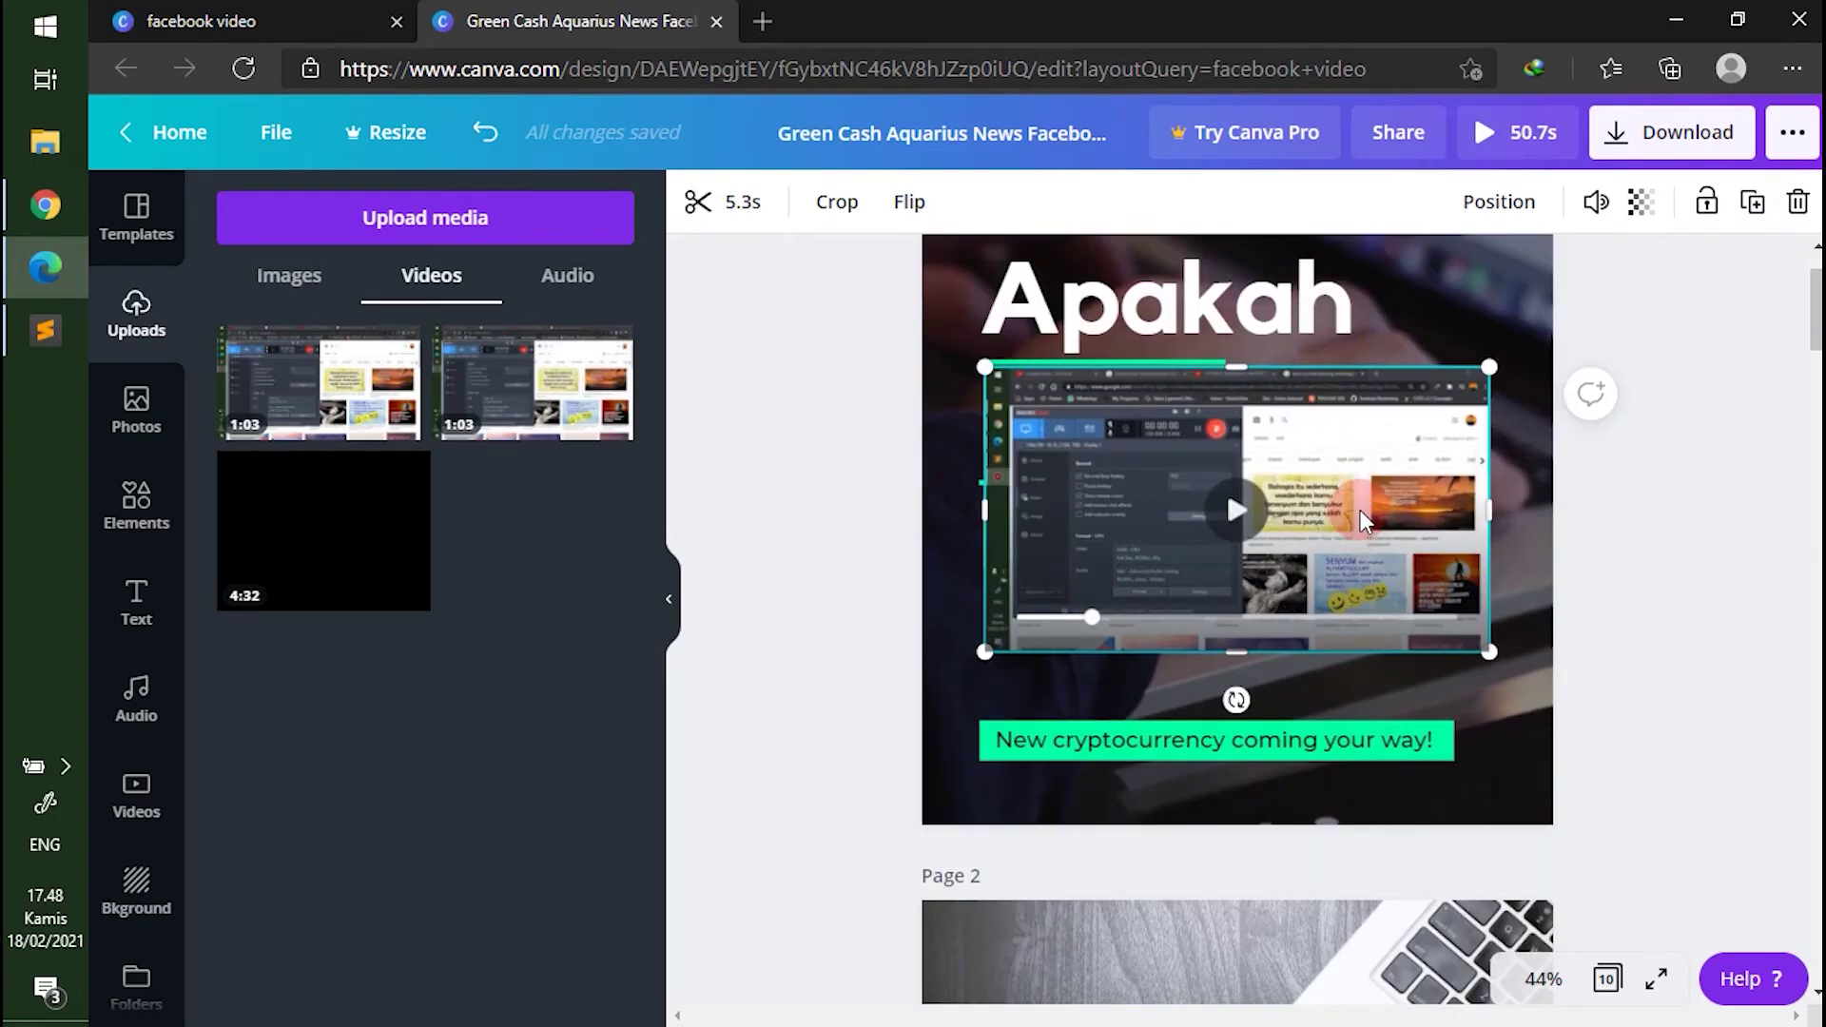
# Step: Copy the page 1 screen-recording clip and paste it onto page 2
pyautogui.rightClick(1365, 516)
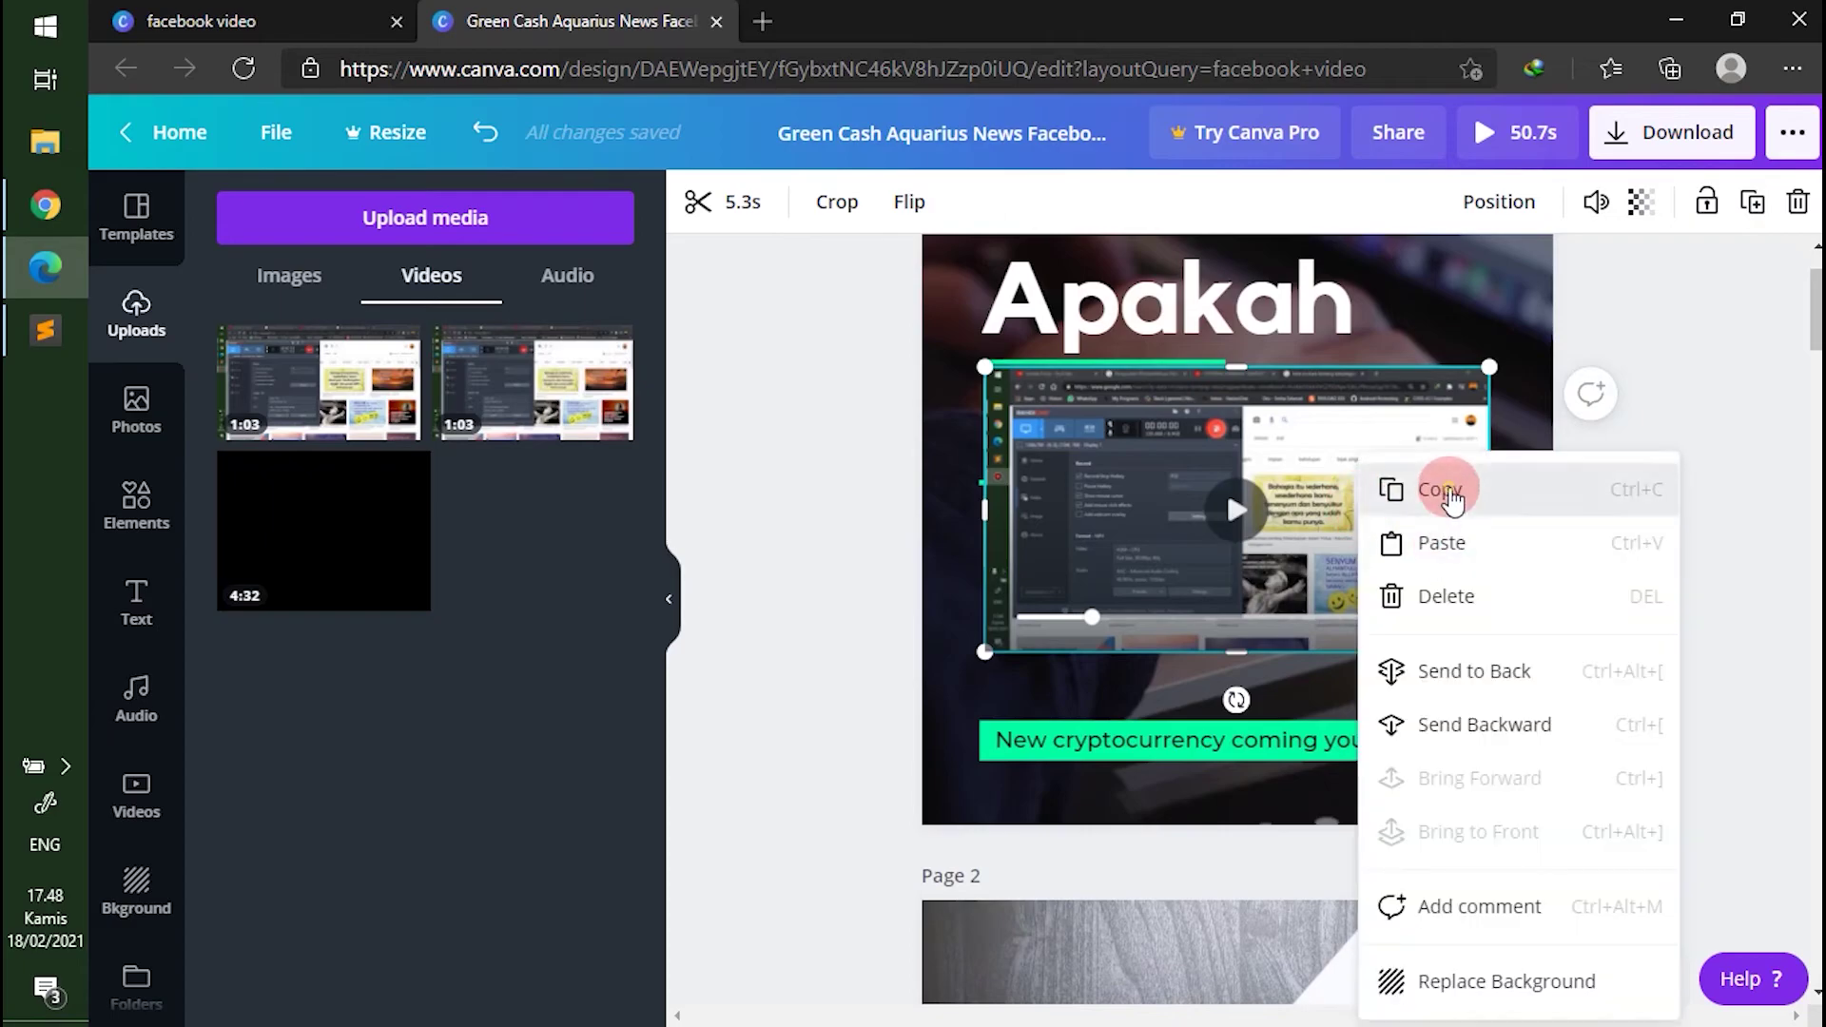
pyautogui.click(1447, 489)
pyautogui.scroll(-3, 1147, 718)
pyautogui.scroll(-4, 1144, 715)
pyautogui.click(1099, 407)
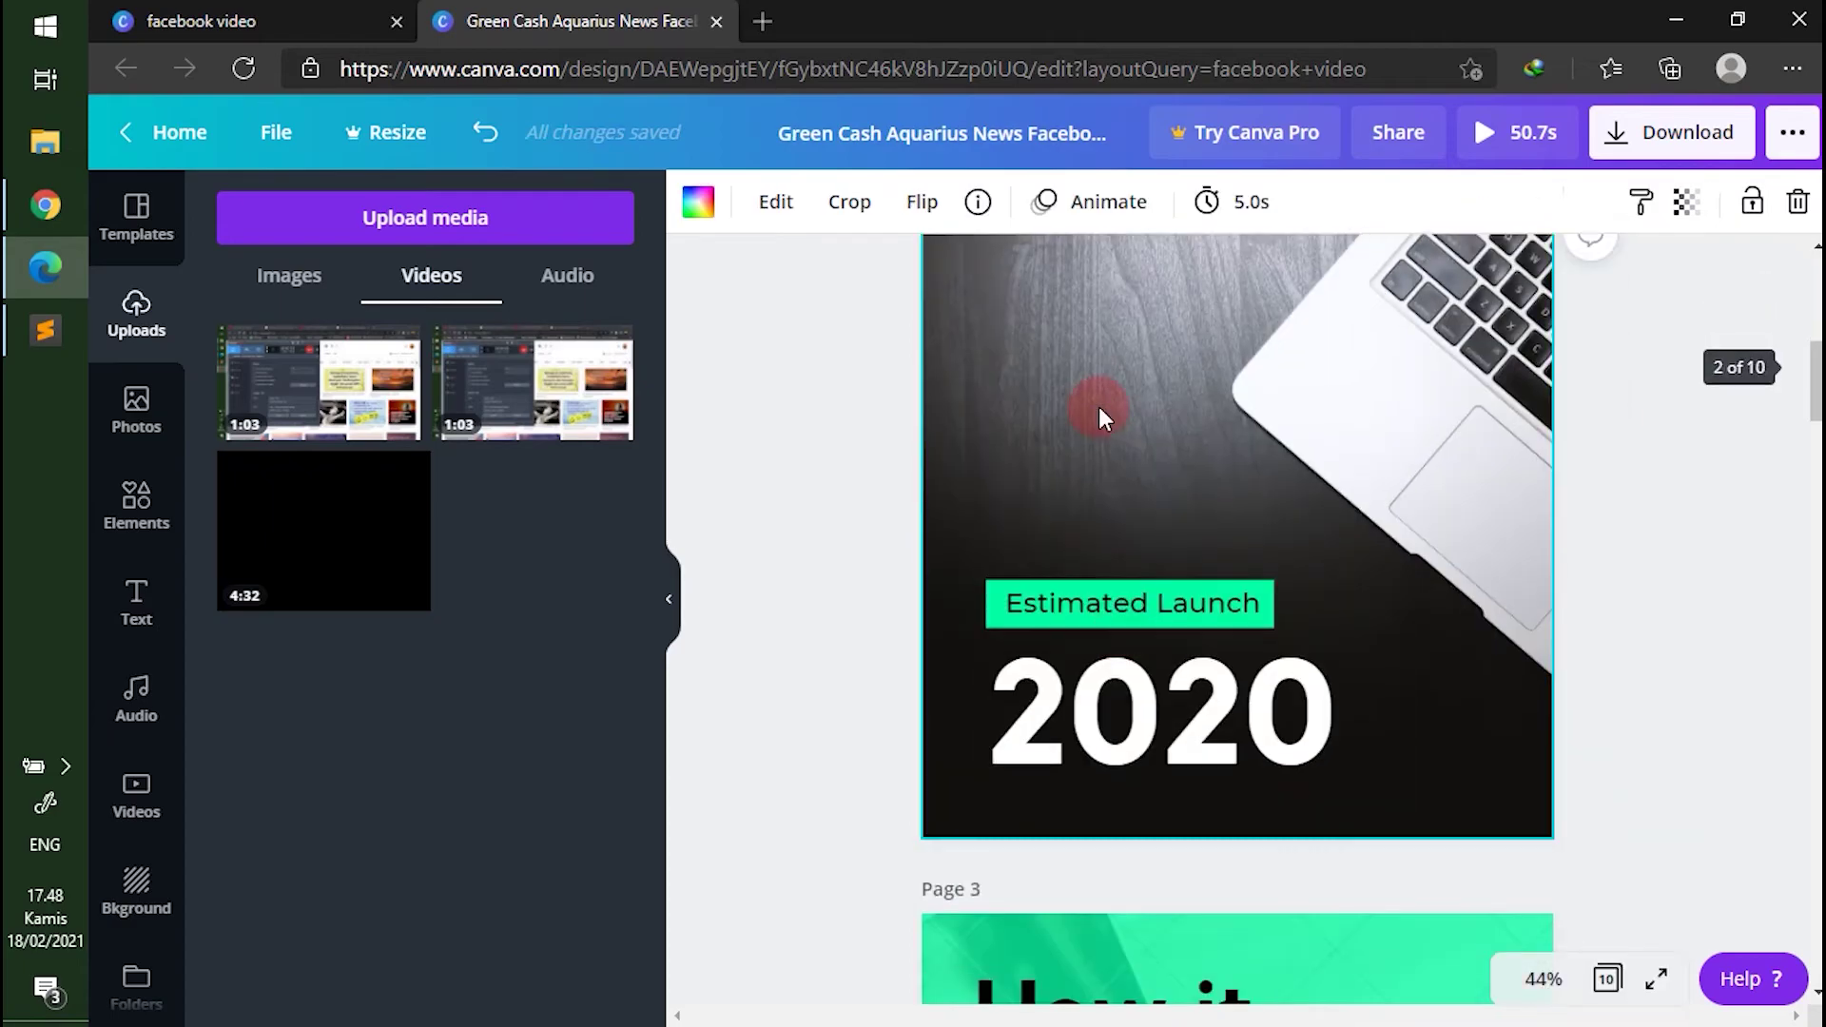
pyautogui.hotkey('ctrl', 'v')
pyautogui.scroll(2, 1106, 423)
pyautogui.scroll(-1, 1125, 666)
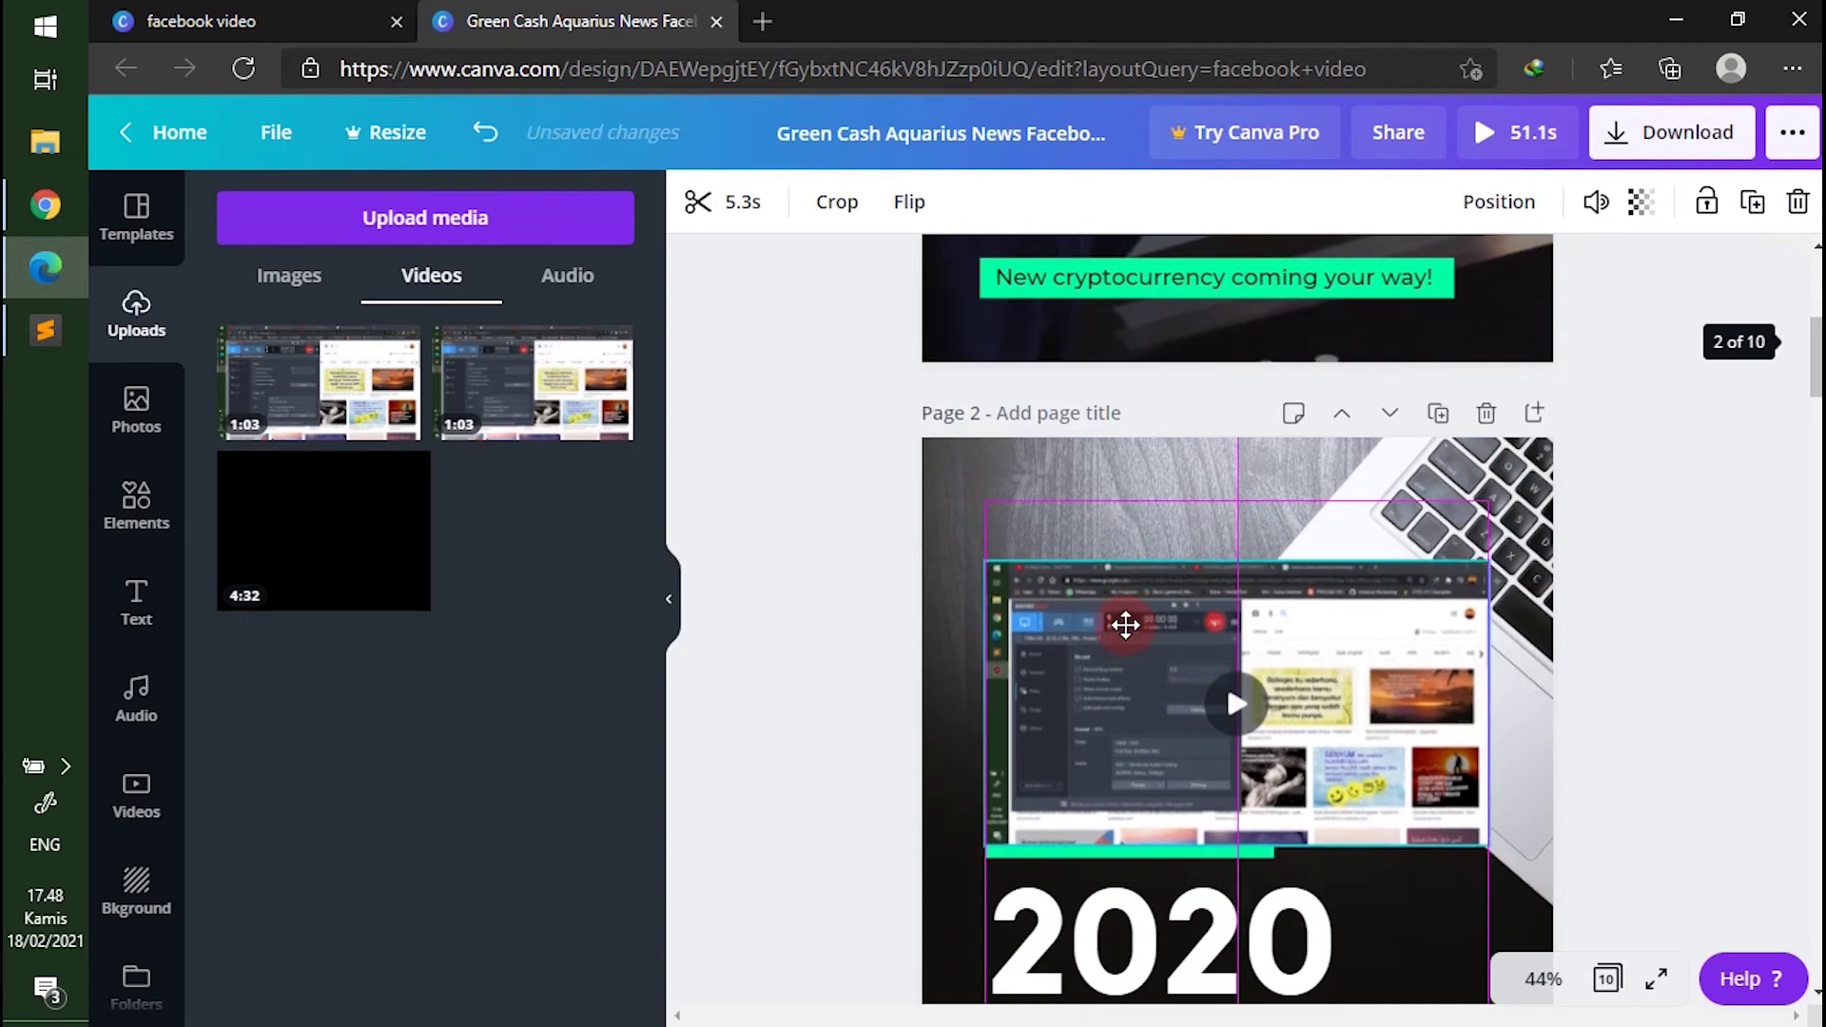
# Step: Shift the page 2 clip's kept section later in the recording
pyautogui.click(742, 201)
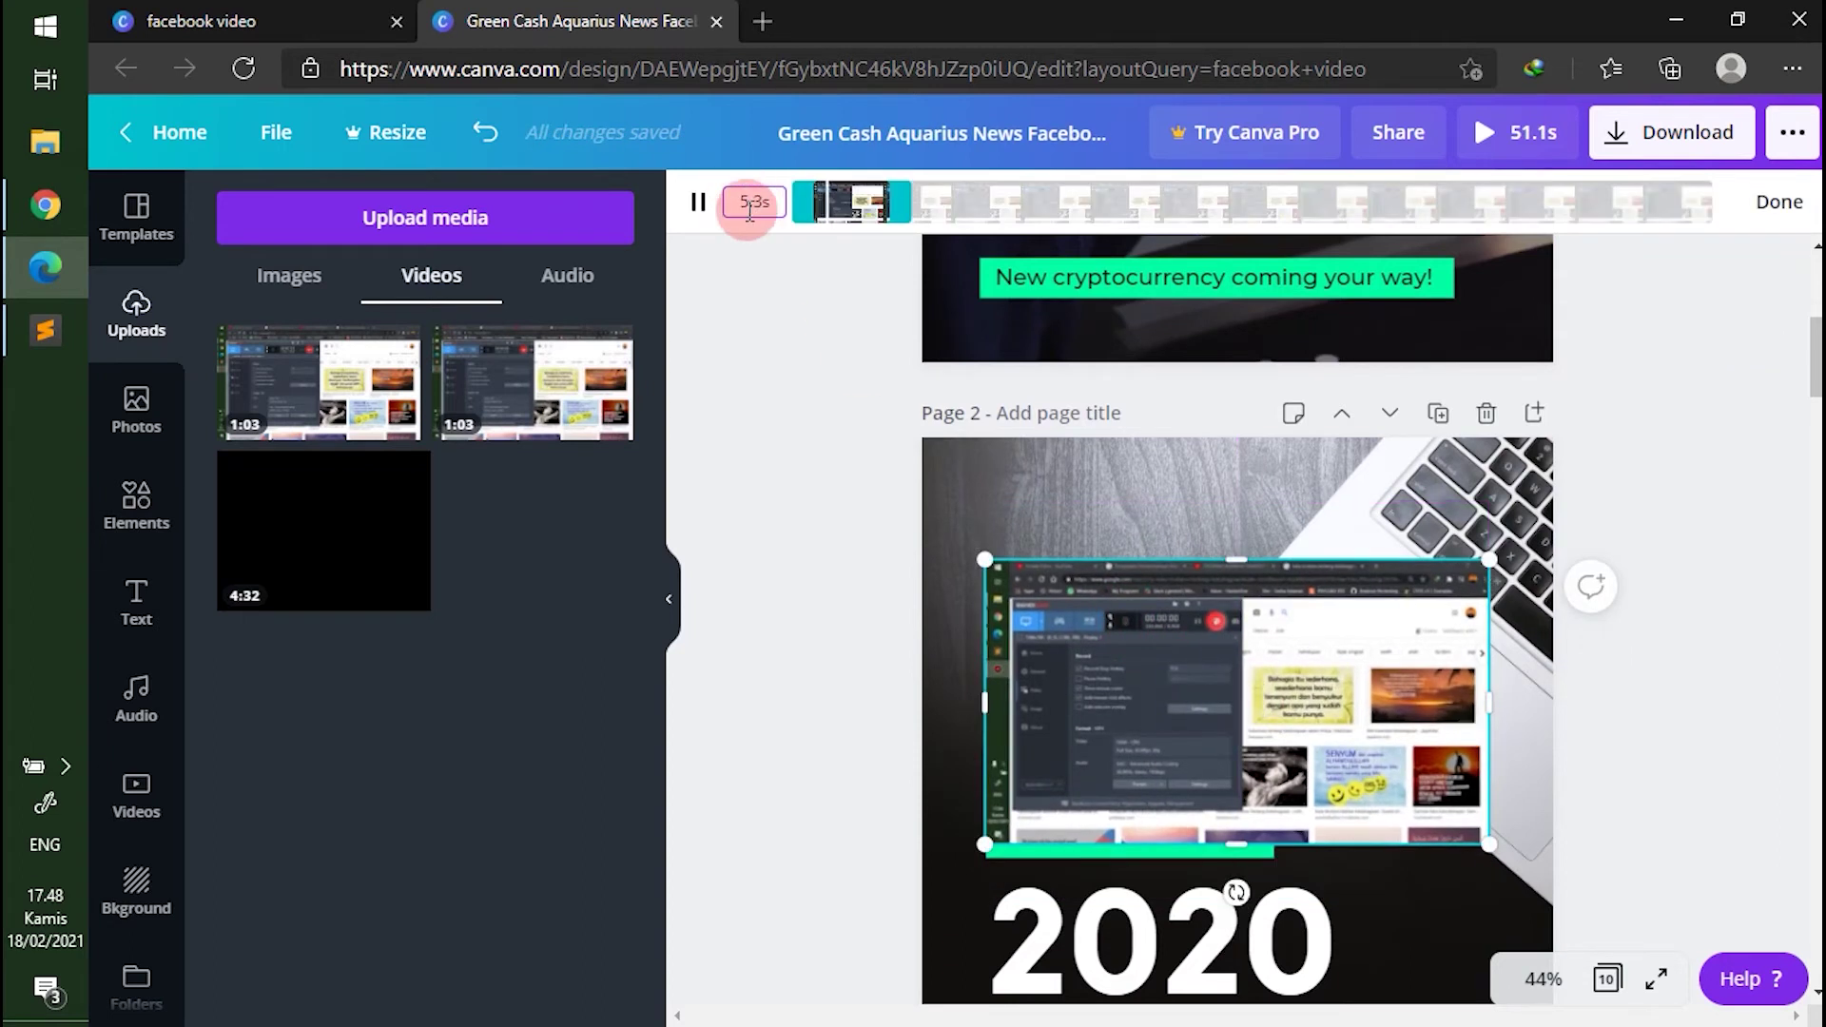
pyautogui.click(699, 202)
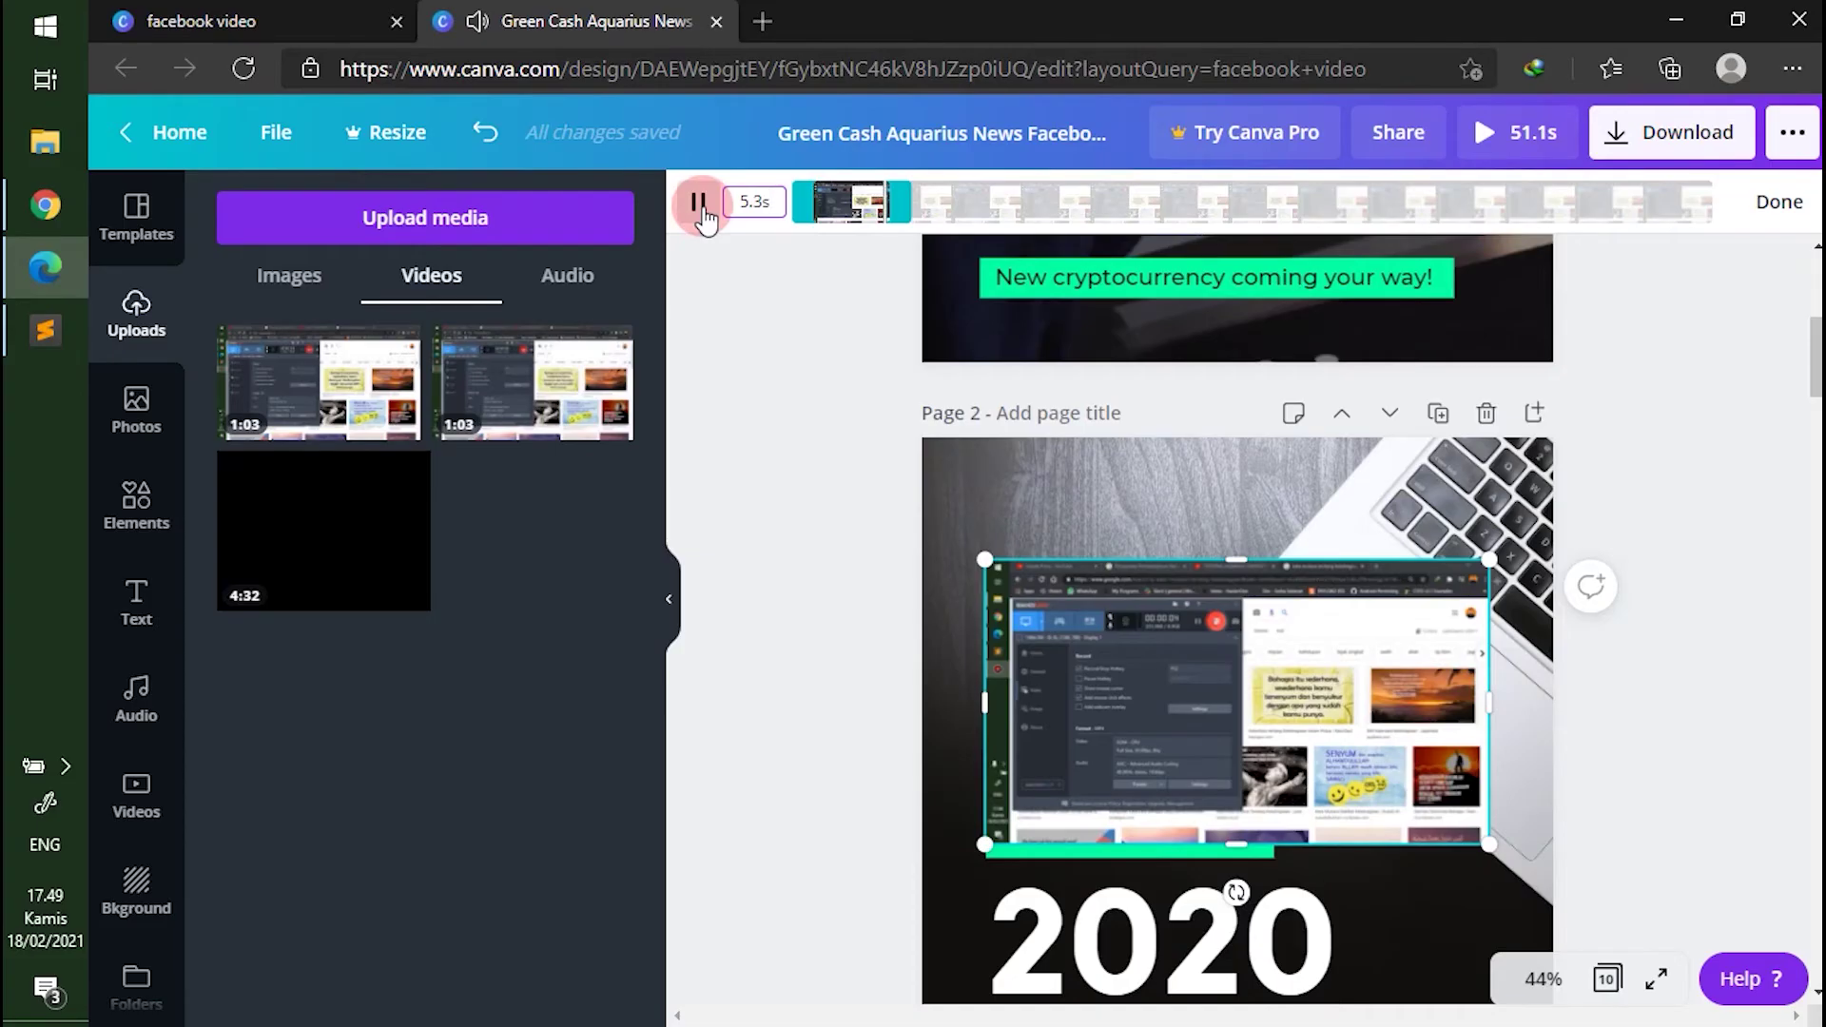
pyautogui.click(867, 214)
pyautogui.moveTo(861, 209)
pyautogui.mouseDown()
pyautogui.moveTo(920, 214)
pyautogui.moveTo(903, 207)
pyautogui.mouseUp()
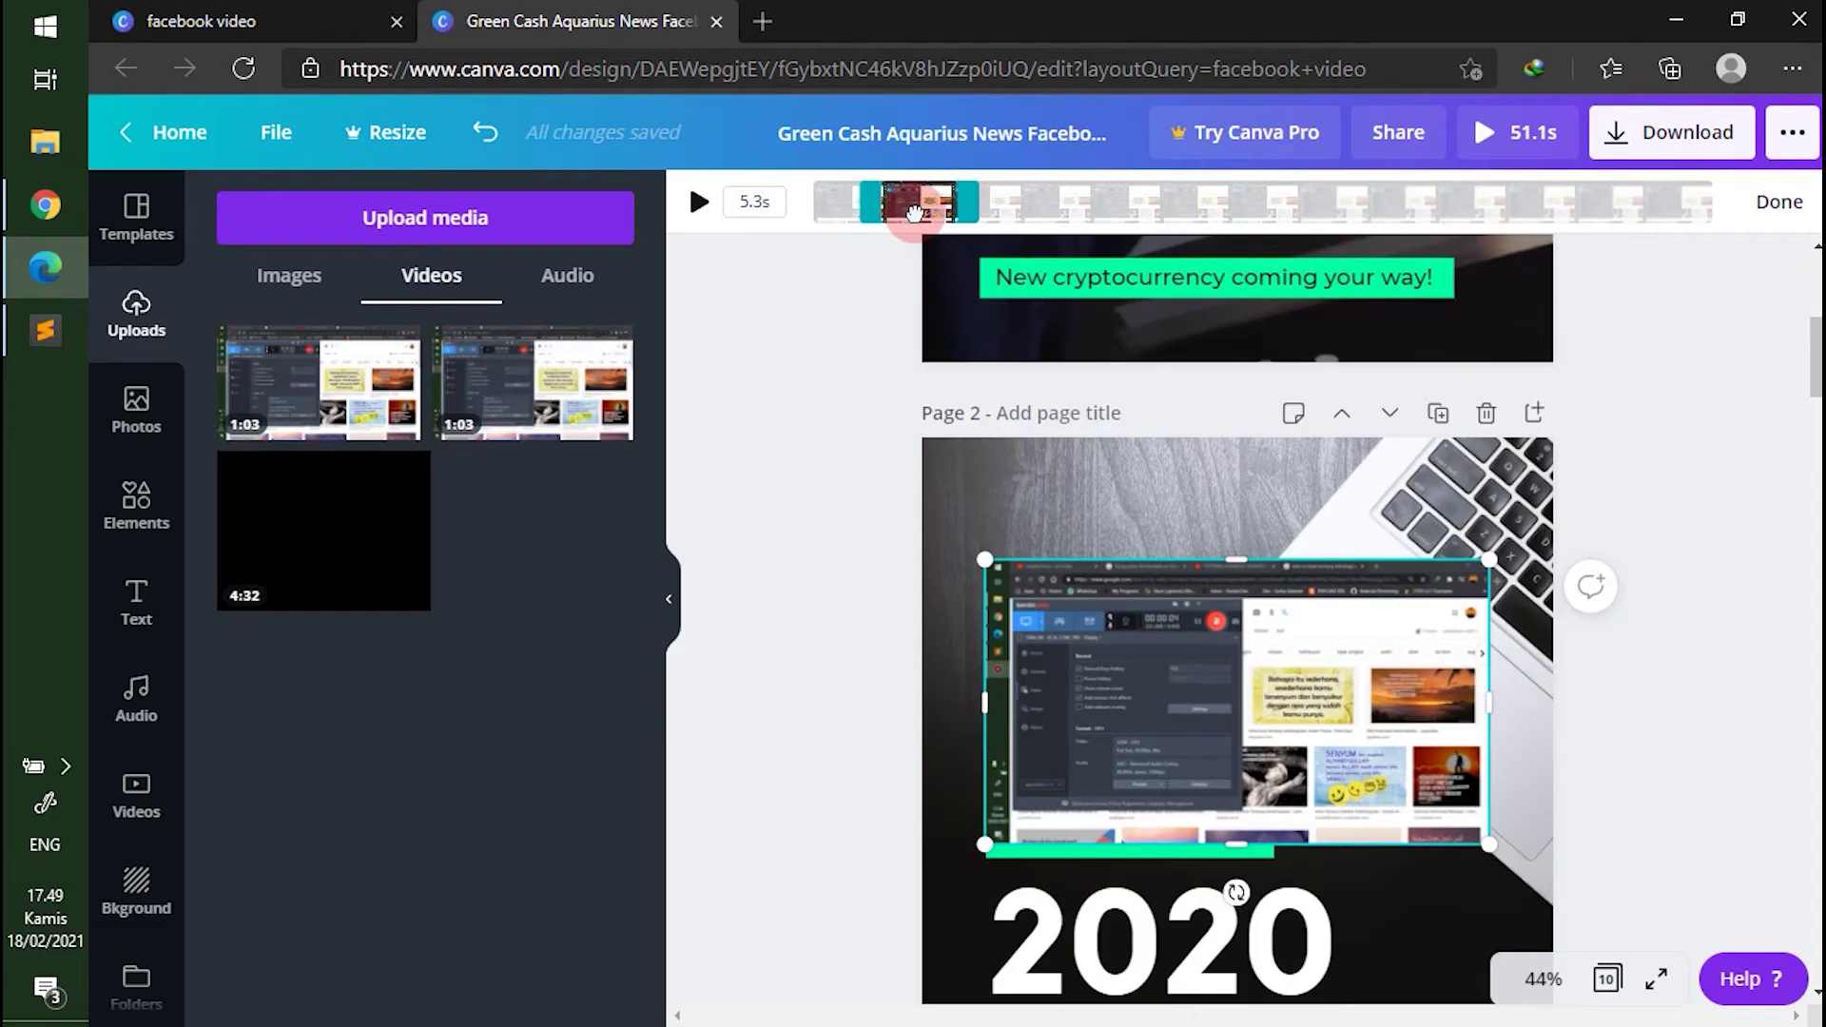
pyautogui.click(698, 202)
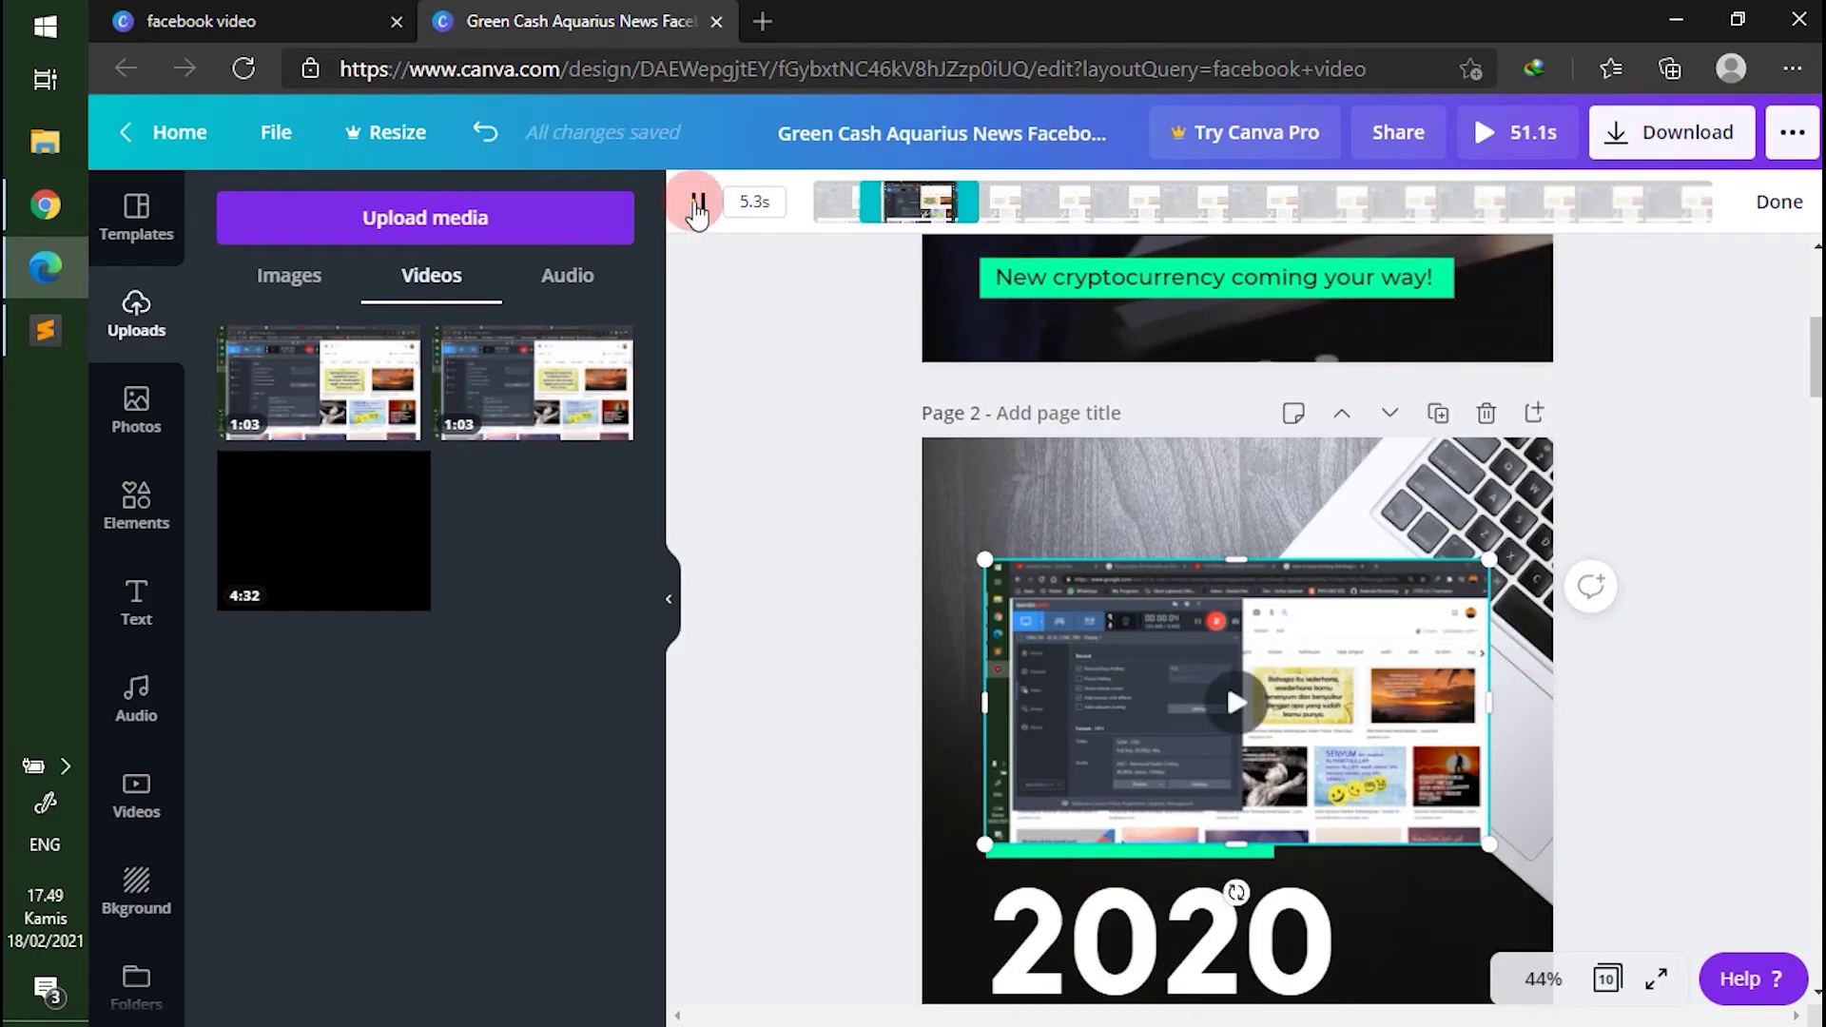
pyautogui.click(902, 209)
pyautogui.click(689, 211)
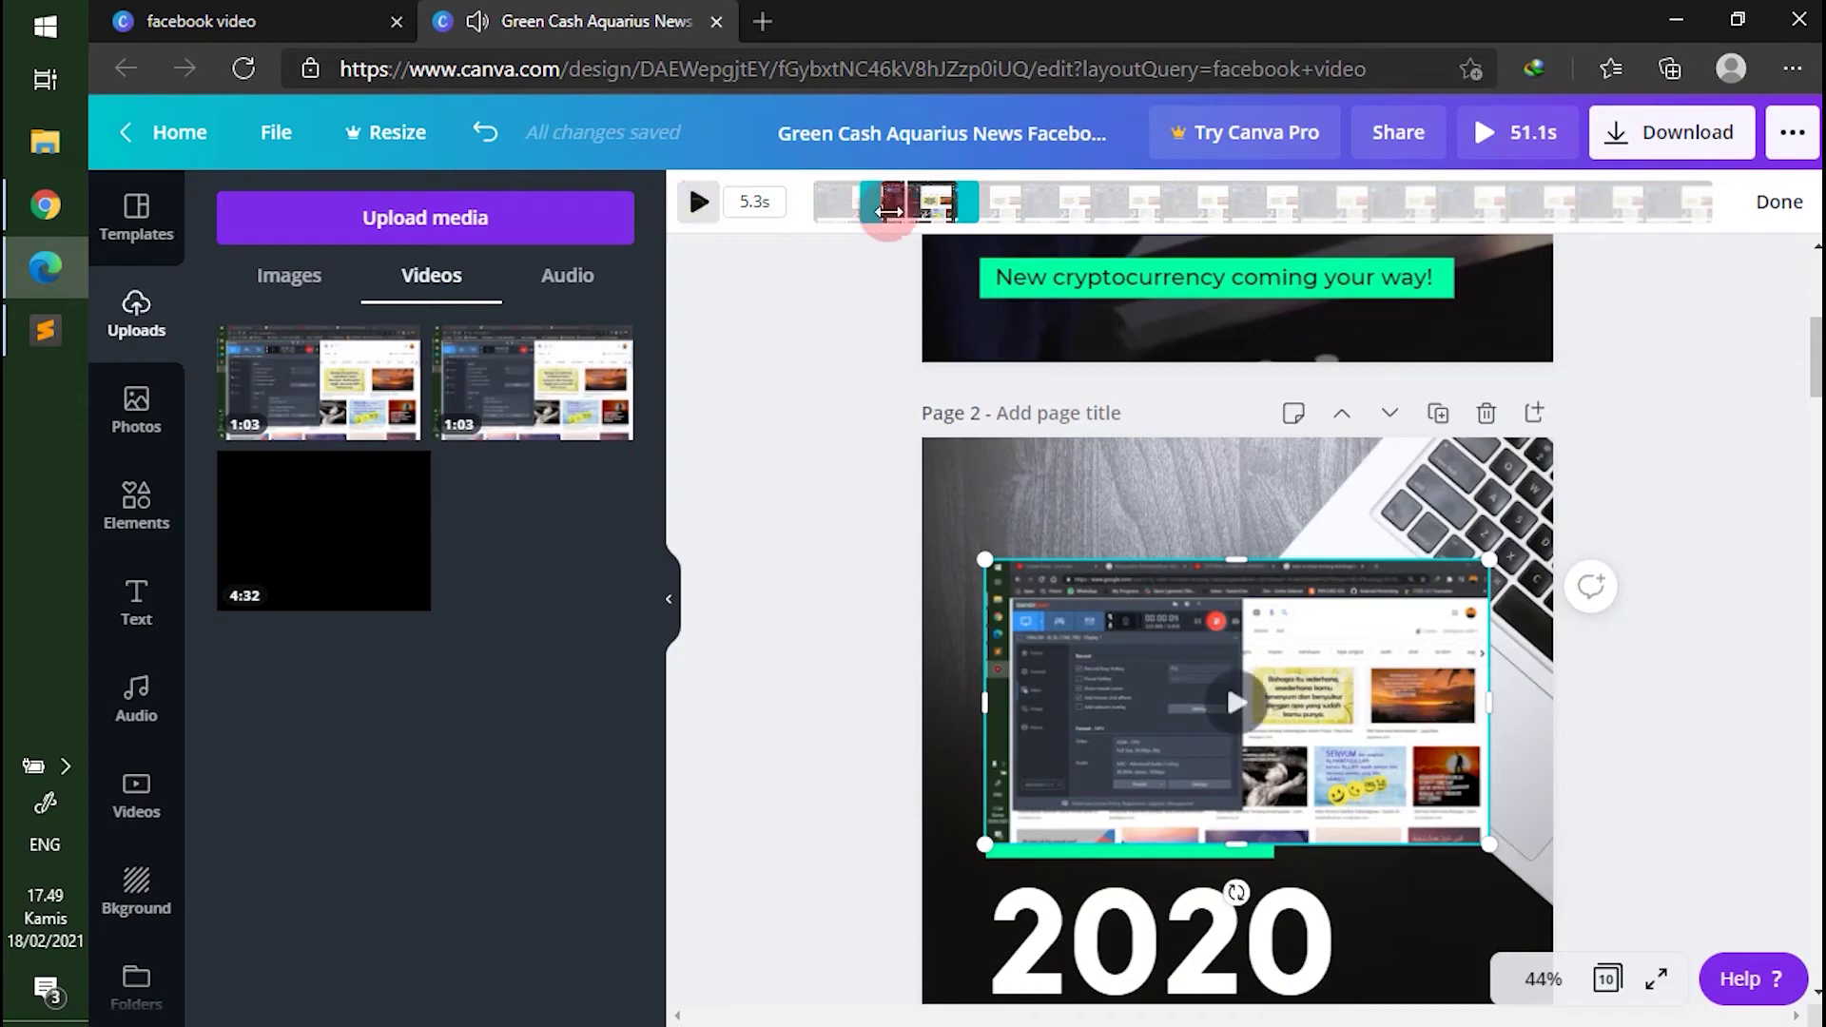
pyautogui.click(927, 201)
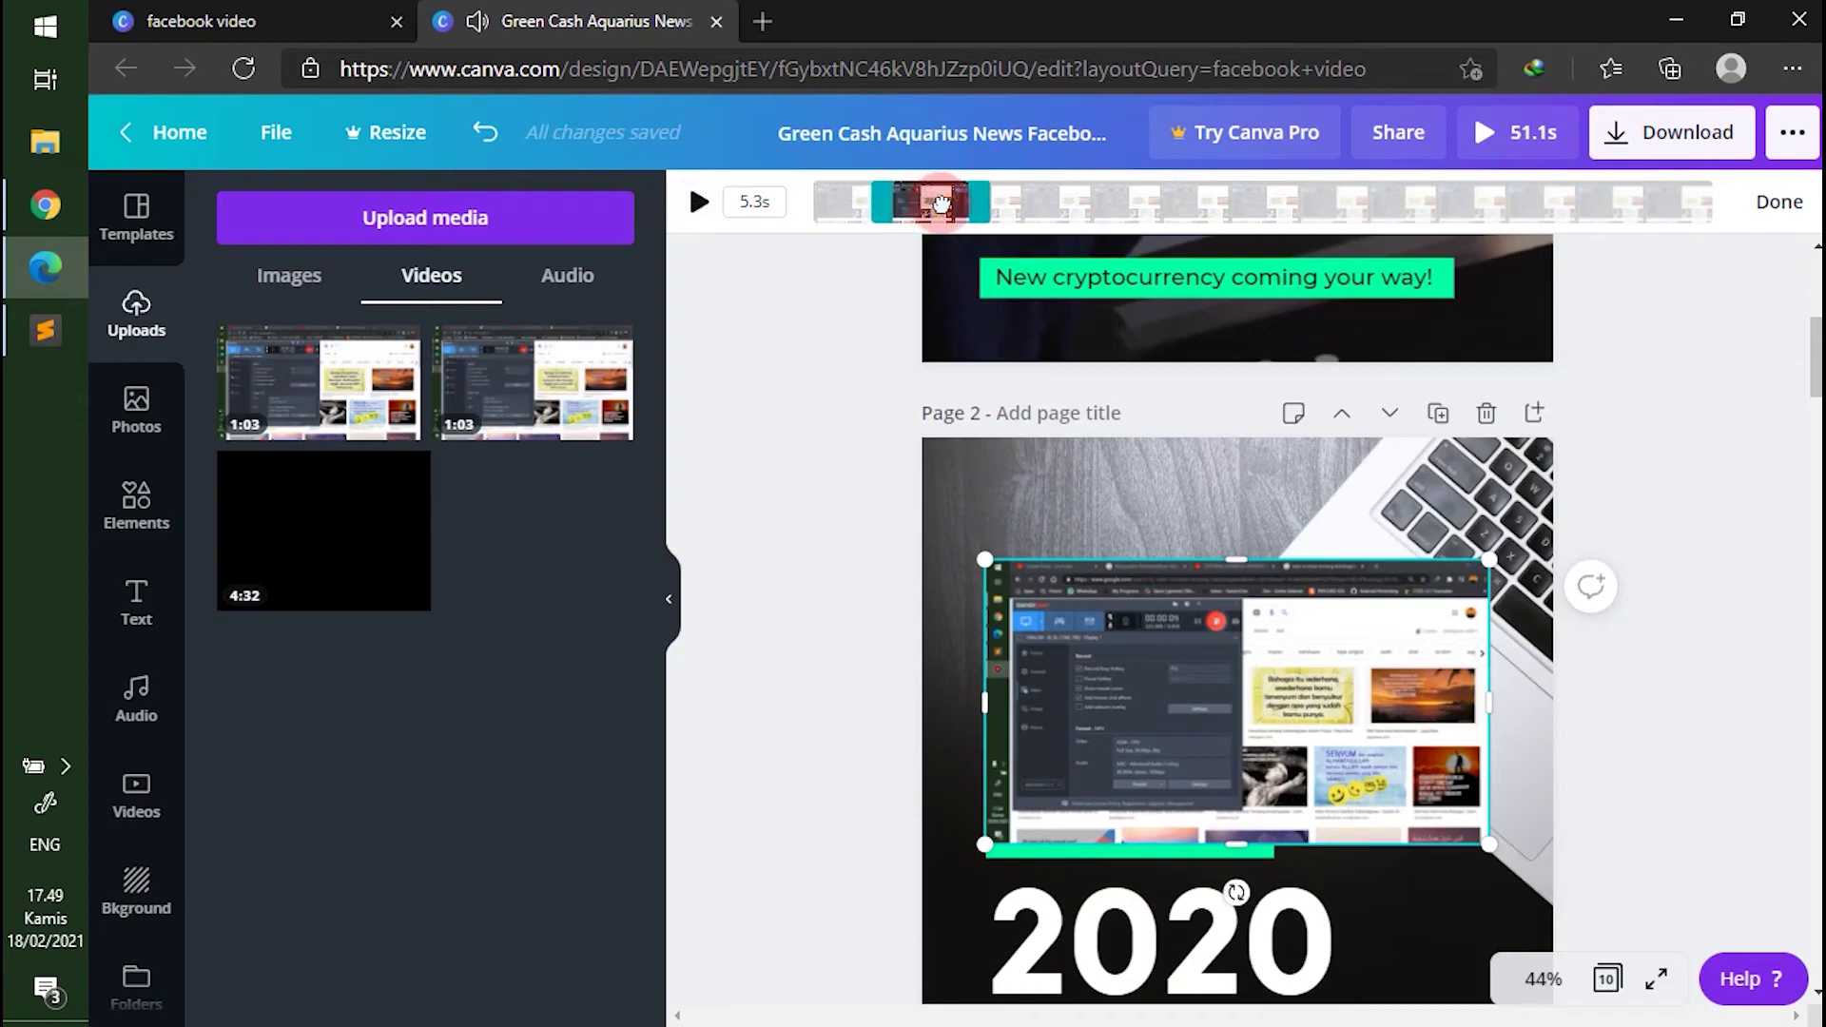
pyautogui.click(700, 204)
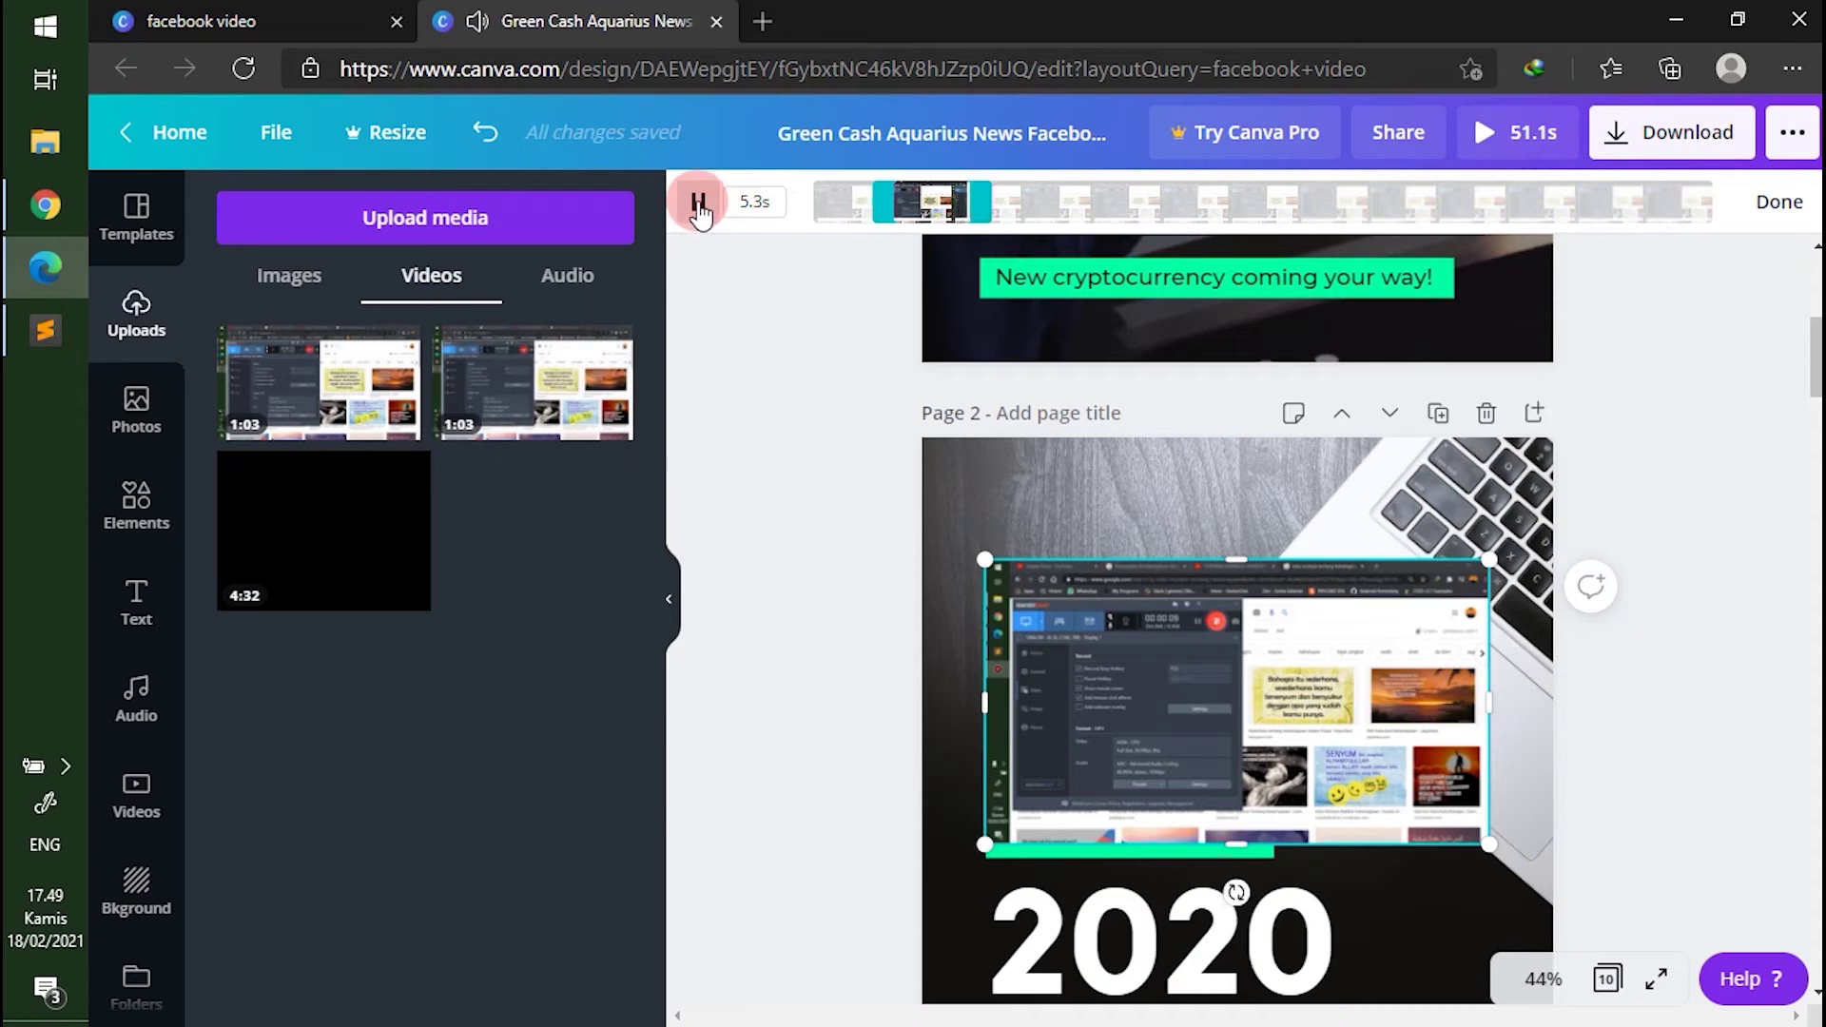
pyautogui.click(700, 204)
# Step: Extend and fine-tune the page 2 clip's end to about 9.3 seconds
pyautogui.moveTo(989, 202); pyautogui.dragTo(1042, 202)
pyautogui.click(698, 201)
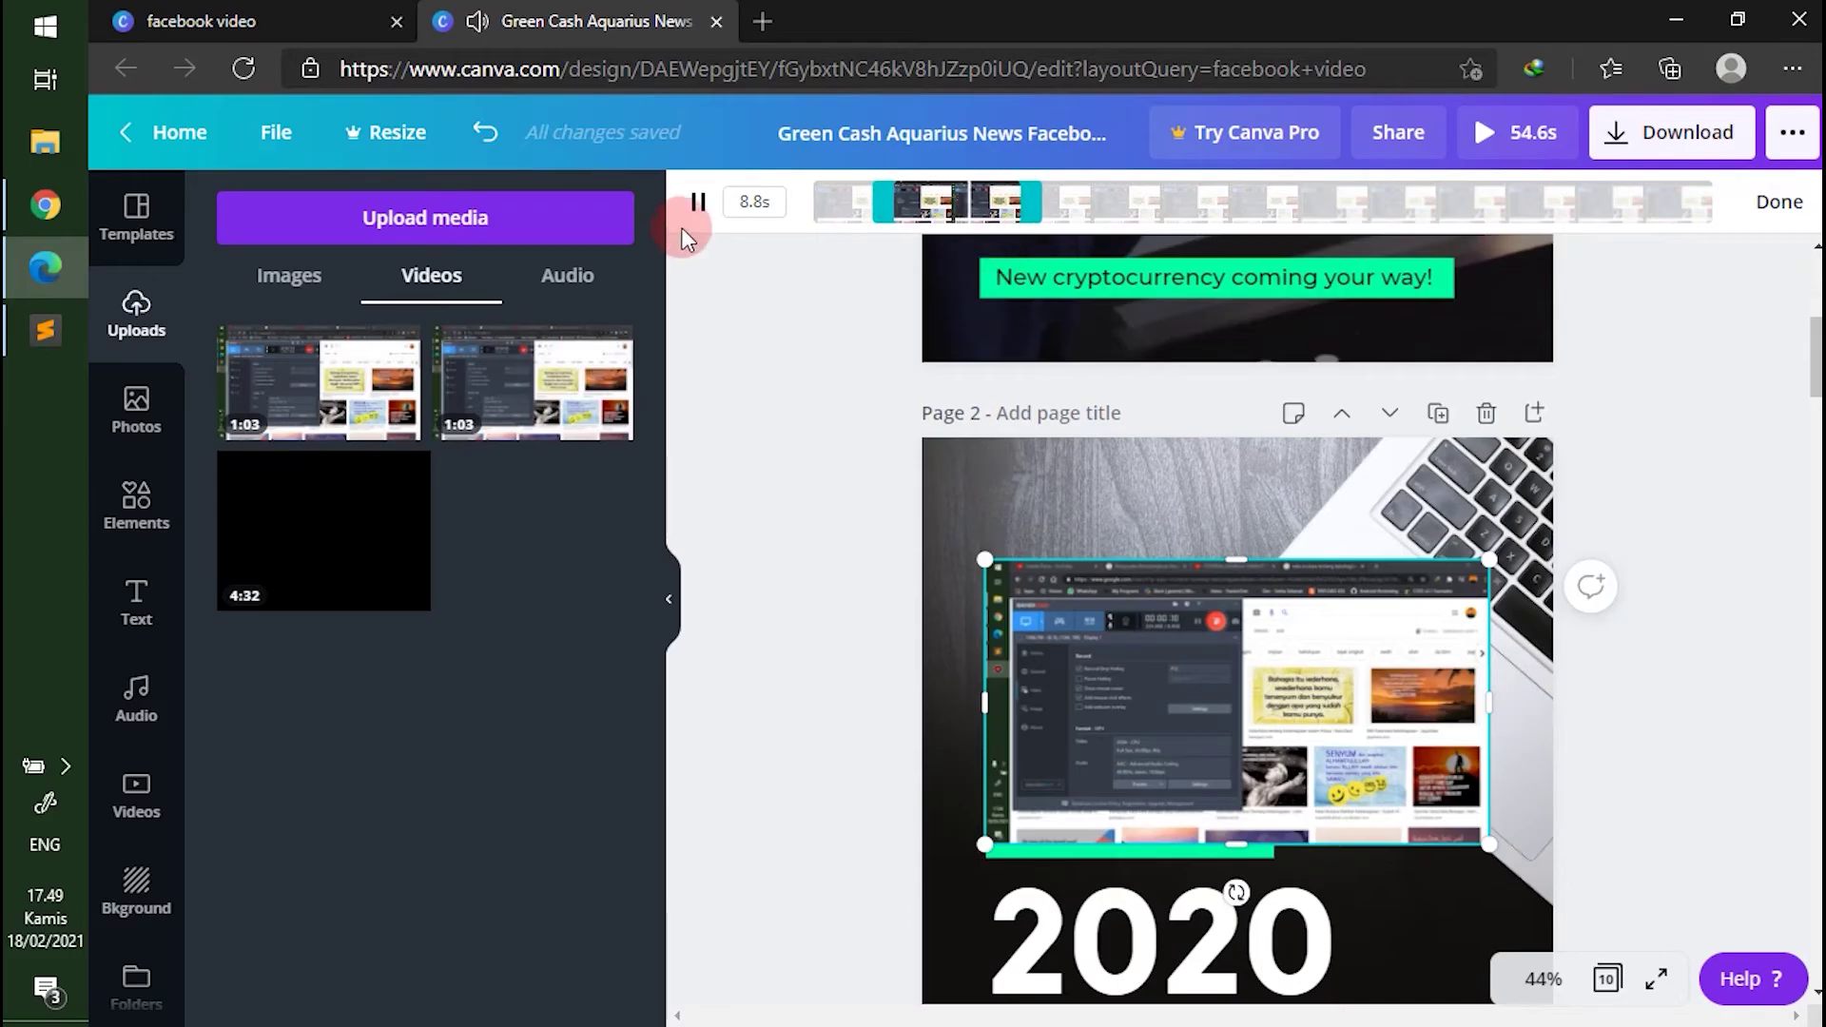
pyautogui.click(698, 203)
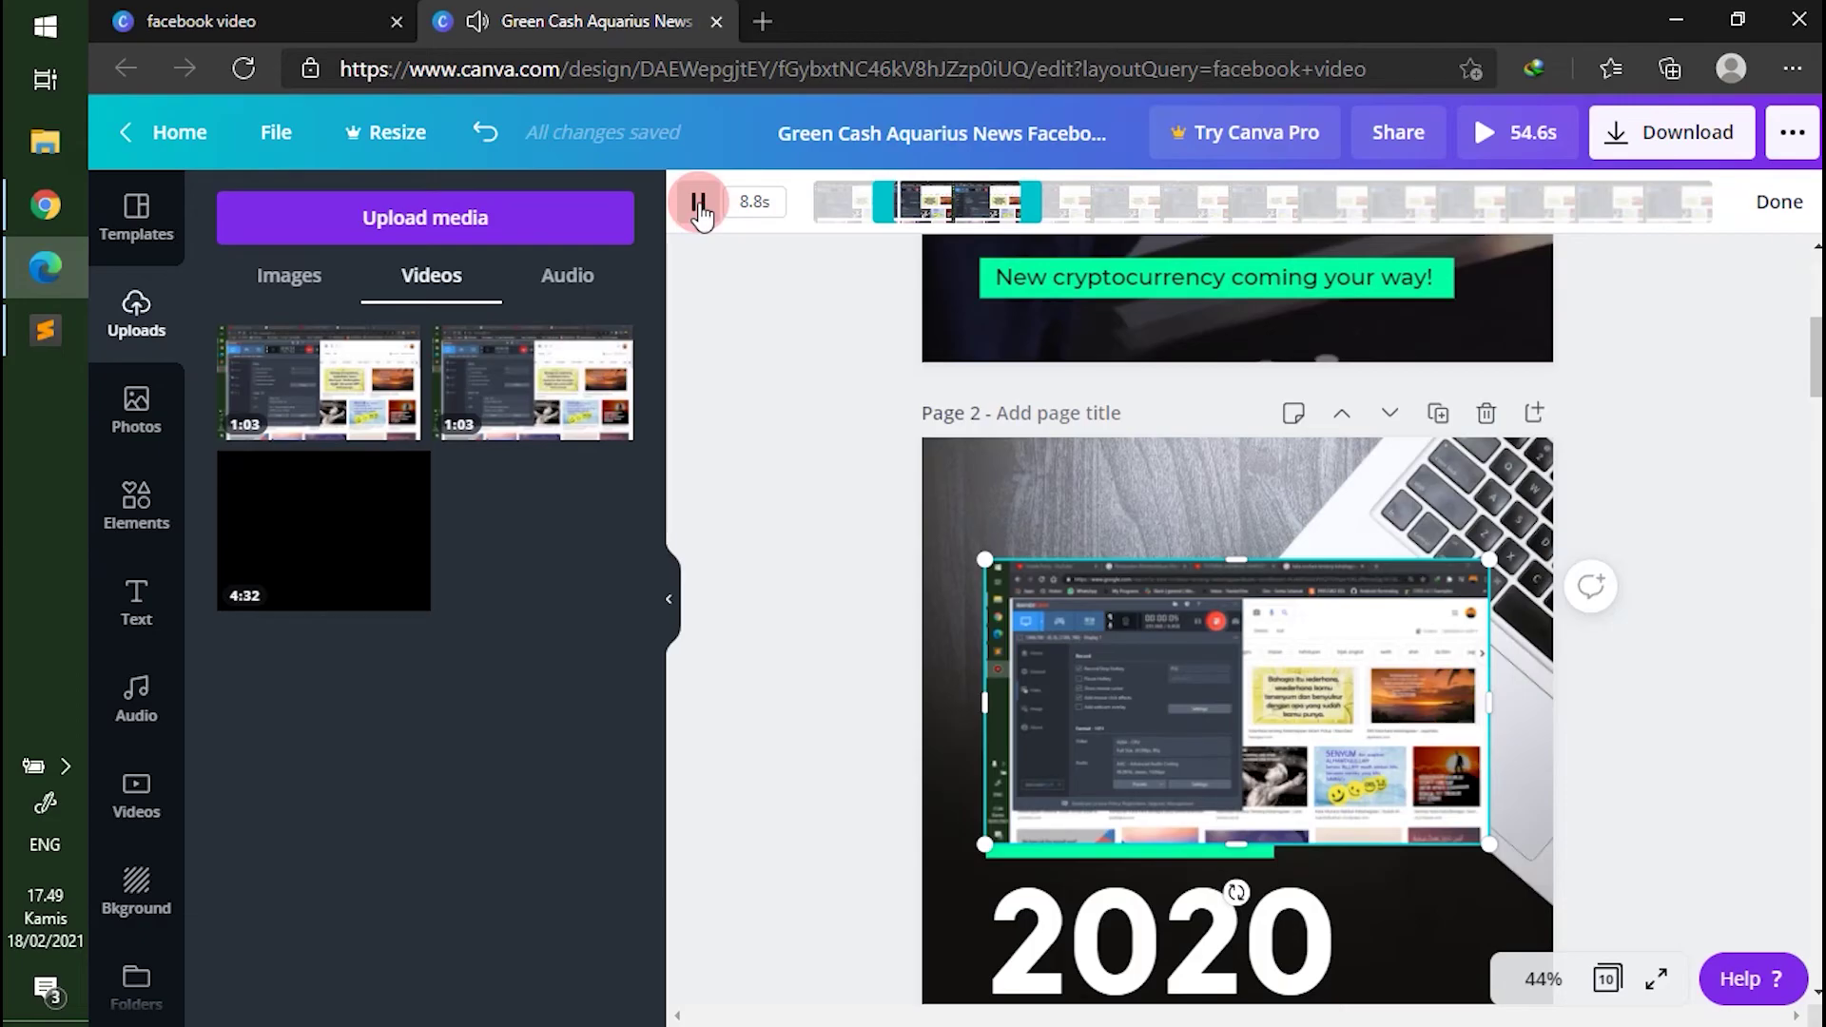
pyautogui.moveTo(1036, 202); pyautogui.dragTo(1057, 201)
pyautogui.click(756, 204)
pyautogui.click(700, 203)
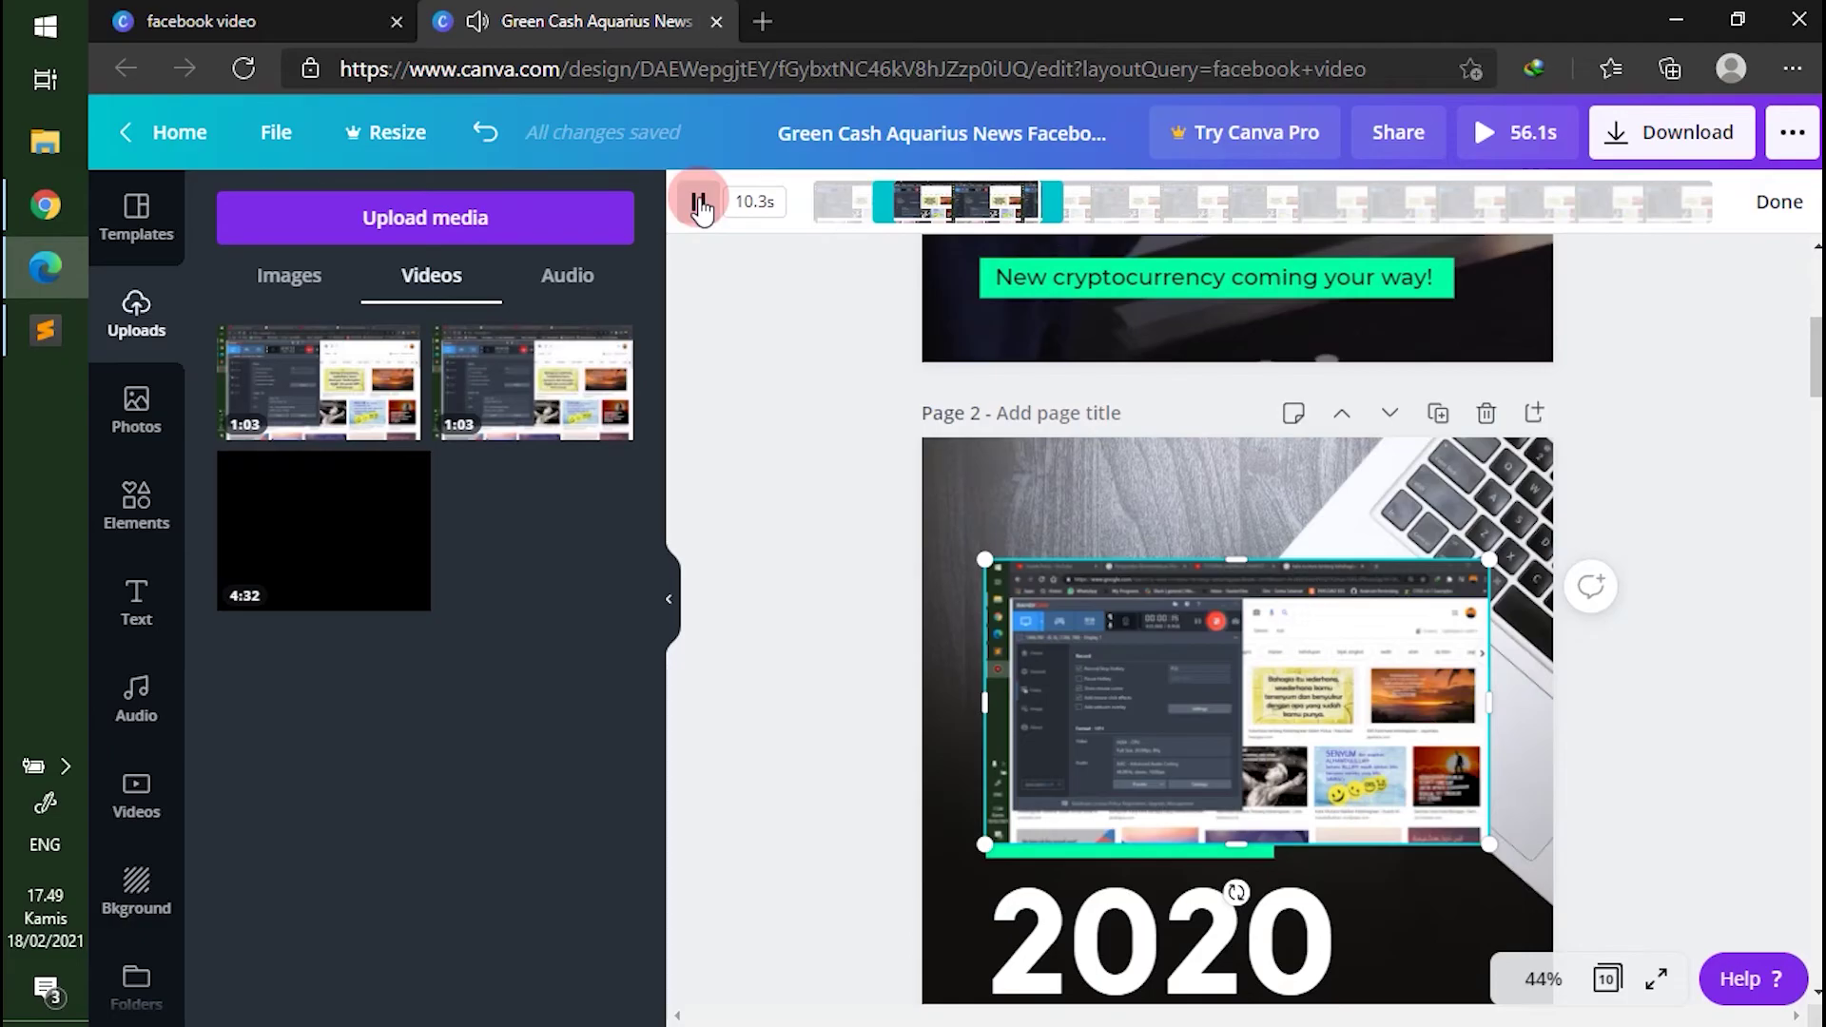
pyautogui.click(701, 205)
pyautogui.moveTo(1038, 199); pyautogui.dragTo(1044, 199)
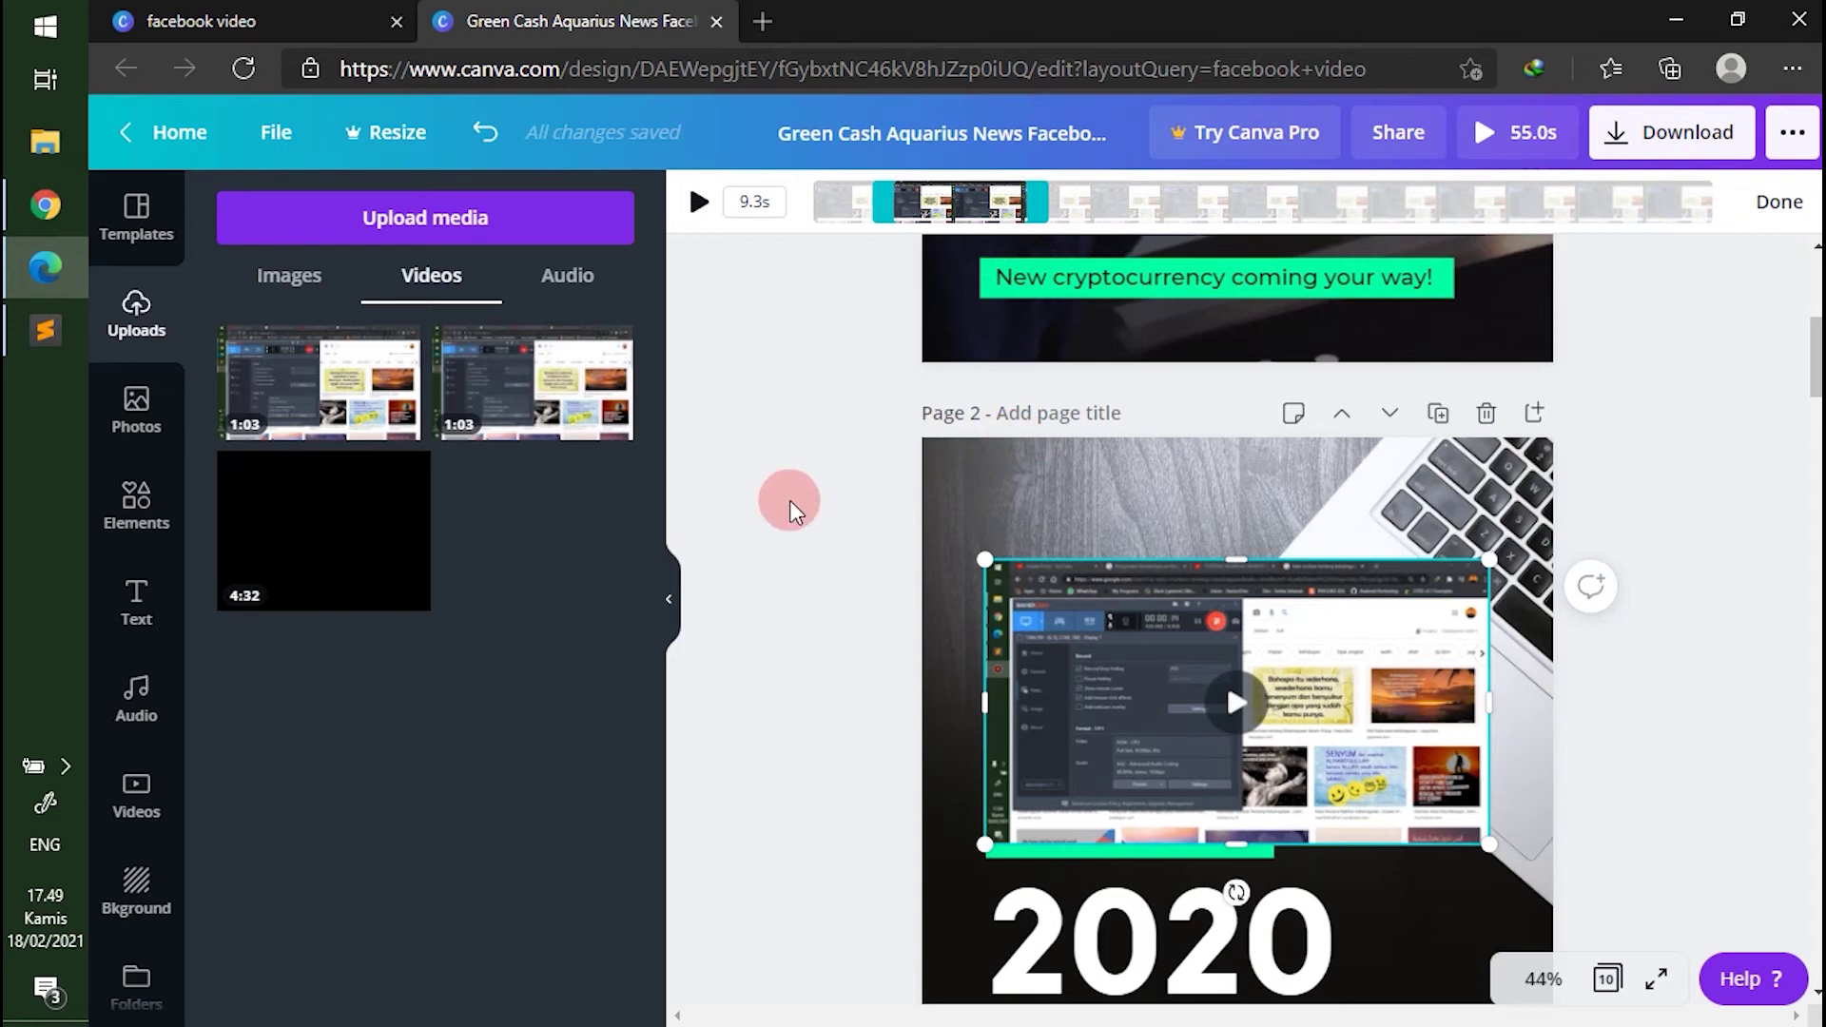
# Step: Set the page 1 screen-recording clip's transparency to 0
pyautogui.click(816, 481)
pyautogui.scroll(5, 831, 504)
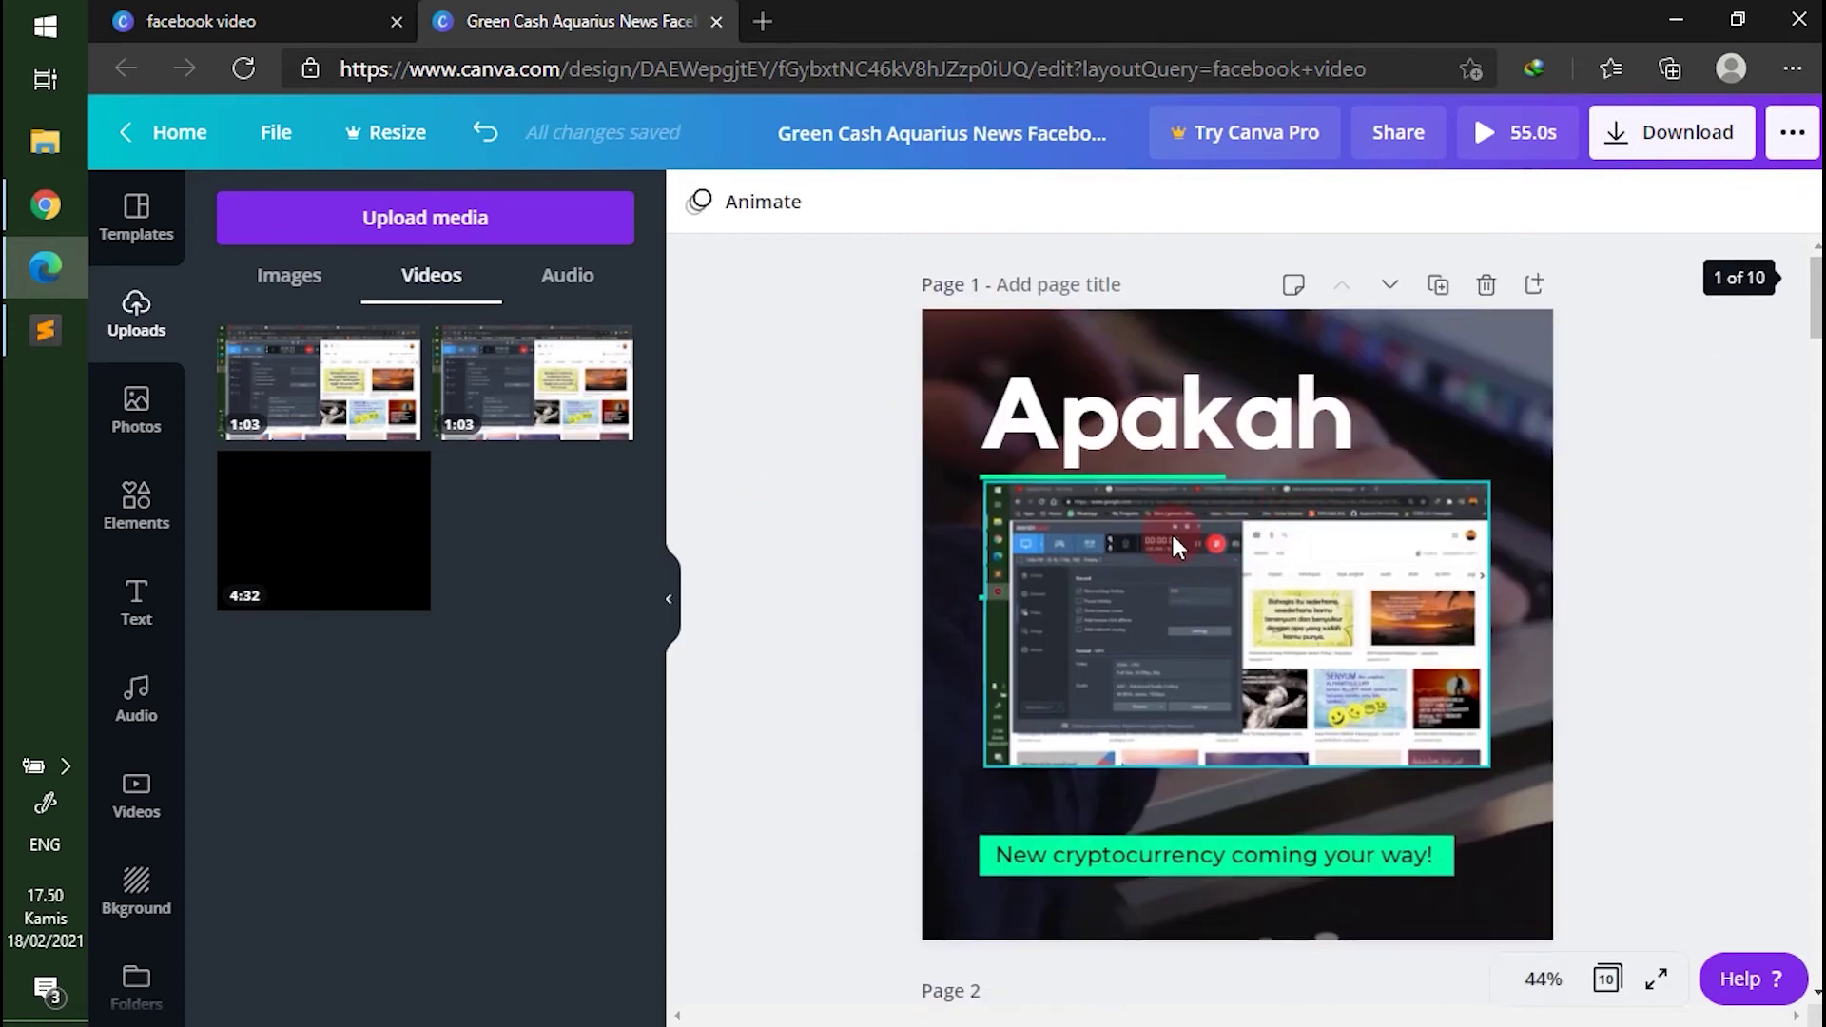
pyautogui.scroll(-5, 1237, 571)
pyautogui.scroll(5, 1235, 536)
pyautogui.scroll(-5, 1246, 609)
pyautogui.scroll(-3, 1242, 563)
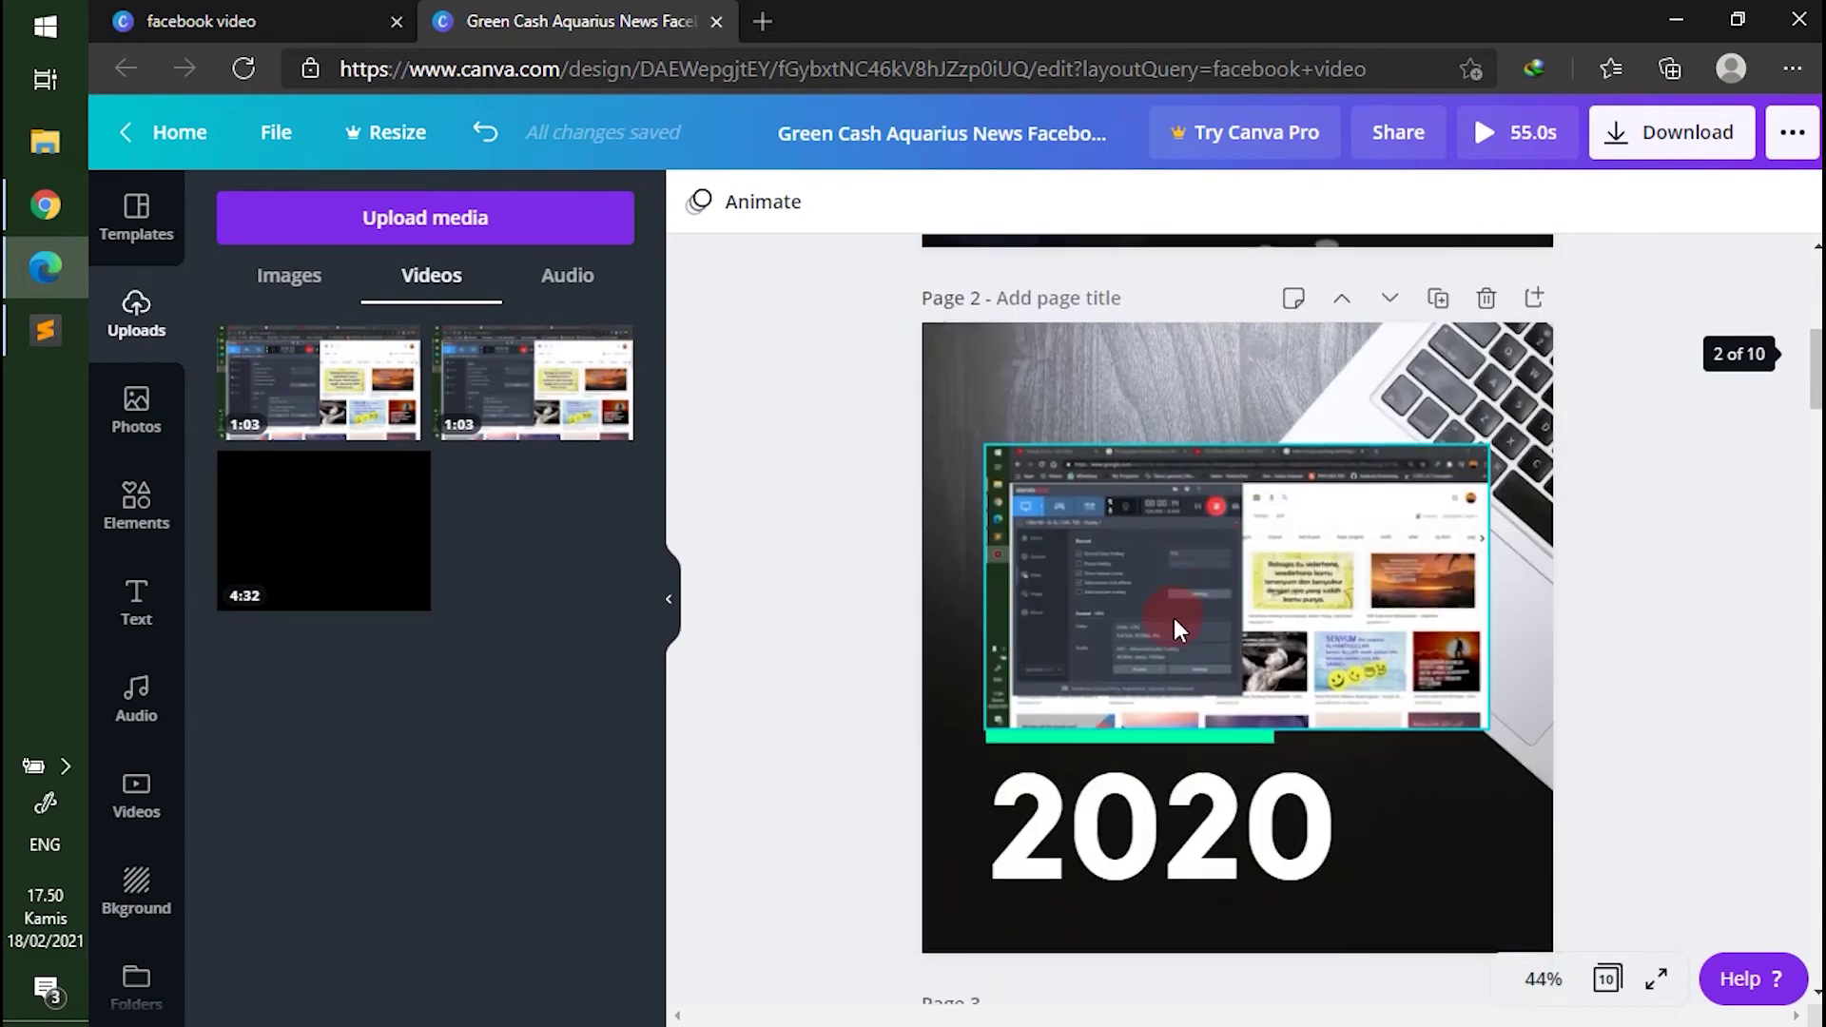
pyautogui.scroll(6, 1174, 618)
pyautogui.click(1265, 441)
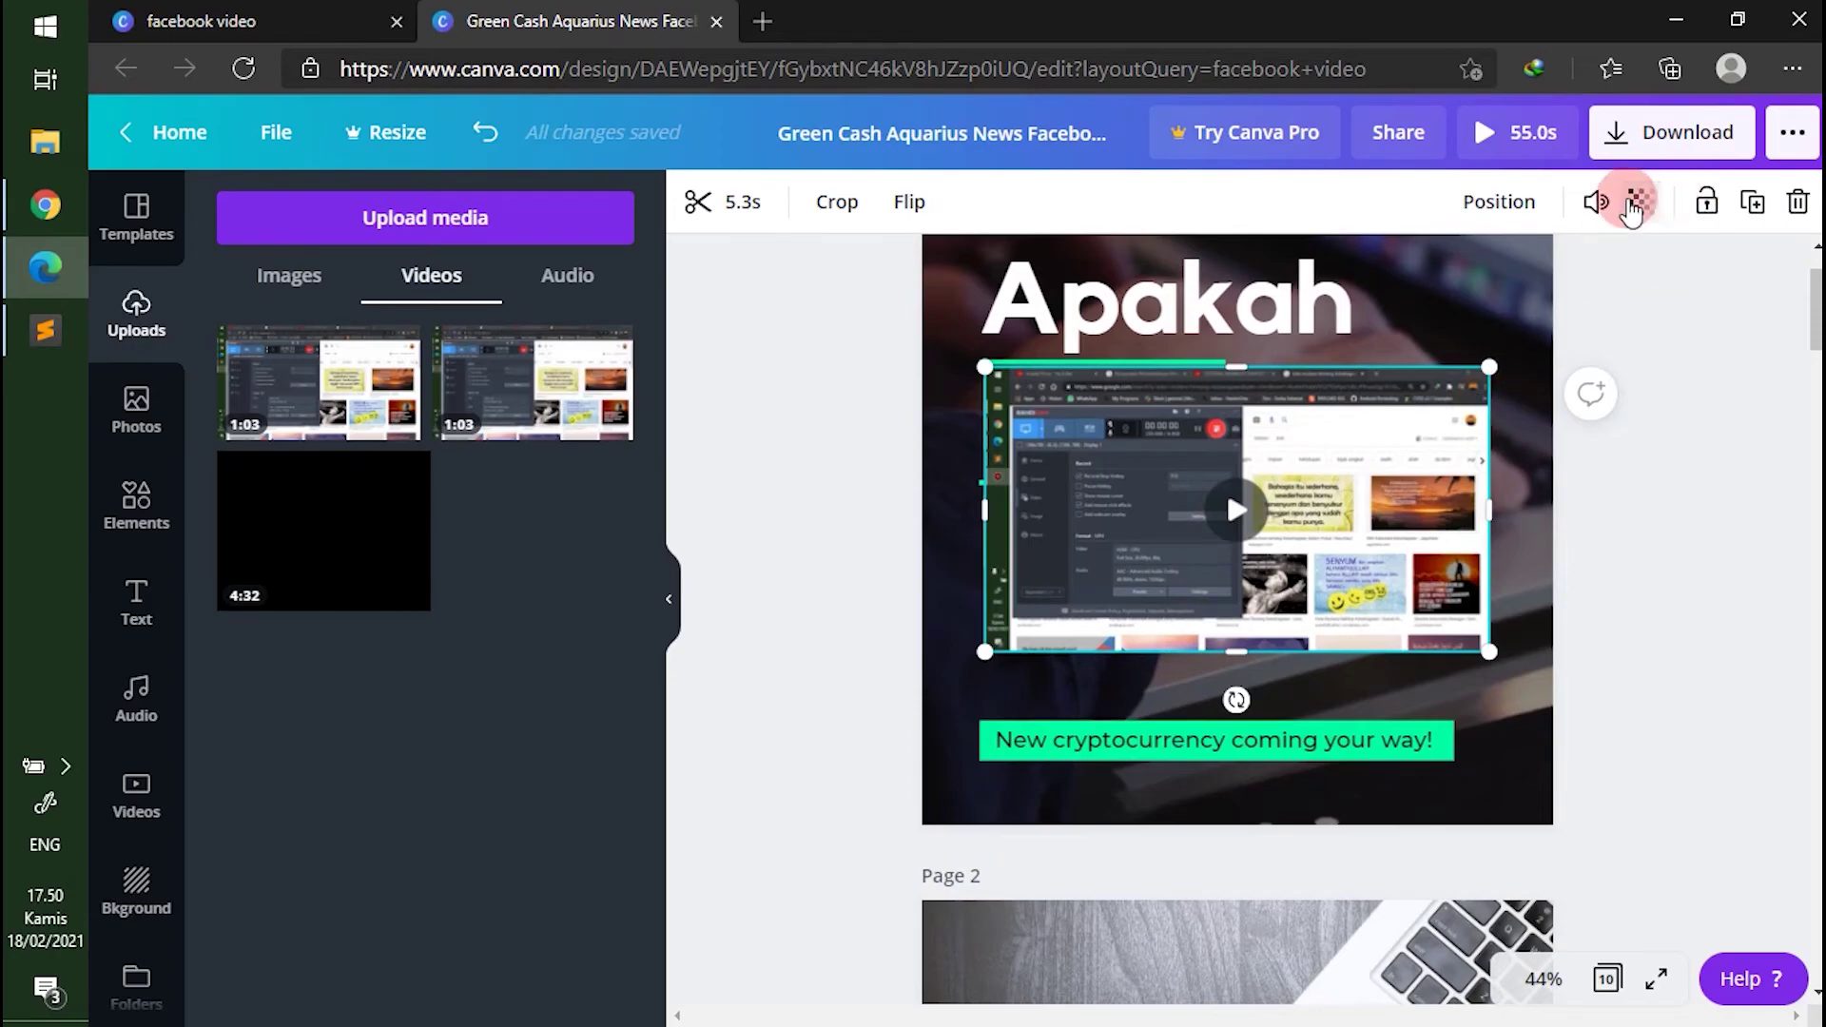
pyautogui.click(1640, 202)
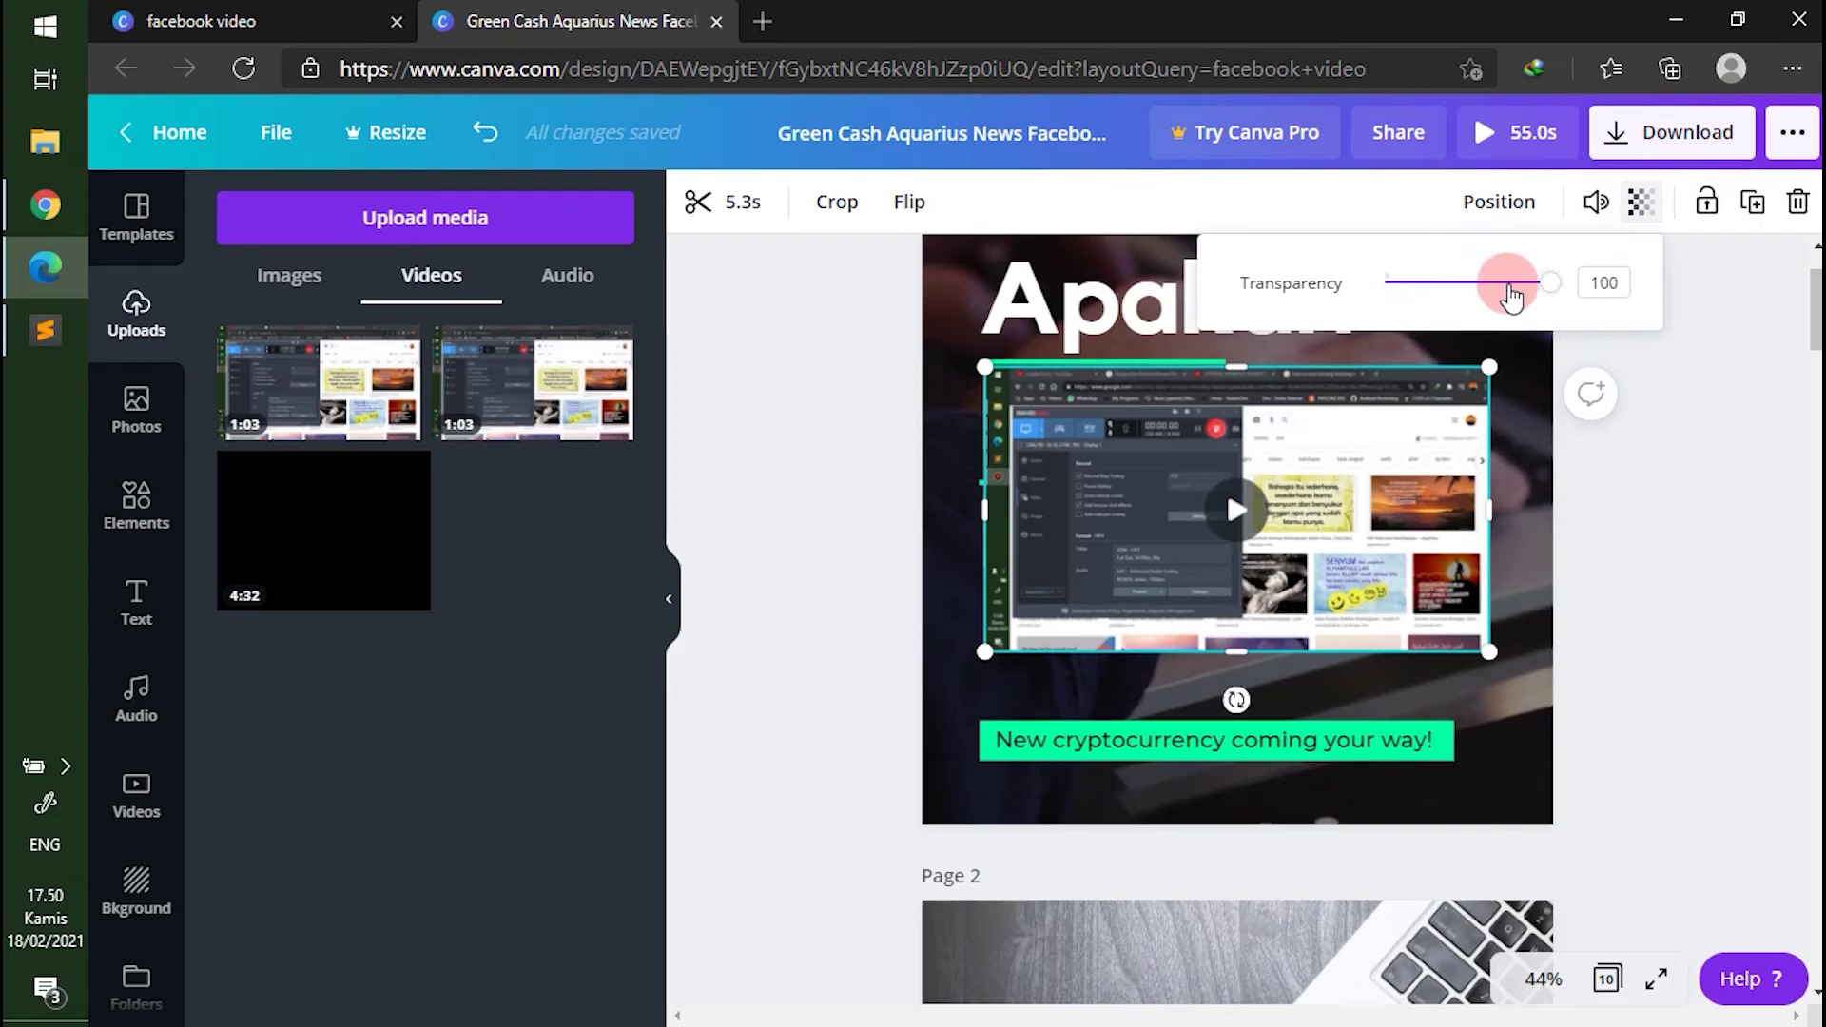
pyautogui.moveTo(1550, 283); pyautogui.dragTo(1385, 283)
# Step: Set the page 2 screen-recording clip's transparency to 0 as well
pyautogui.scroll(-5, 1561, 558)
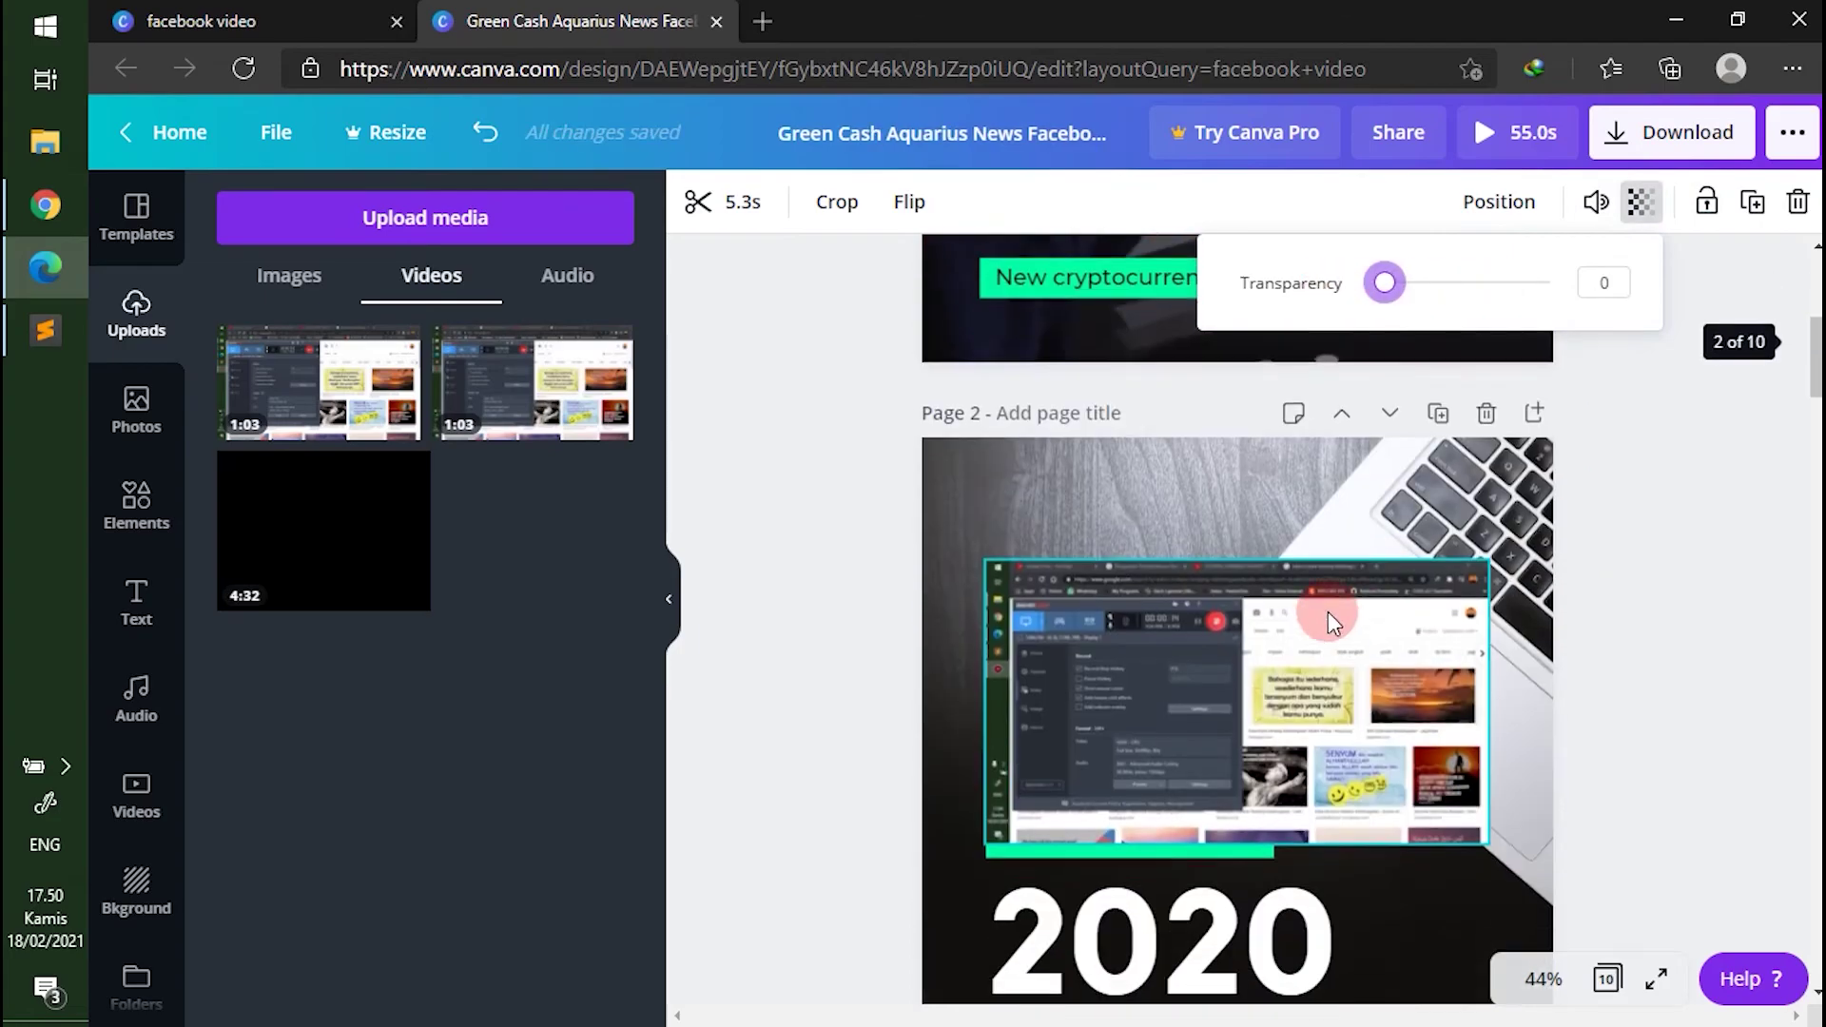
pyautogui.click(1343, 632)
pyautogui.click(1636, 201)
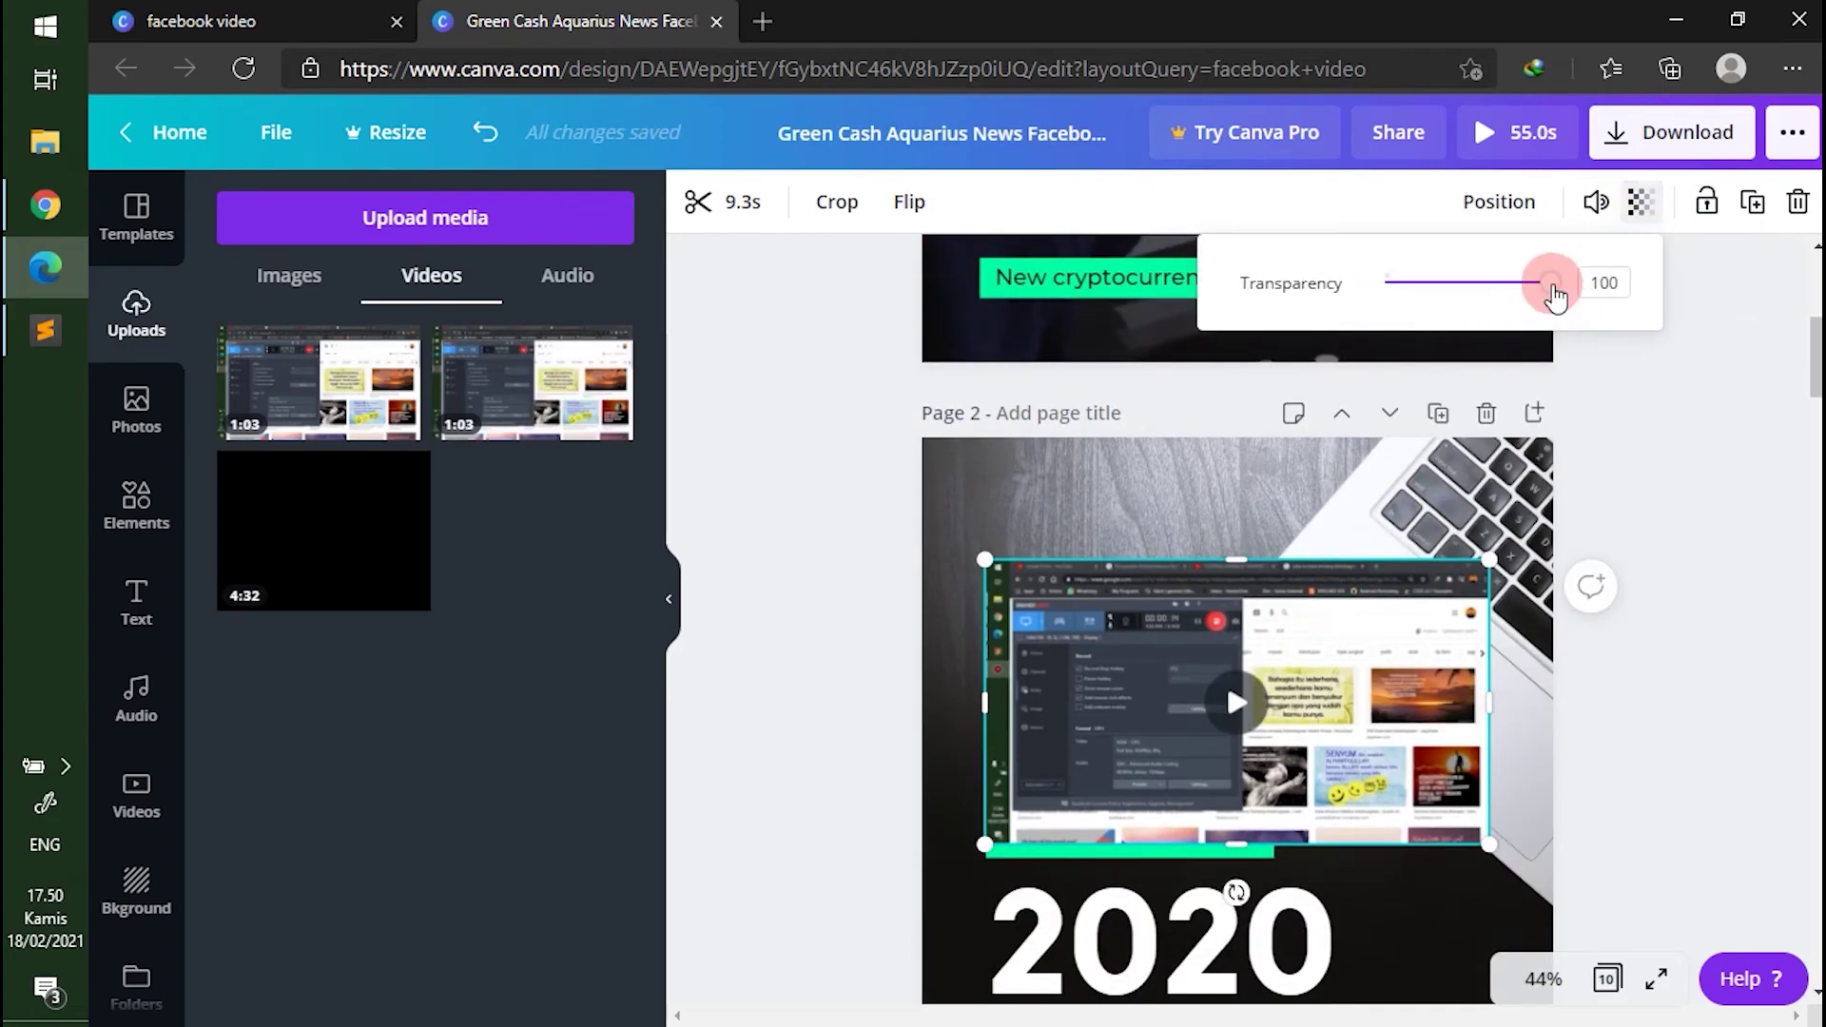
pyautogui.moveTo(1550, 282); pyautogui.dragTo(1385, 283)
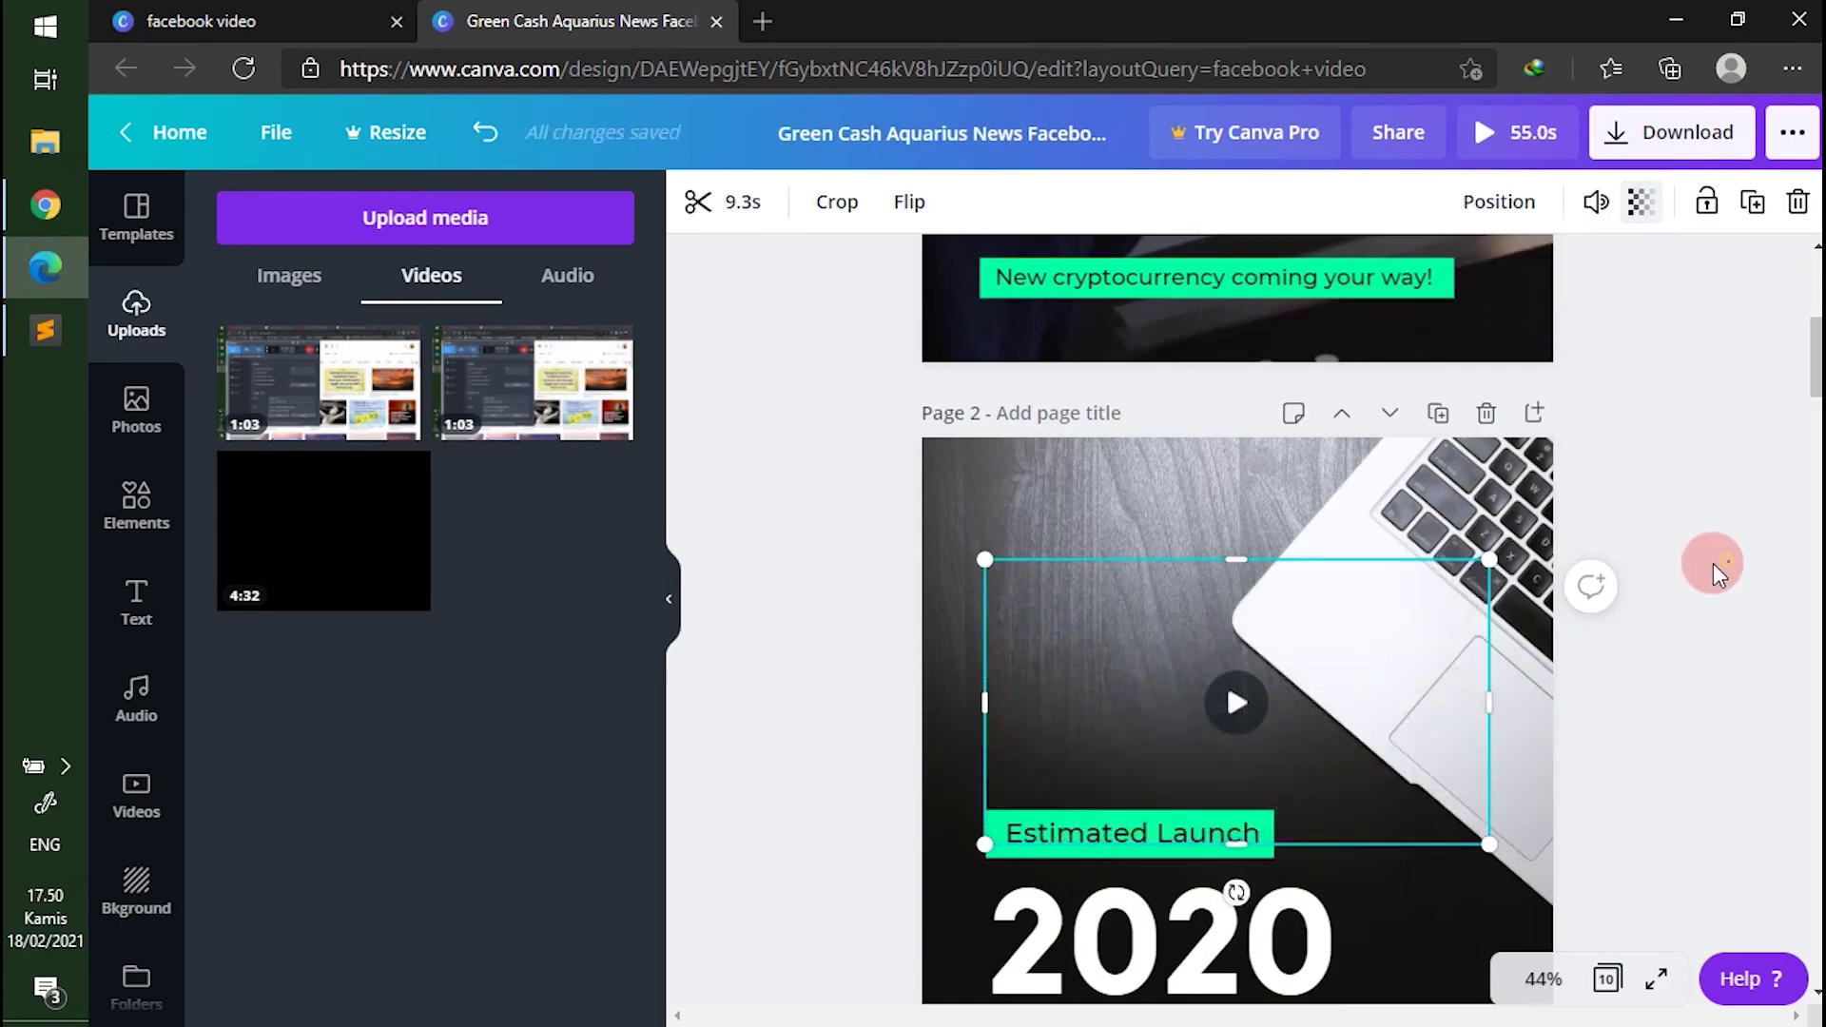
pyautogui.click(1132, 469)
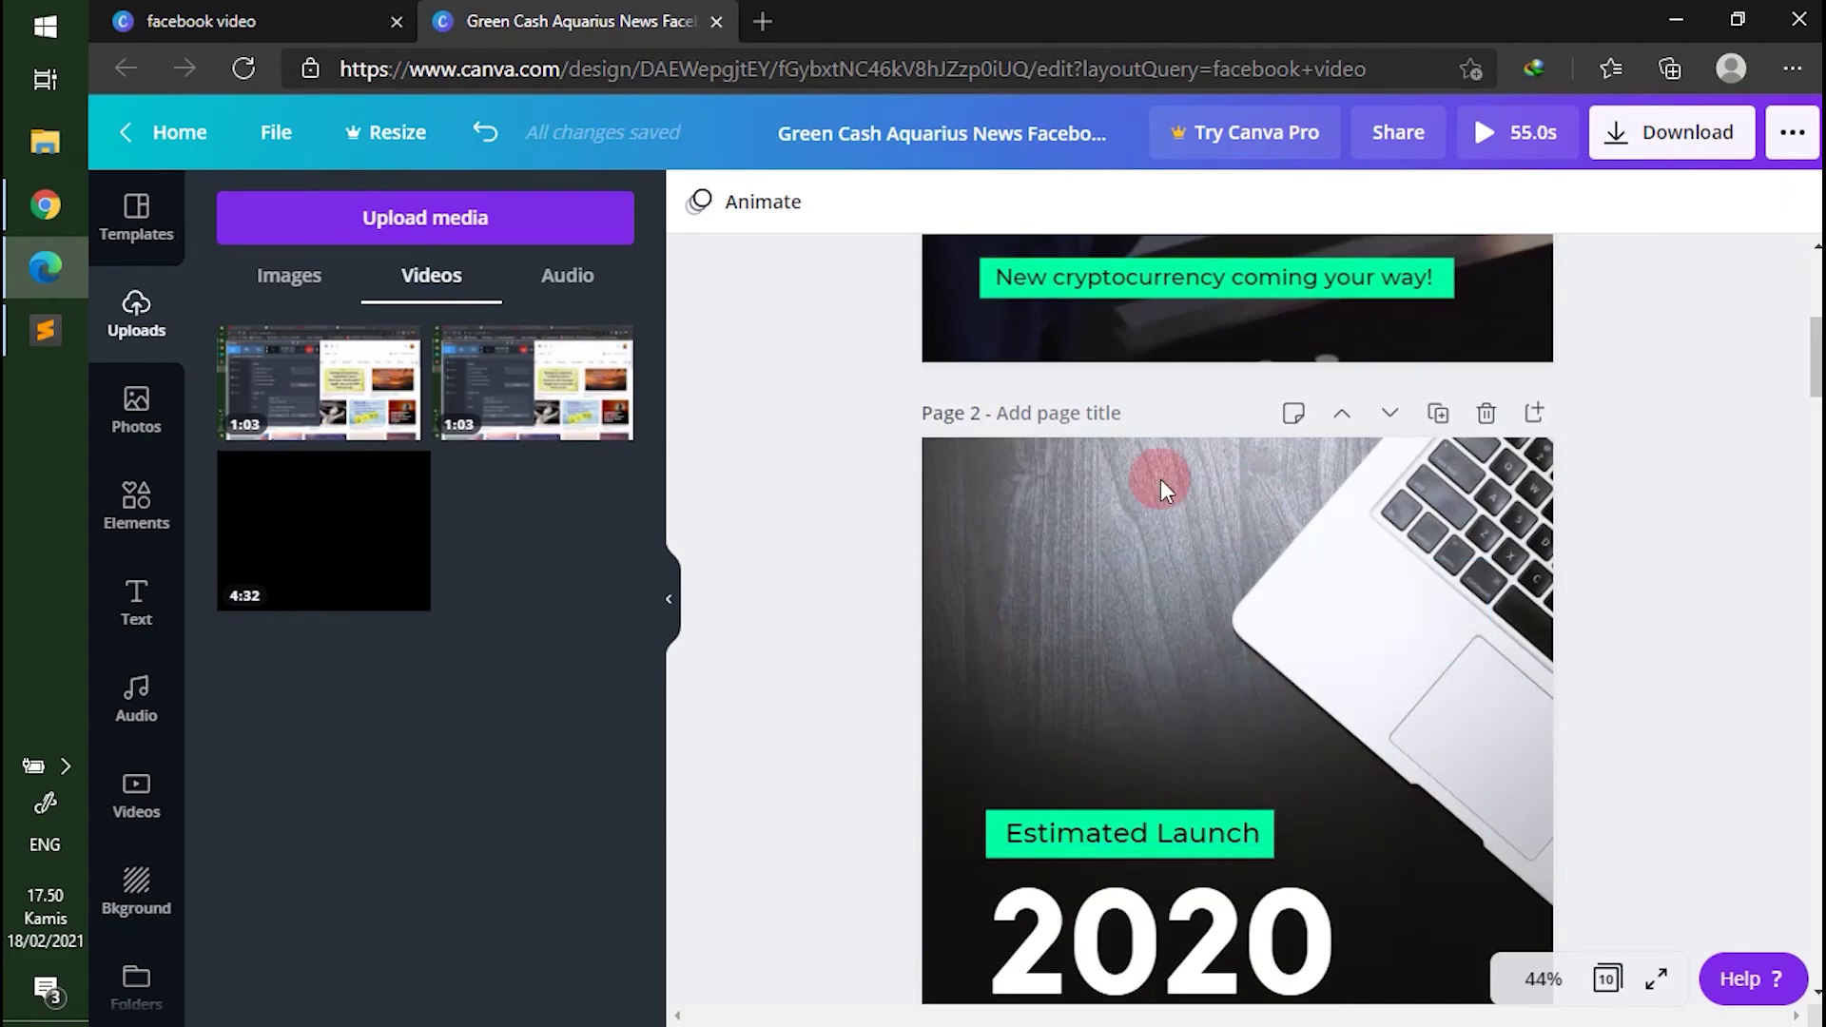
pyautogui.scroll(4, 1194, 574)
# Step: Filter audio to free tracks and add Nostalgic Piano (3:16) as background music
pyautogui.click(136, 701)
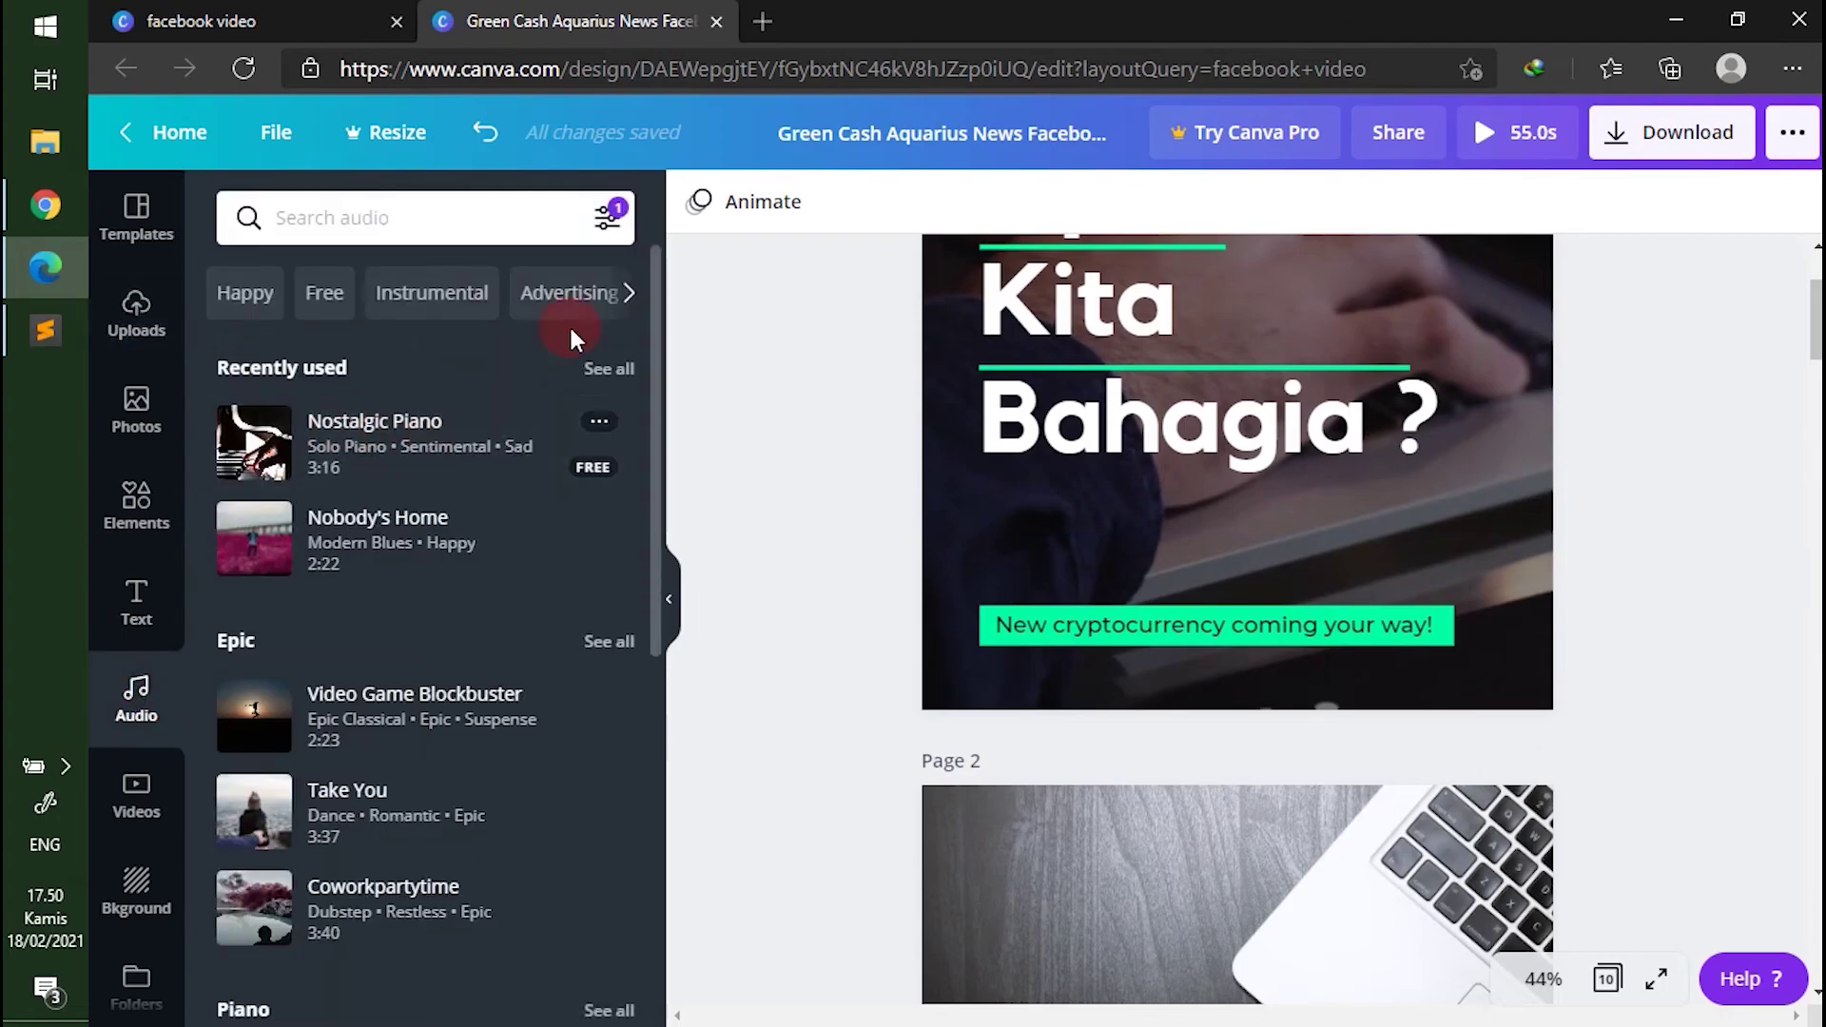
pyautogui.click(607, 220)
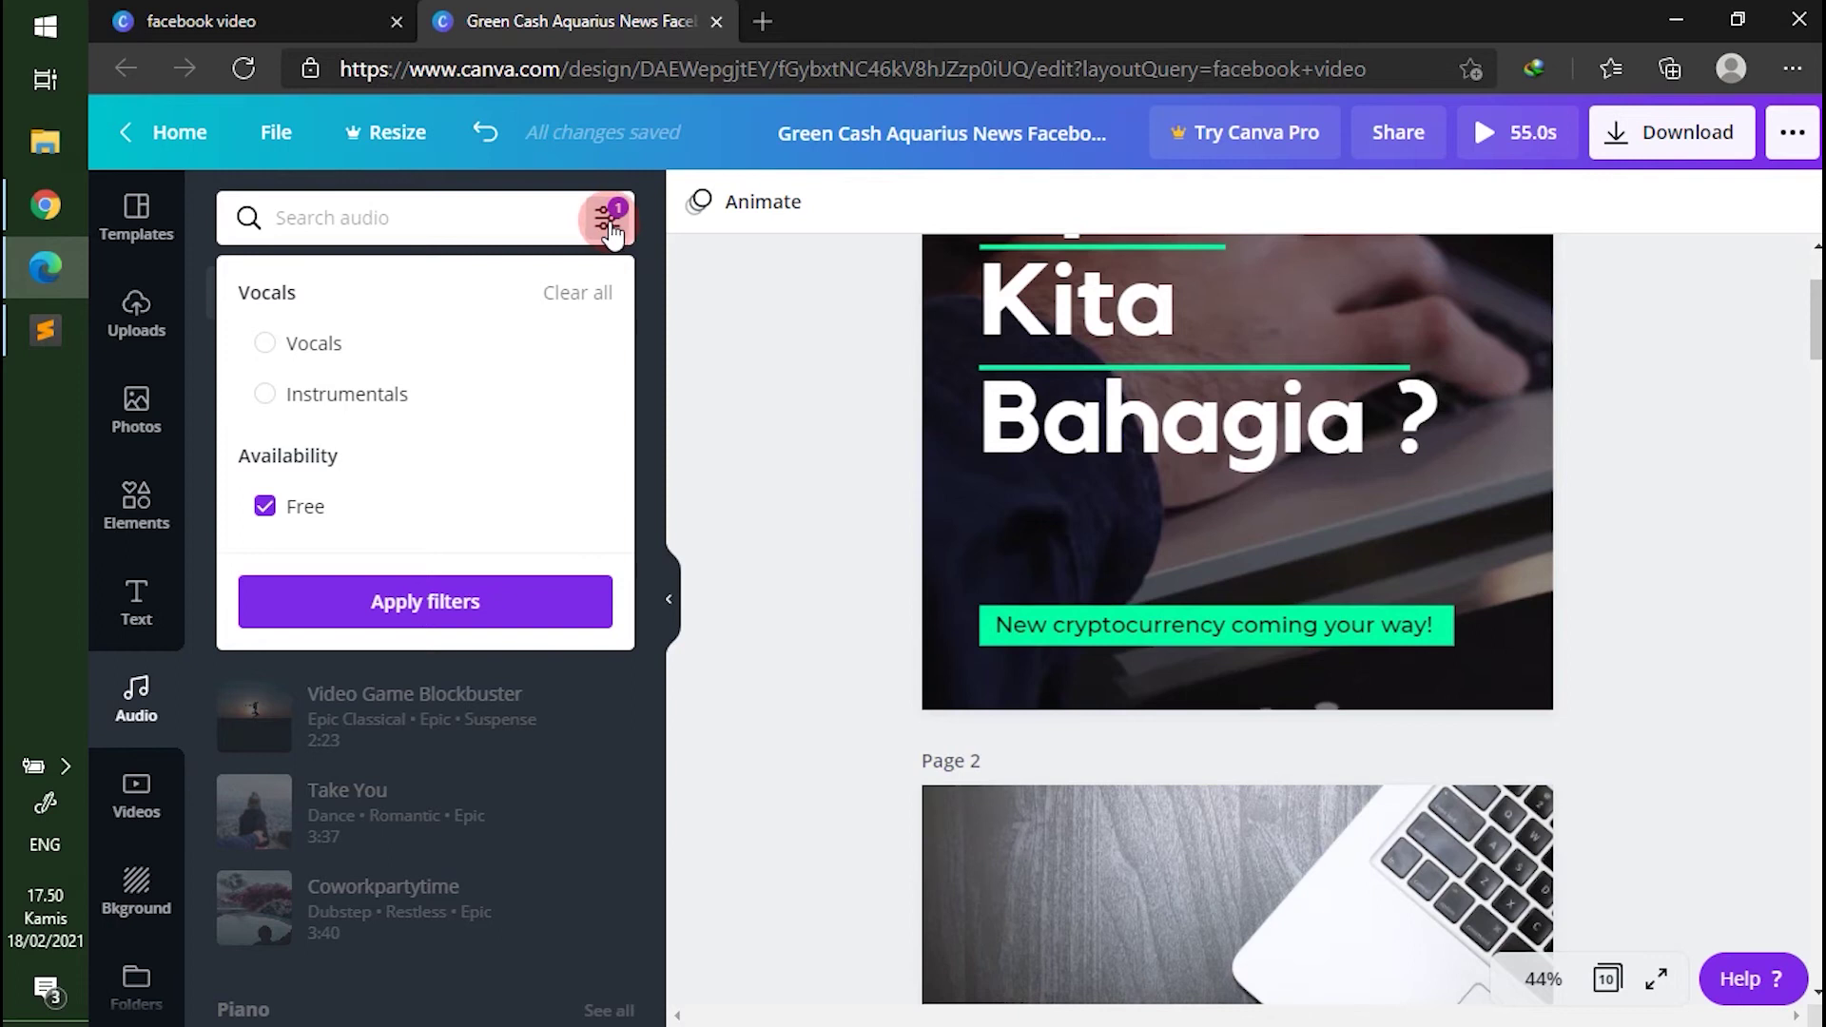
pyautogui.click(266, 505)
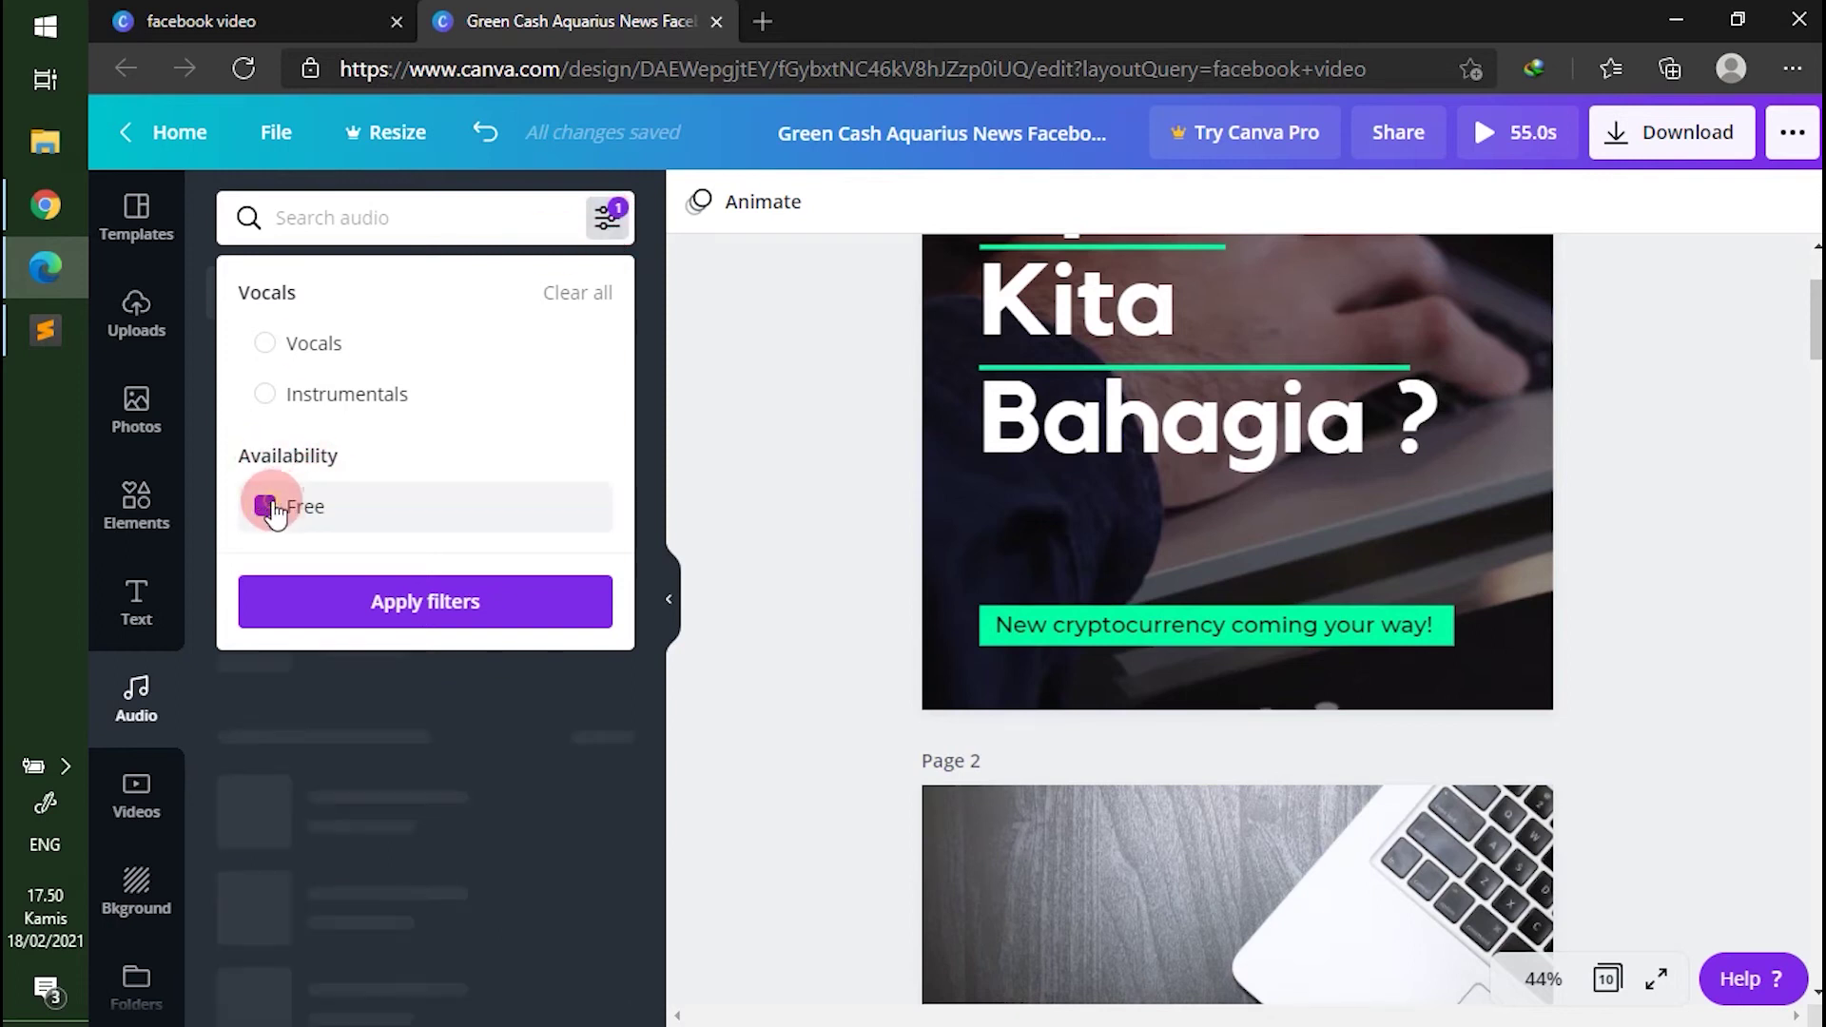
pyautogui.click(380, 599)
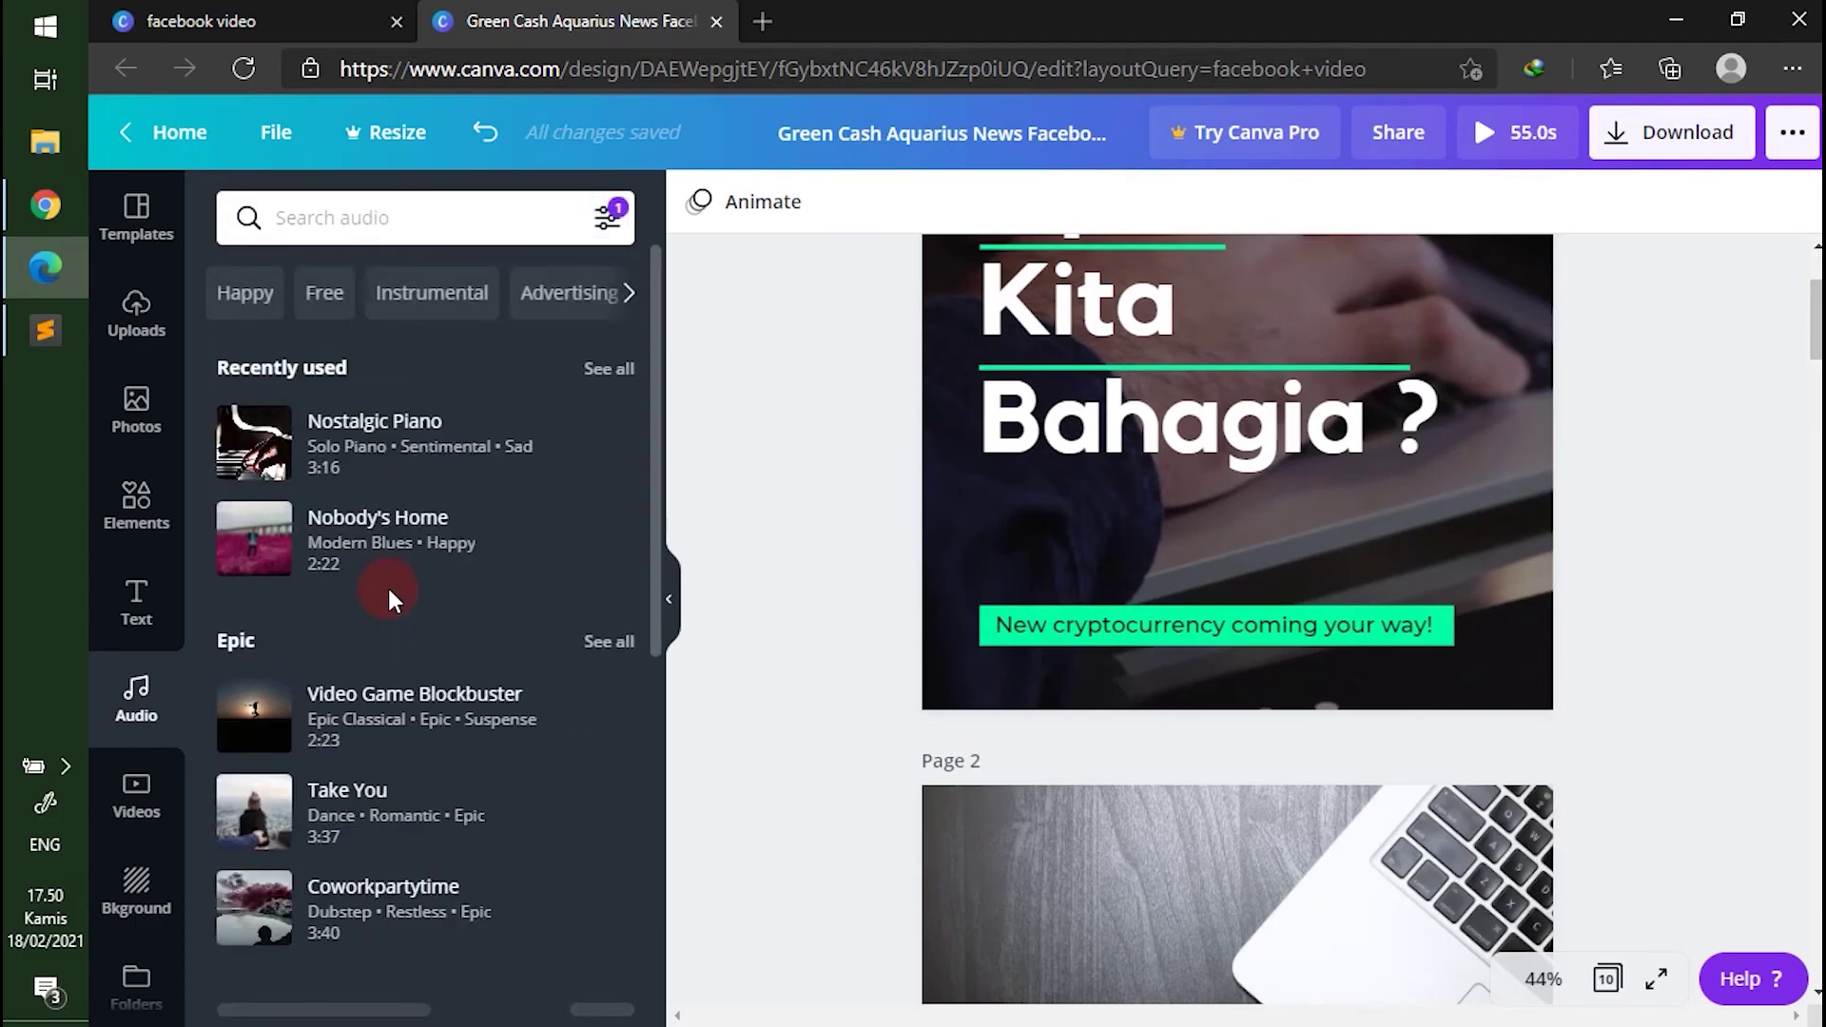
pyautogui.moveTo(414, 442)
pyautogui.click(298, 464)
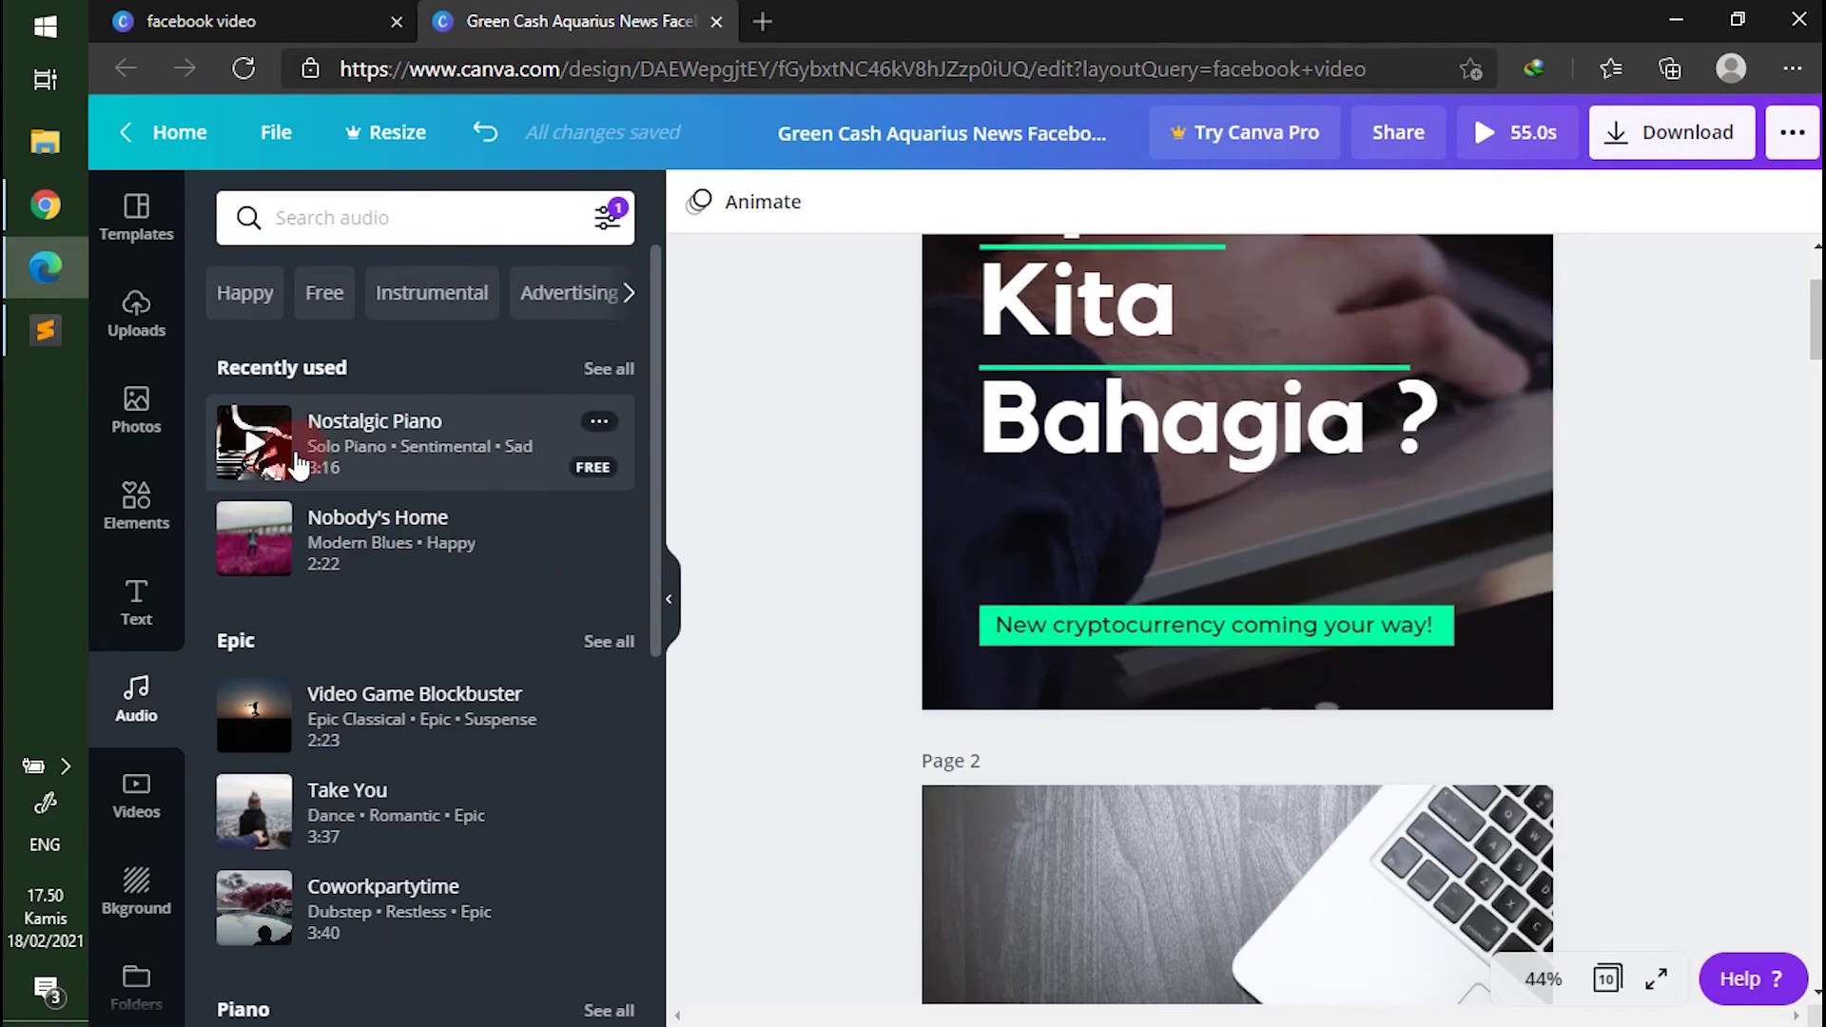
pyautogui.click(404, 445)
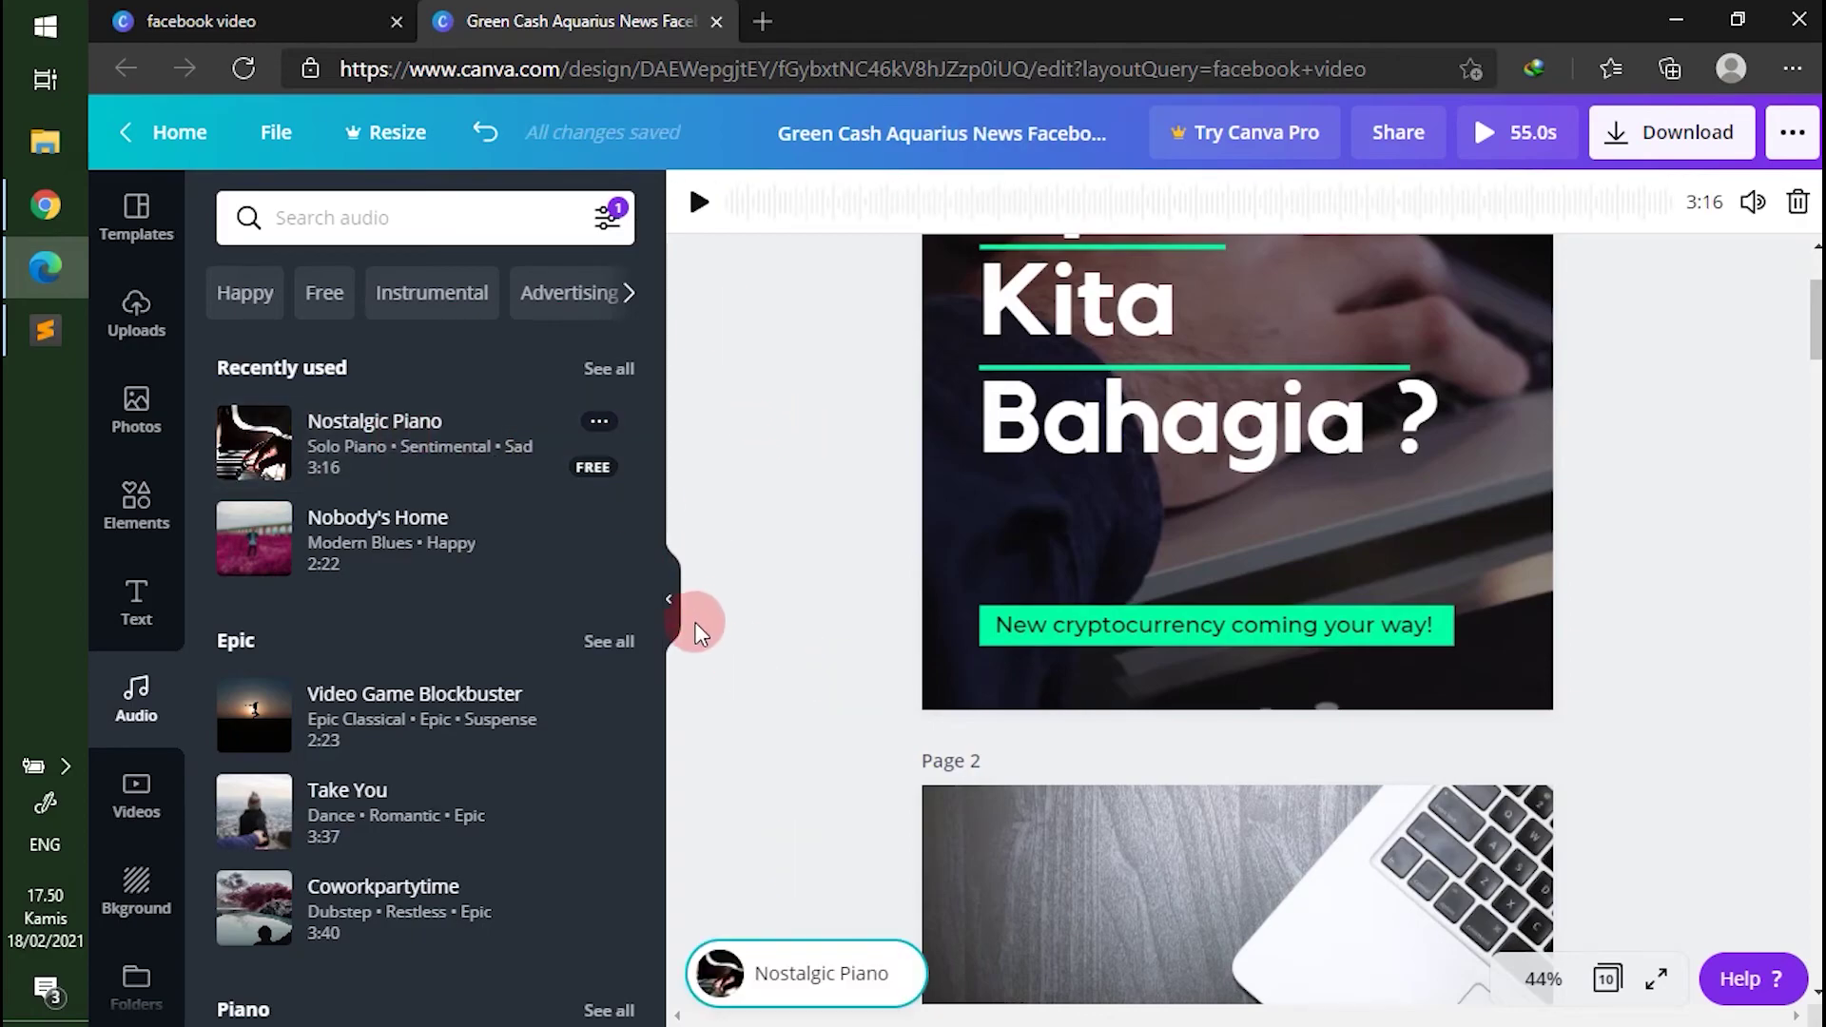
# Step: Hide the side panel and listen briefly to the Nostalgic Piano music track
pyautogui.click(676, 602)
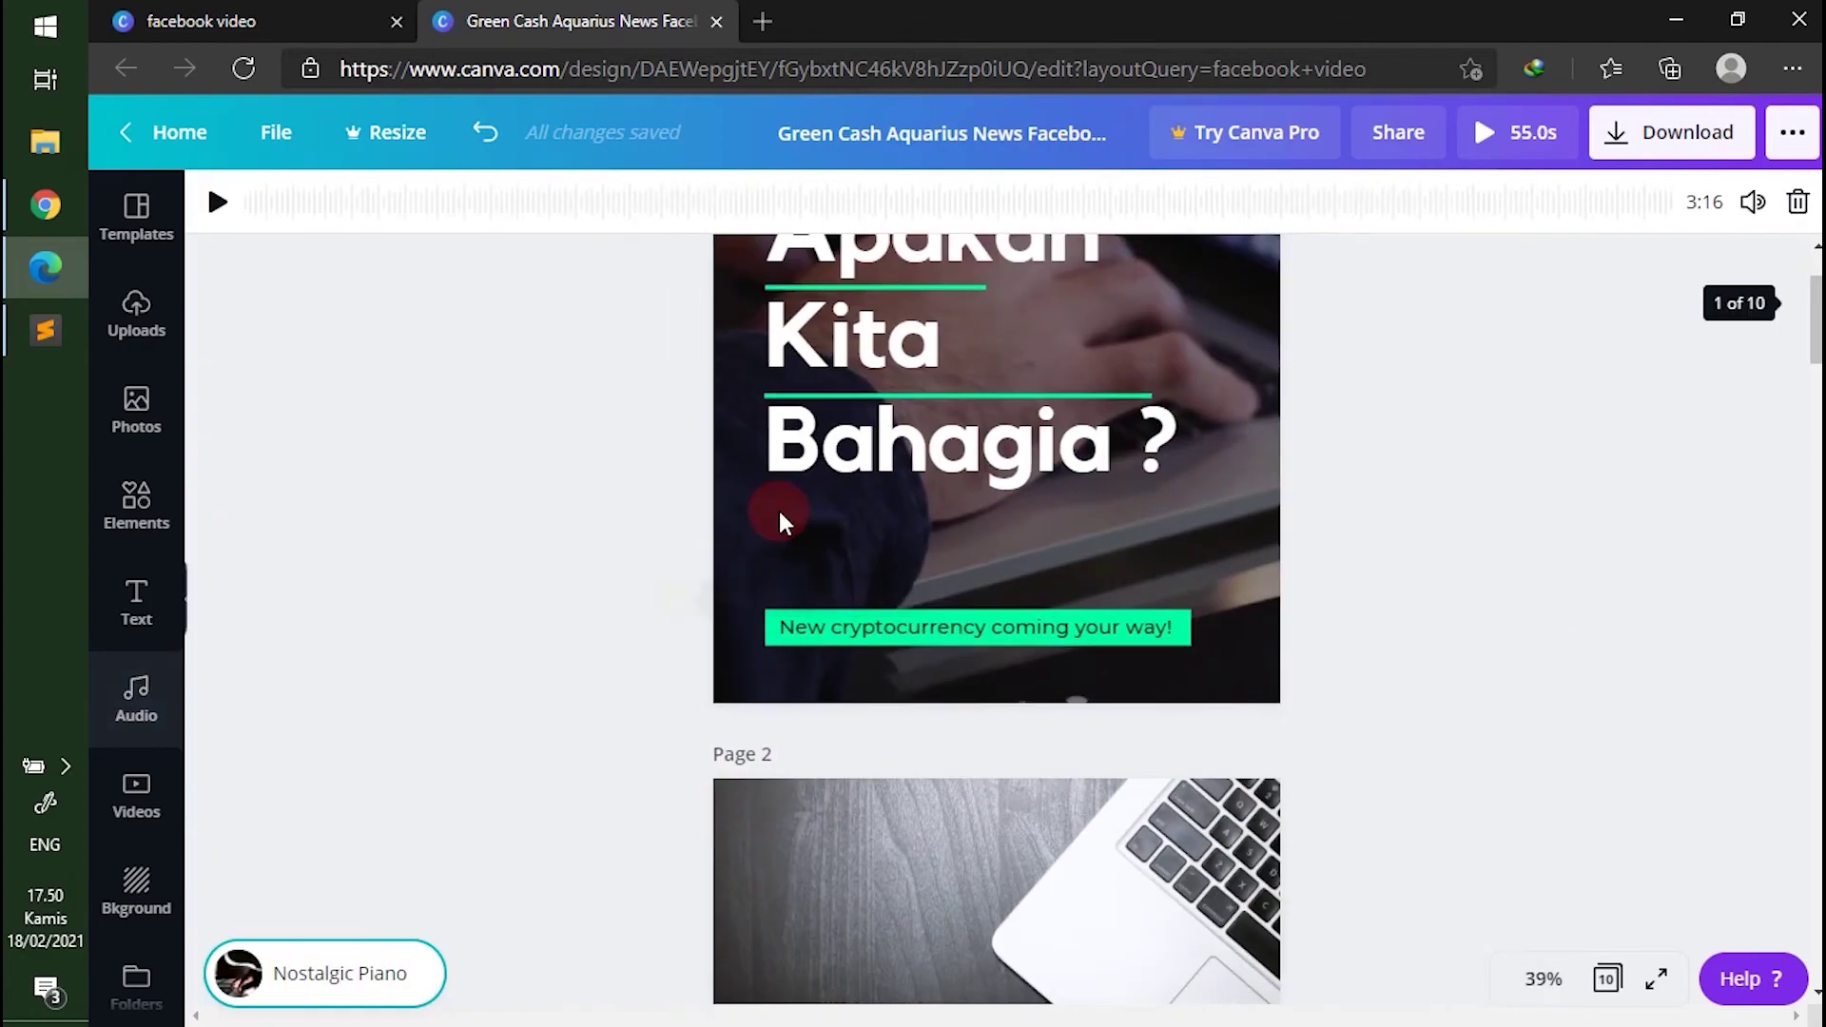
pyautogui.click(219, 201)
pyautogui.click(222, 202)
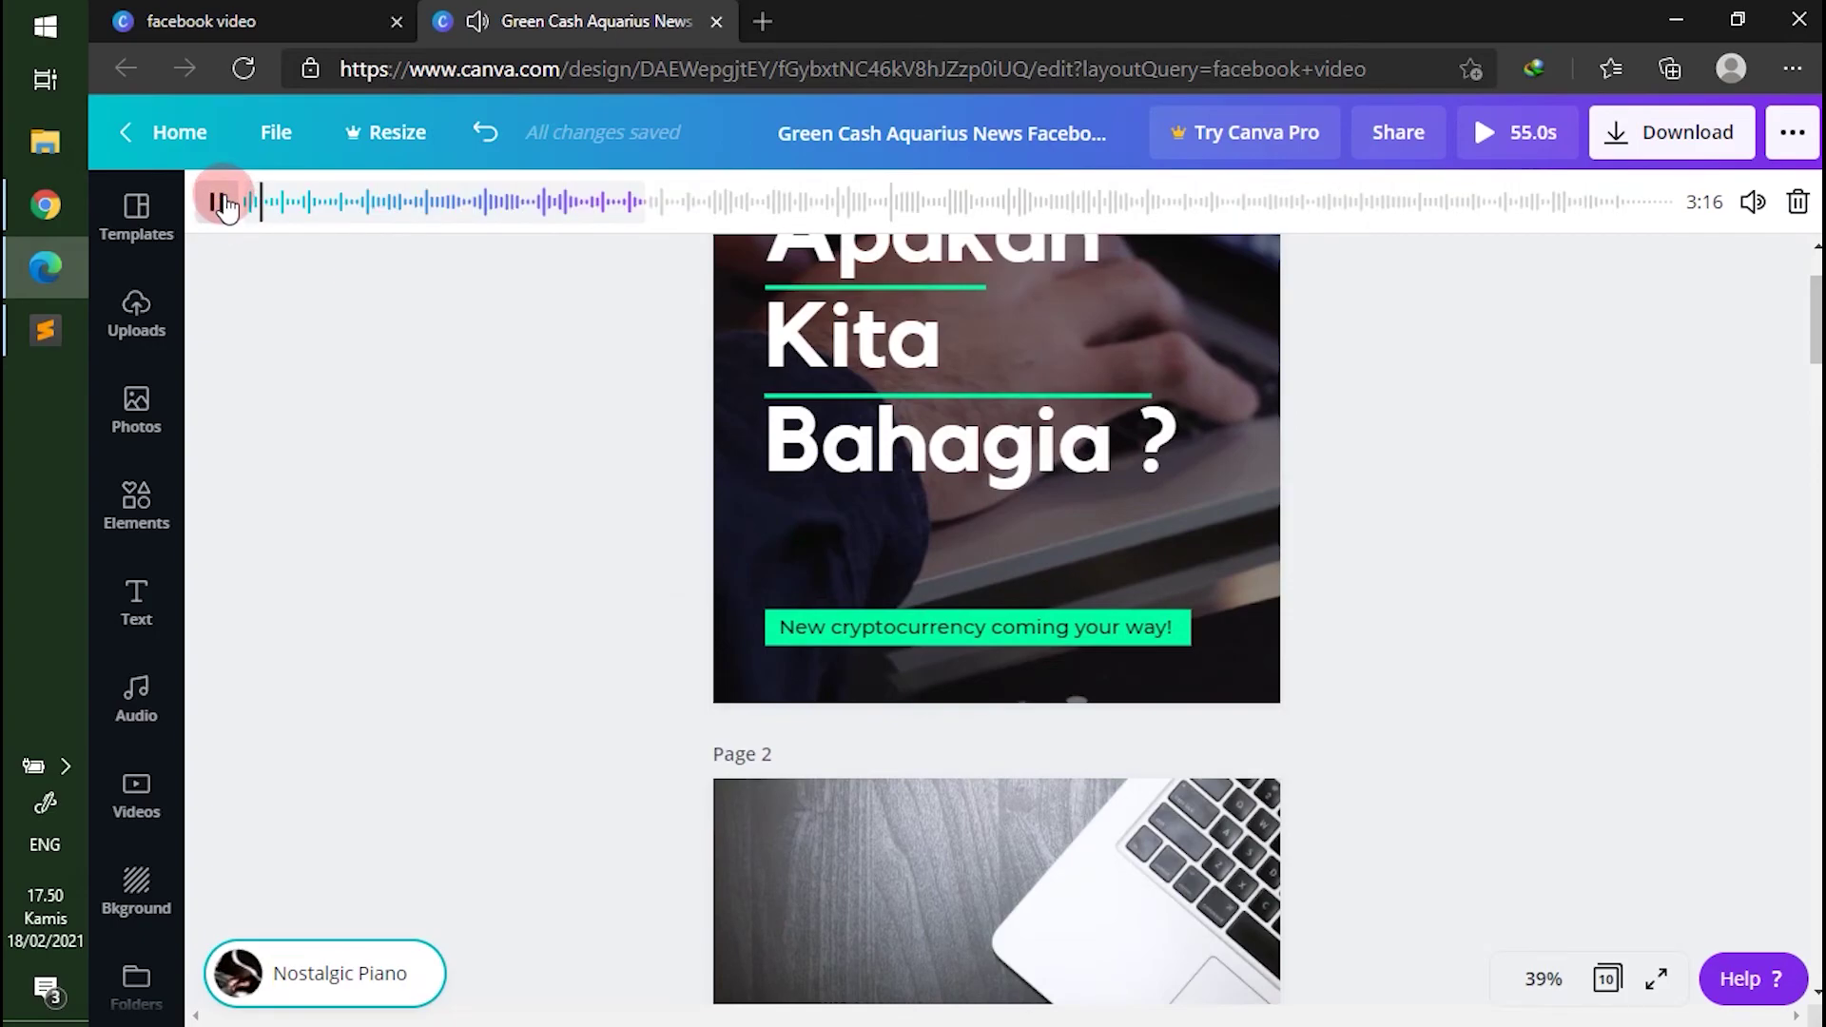
pyautogui.click(221, 203)
# Step: Play a full-screen preview of the video, then close it
pyautogui.scroll(2, 1141, 438)
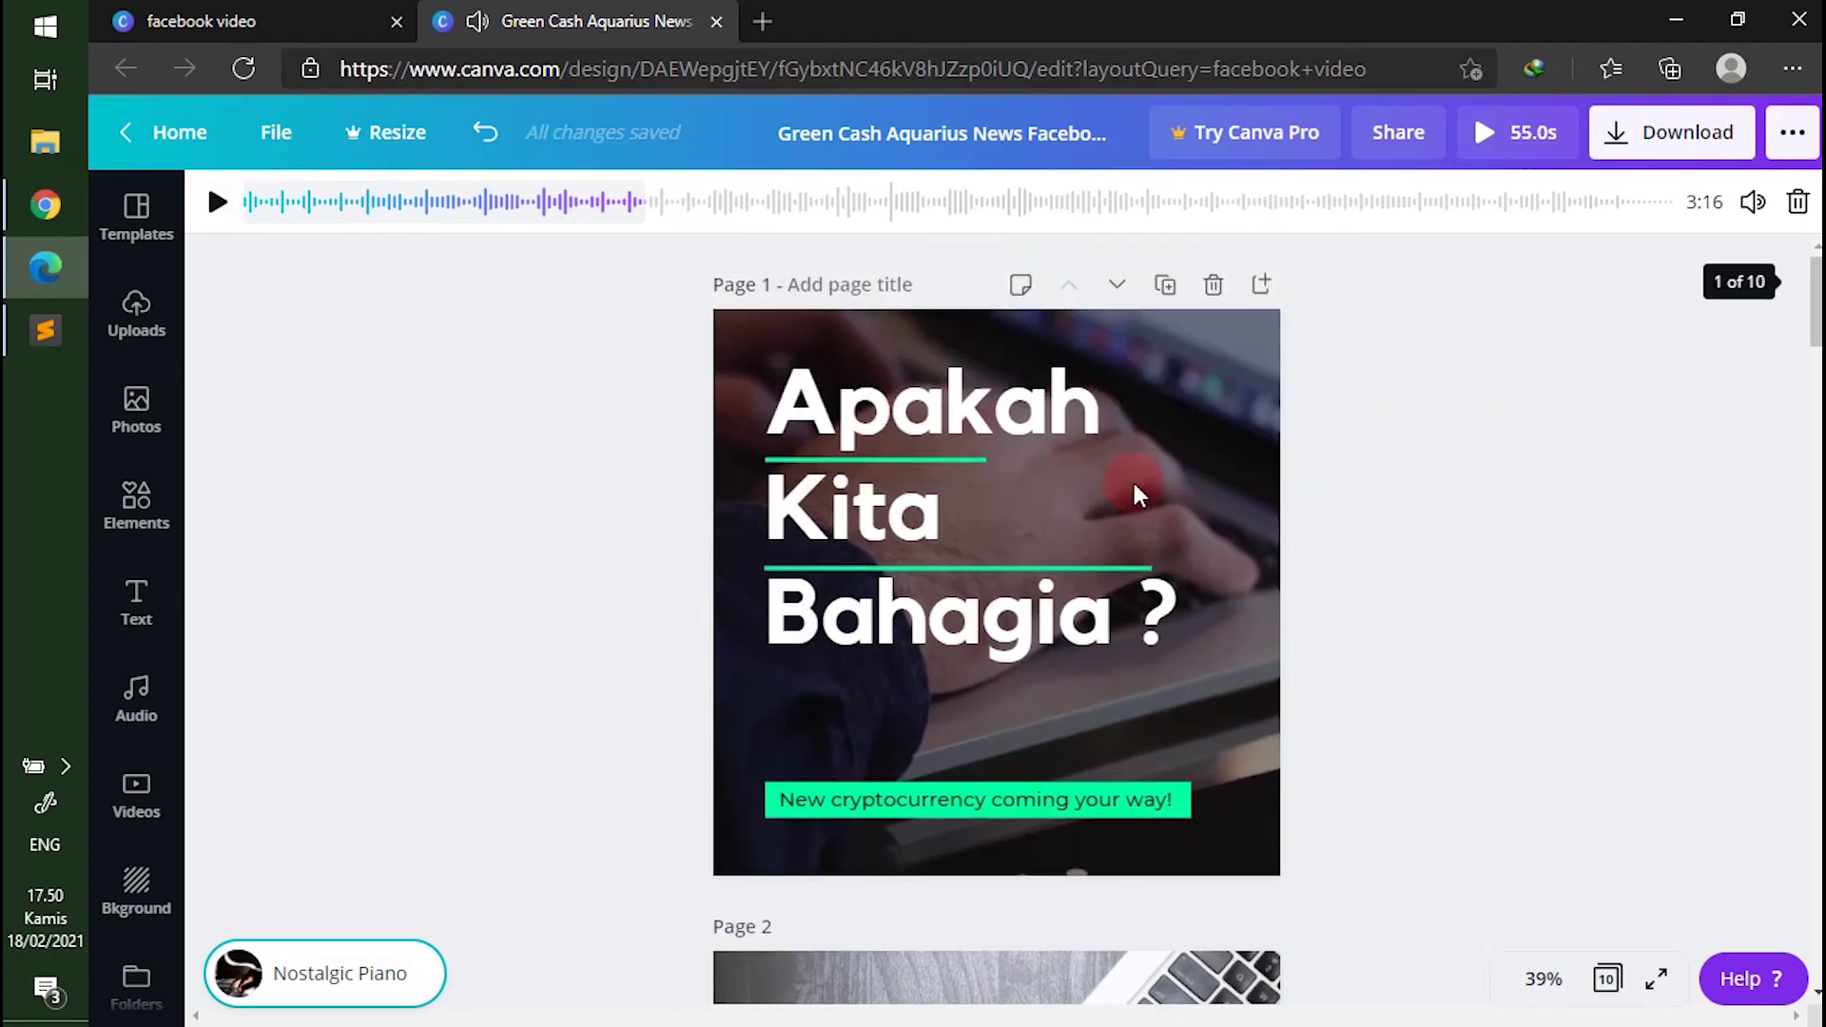
pyautogui.scroll(-5, 1046, 571)
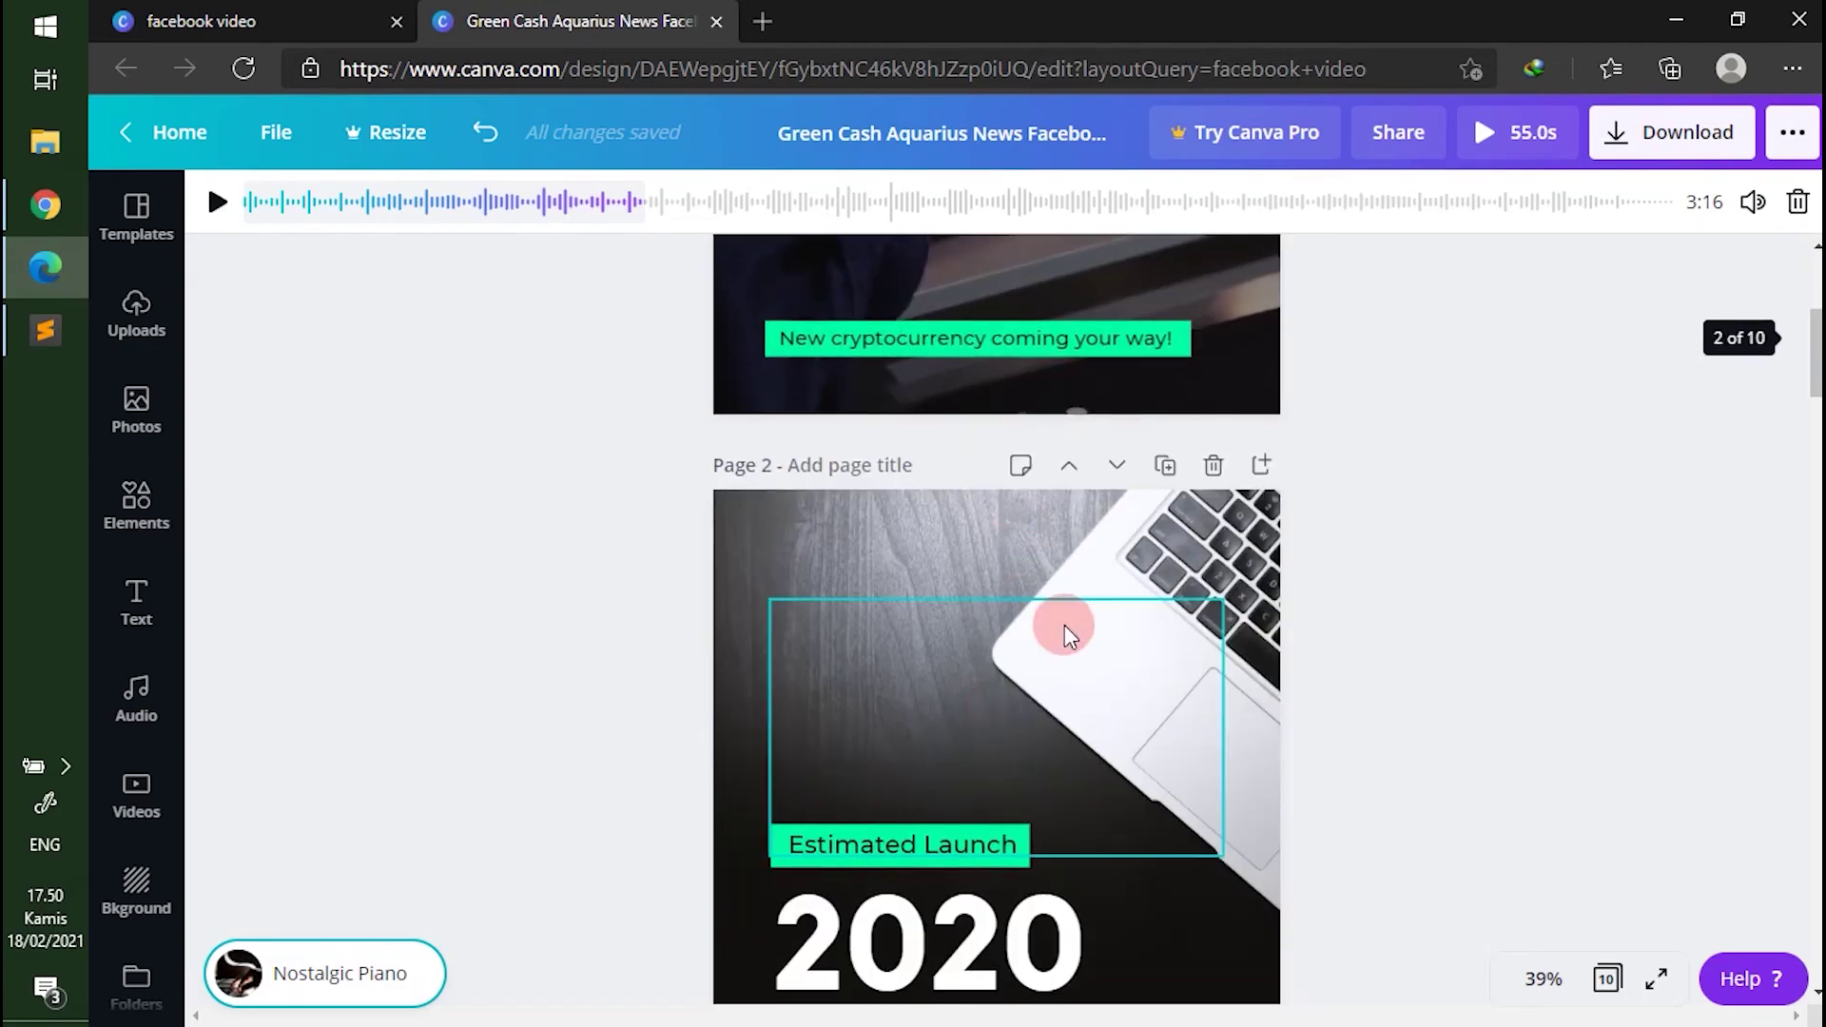
pyautogui.scroll(5, 1417, 361)
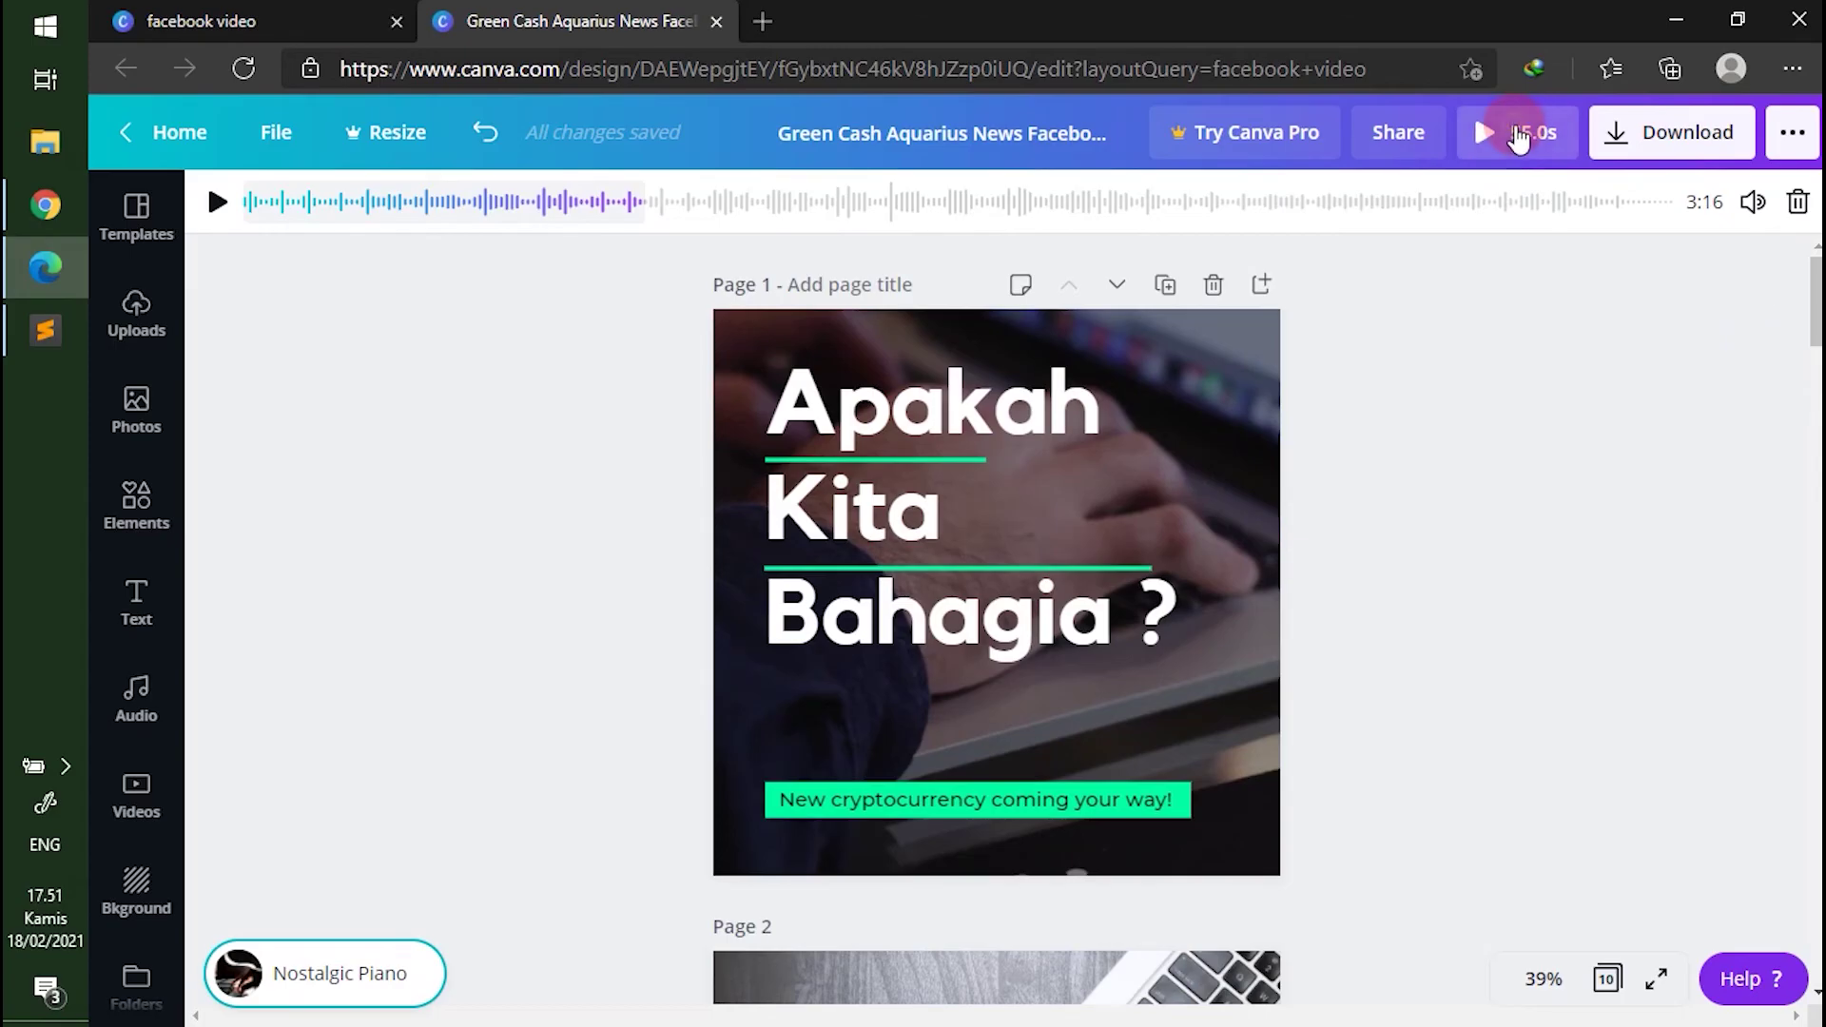
pyautogui.click(1518, 138)
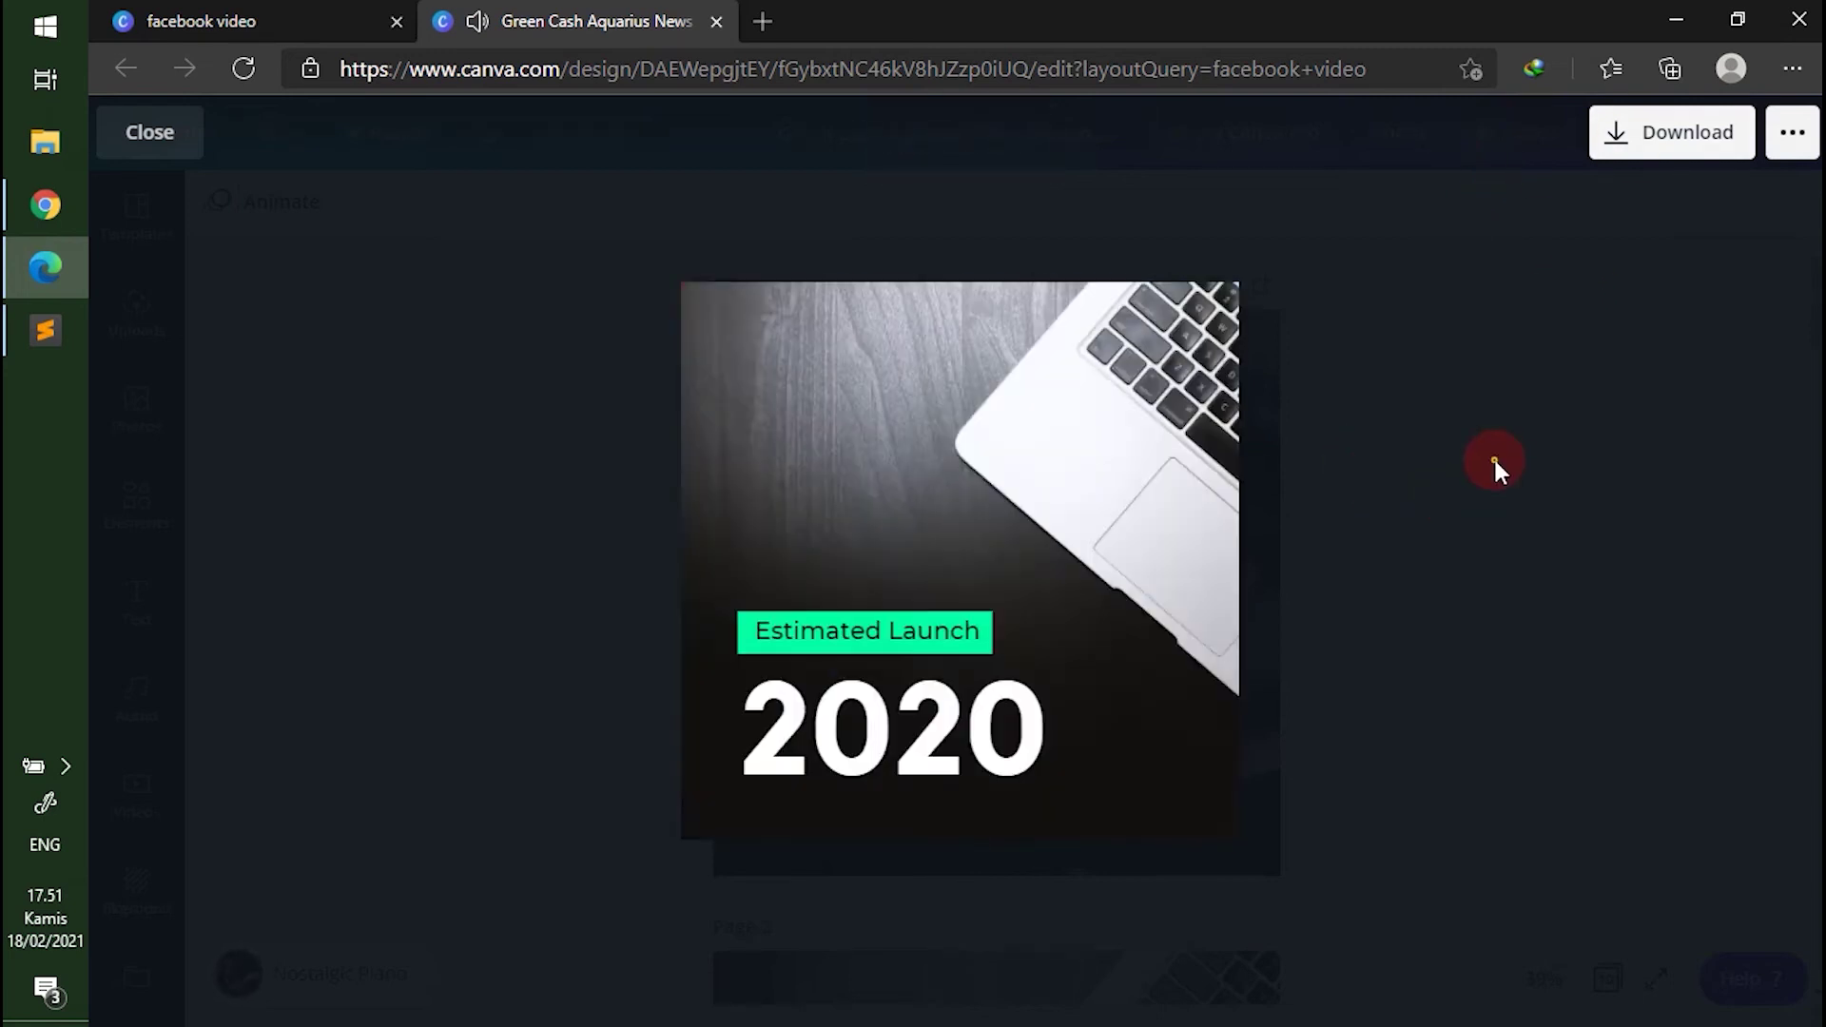
pyautogui.click(1495, 468)
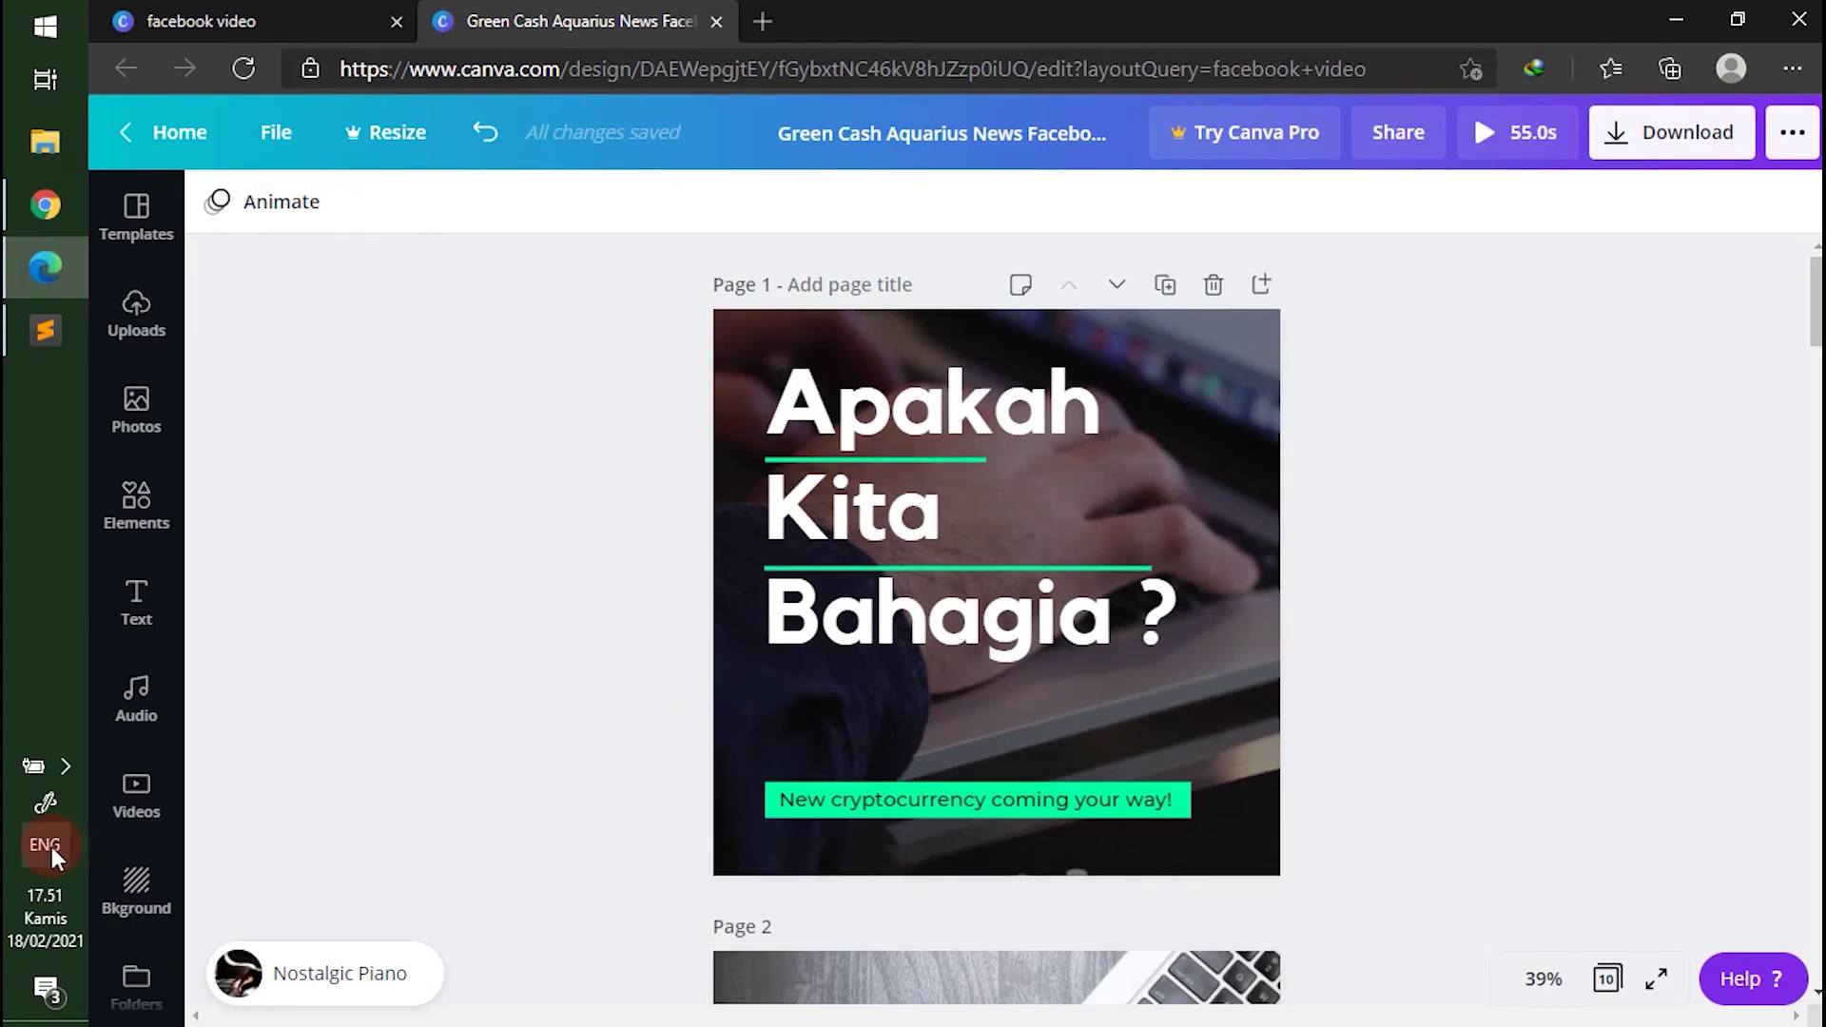
# Step: Lower the Nostalgic Piano track's volume from 100 to about 18
pyautogui.click(138, 699)
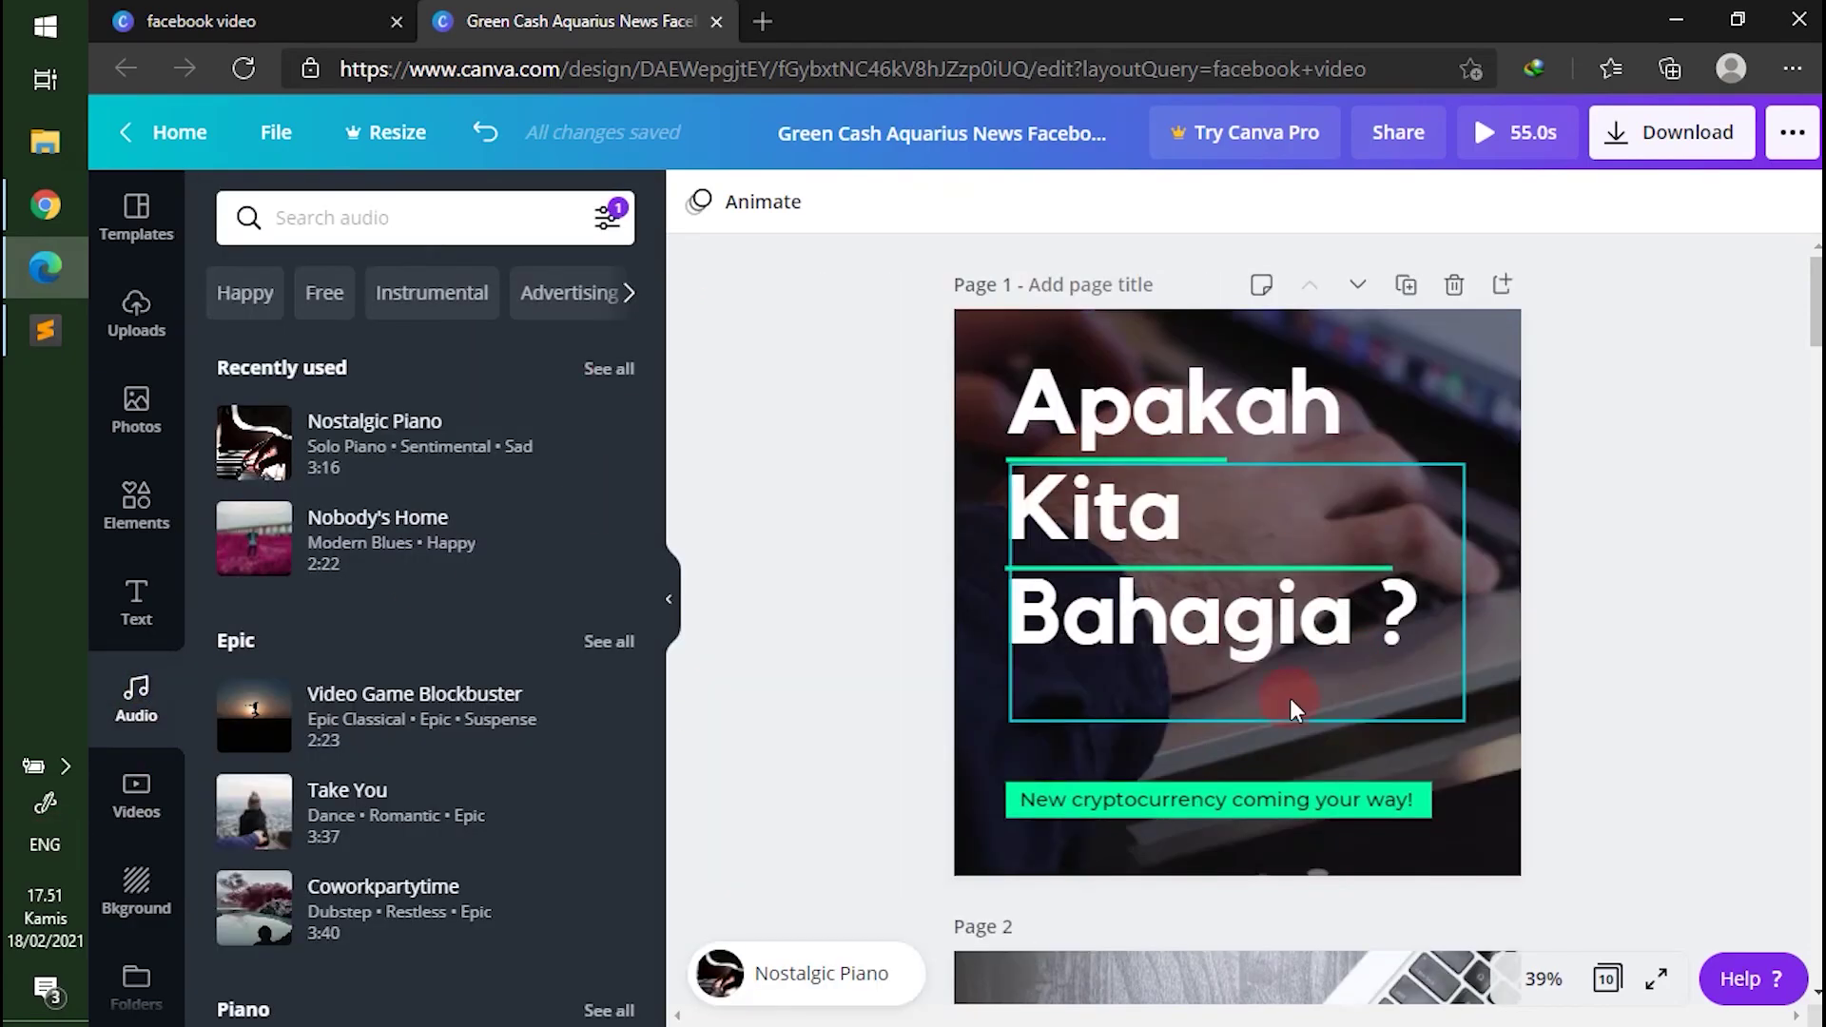
pyautogui.click(1423, 524)
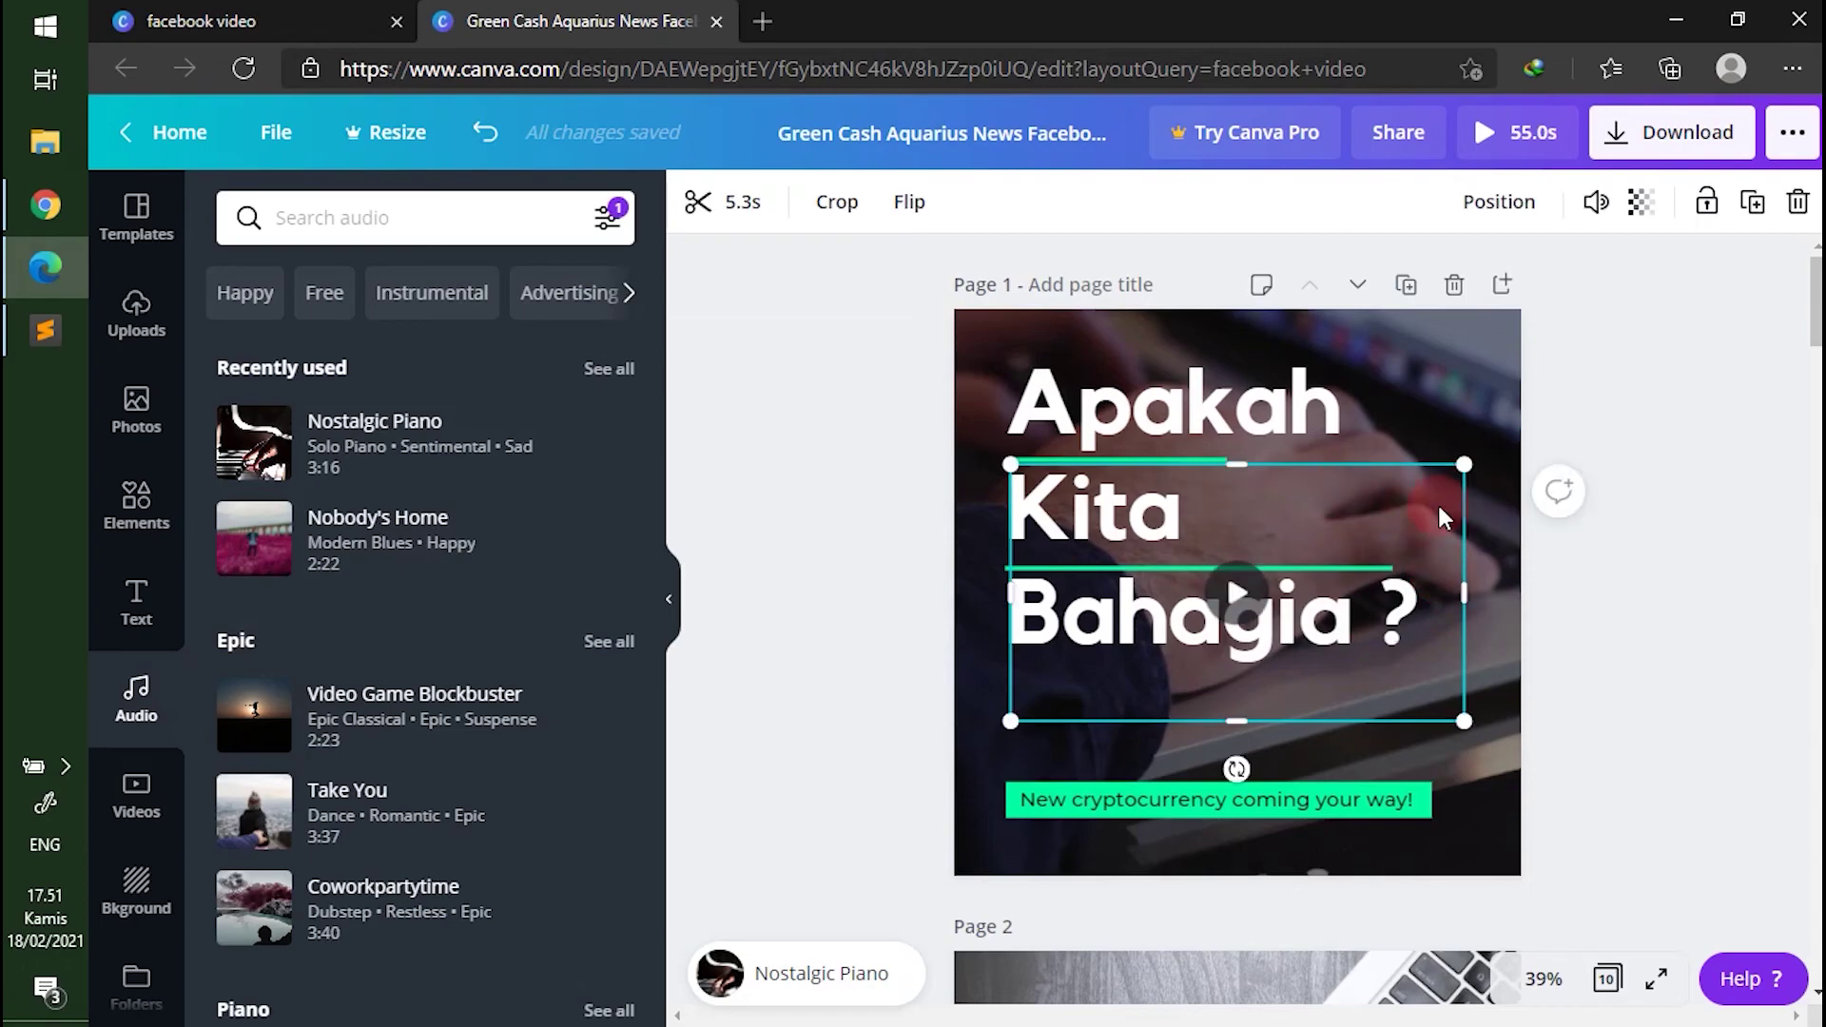
pyautogui.click(826, 981)
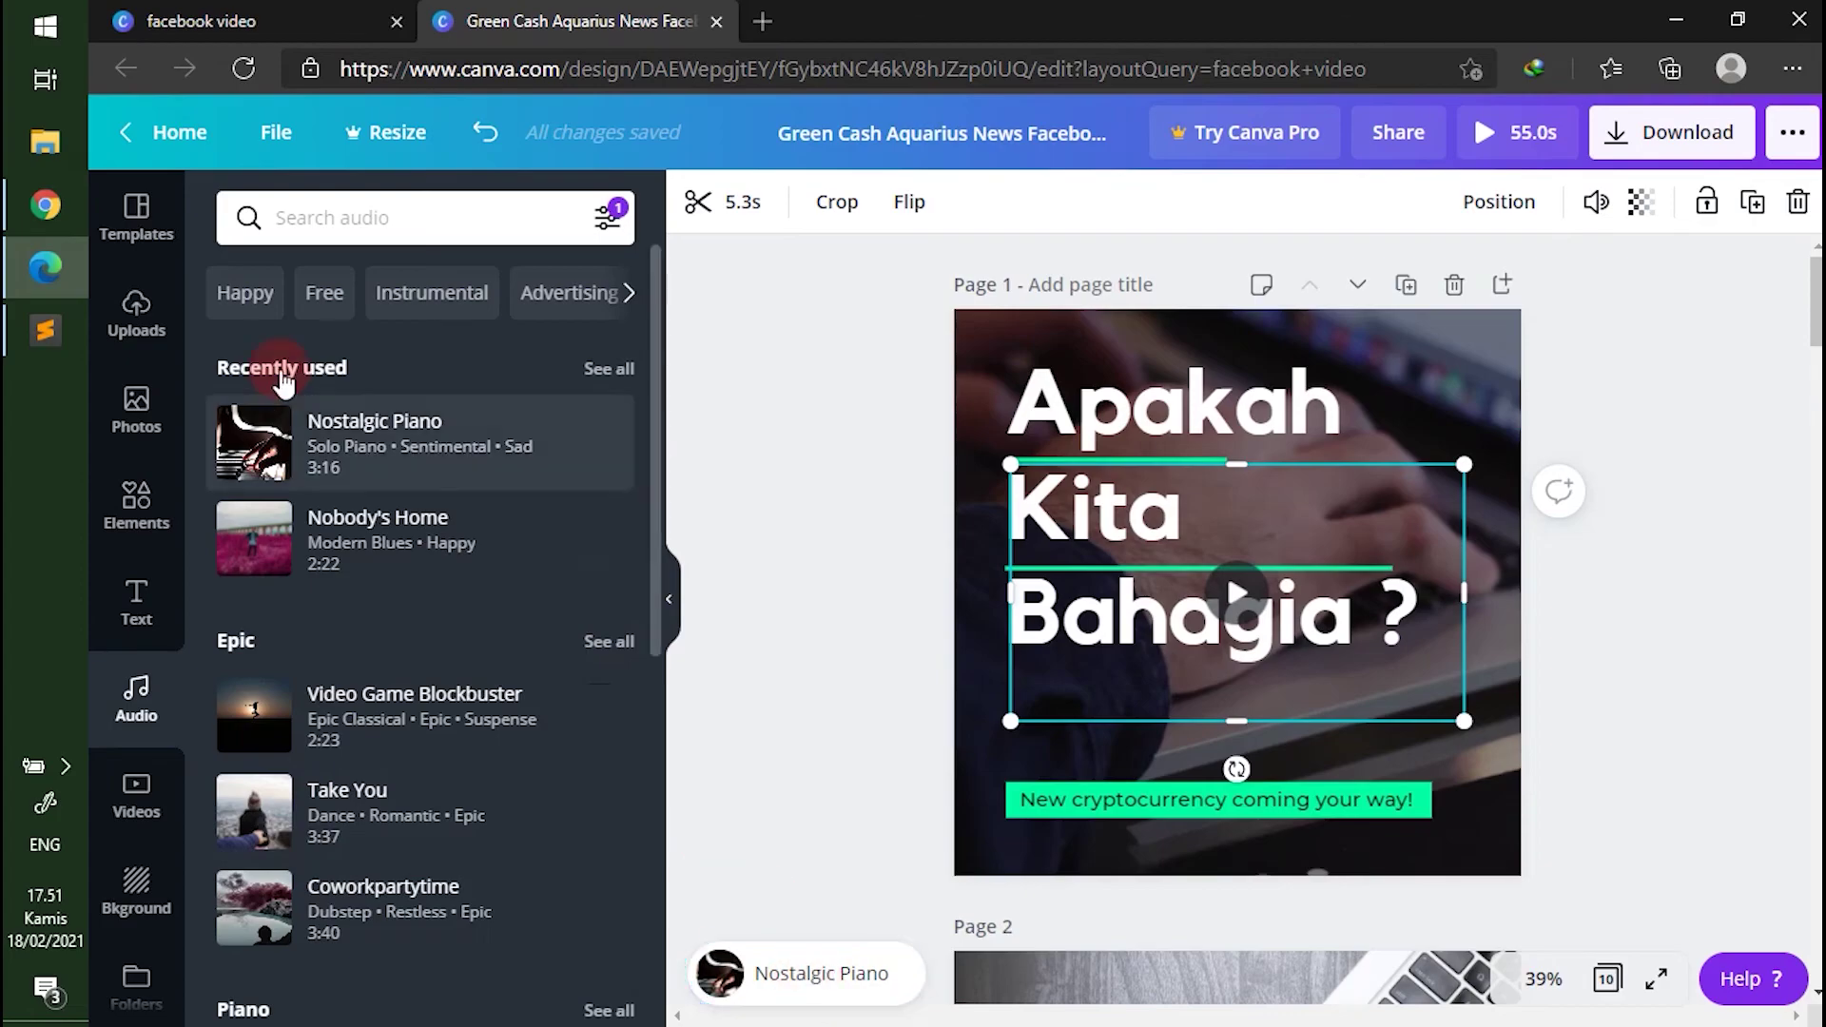
pyautogui.click(799, 989)
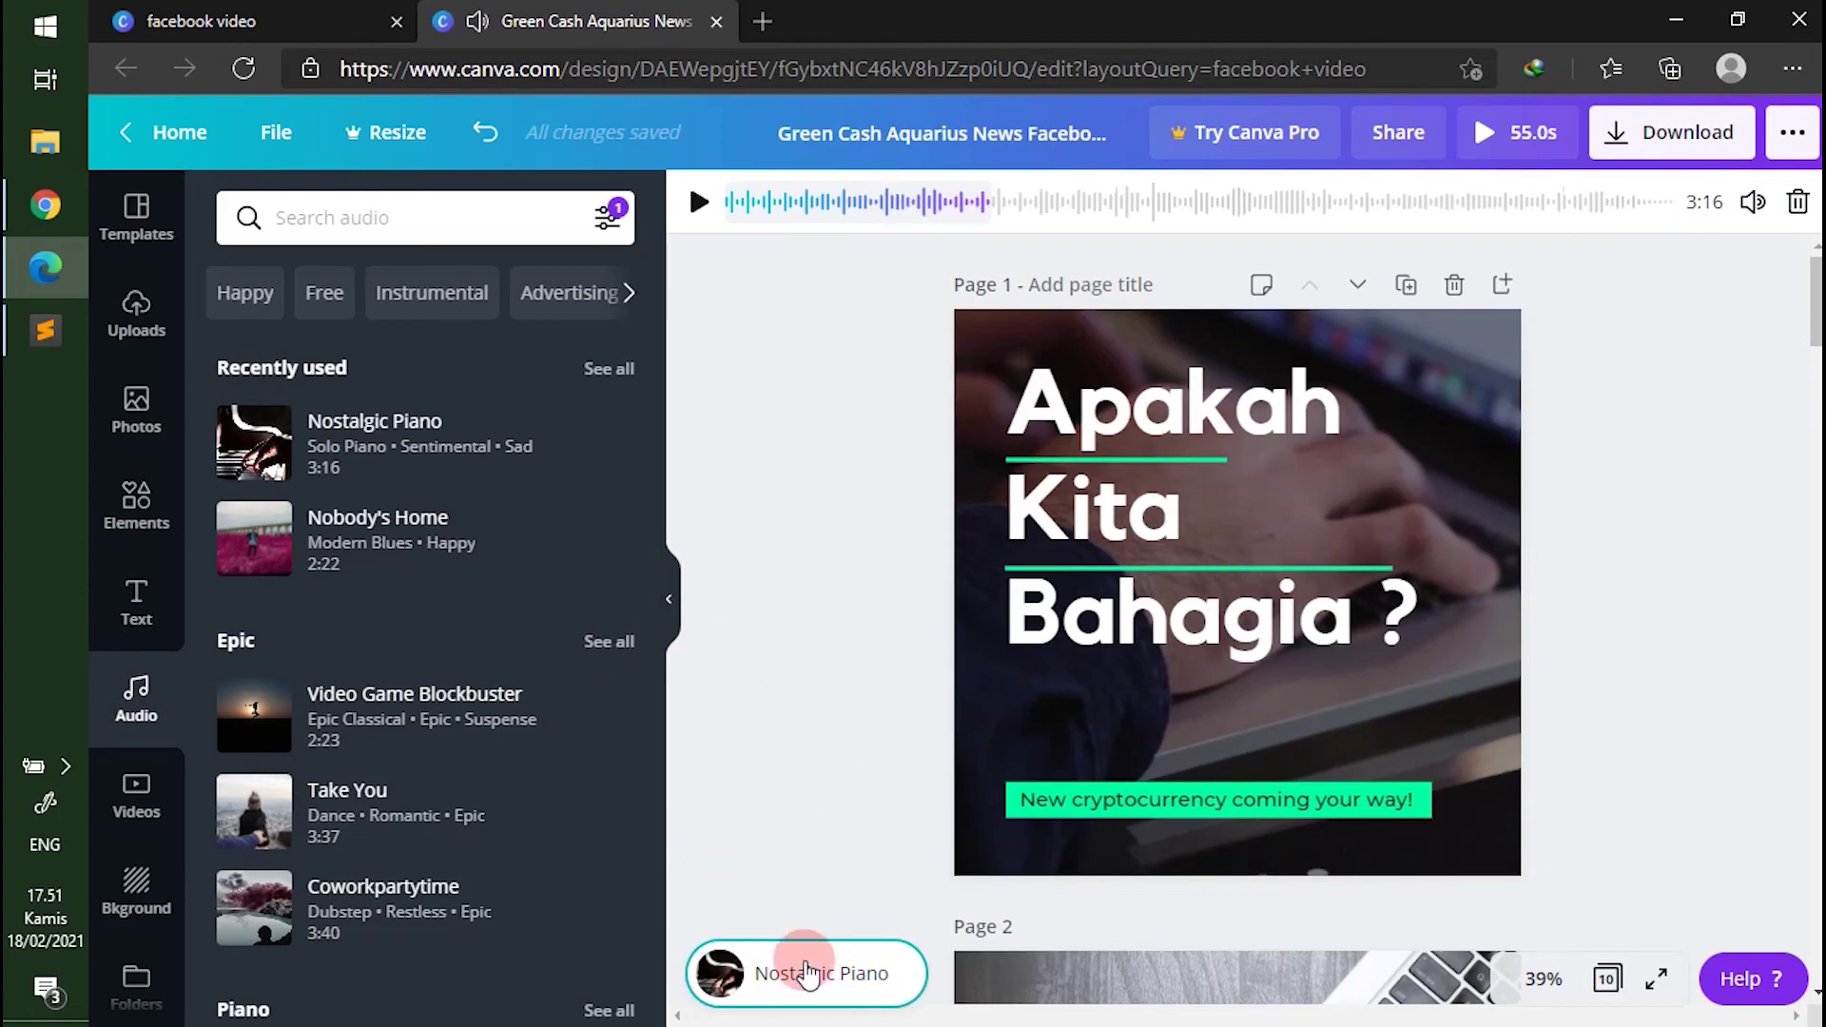
pyautogui.click(1753, 202)
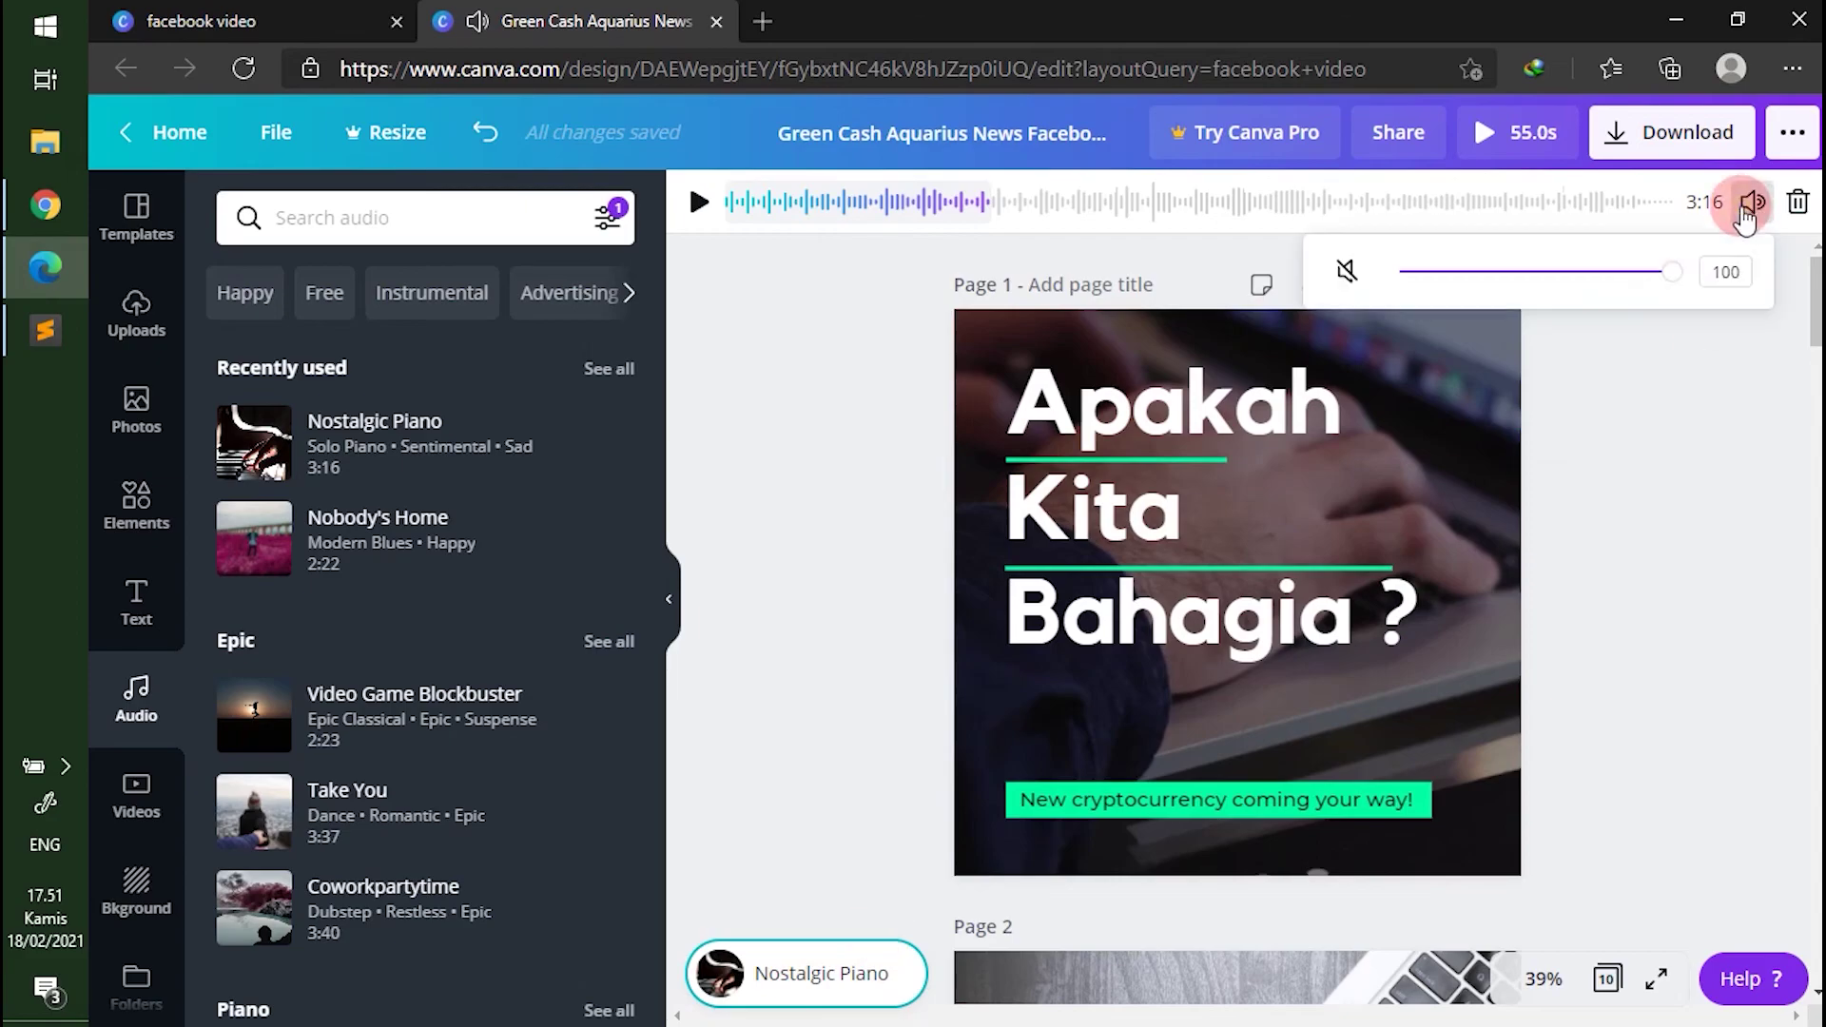
pyautogui.moveTo(1617, 283); pyautogui.dragTo(1452, 296)
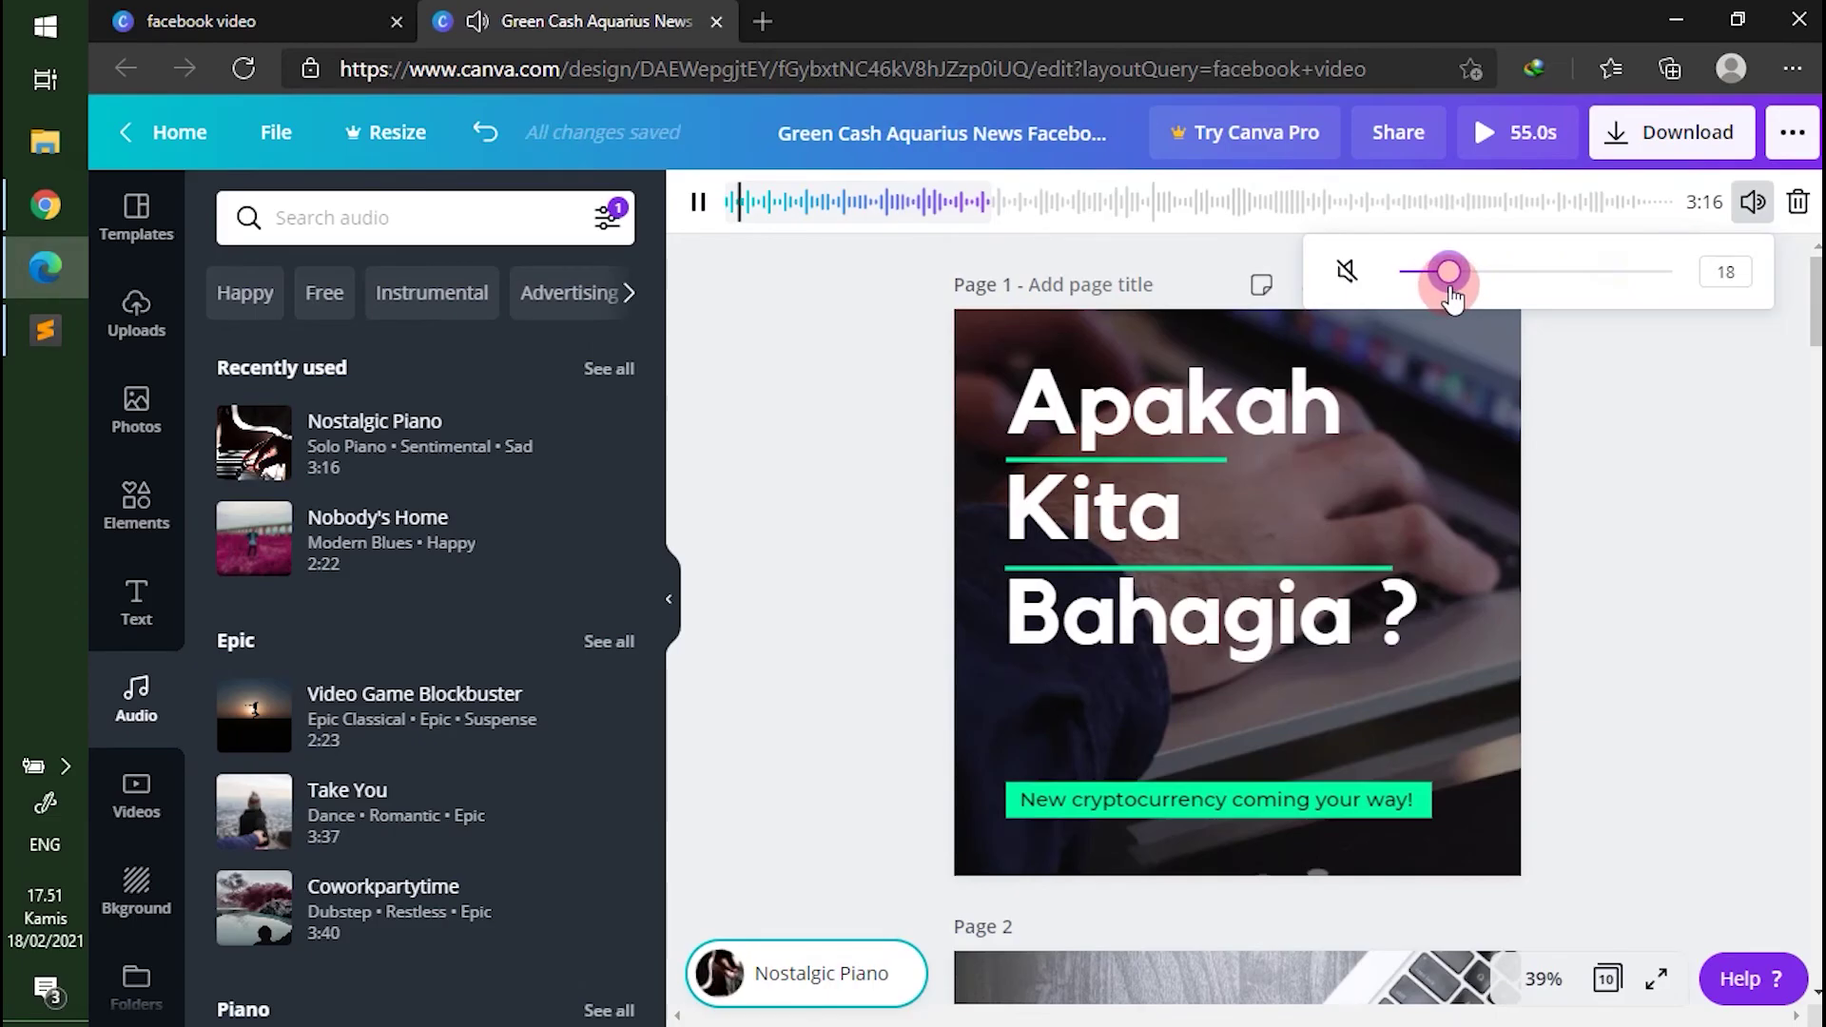
pyautogui.click(1634, 420)
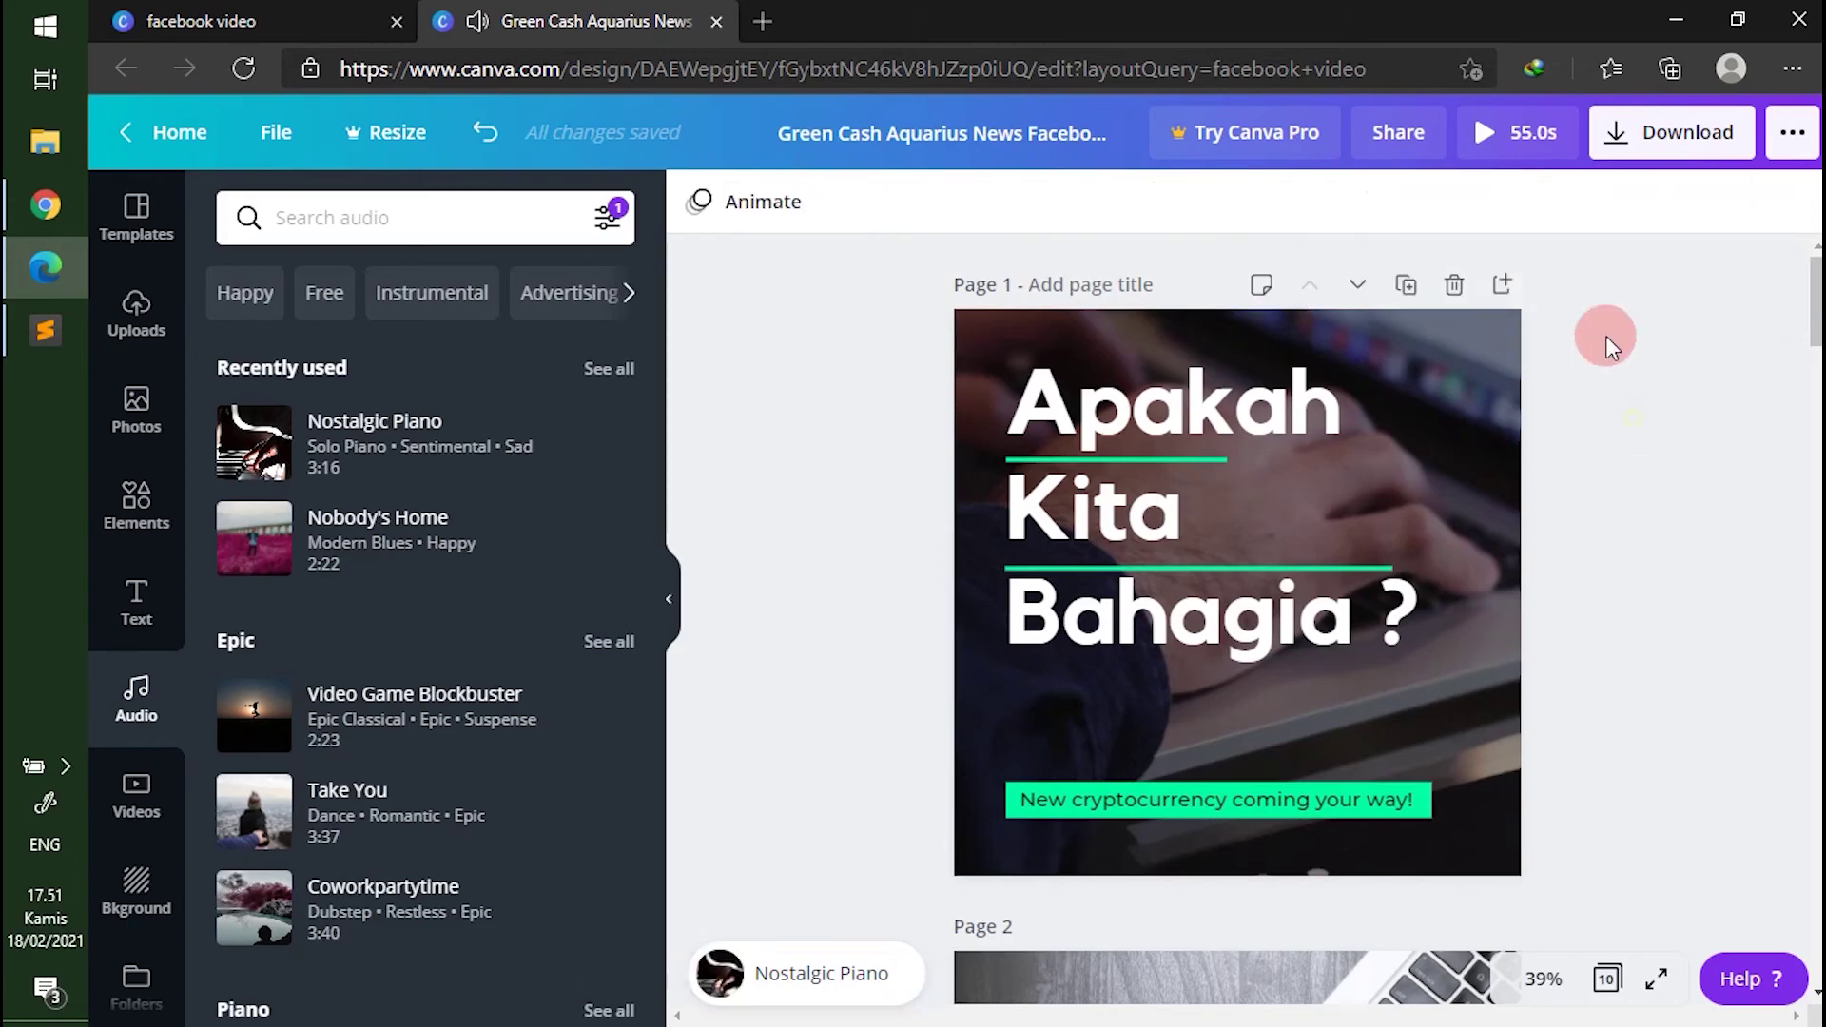
# Step: Preview the video full screen, close it, and hide the music panel
pyautogui.click(1512, 142)
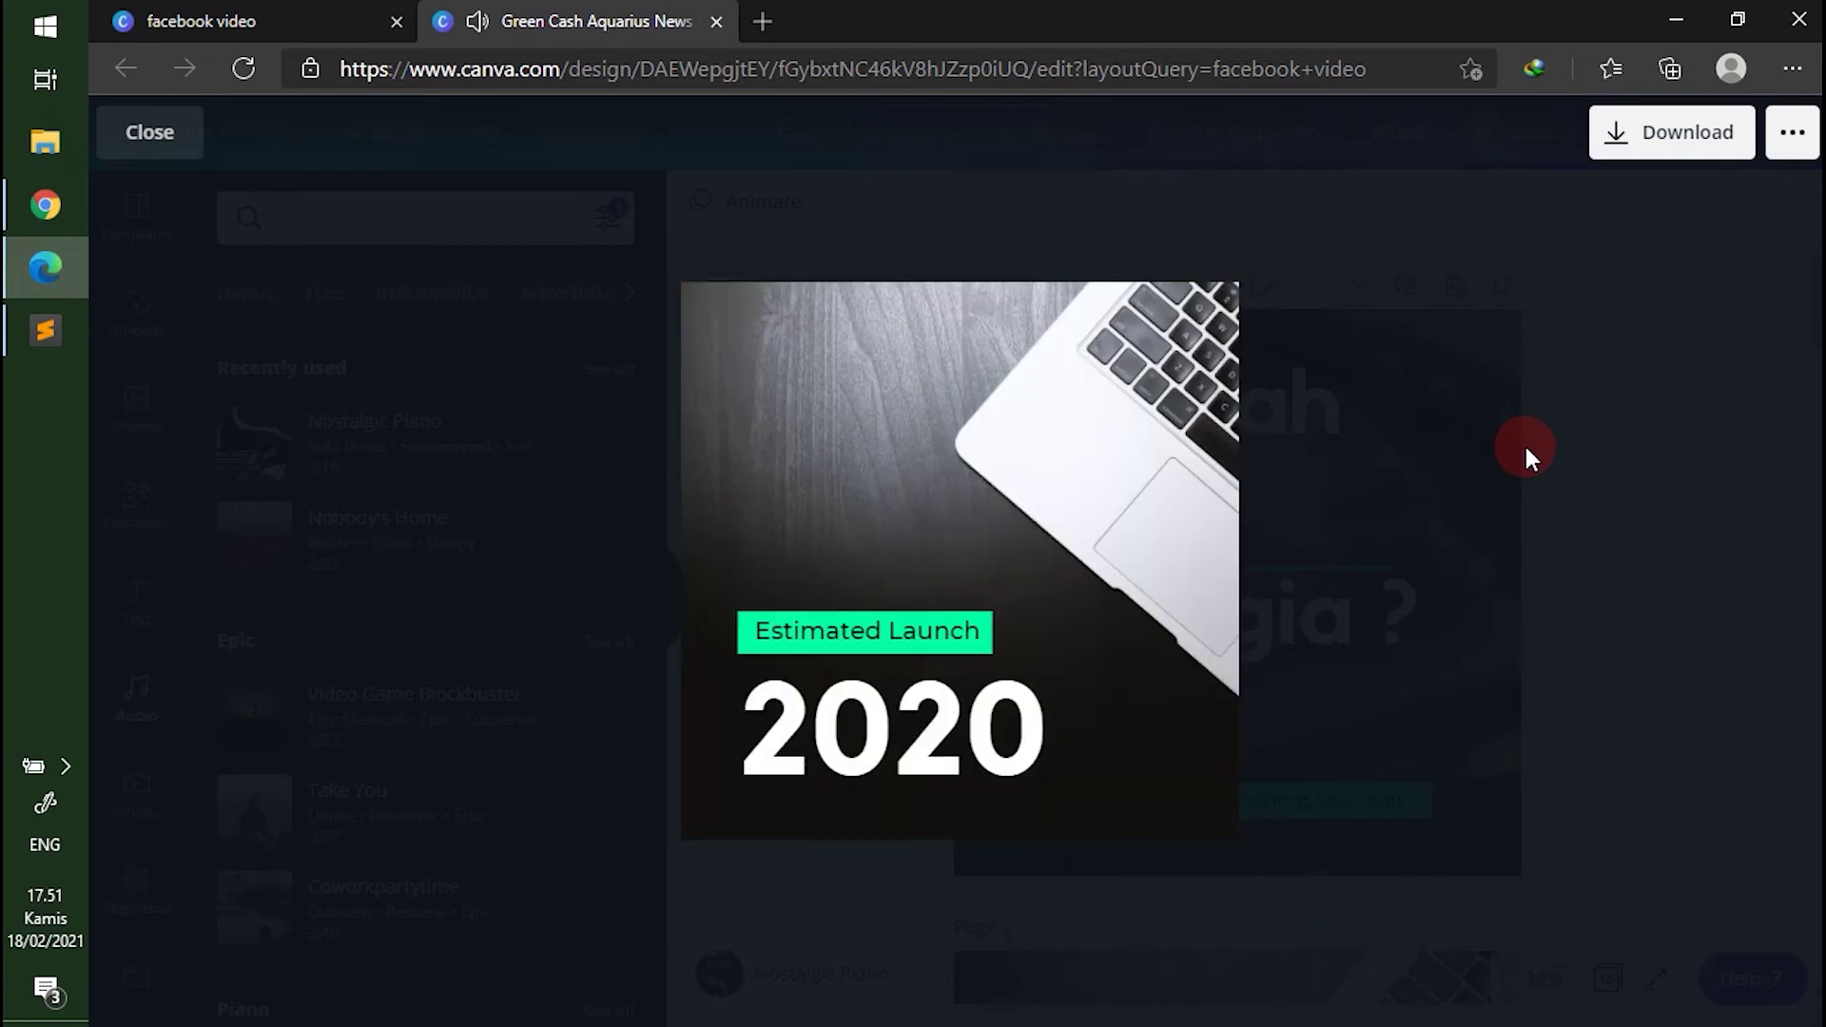
pyautogui.click(1653, 375)
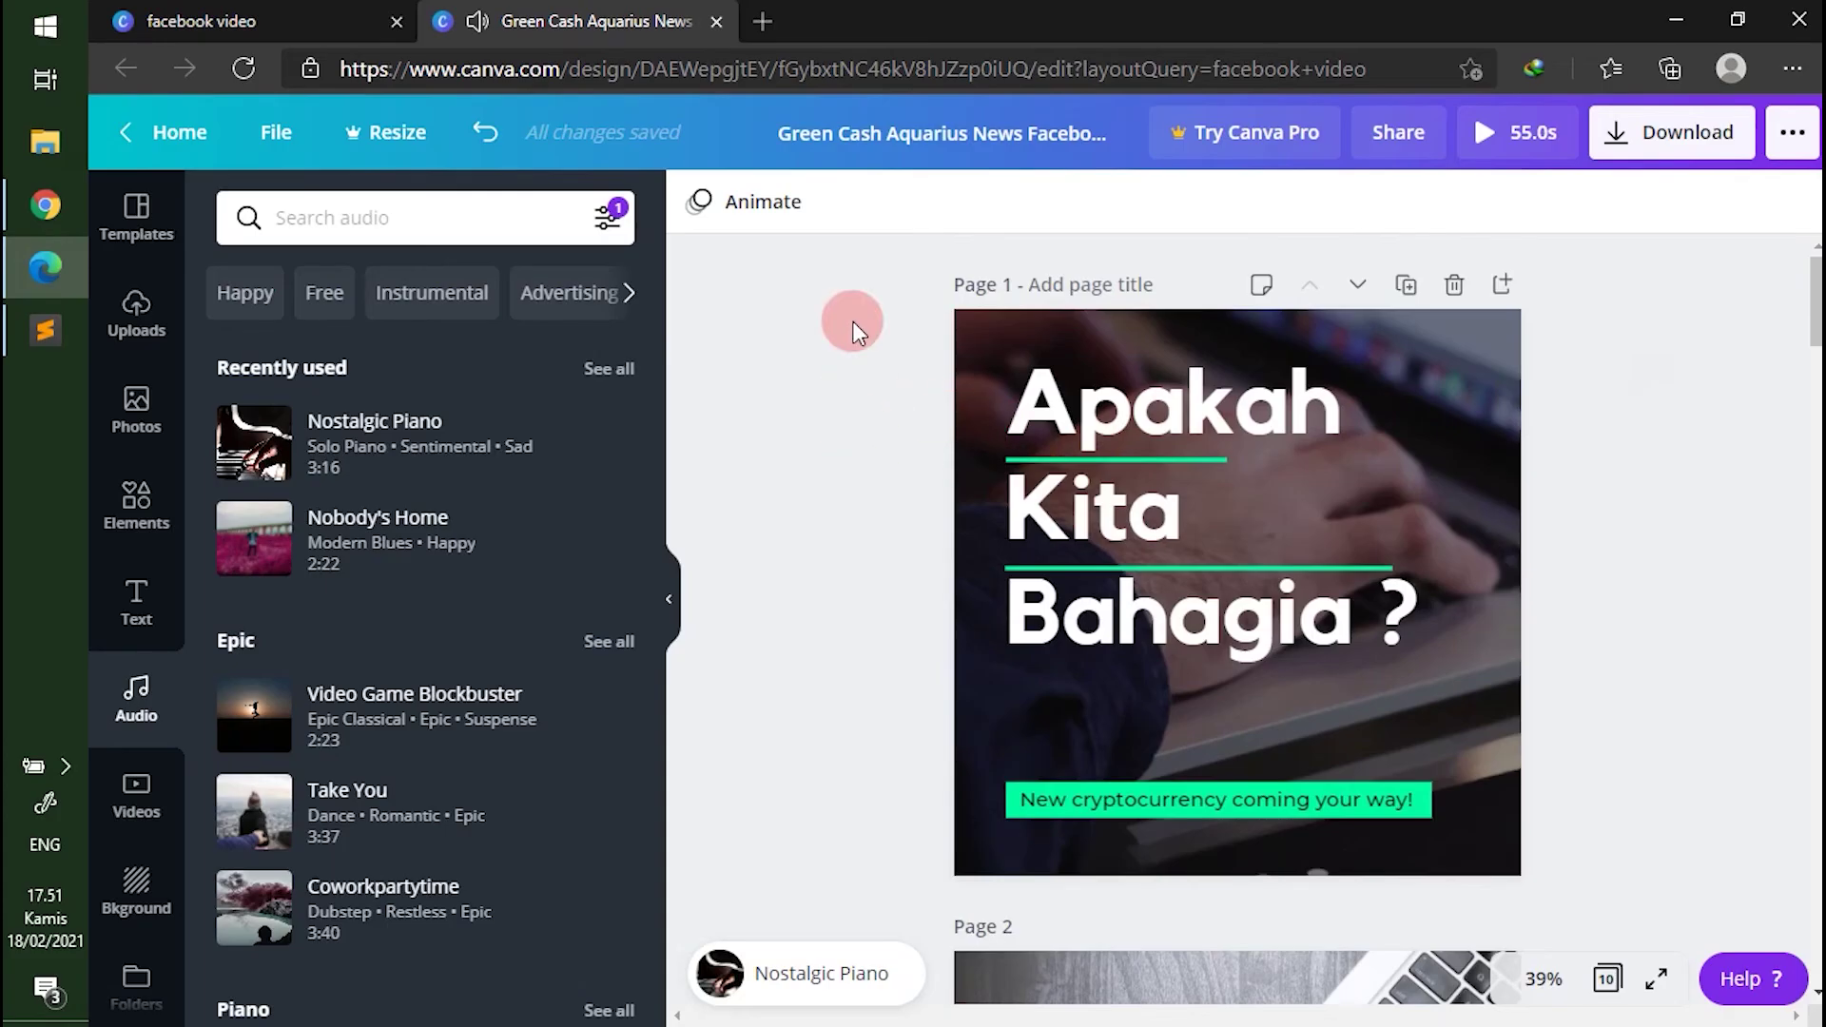
pyautogui.click(671, 598)
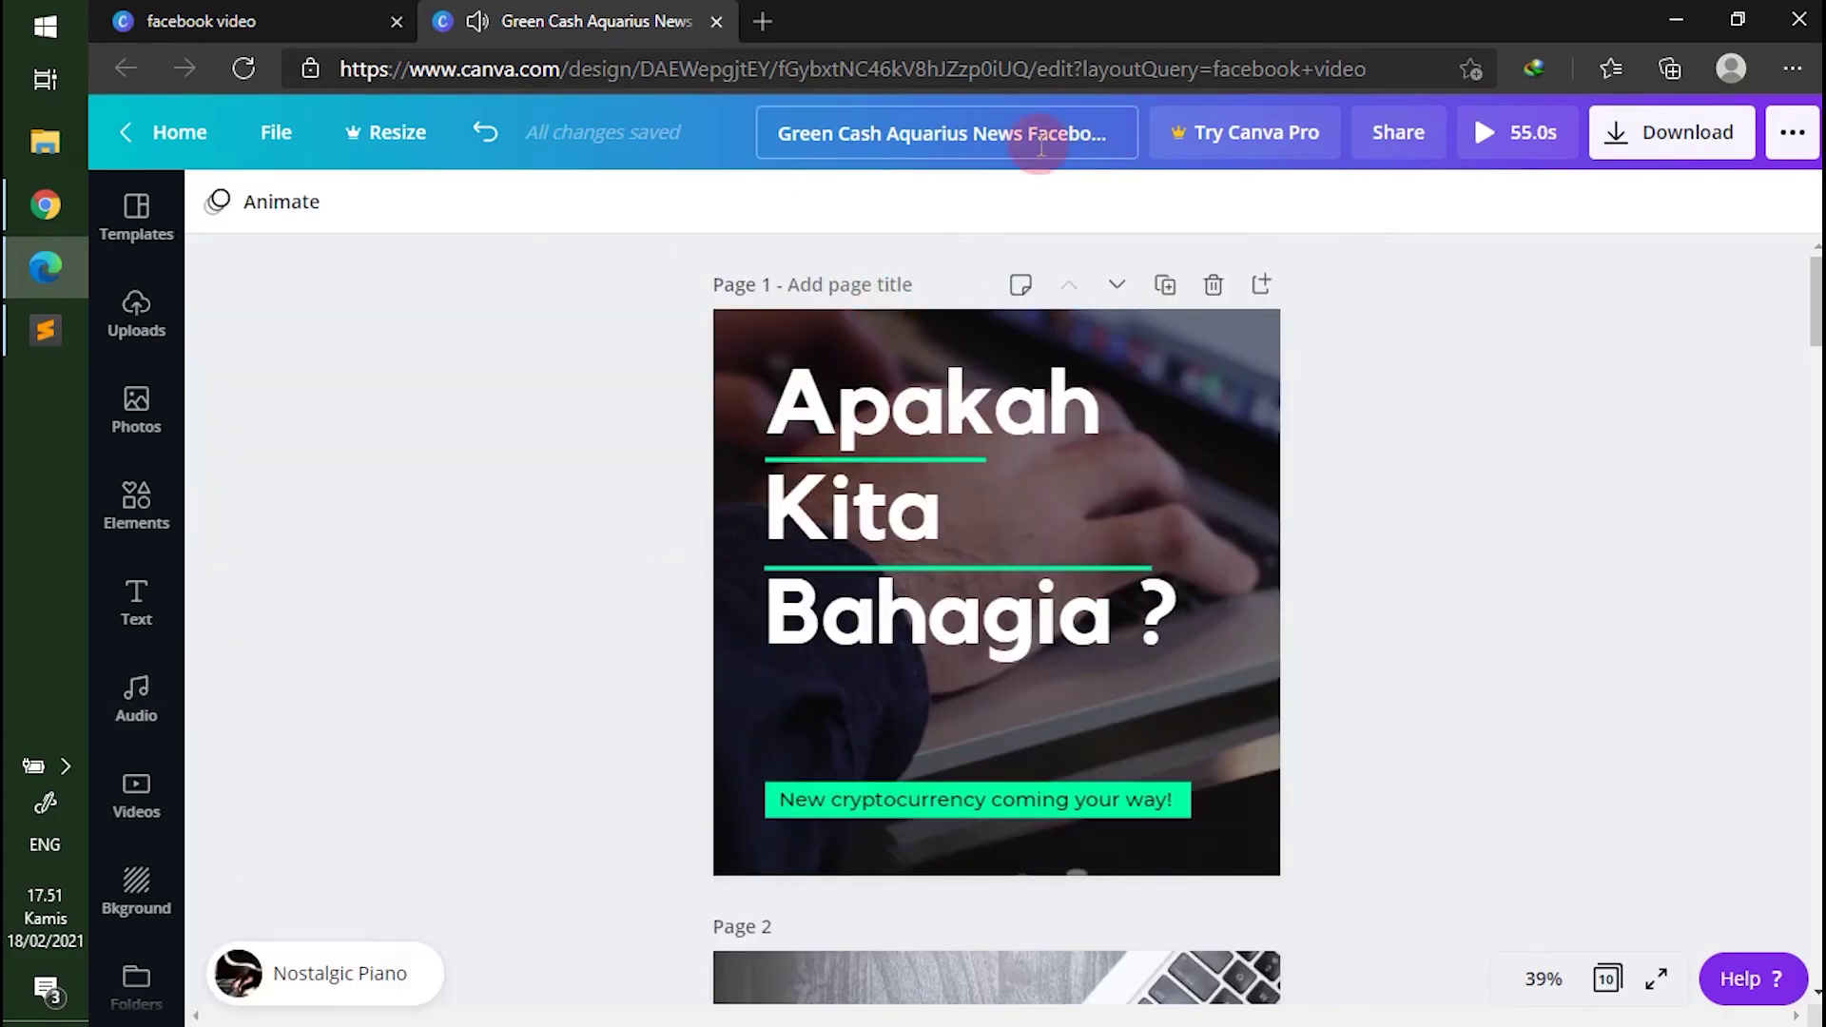
# Step: Scroll down through the pages and select the page 3 'How it Works' video
pyautogui.scroll(-4, 950, 717)
pyautogui.scroll(-5, 1048, 654)
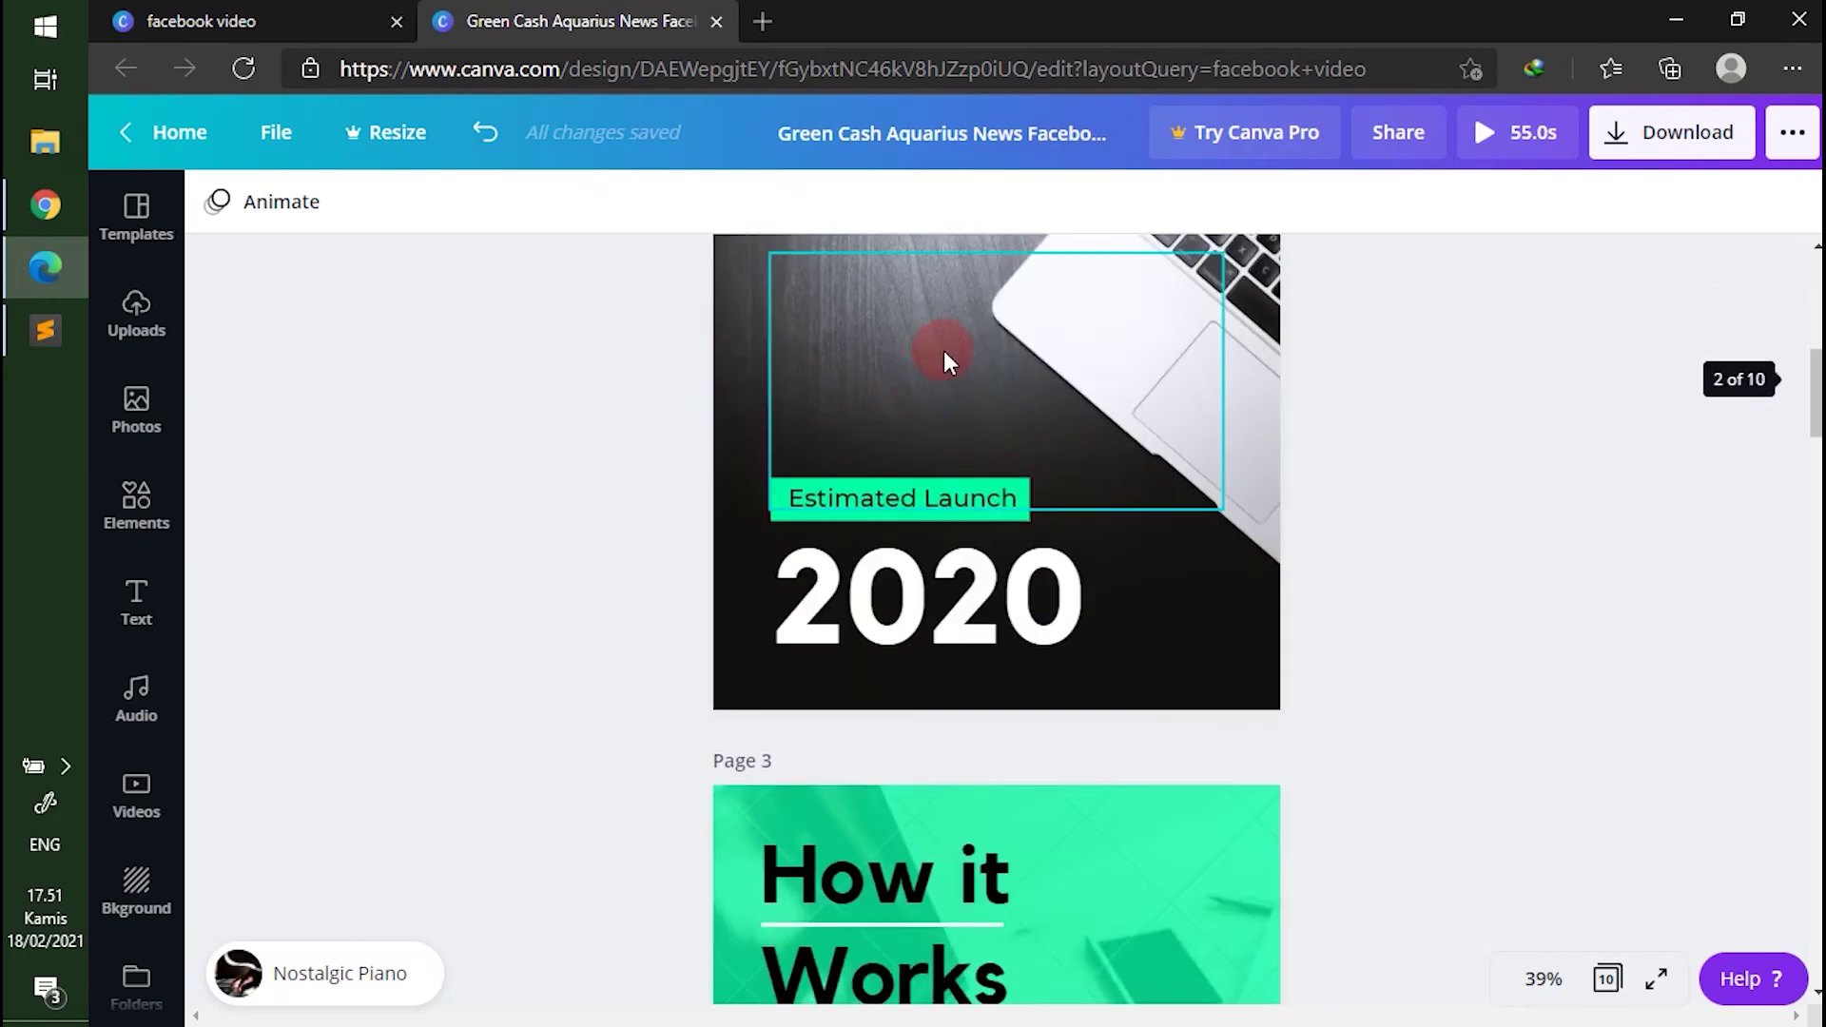
pyautogui.click(944, 350)
pyautogui.scroll(-5, 1071, 605)
pyautogui.scroll(-2, 1071, 604)
pyautogui.click(1035, 517)
pyautogui.scroll(3, 1034, 538)
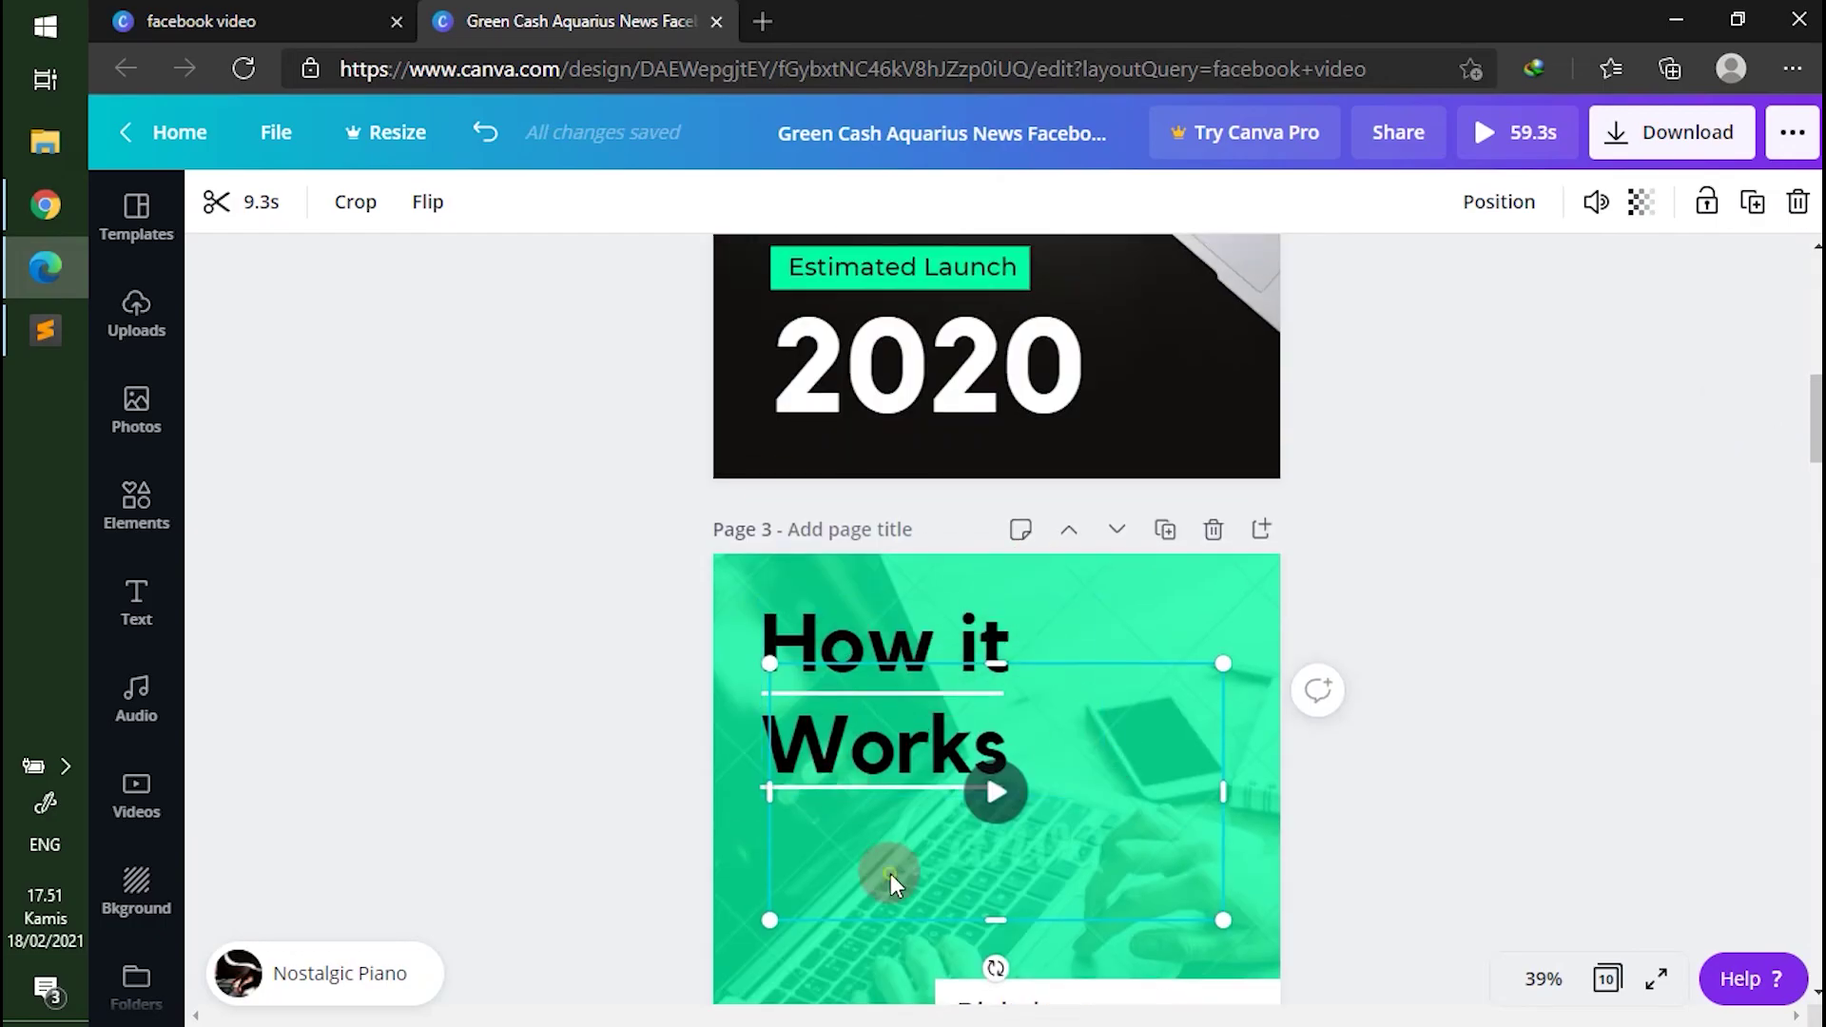
# Step: Slide the page 3 clip's 9.3 s trim window later in the footage and confirm
pyautogui.click(260, 208)
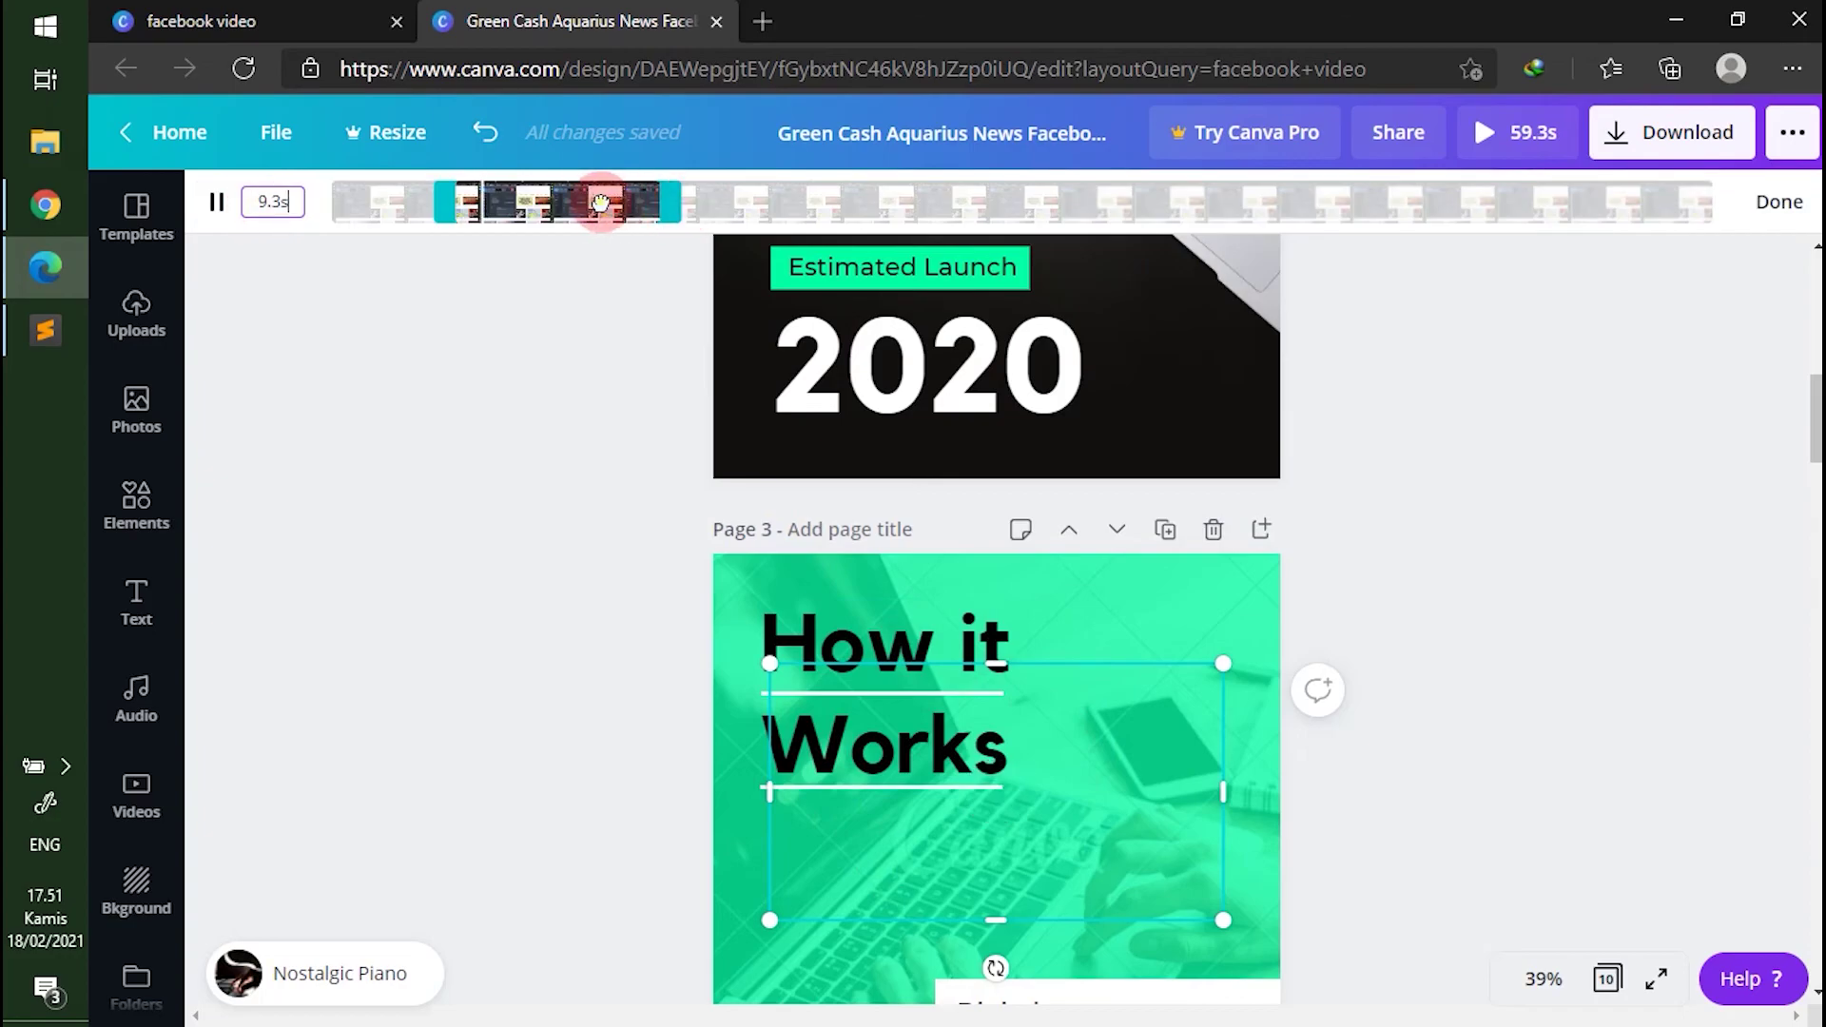
pyautogui.moveTo(600, 199); pyautogui.dragTo(799, 207)
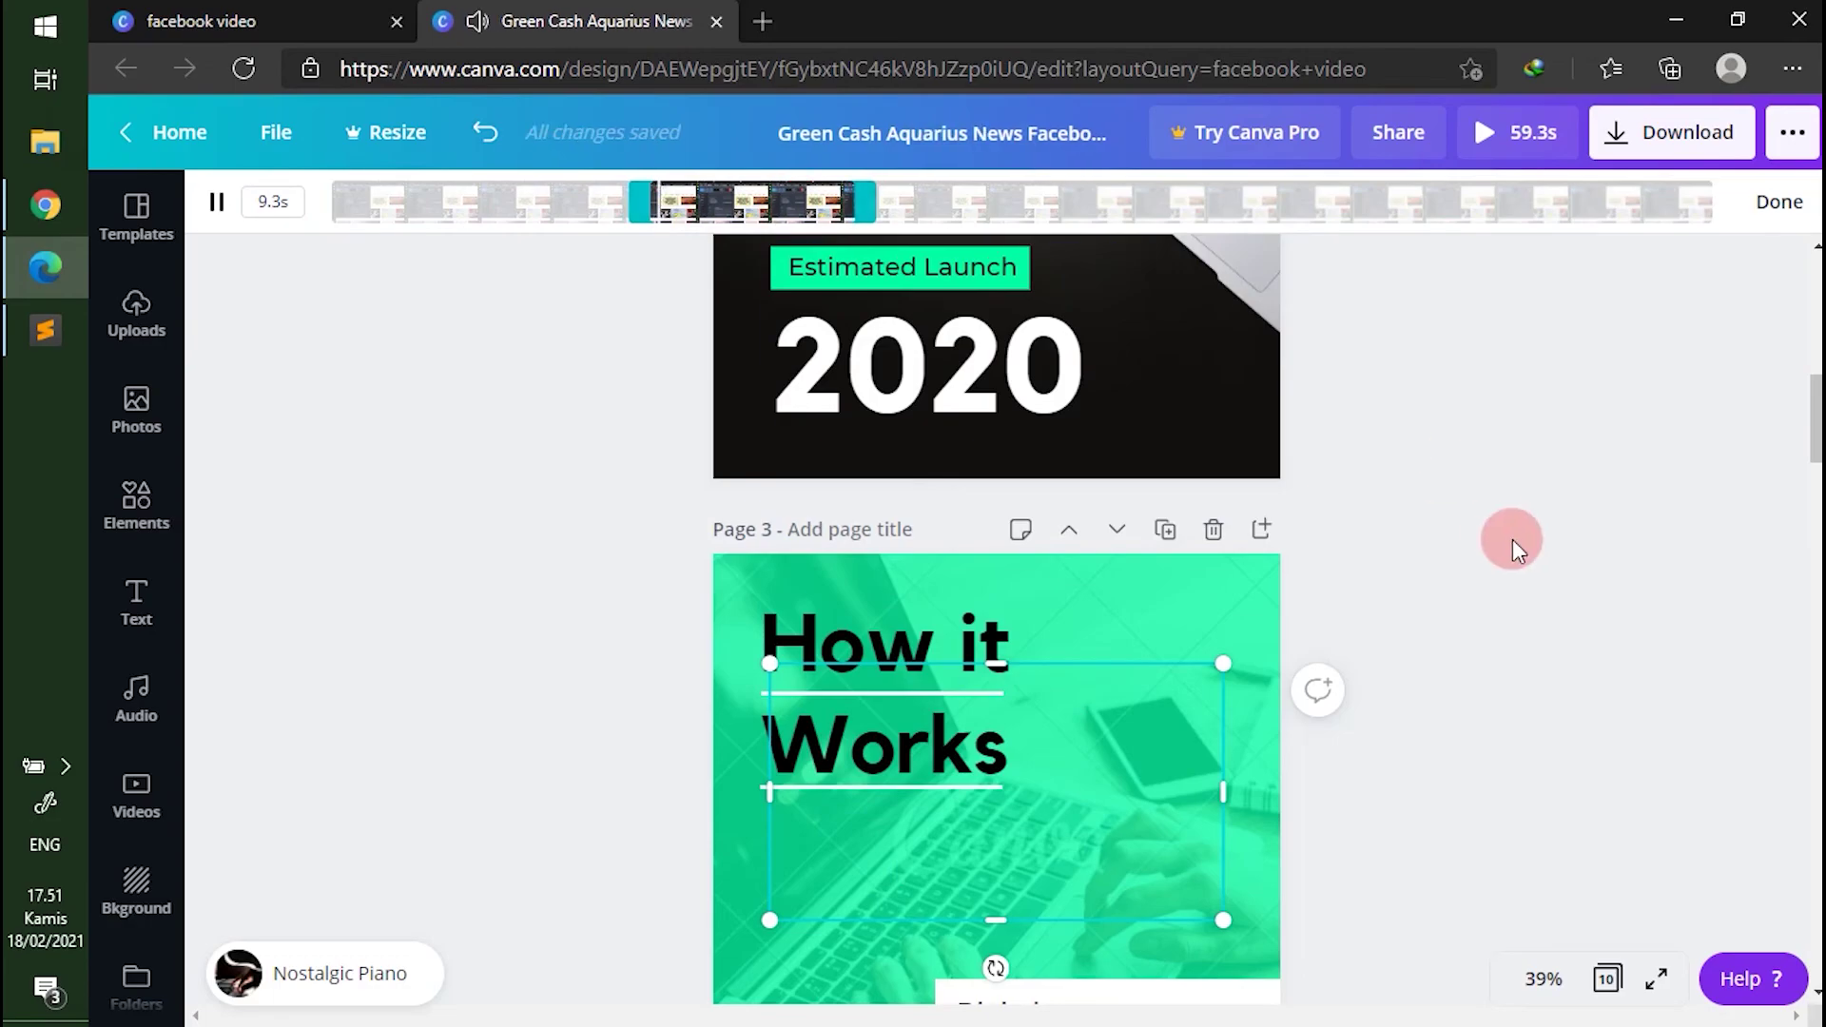
pyautogui.click(1513, 540)
pyautogui.scroll(-2, 1006, 692)
pyautogui.scroll(-2, 994, 590)
pyautogui.scroll(5, 966, 647)
# Step: Reselect the page 3 video to recheck its trim, then close trimming and deselect
pyautogui.click(949, 911)
pyautogui.click(233, 200)
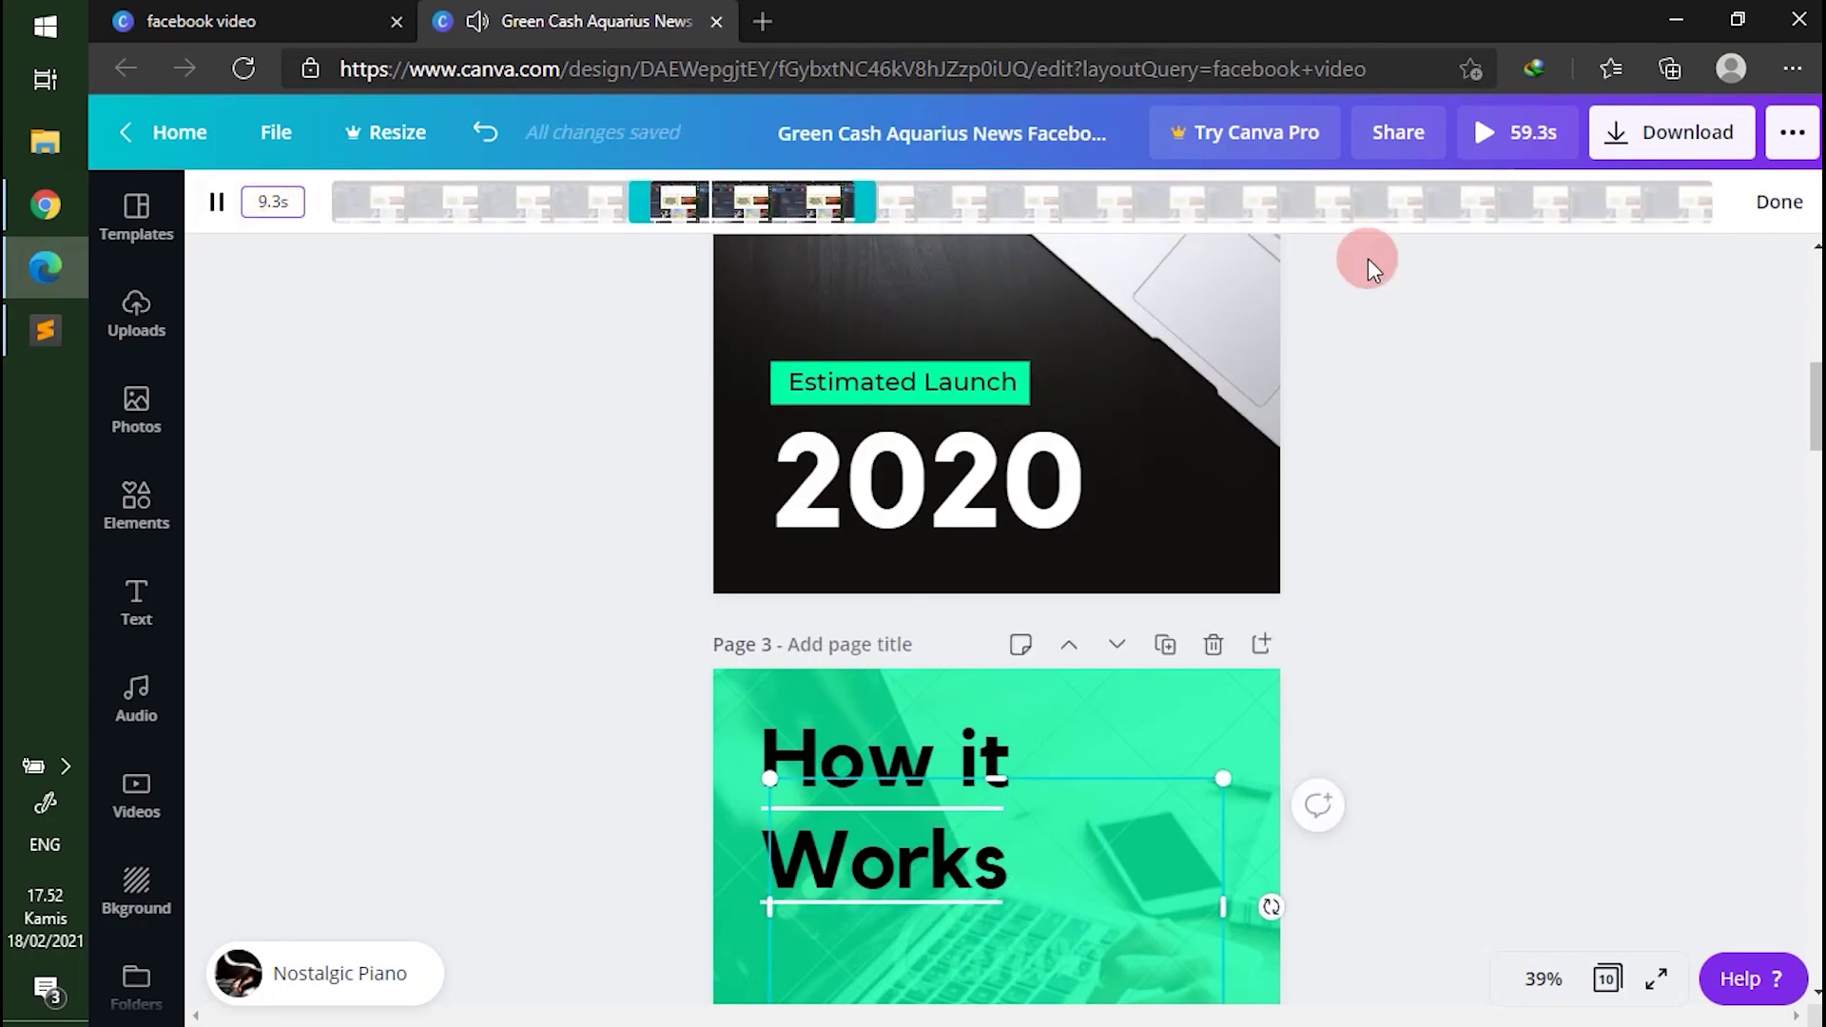
pyautogui.click(219, 204)
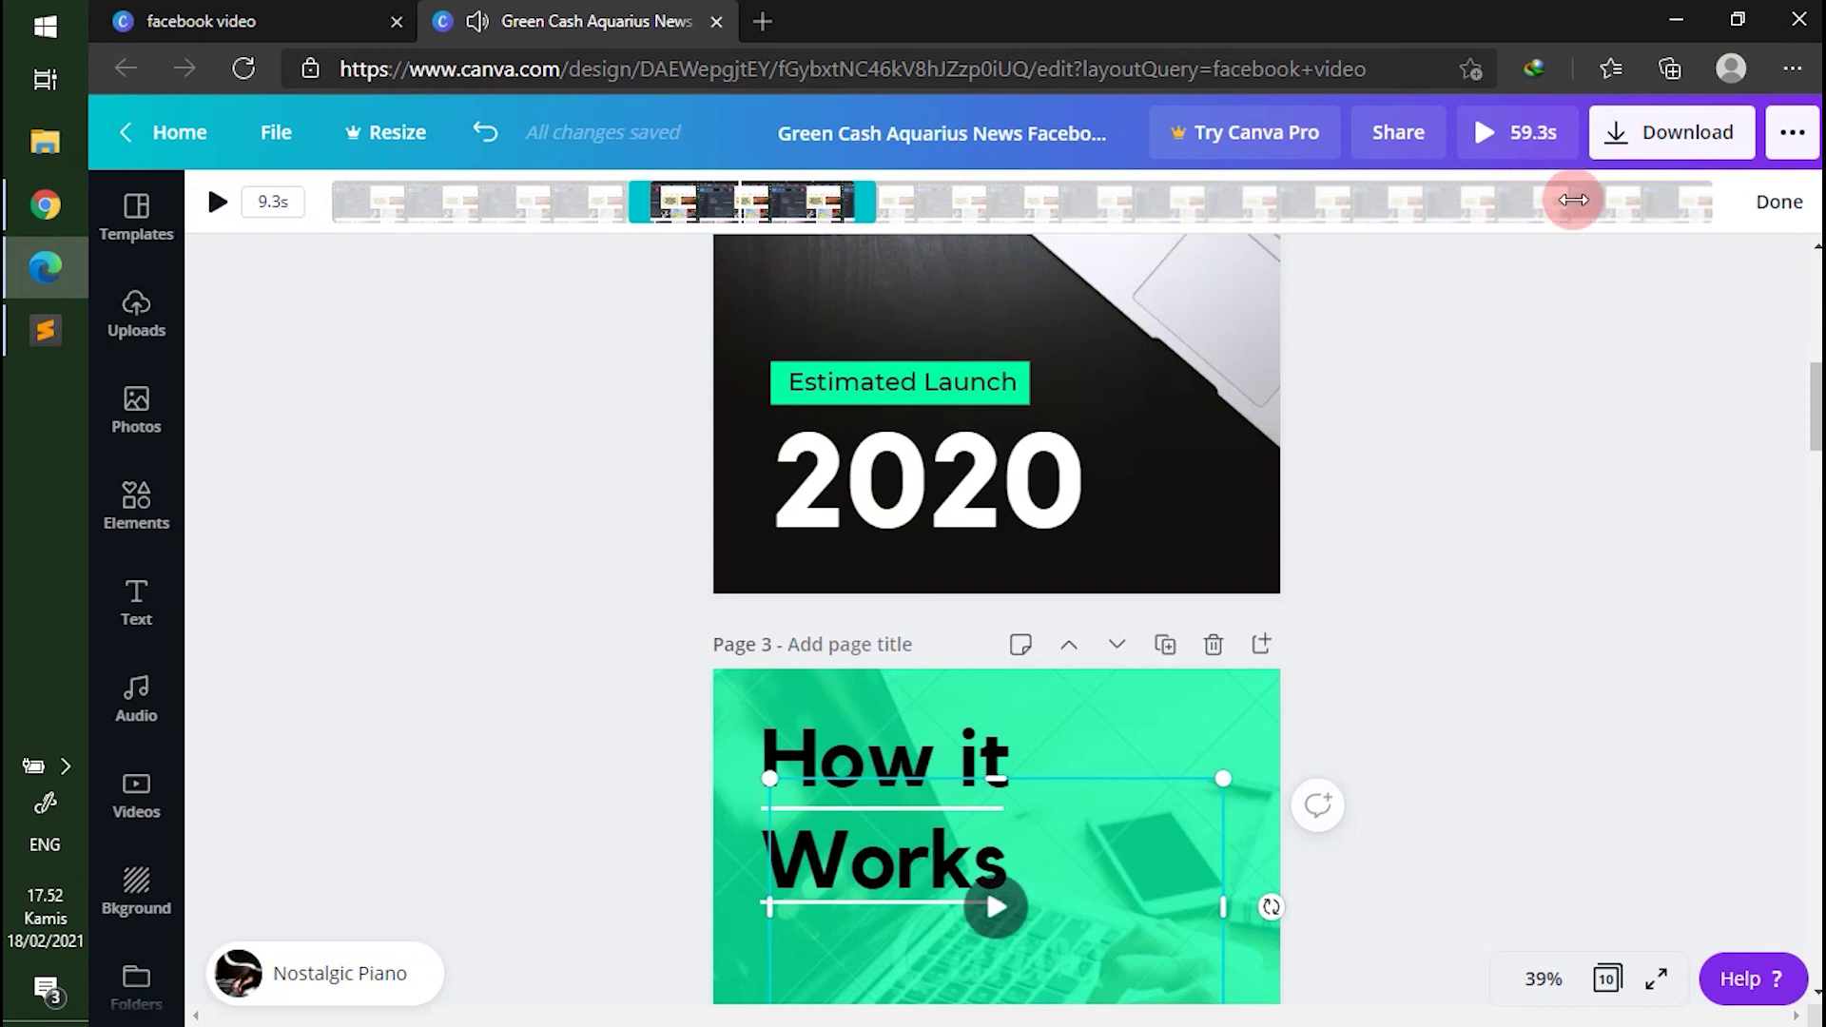
pyautogui.click(1775, 201)
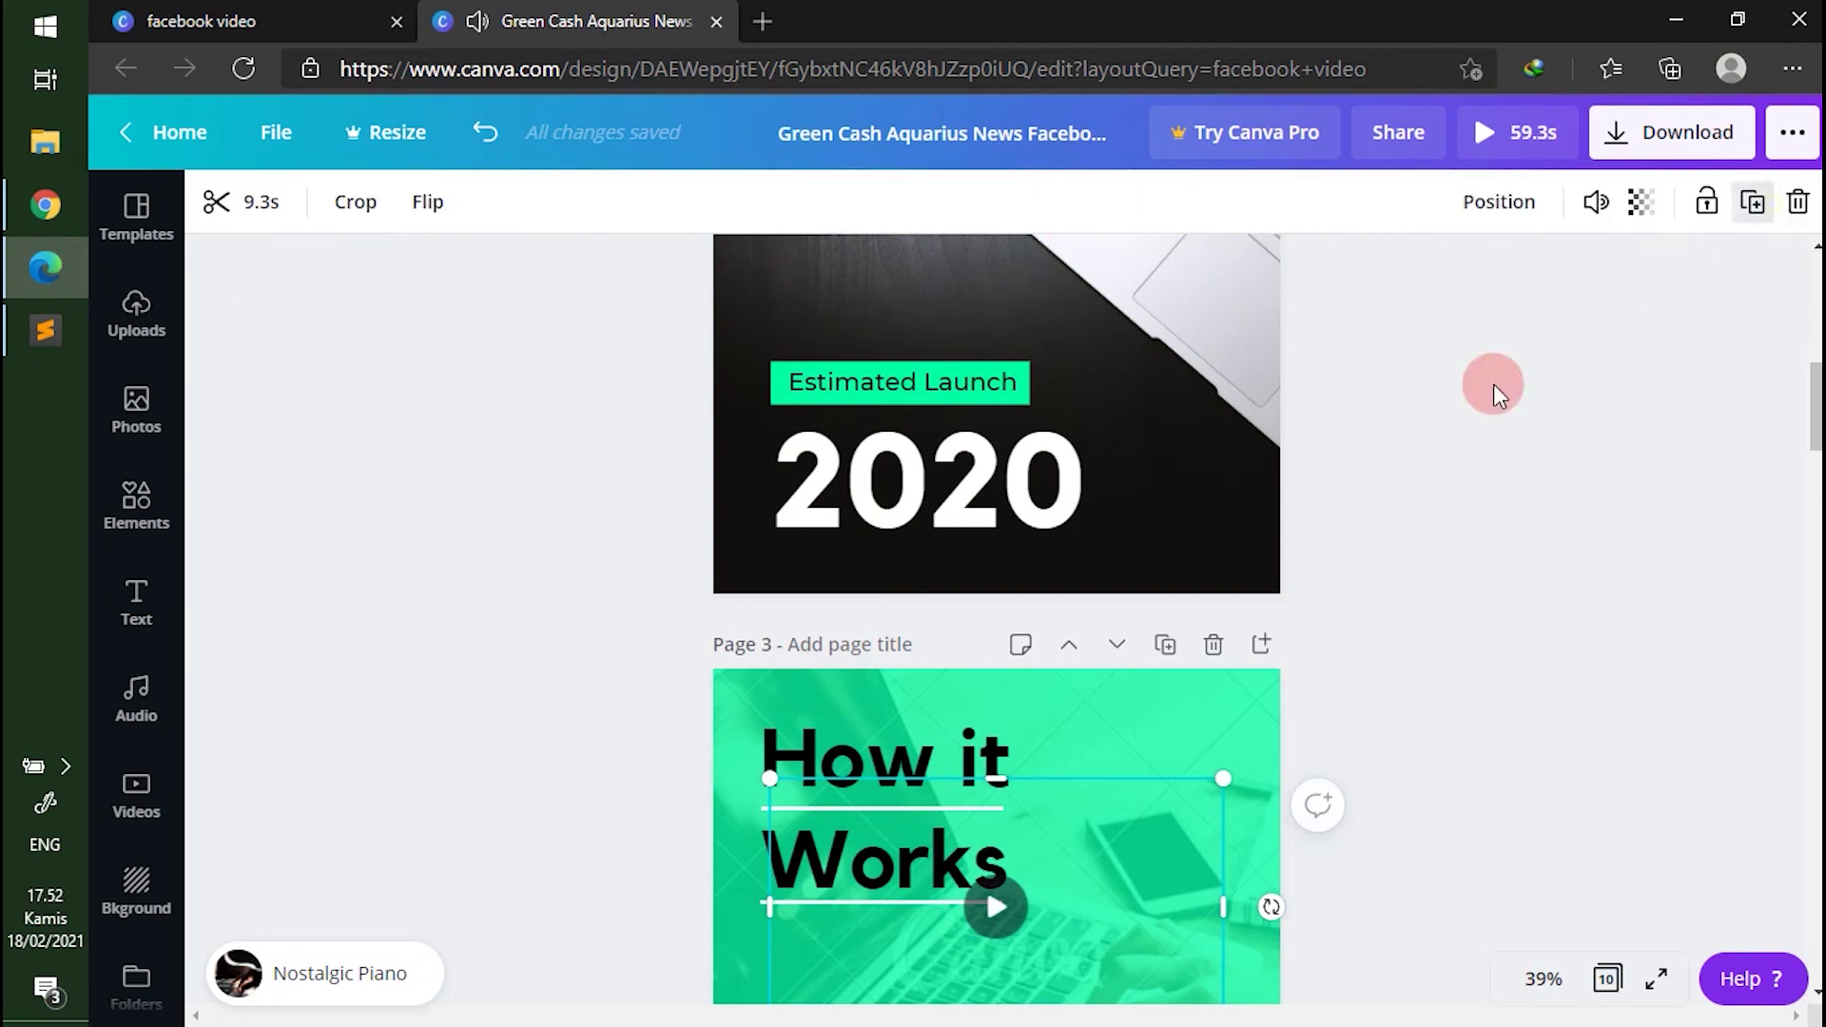
pyautogui.scroll(-5, 959, 681)
pyautogui.scroll(3, 960, 679)
pyautogui.scroll(4, 1326, 529)
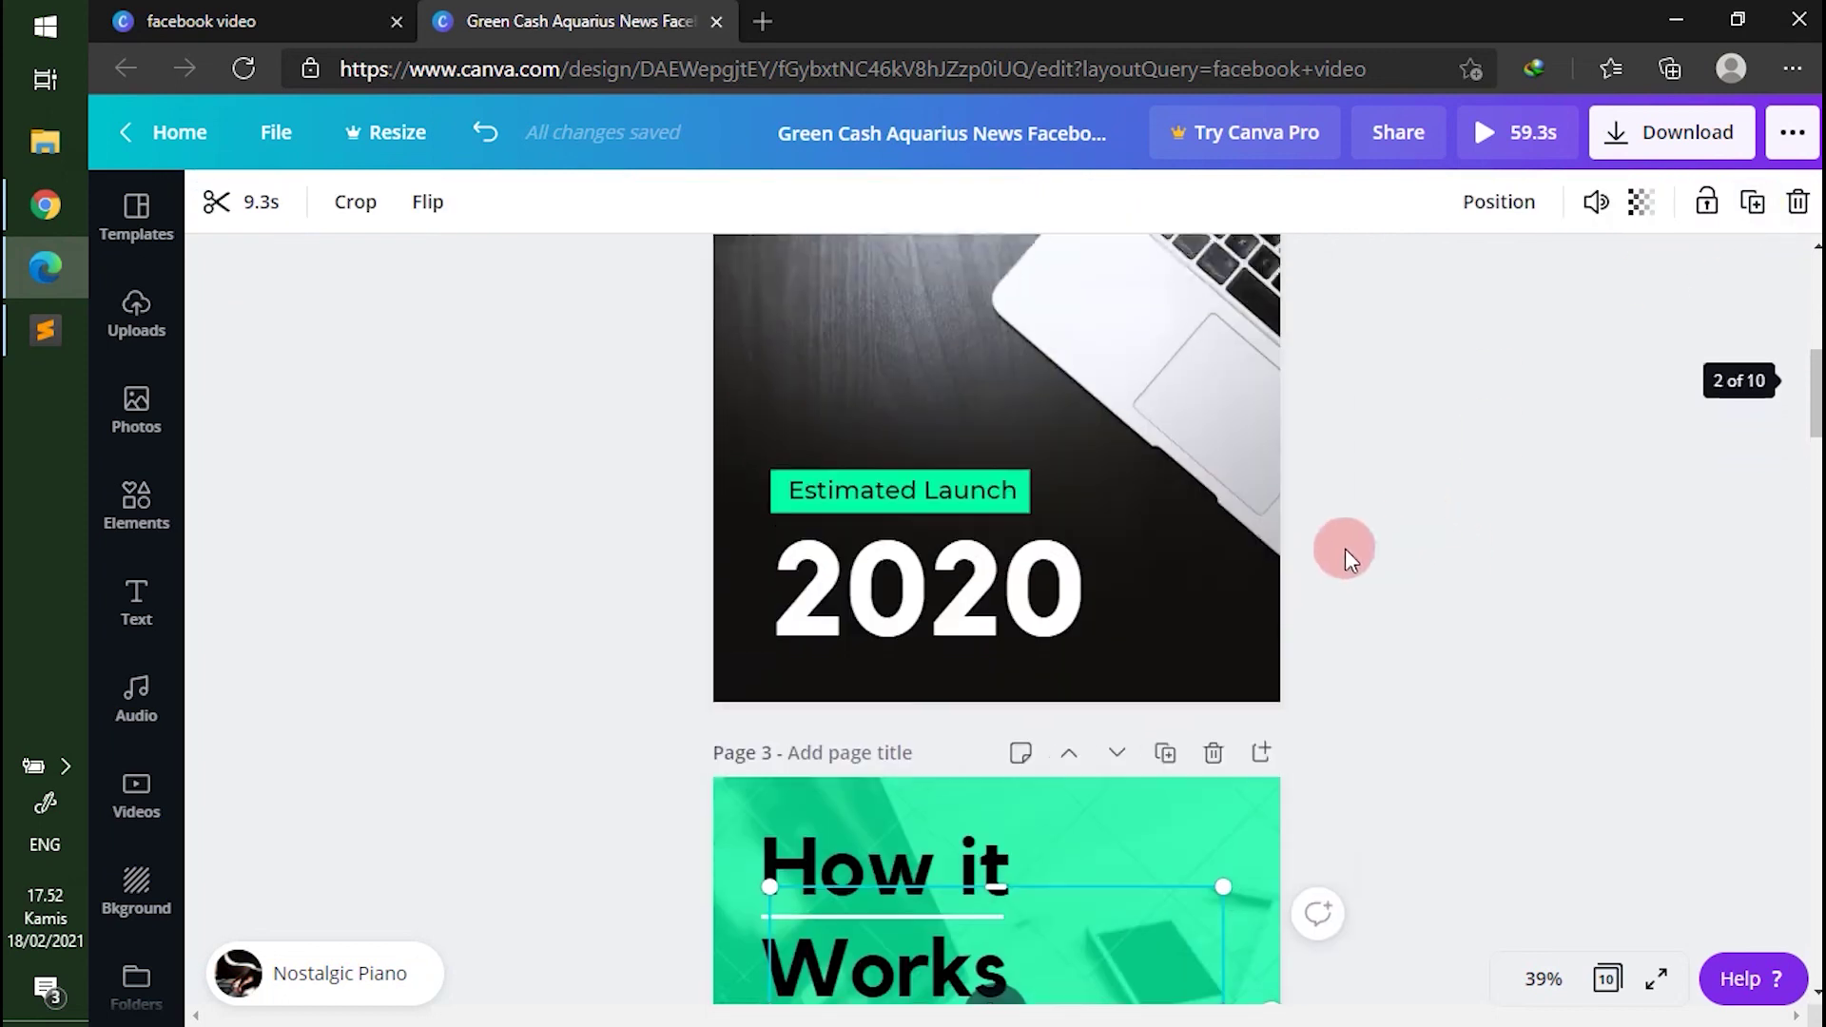
pyautogui.scroll(8, 1383, 465)
pyautogui.moveTo(996, 591)
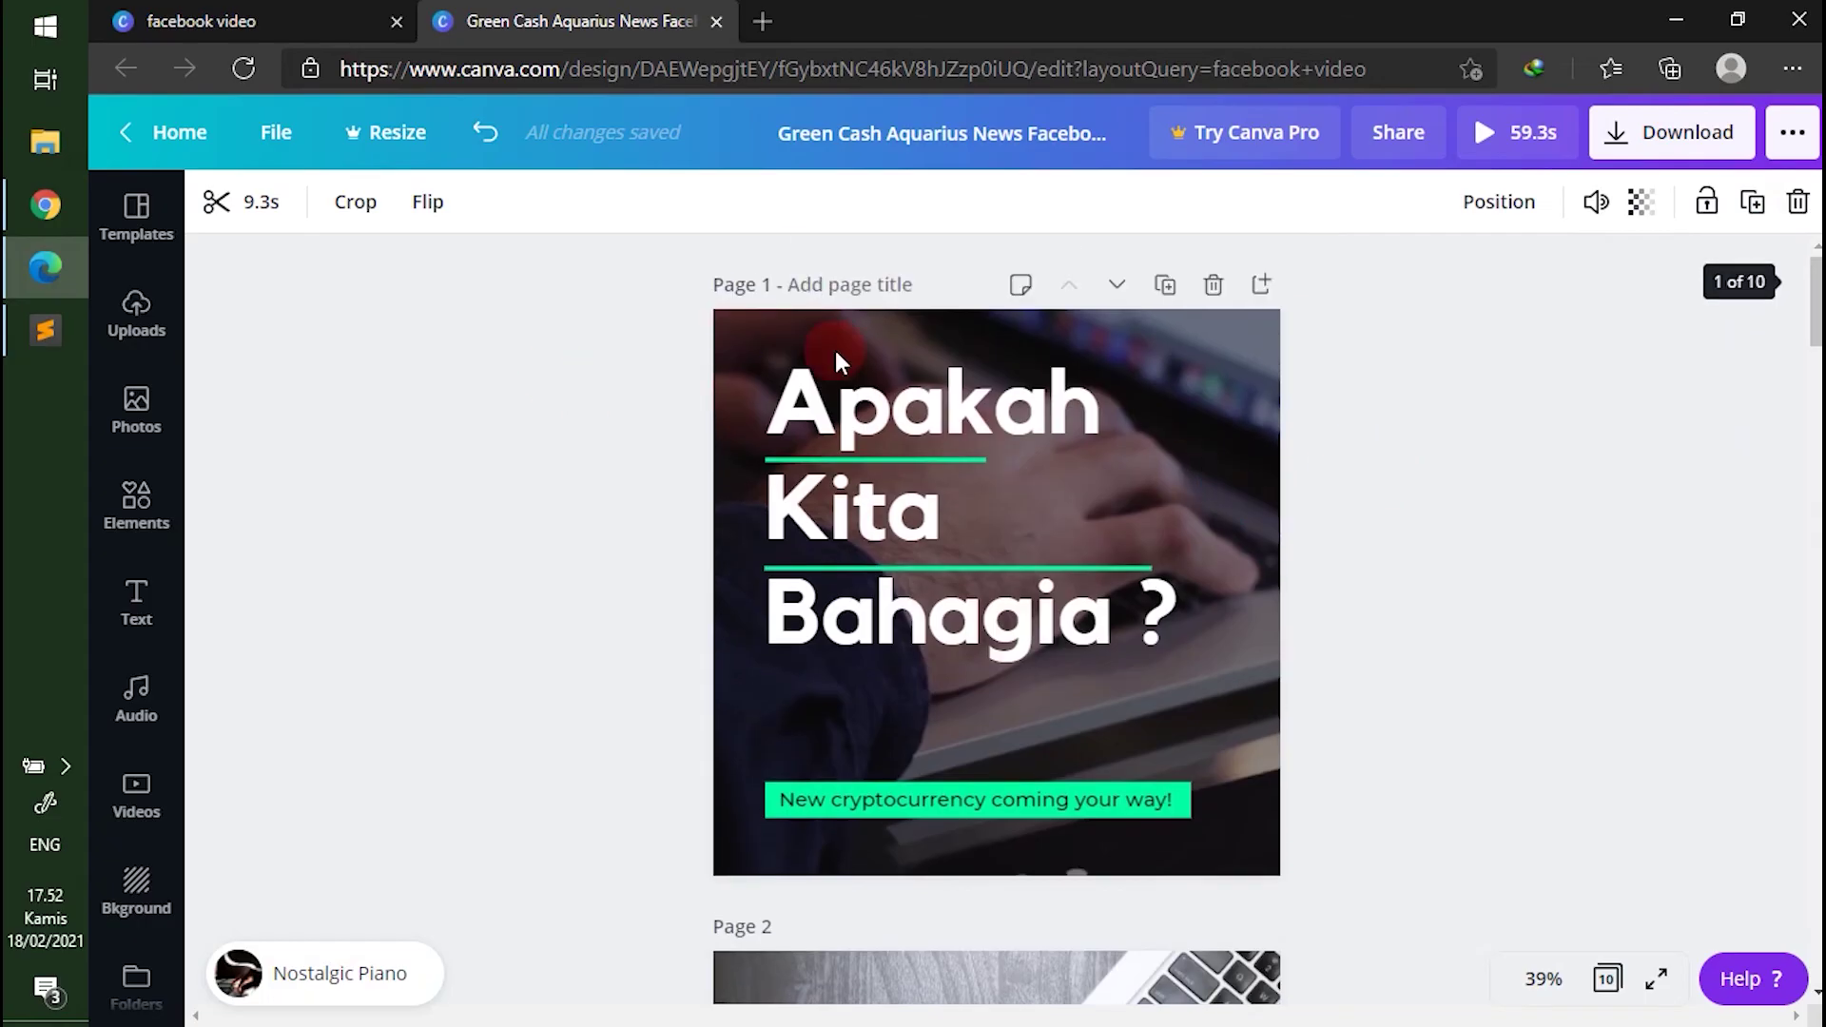
pyautogui.click(1615, 556)
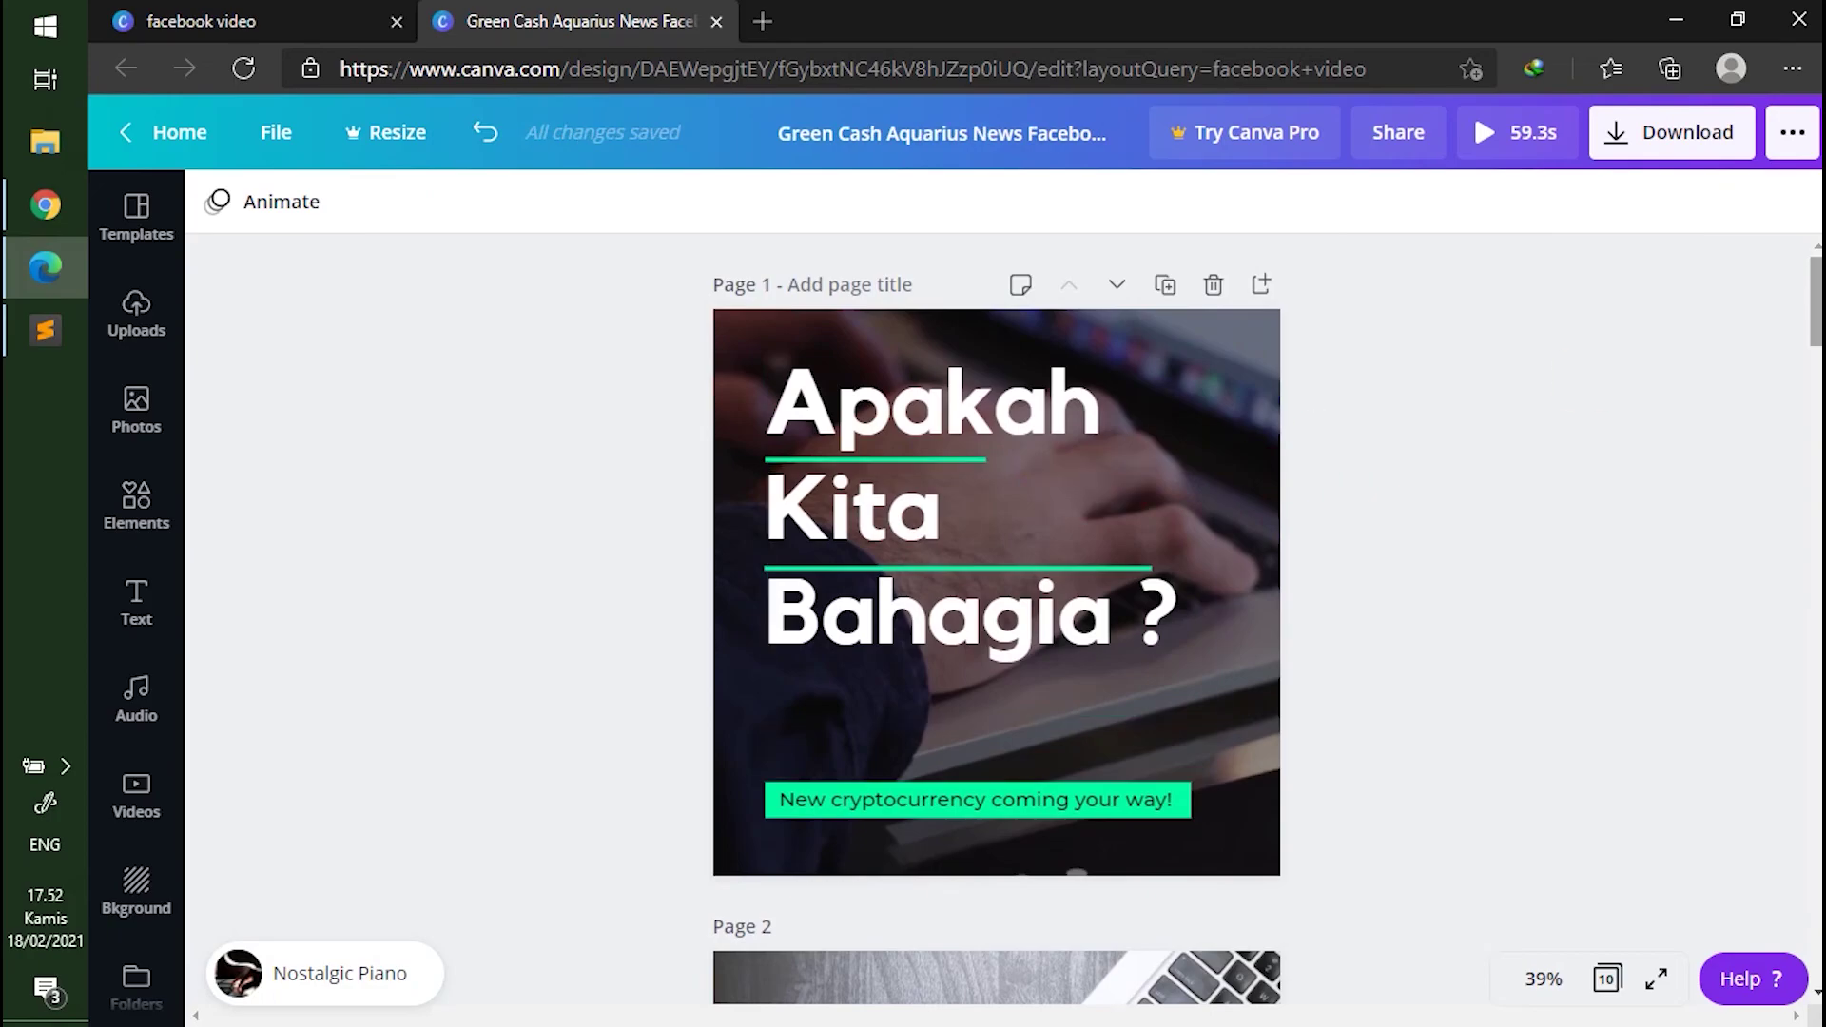
# Step: Download pages 1–4 as a free MP4 draft video
pyautogui.click(1678, 143)
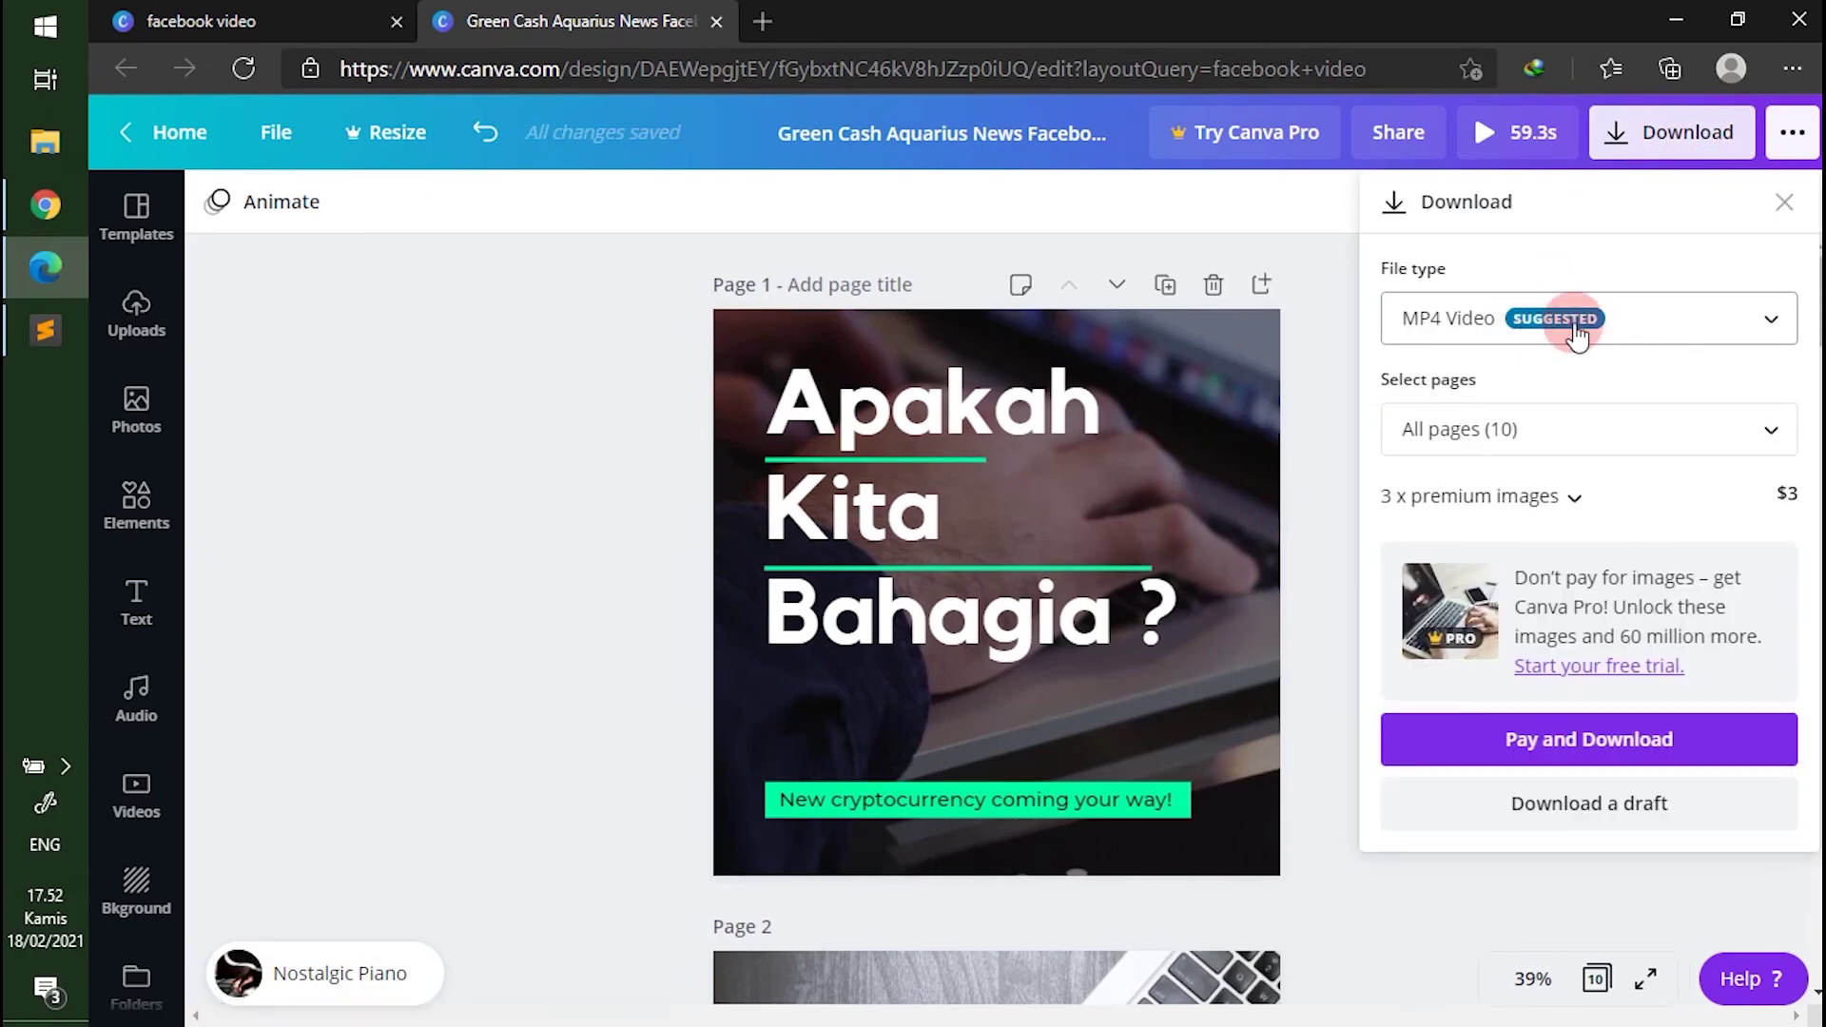
pyautogui.click(1542, 428)
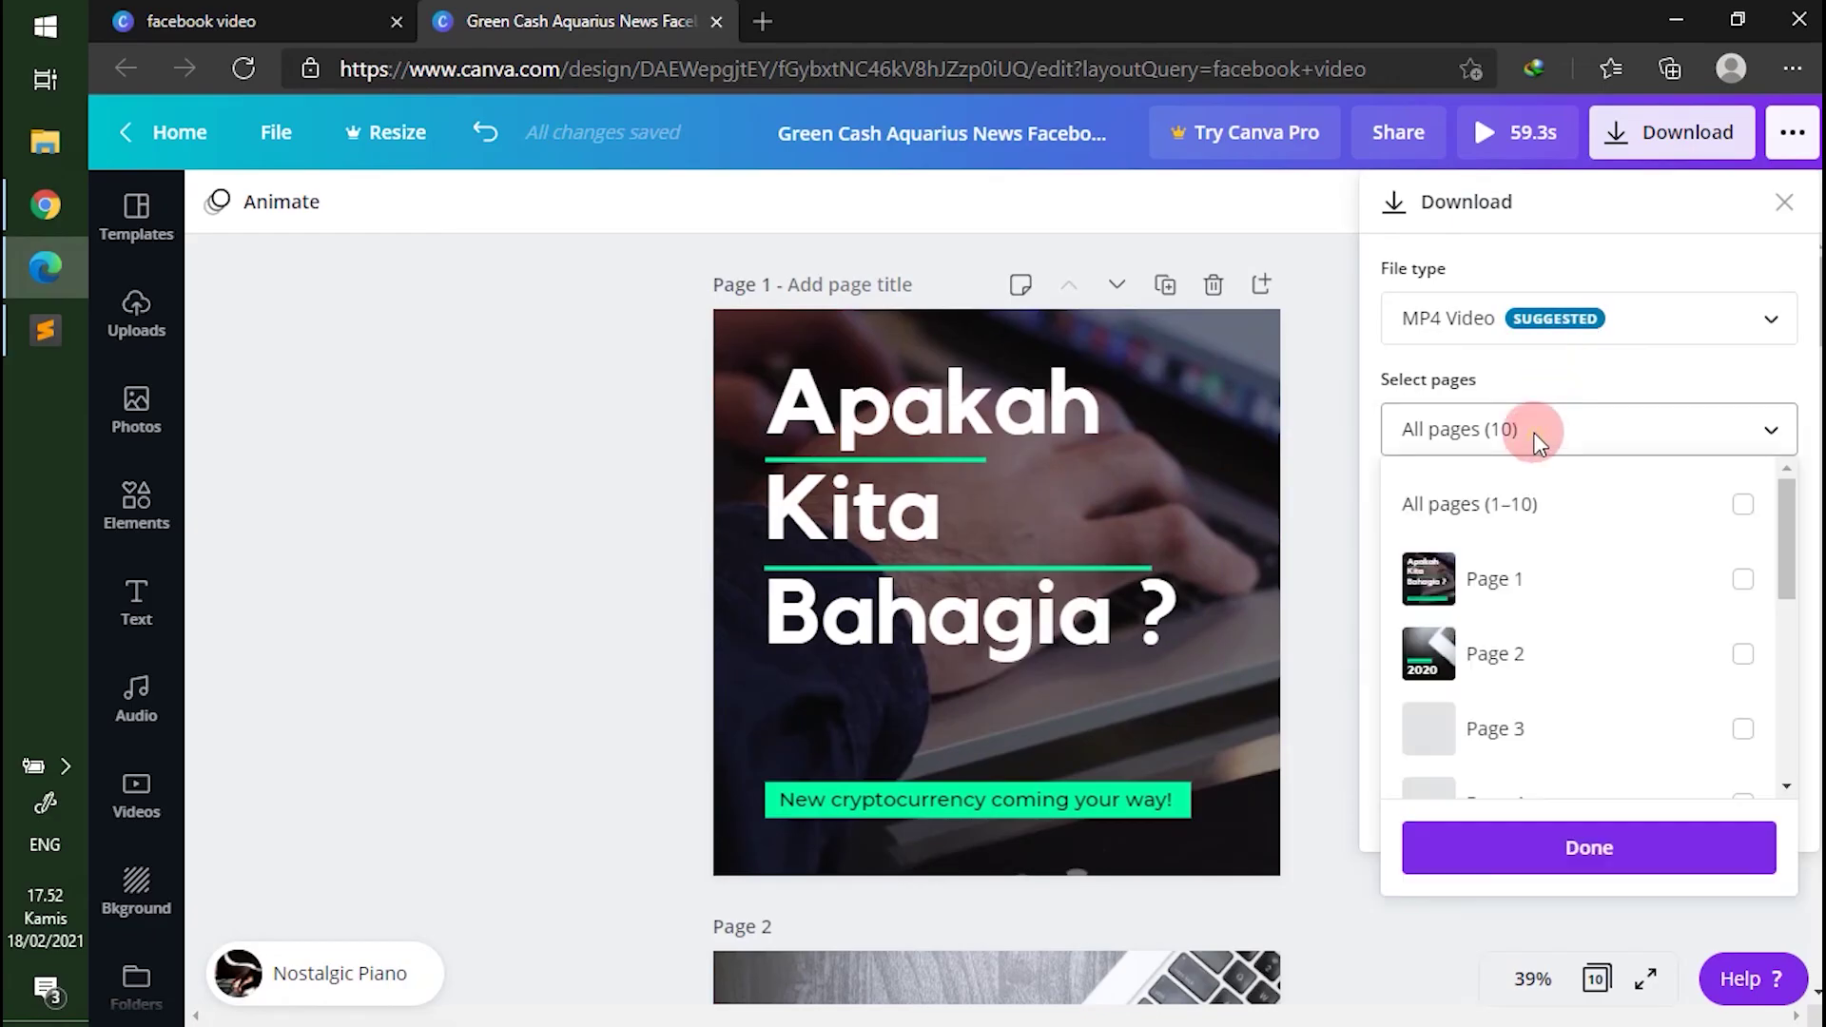
pyautogui.click(1631, 594)
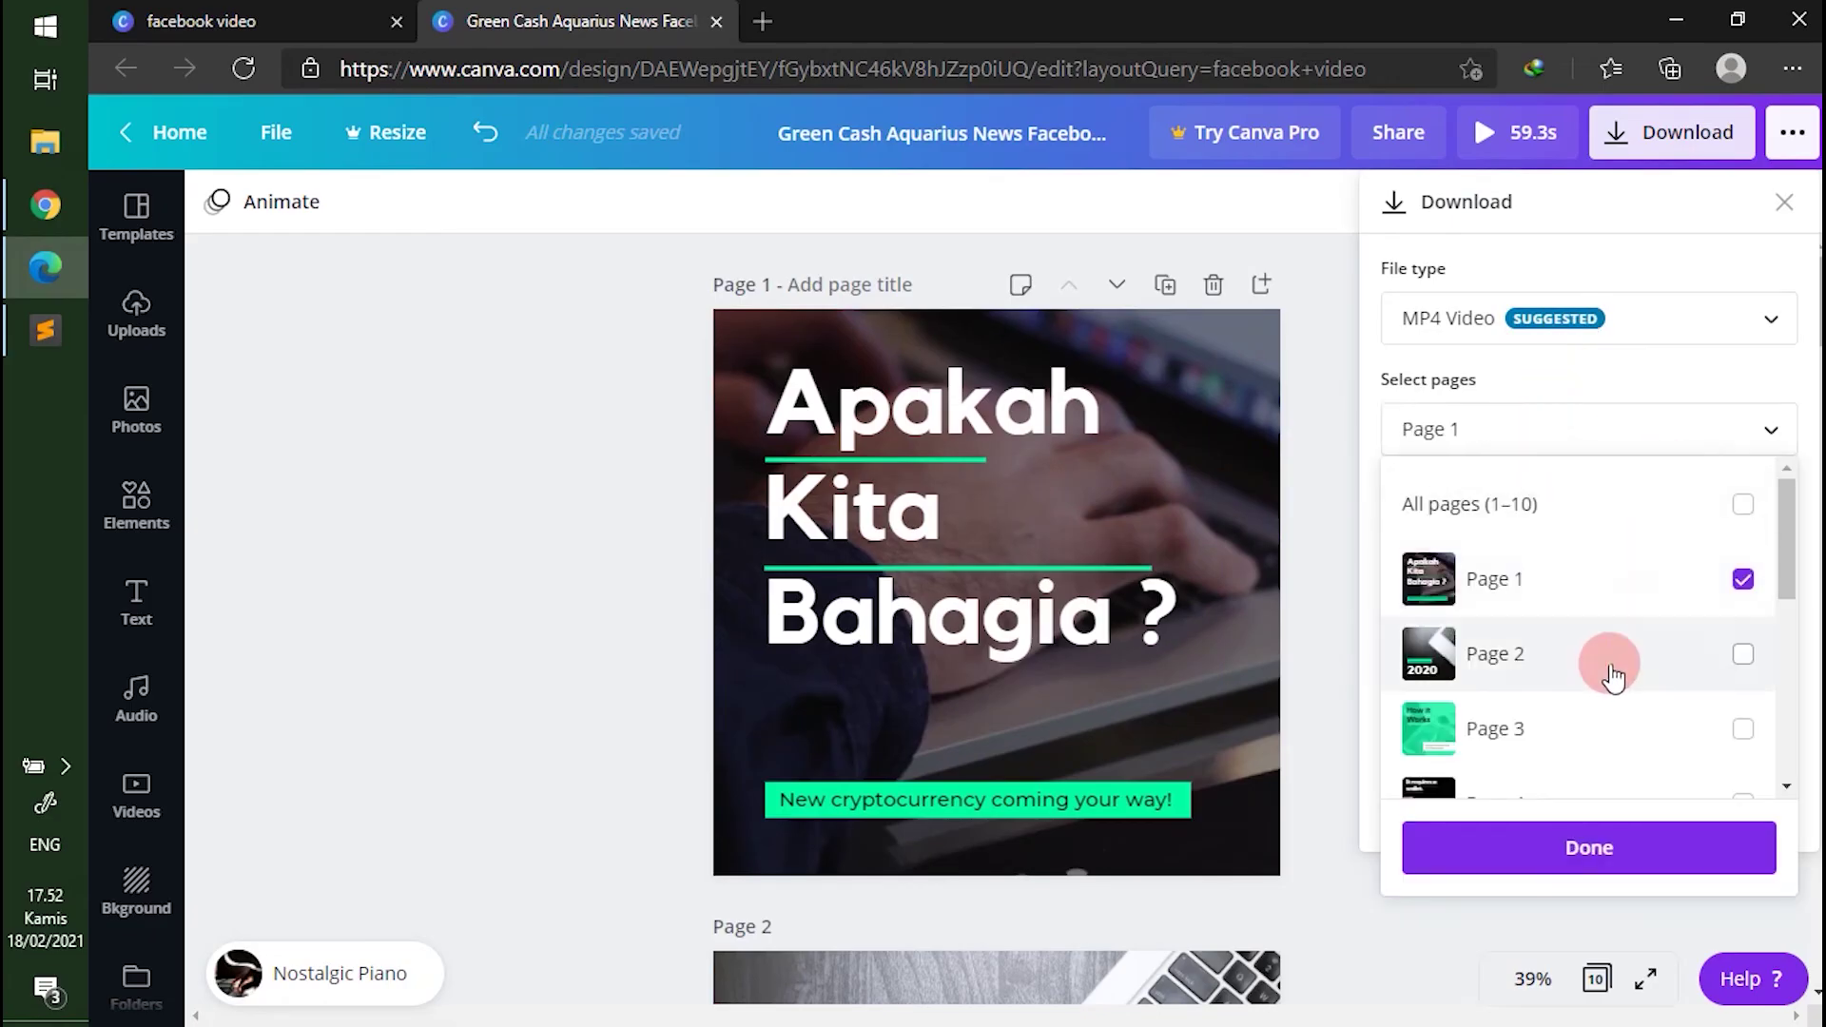
pyautogui.click(1616, 660)
pyautogui.scroll(-1, 1626, 694)
pyautogui.scroll(-1, 1617, 656)
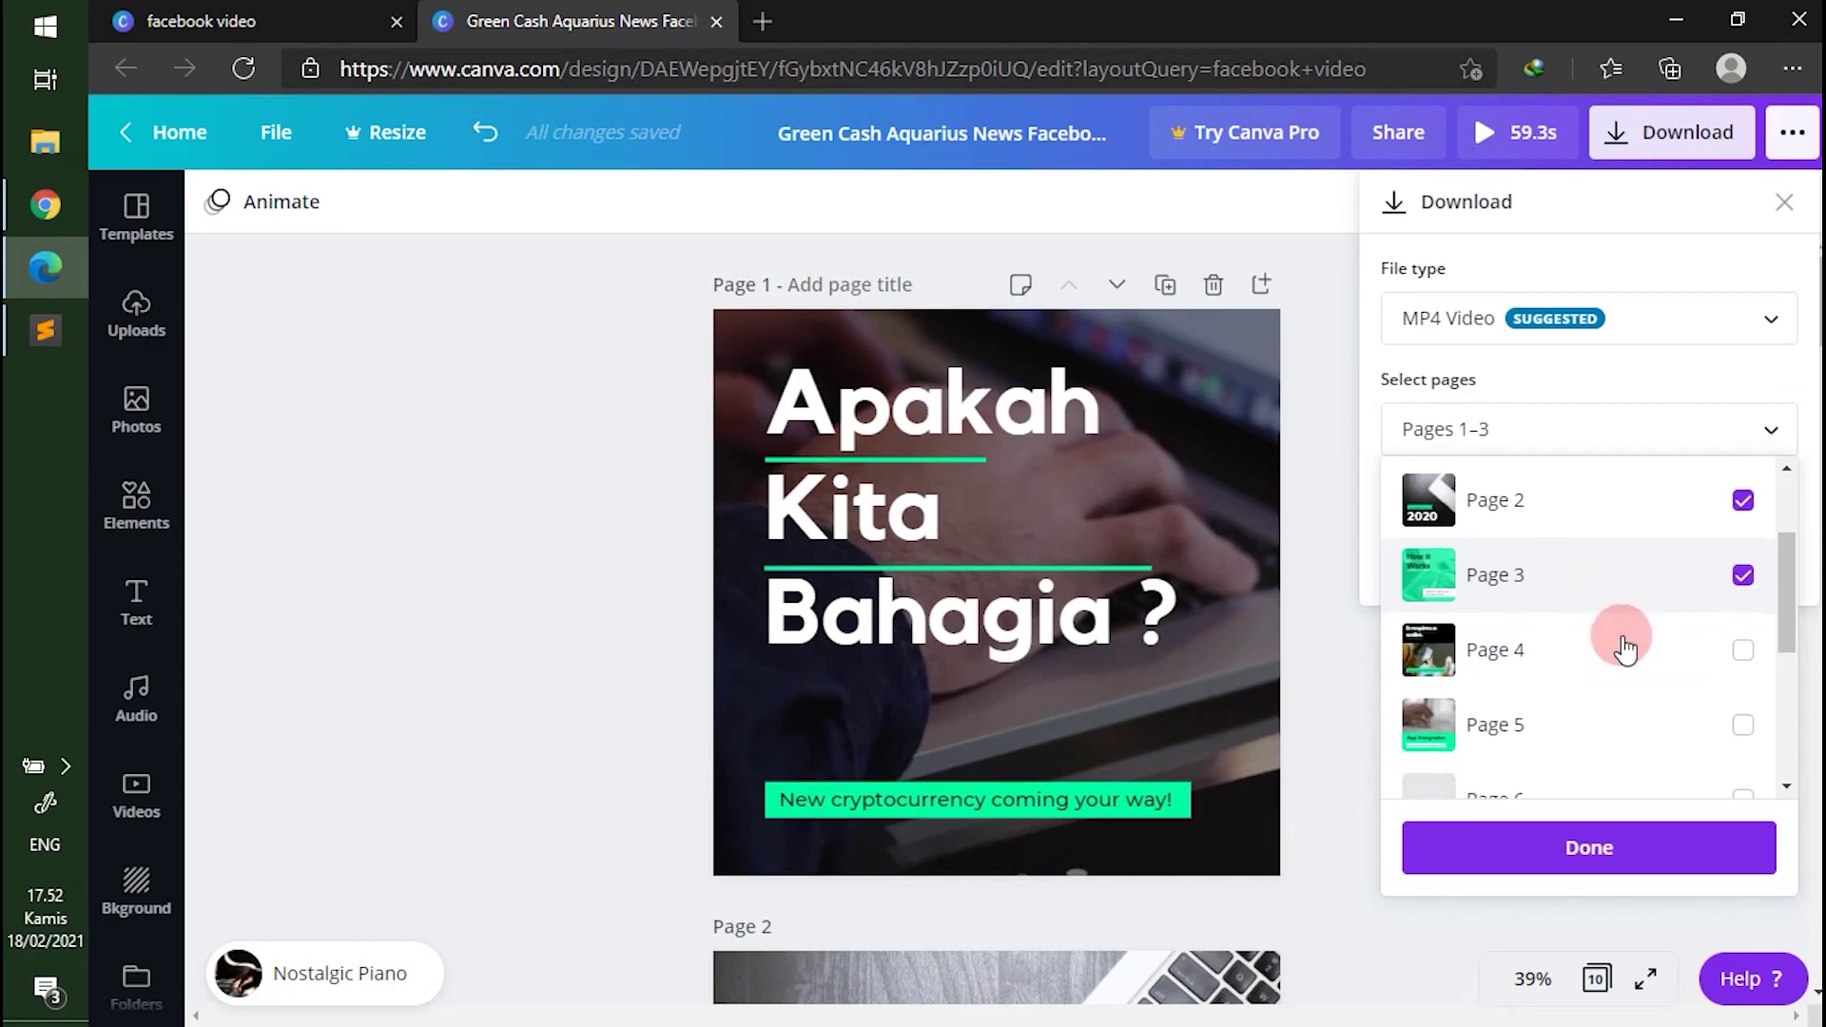
pyautogui.click(1610, 661)
pyautogui.click(1582, 849)
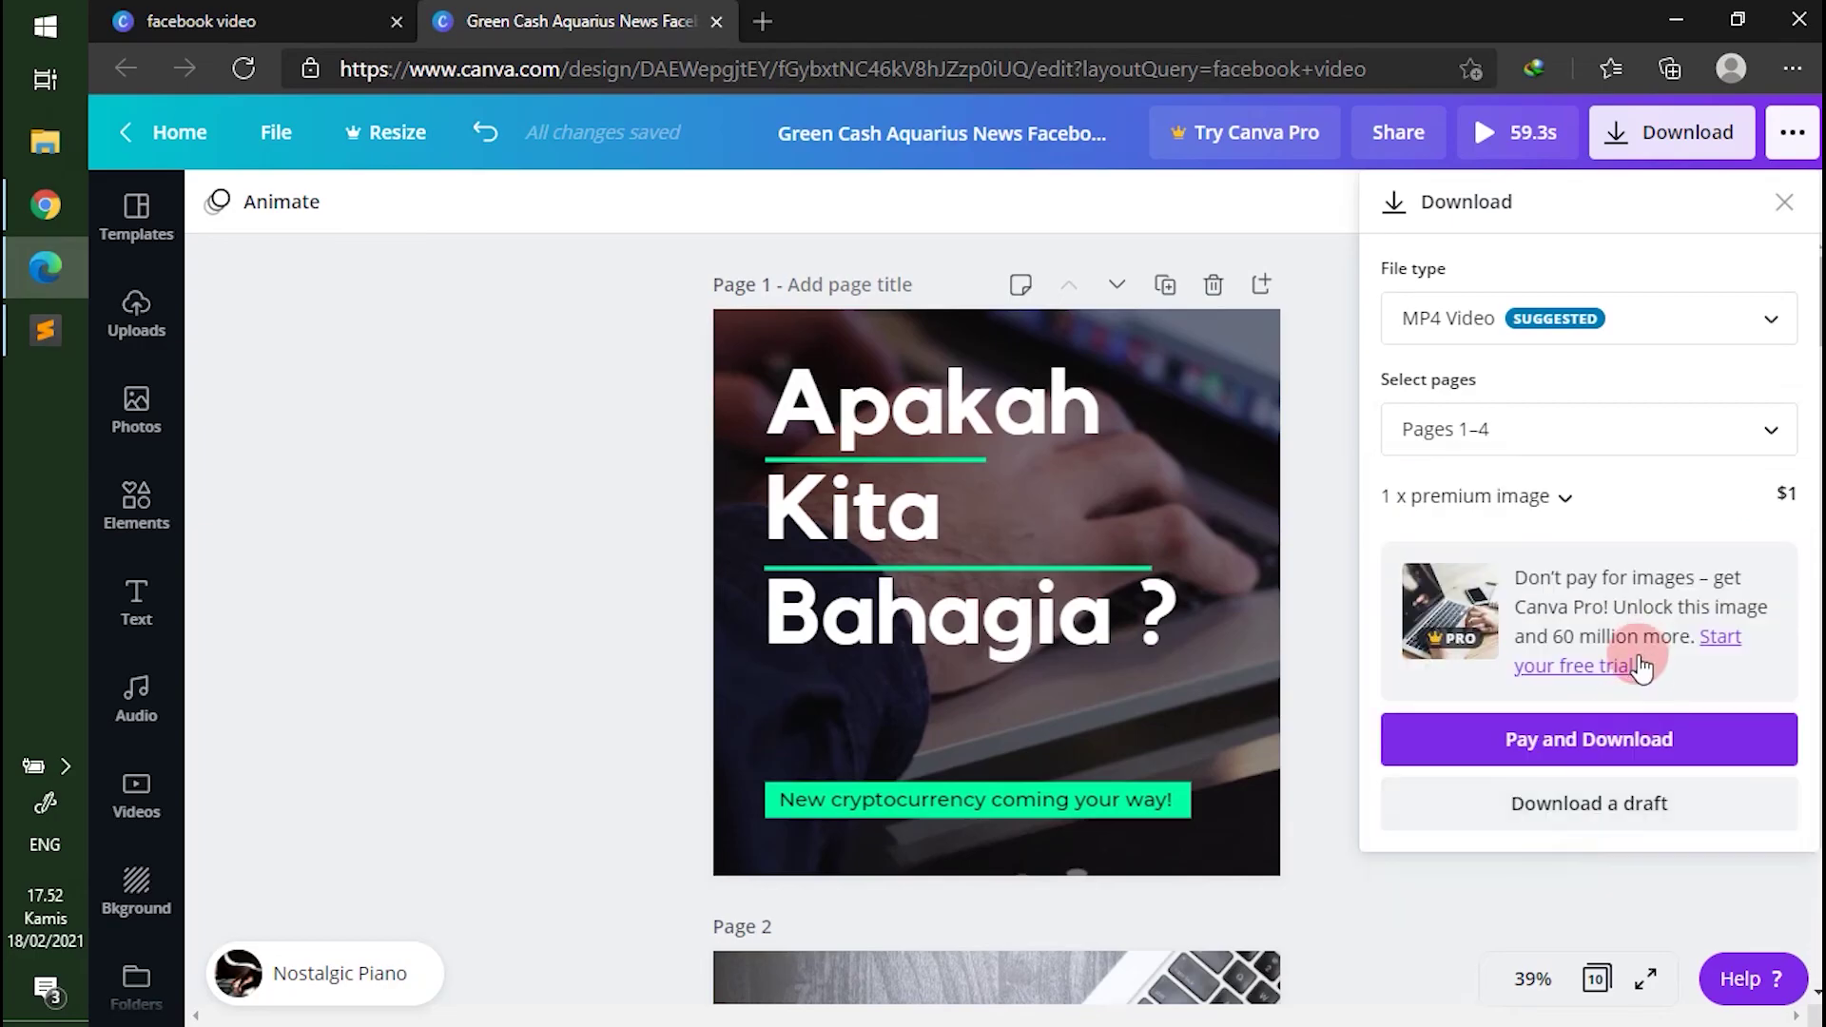
pyautogui.click(1595, 810)
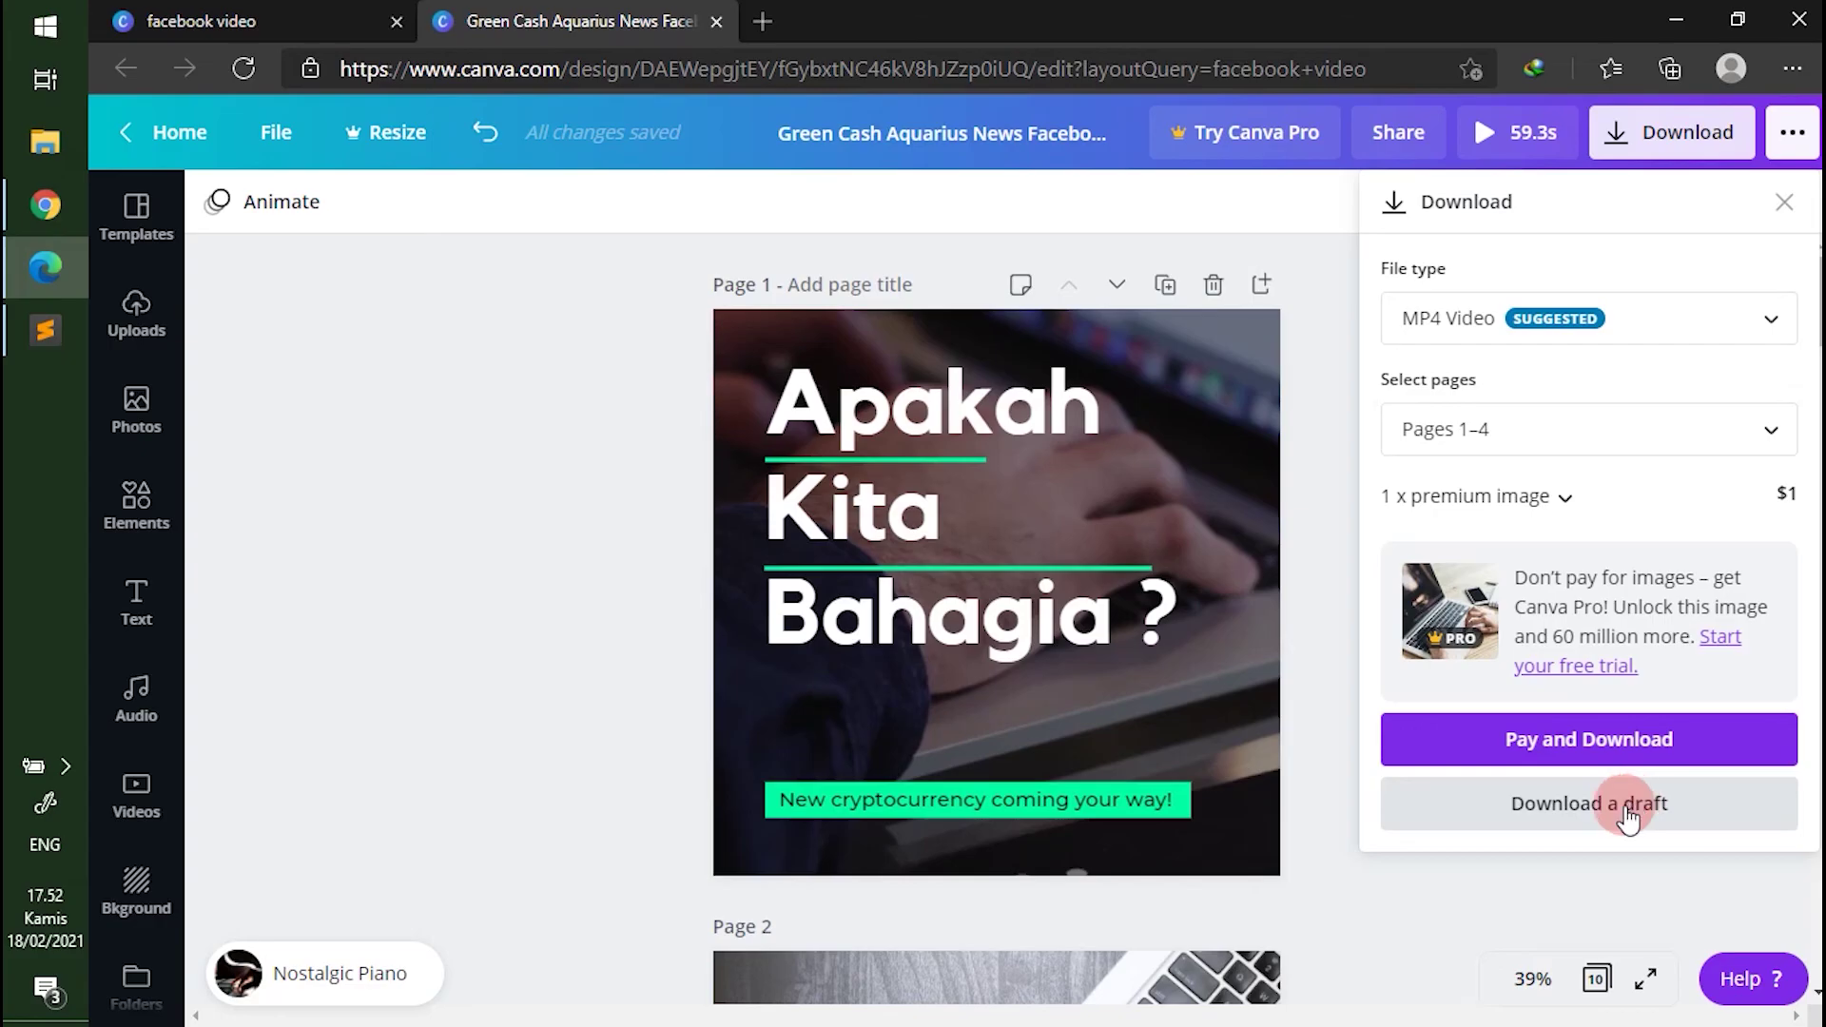
pyautogui.click(1629, 815)
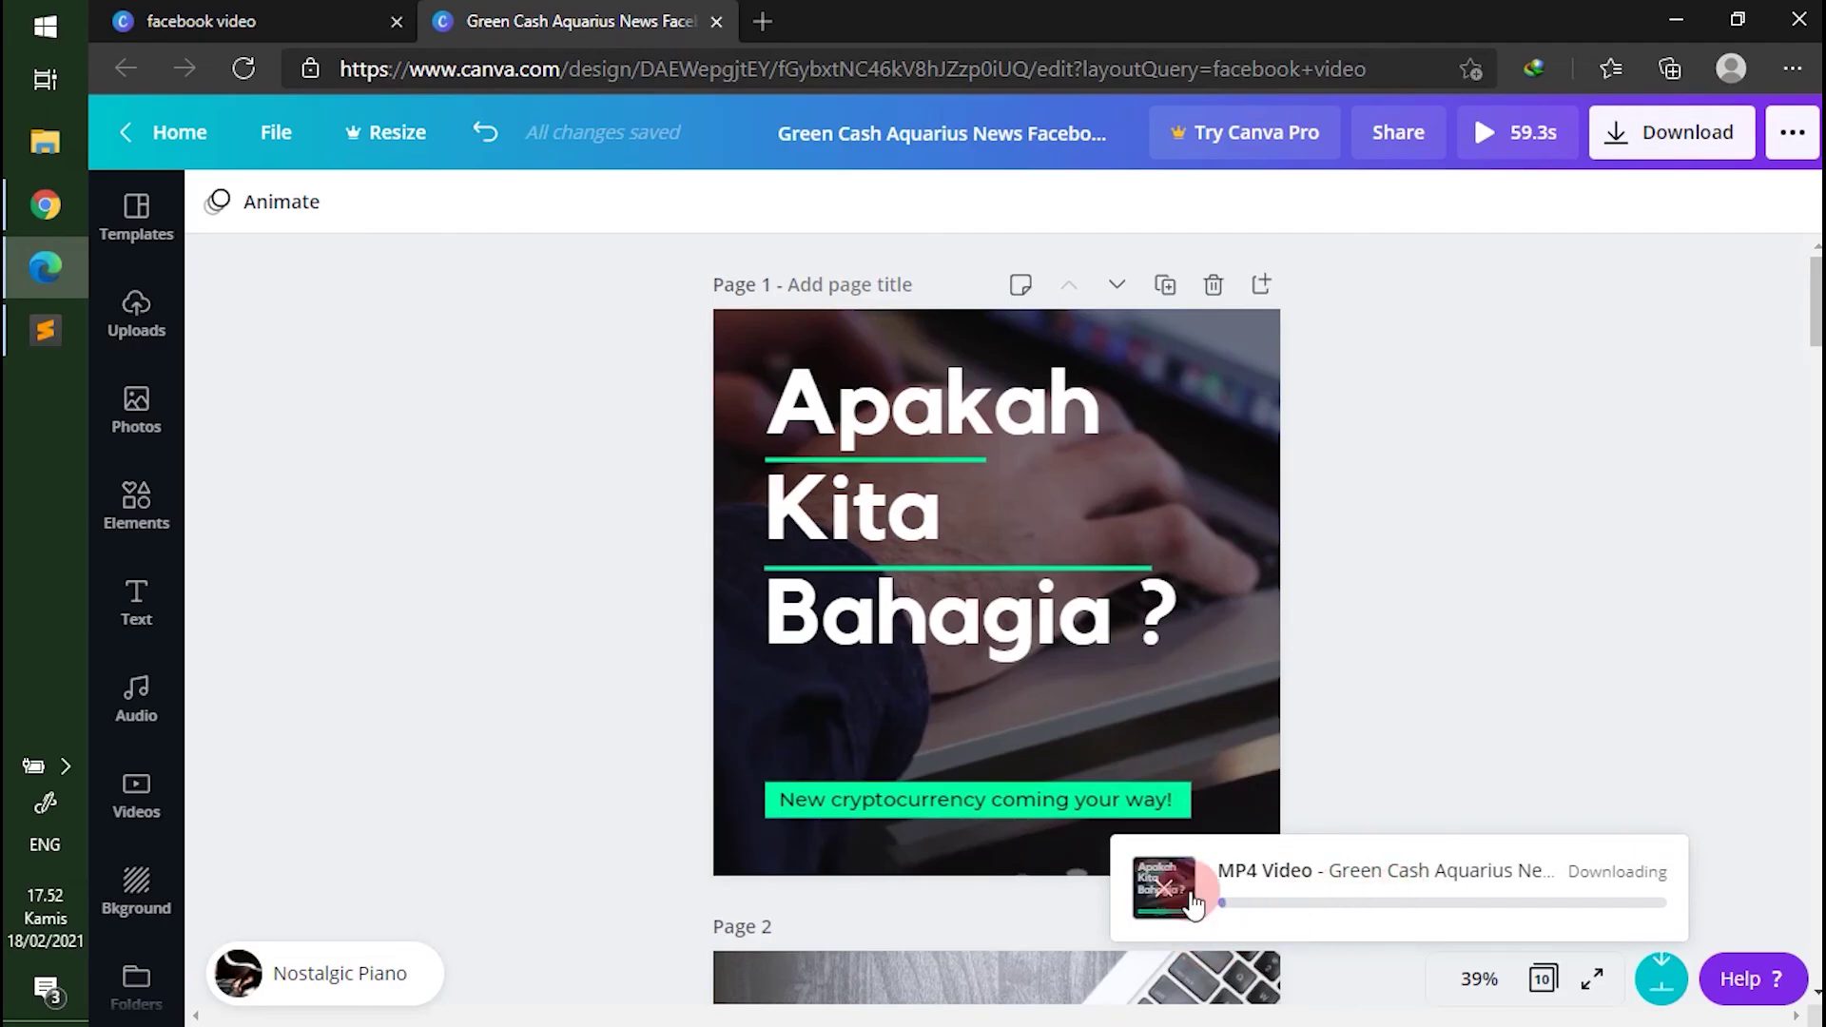
# Step: Open 'Green Cash Aquarius News Facebook Video.mp4' from the Downloads folder to play it
pyautogui.click(733, 862)
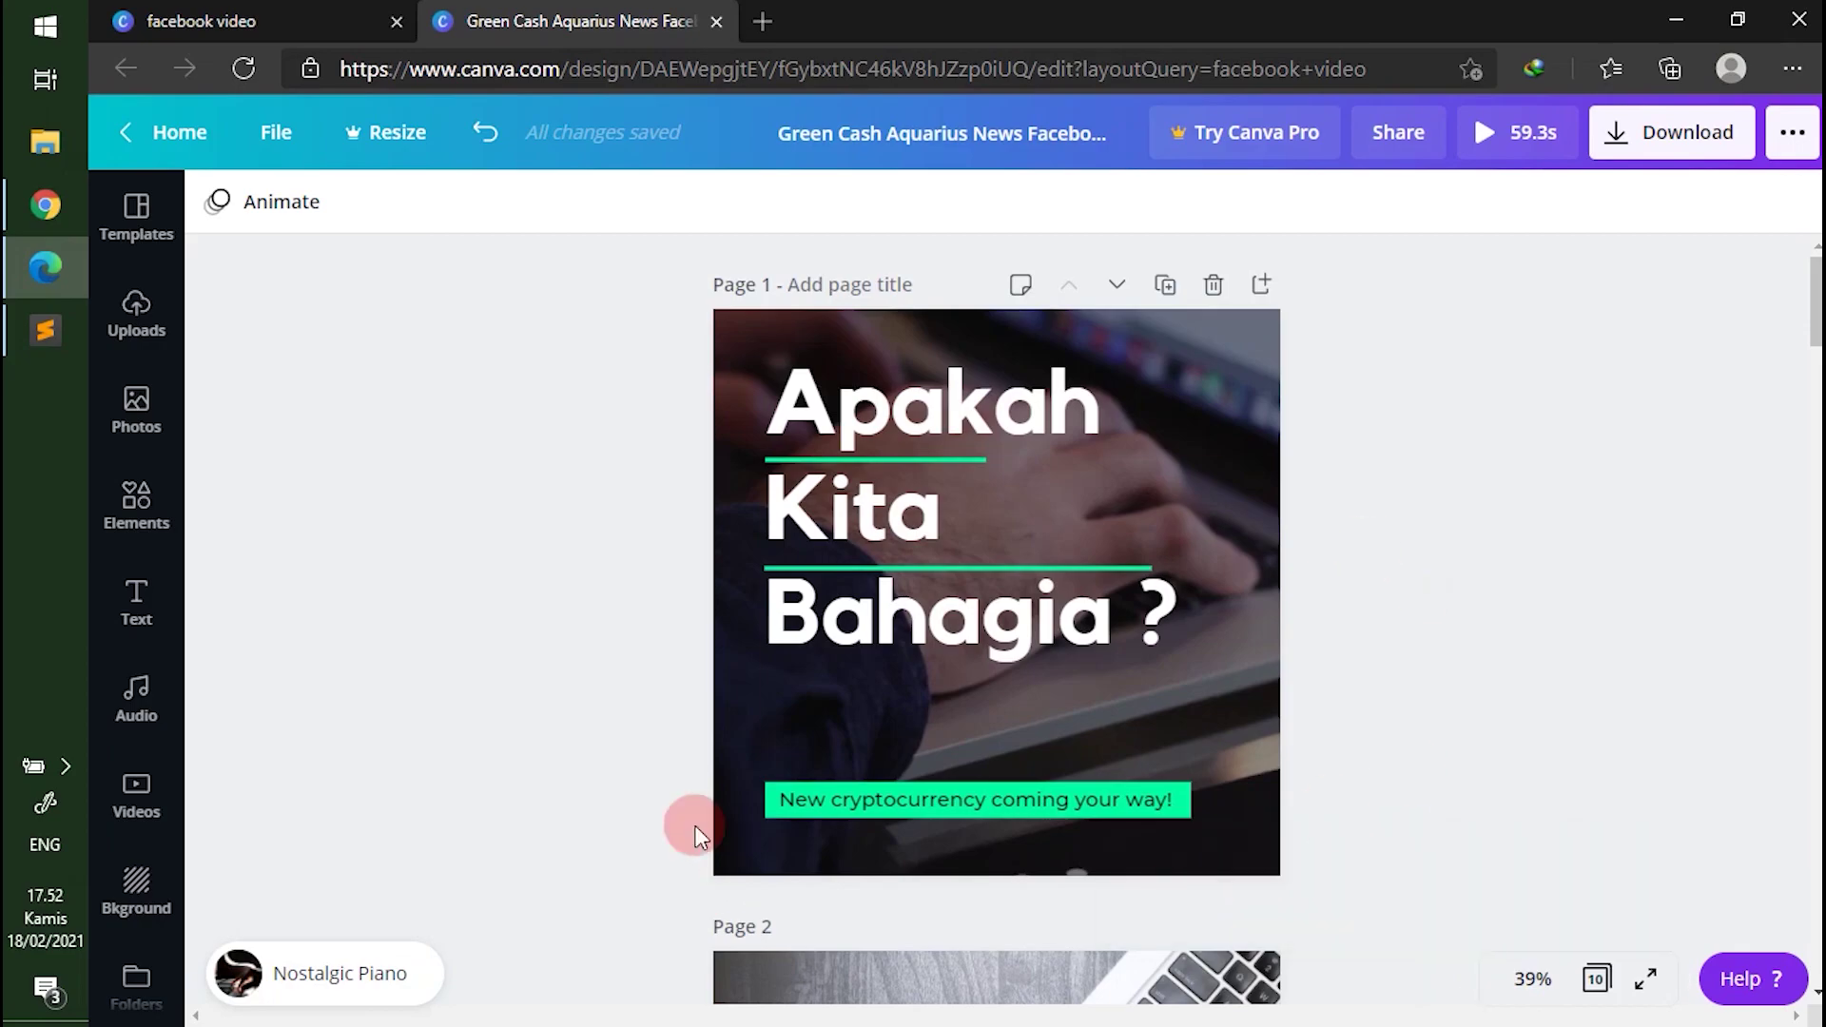
pyautogui.click(27, 136)
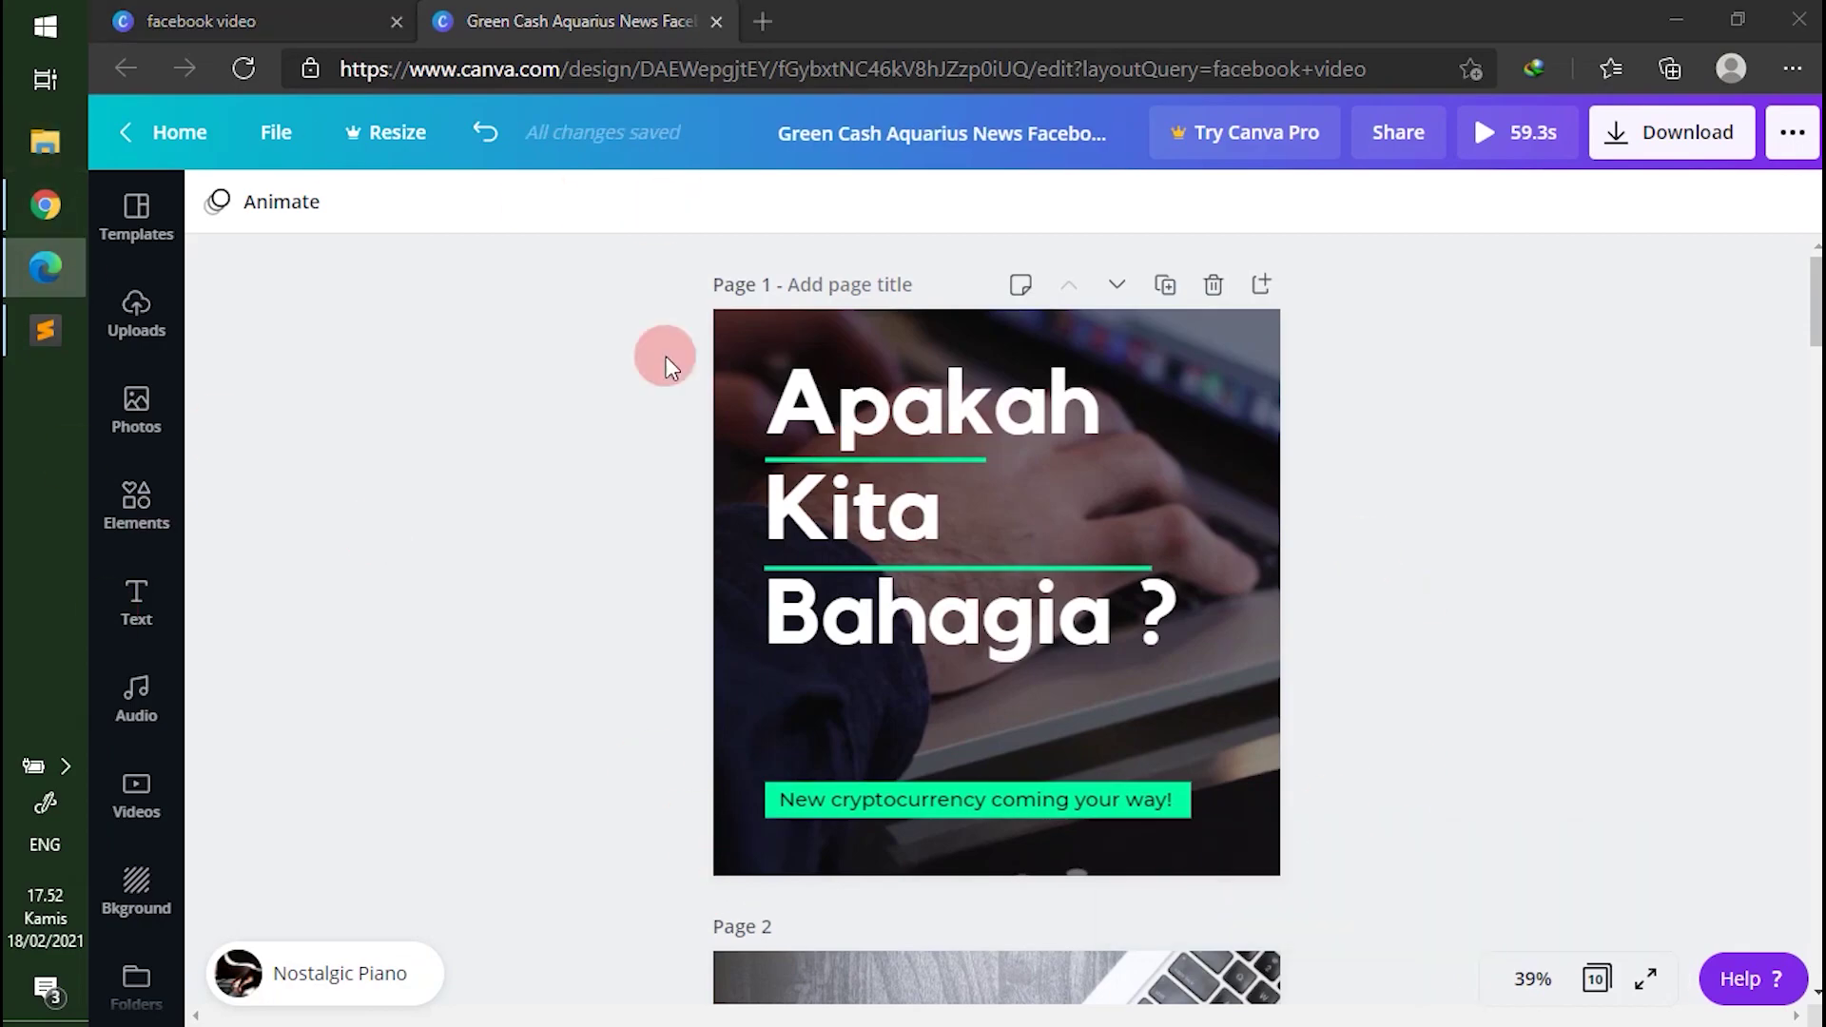
pyautogui.click(407, 476)
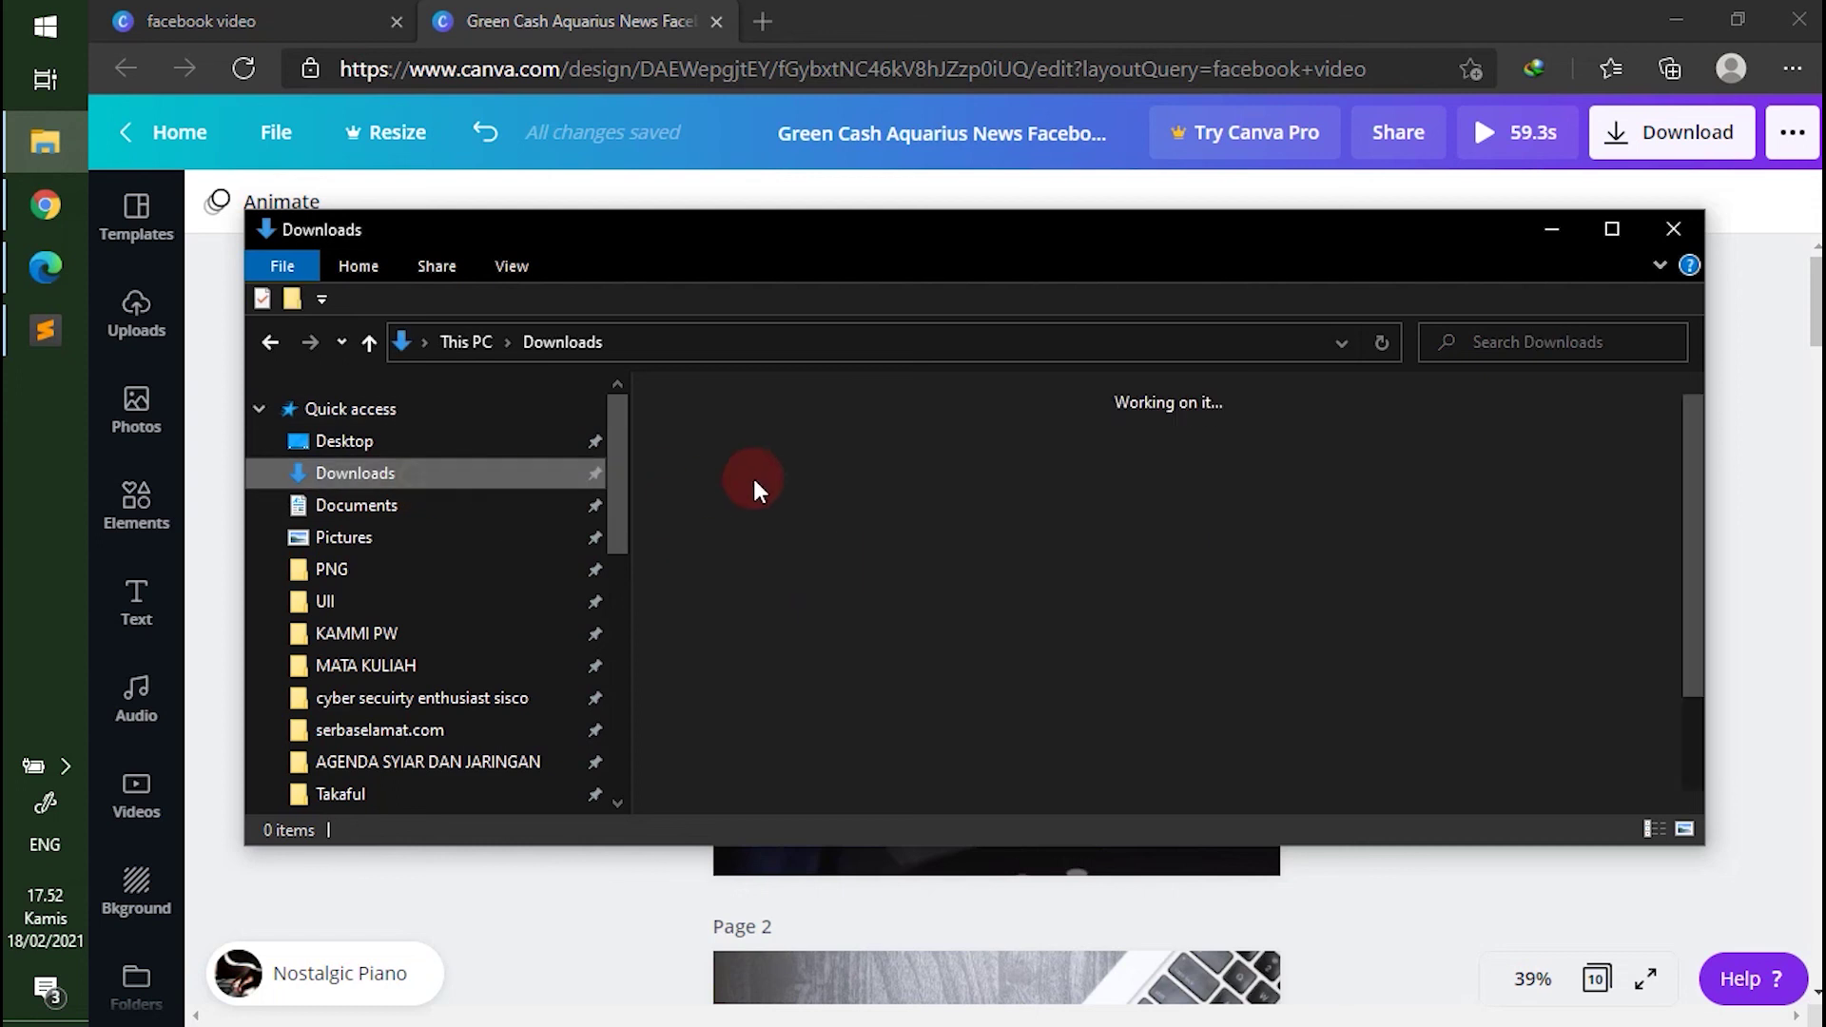
pyautogui.doubleClick(710, 470)
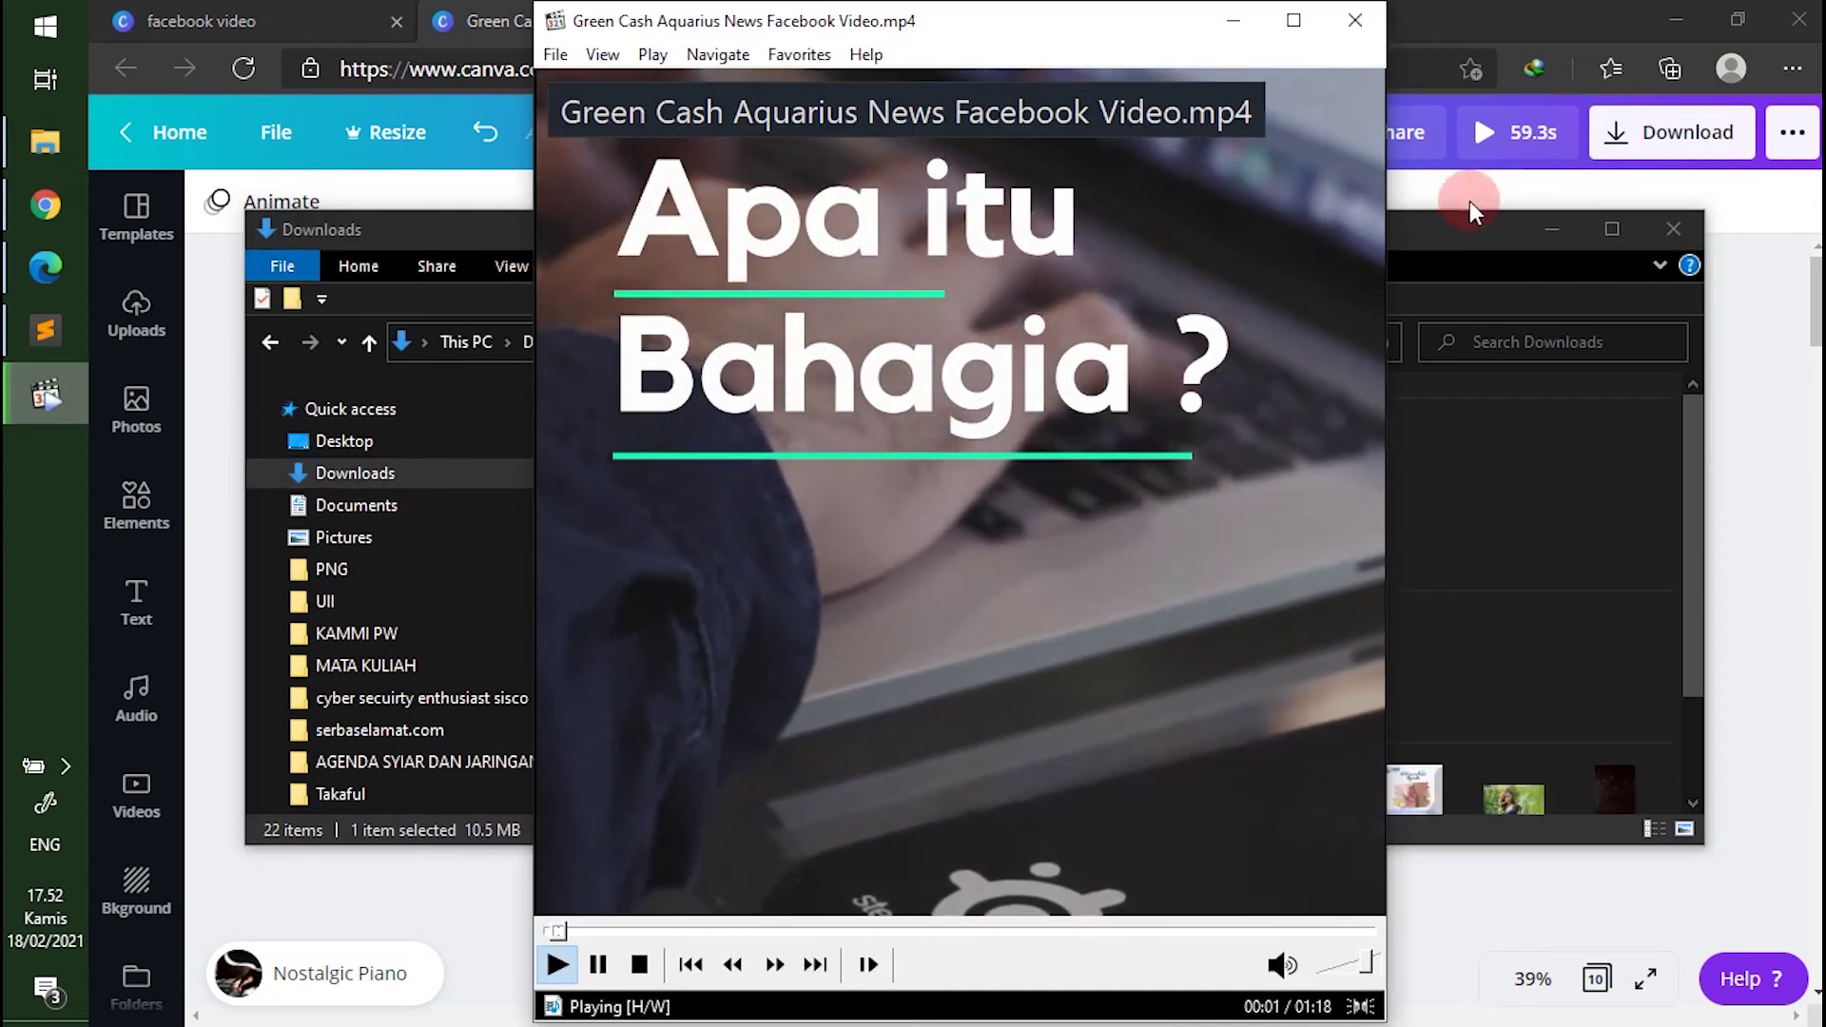
# Step: Play the exported video in MPC-HC at 100% volume, then pause at 1:03 and close the player
pyautogui.click(1375, 972)
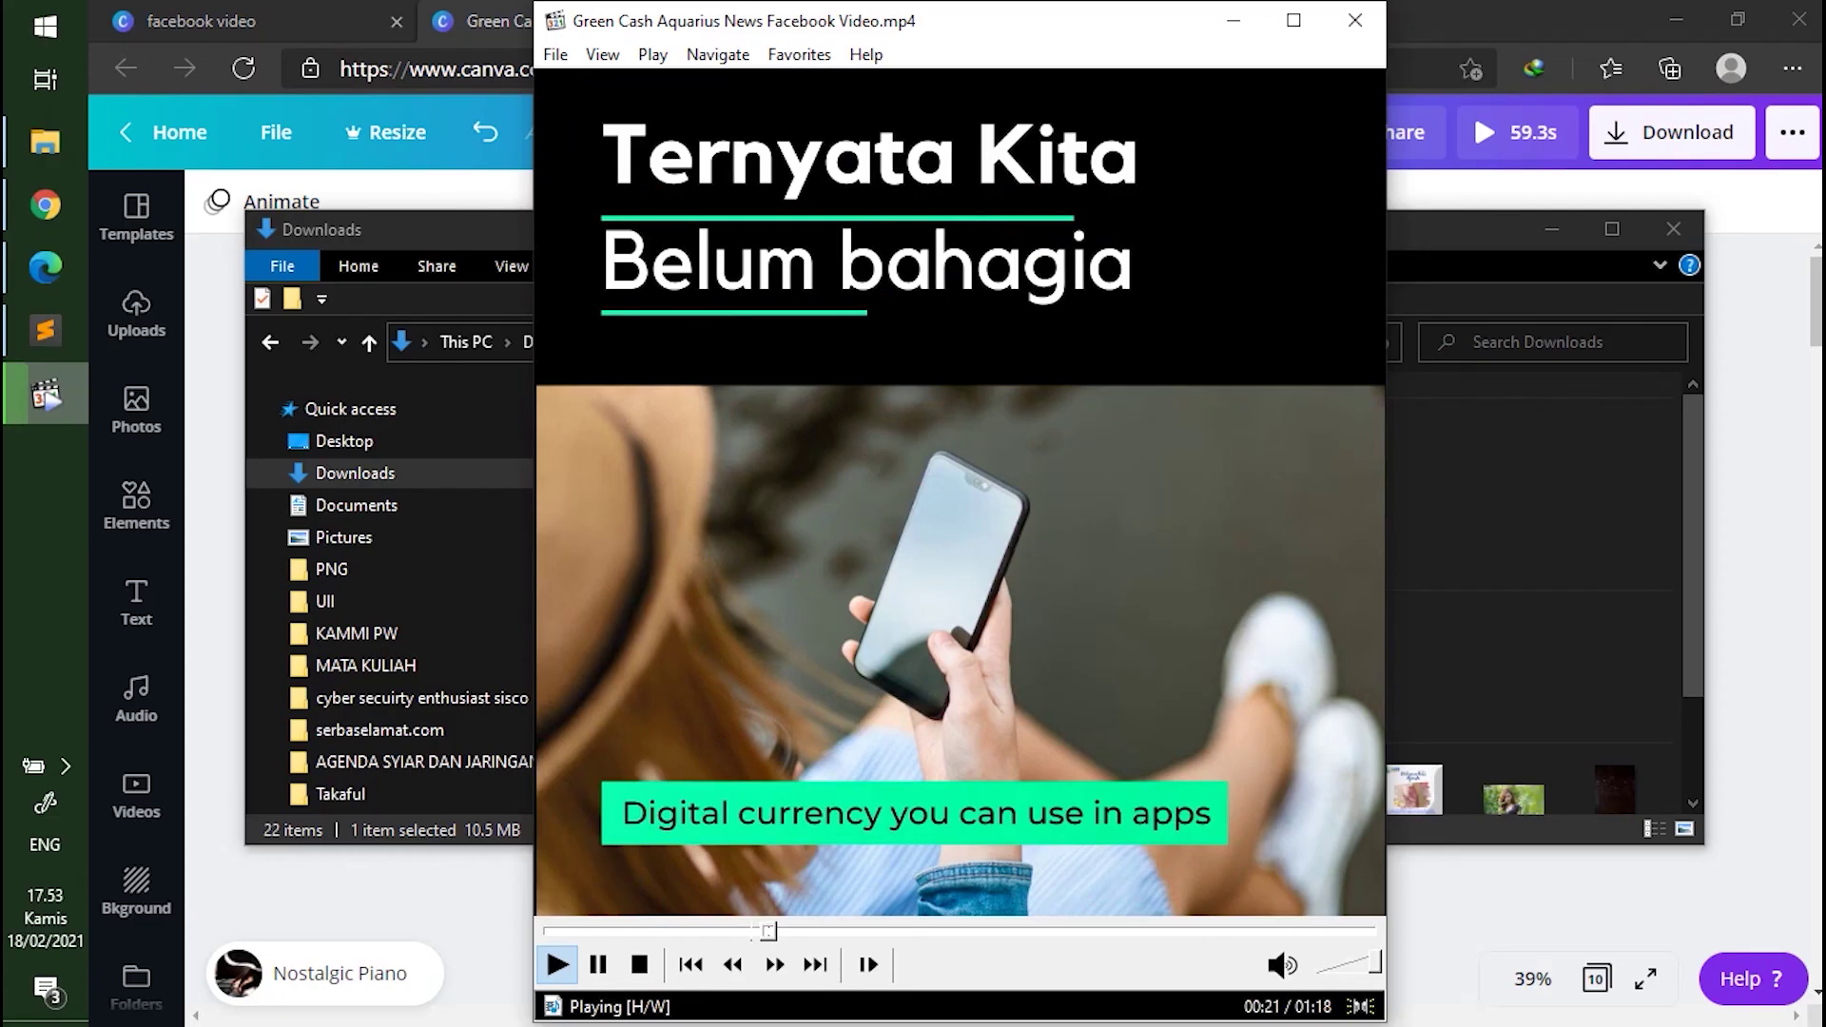
pyautogui.click(1565, 238)
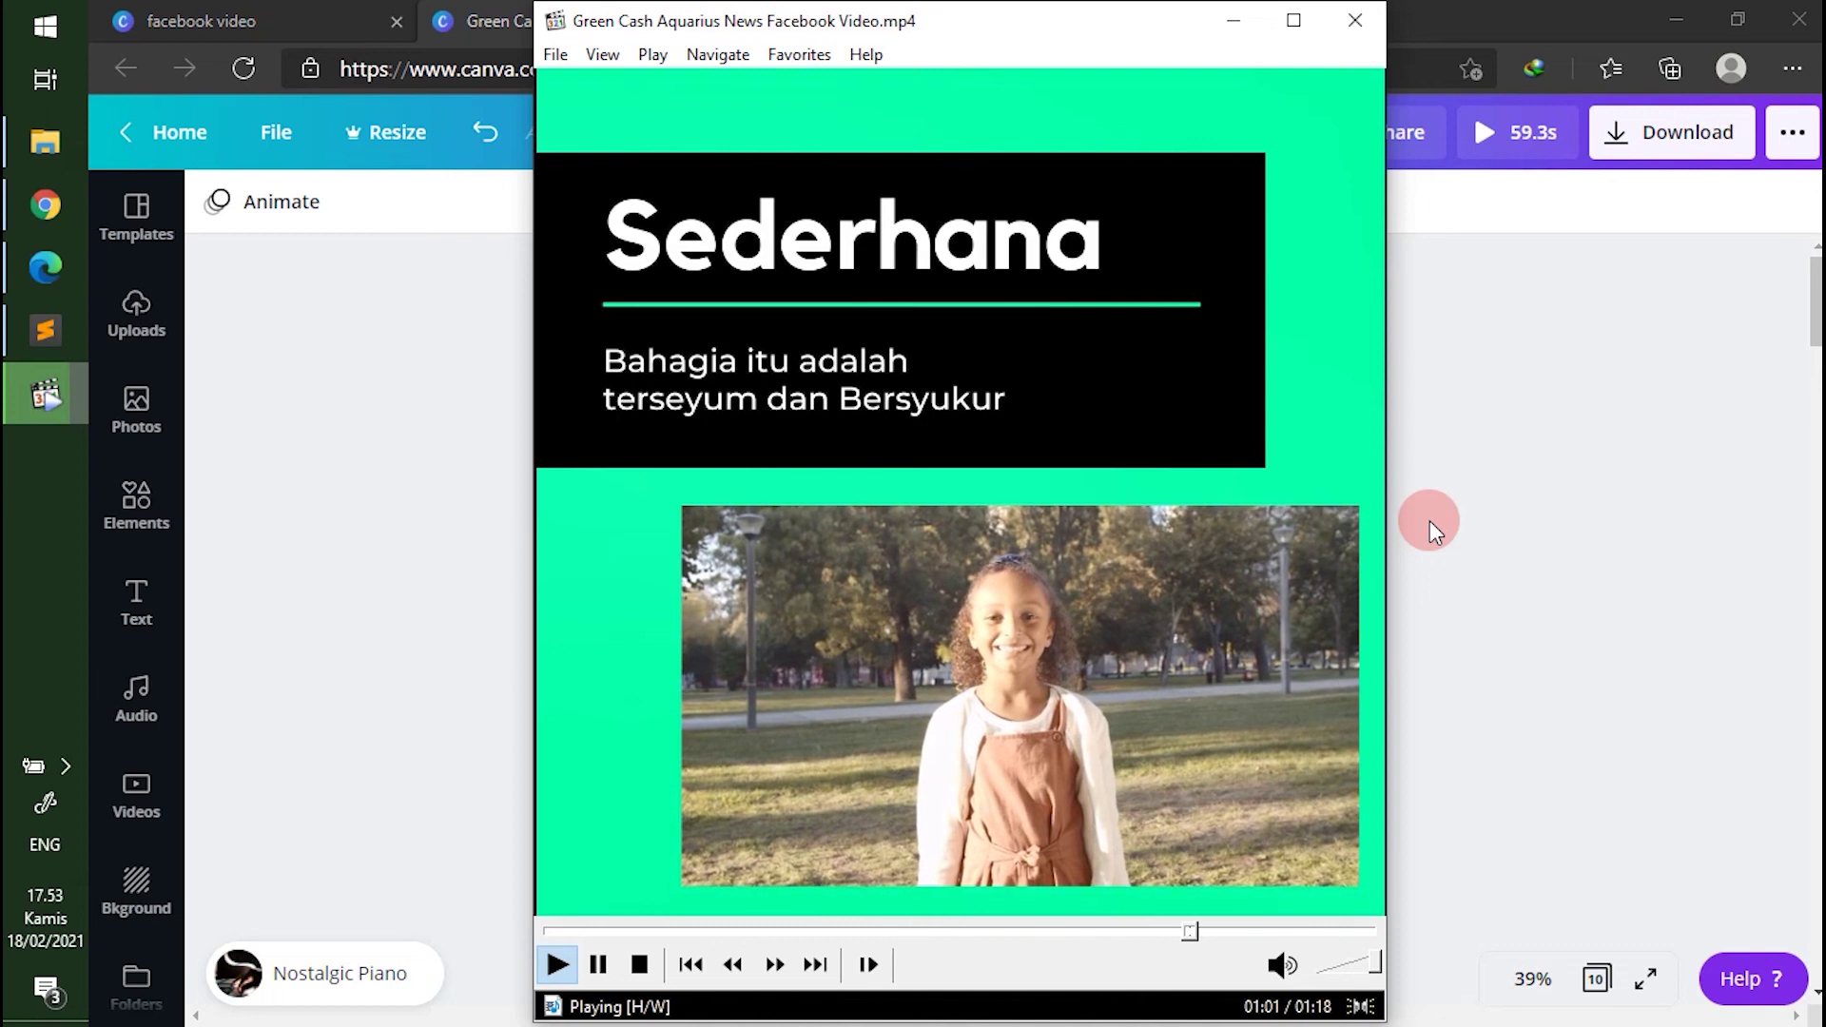
pyautogui.click(877, 398)
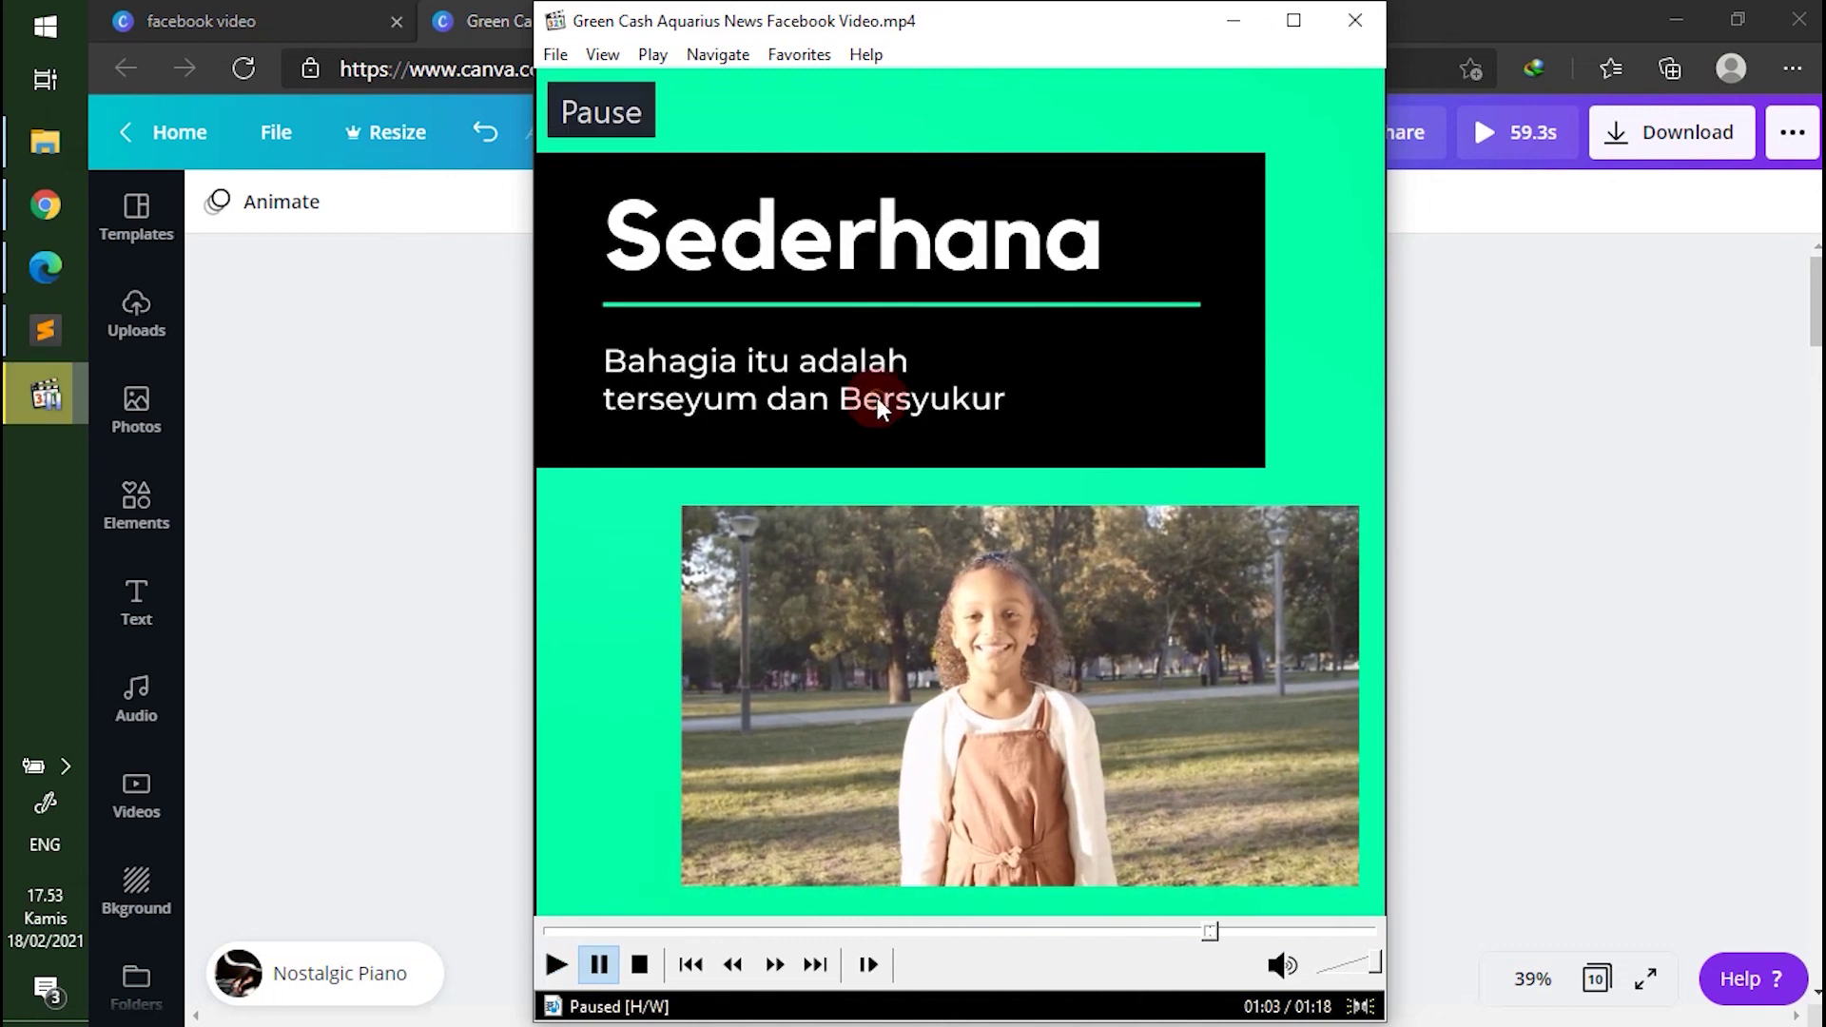
pyautogui.click(1356, 23)
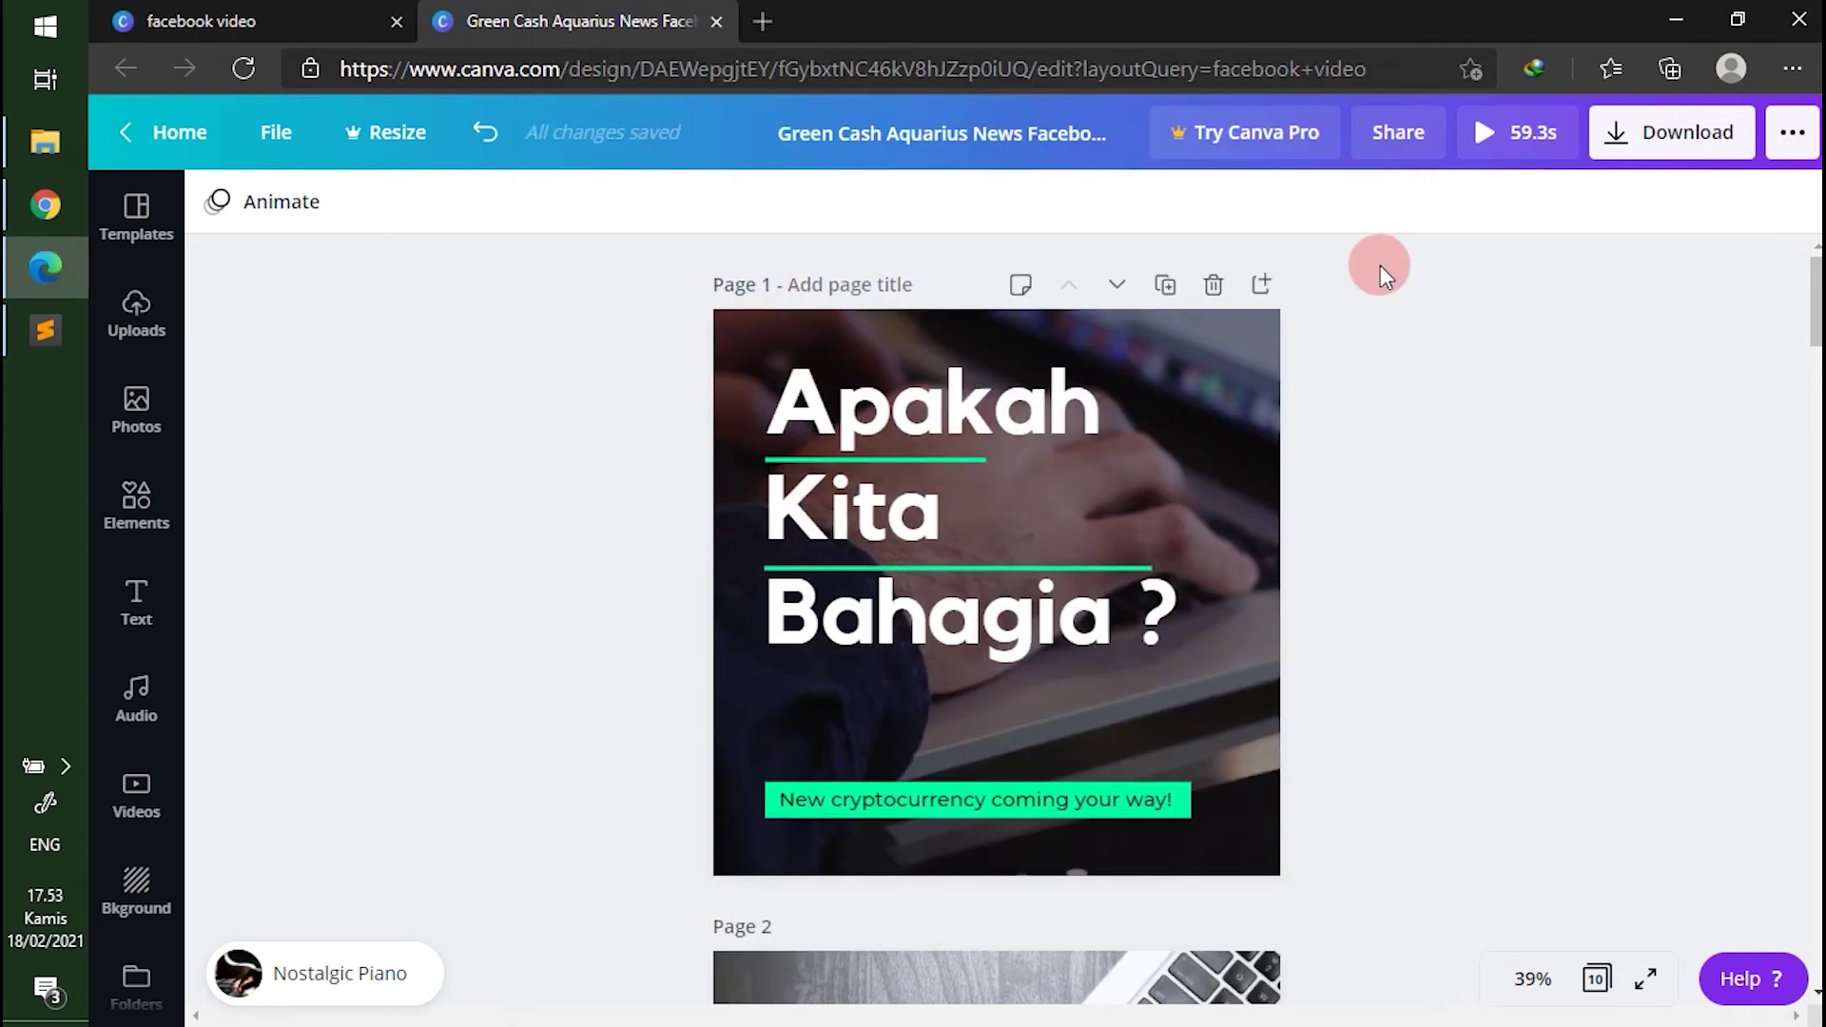
pyautogui.click(1672, 14)
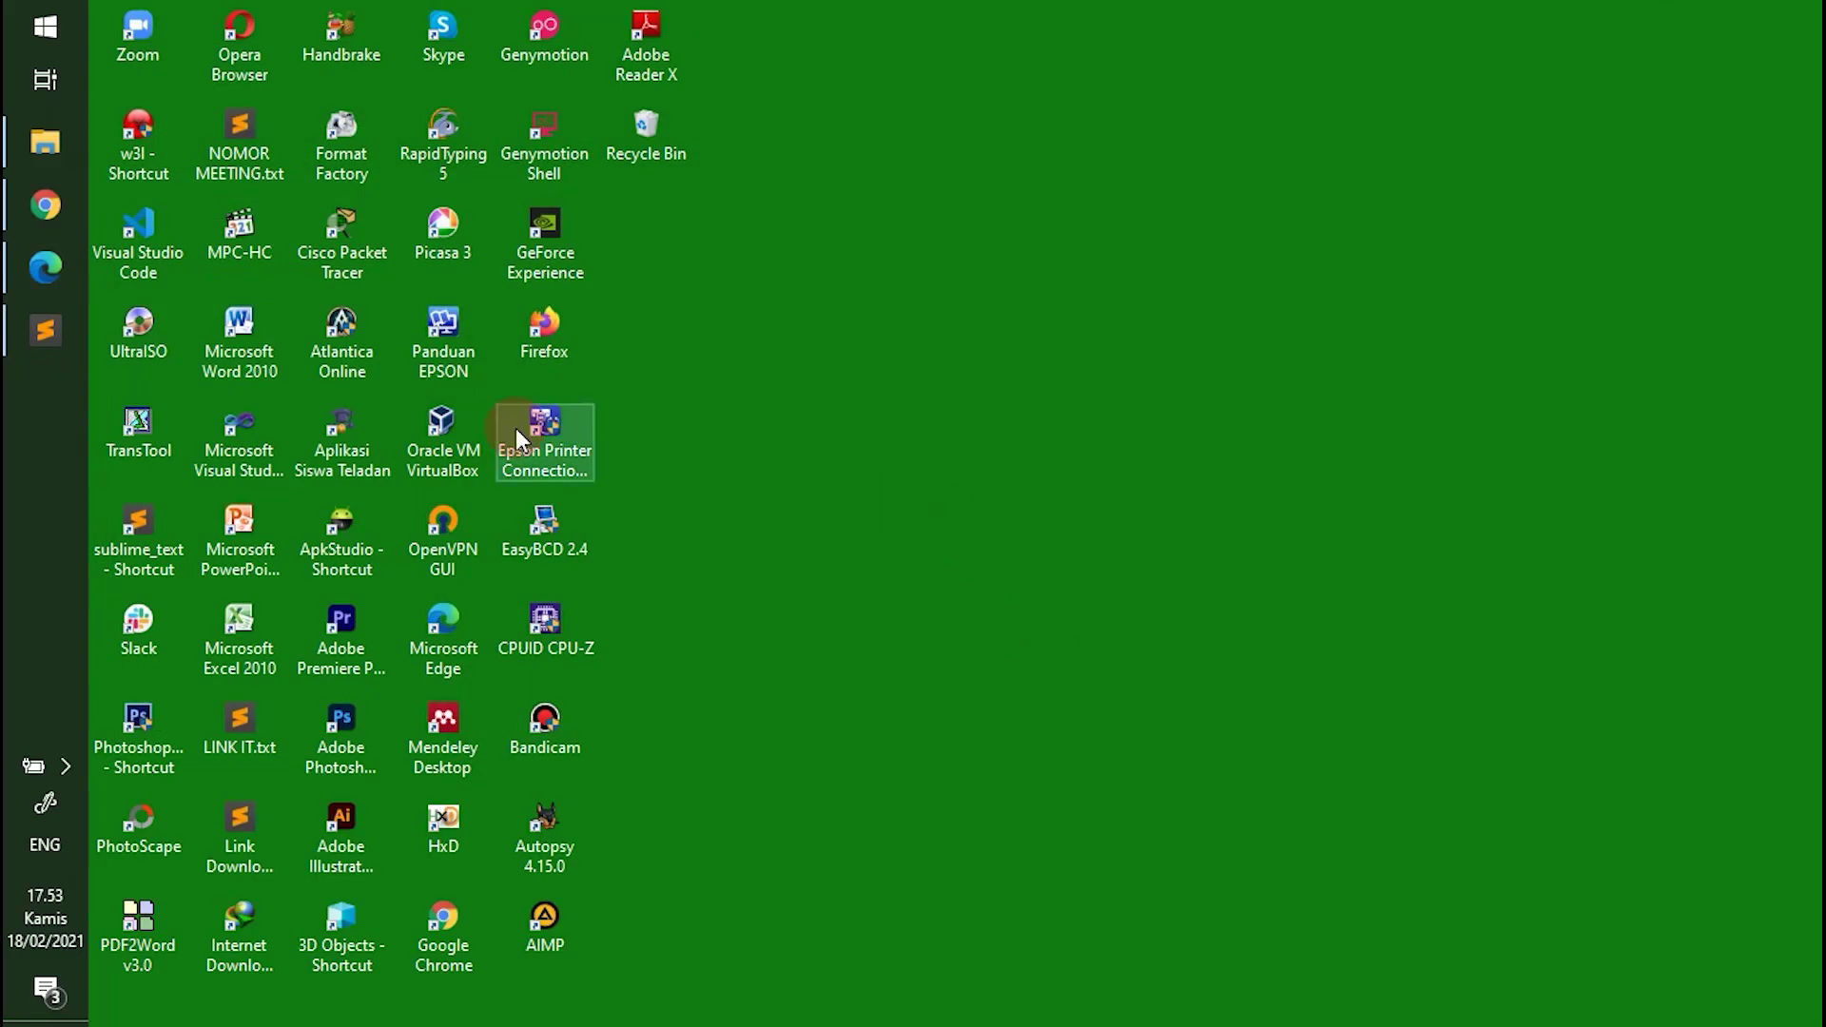
pyautogui.click(44, 204)
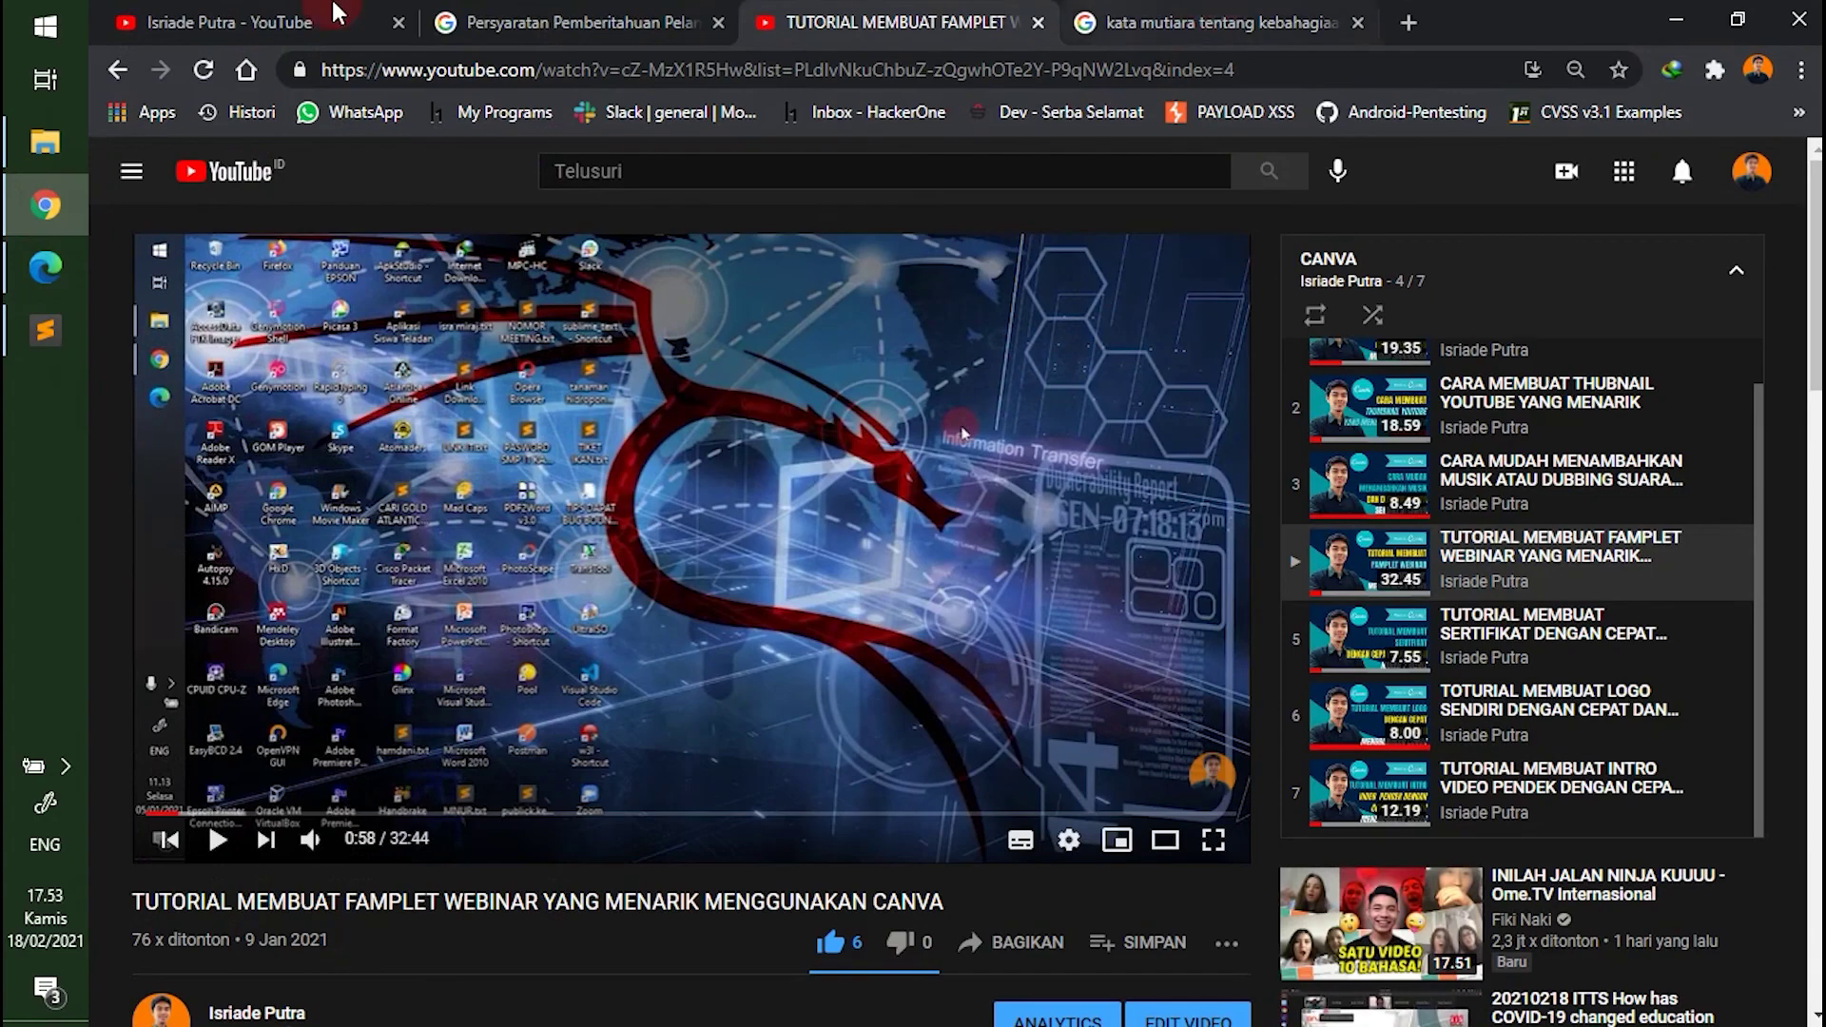
pyautogui.click(45, 267)
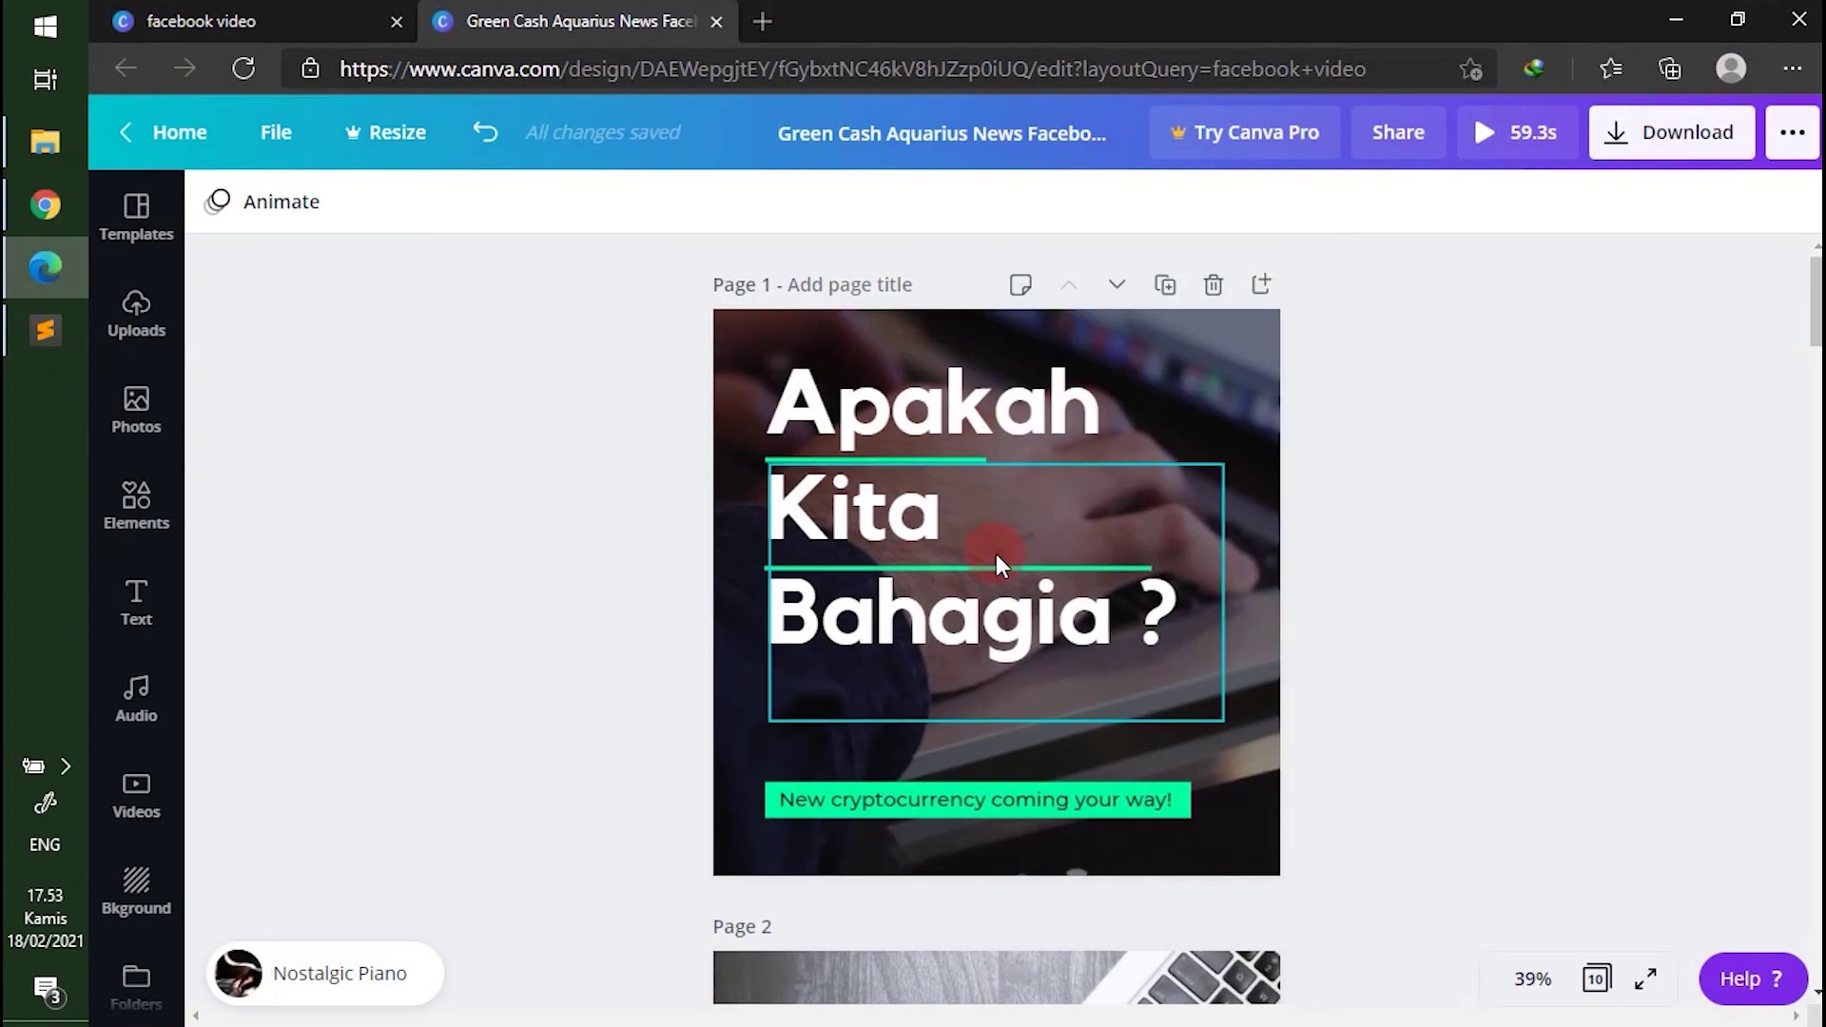